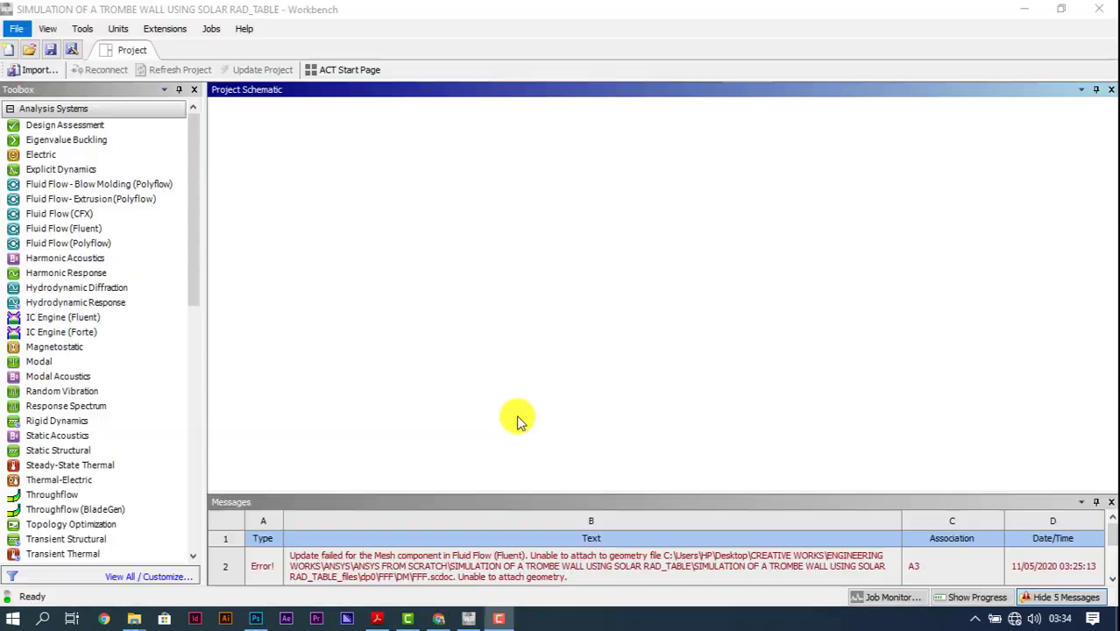
Step: Add a Fluid Flow (Fluent) analysis system to the project and create new SpaceClaim geometry for it
{"action": "double_click", "coordinate": [95, 227]}
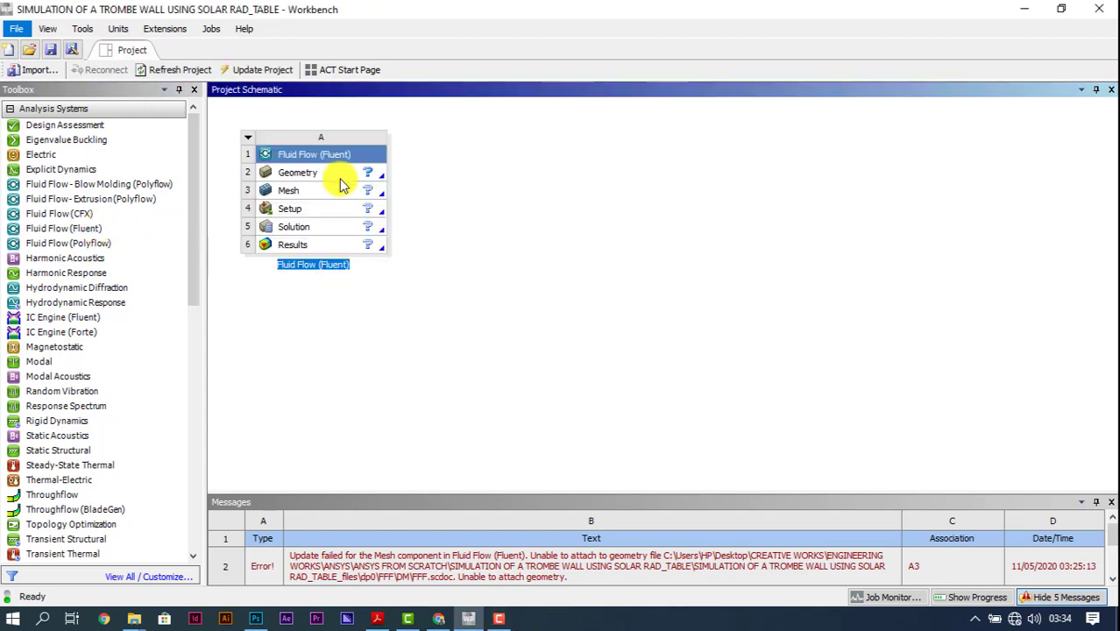
{"action": "left_click", "coordinate": [347, 176]}
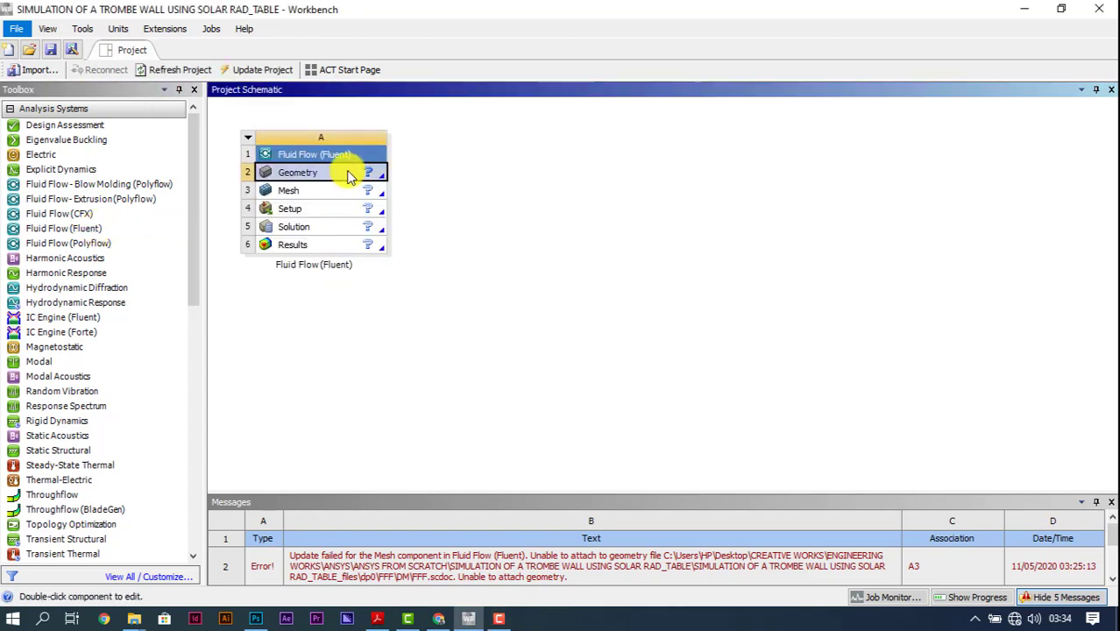
{"action": "right_click", "coordinate": [349, 176]}
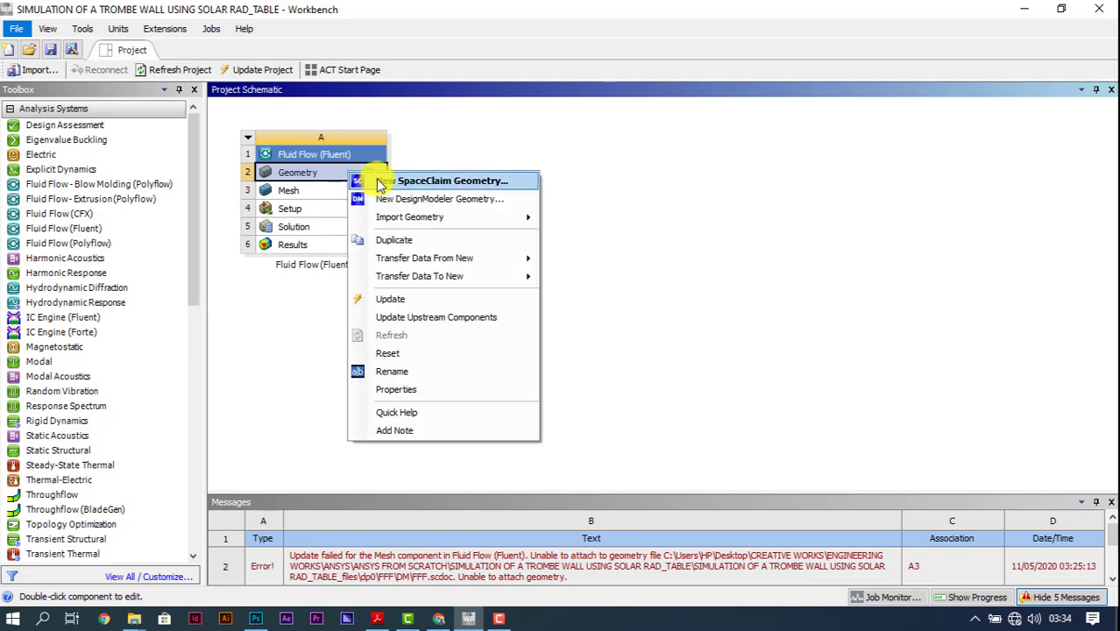
{"action": "left_click", "coordinate": [380, 182]}
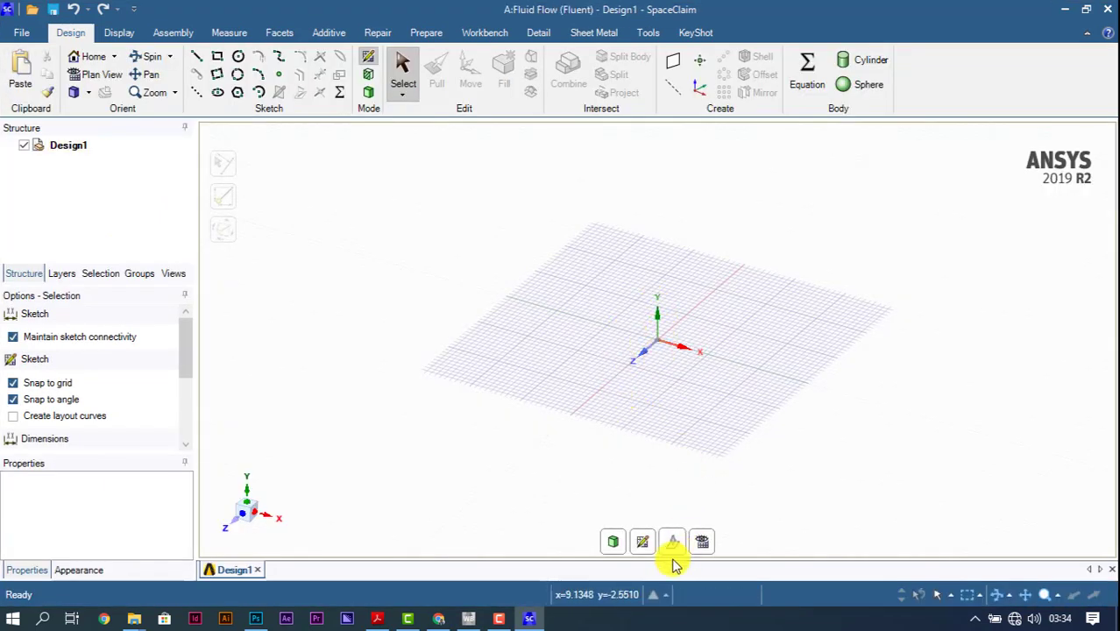
Step: Place the sketch grid on the XY plane using the Z axis and switch to plan view
{"action": "left_click", "coordinate": [644, 368]}
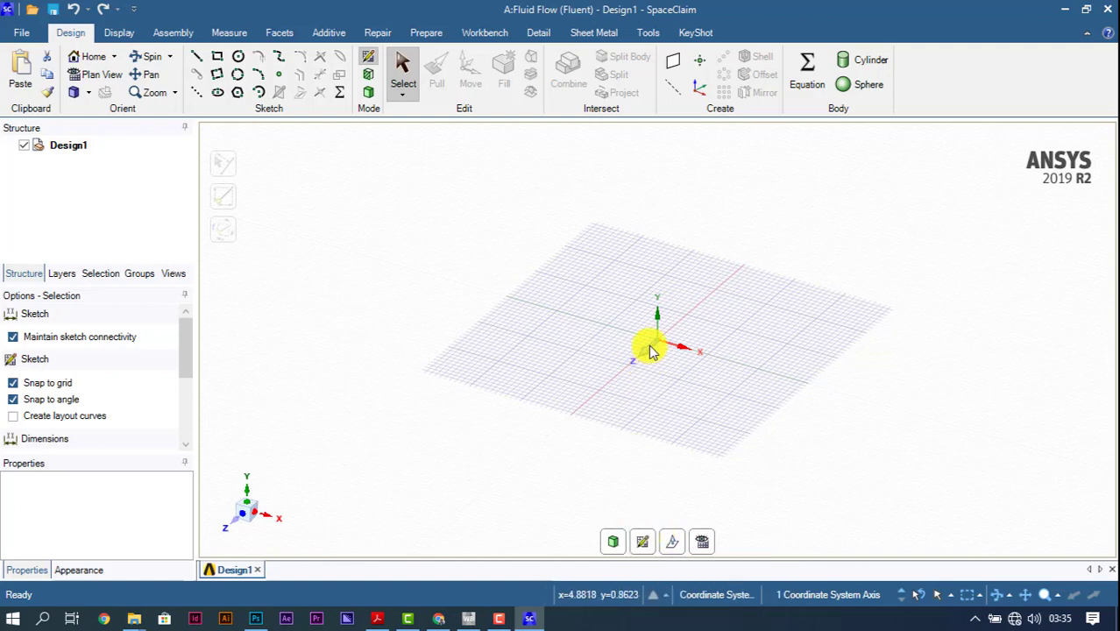
{"action": "left_click", "coordinate": [642, 542]}
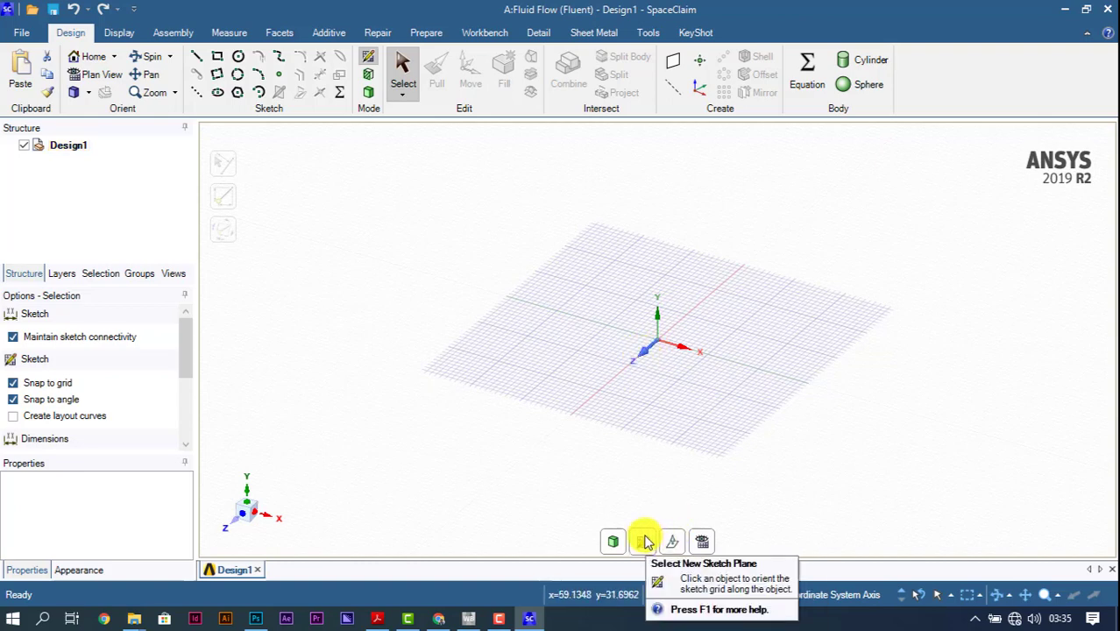
{"action": "left_click", "coordinate": [645, 542]}
{"action": "left_click", "coordinate": [646, 359]}
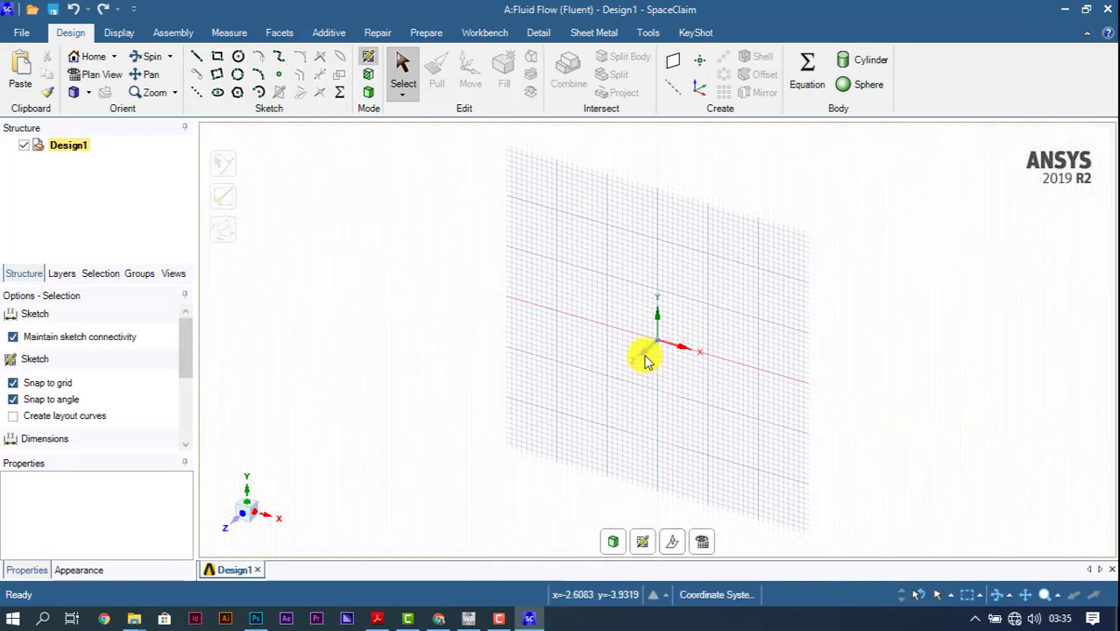
{"action": "left_click", "coordinate": [643, 358]}
{"action": "left_click", "coordinate": [701, 541]}
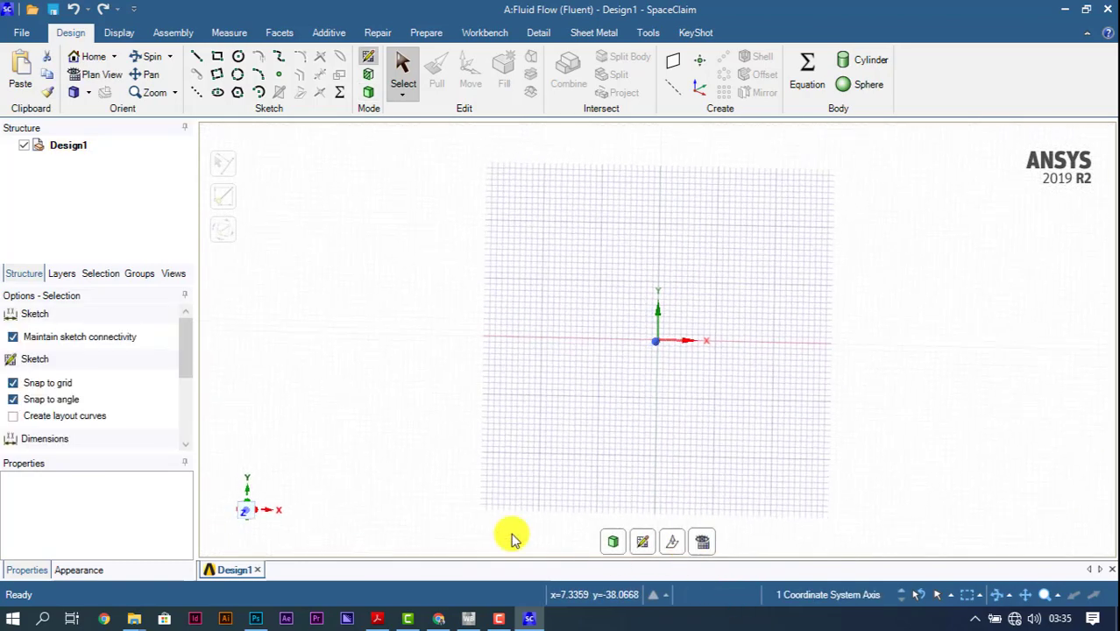
Step: Sketch a rectangle about 30 mm wide and 27 mm high around the origin
{"action": "scroll", "coordinate": [677, 325], "scroll_direction": "up", "scroll_amount": 1}
{"action": "scroll", "coordinate": [679, 323], "scroll_direction": "up", "scroll_amount": 4}
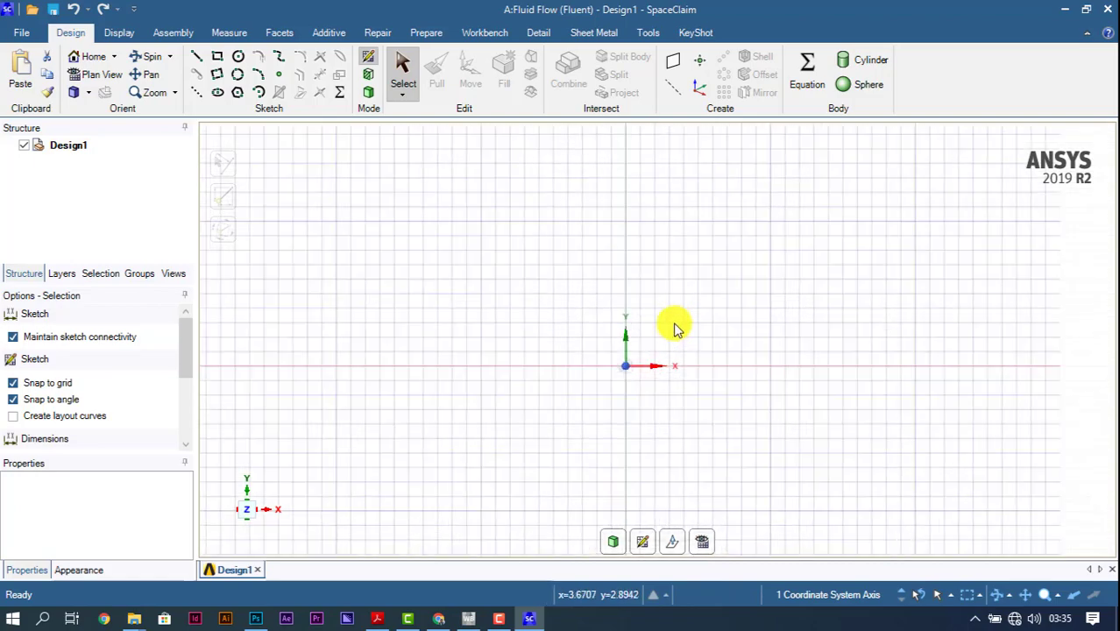
{"action": "scroll", "coordinate": [672, 325], "scroll_direction": "down", "scroll_amount": 4}
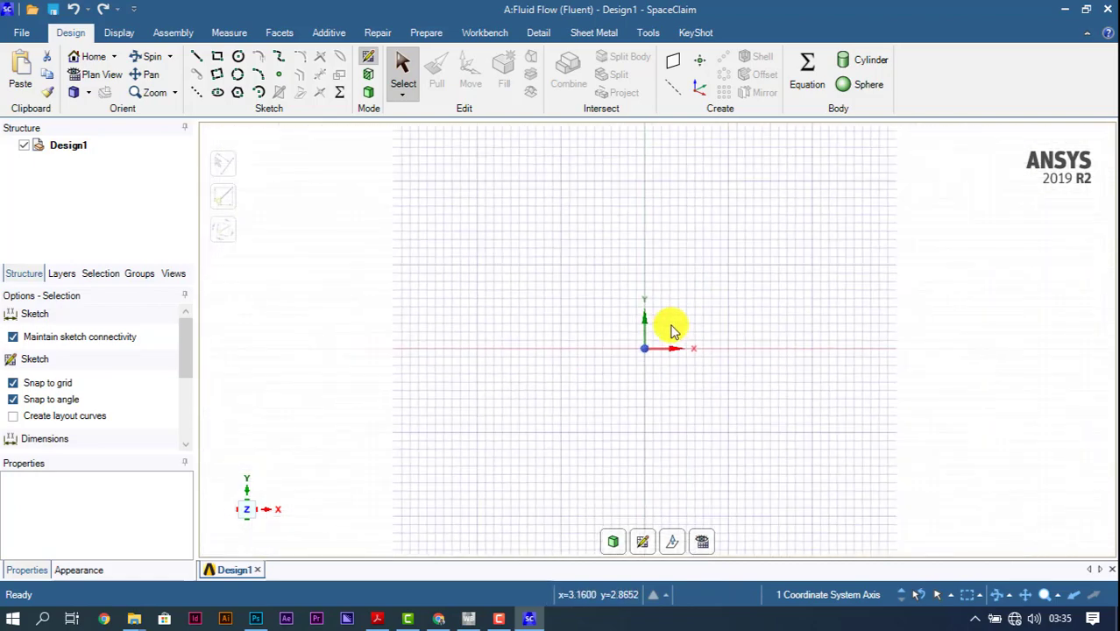
{"action": "left_click", "coordinate": [217, 56]}
{"action": "left_click", "coordinate": [561, 224]}
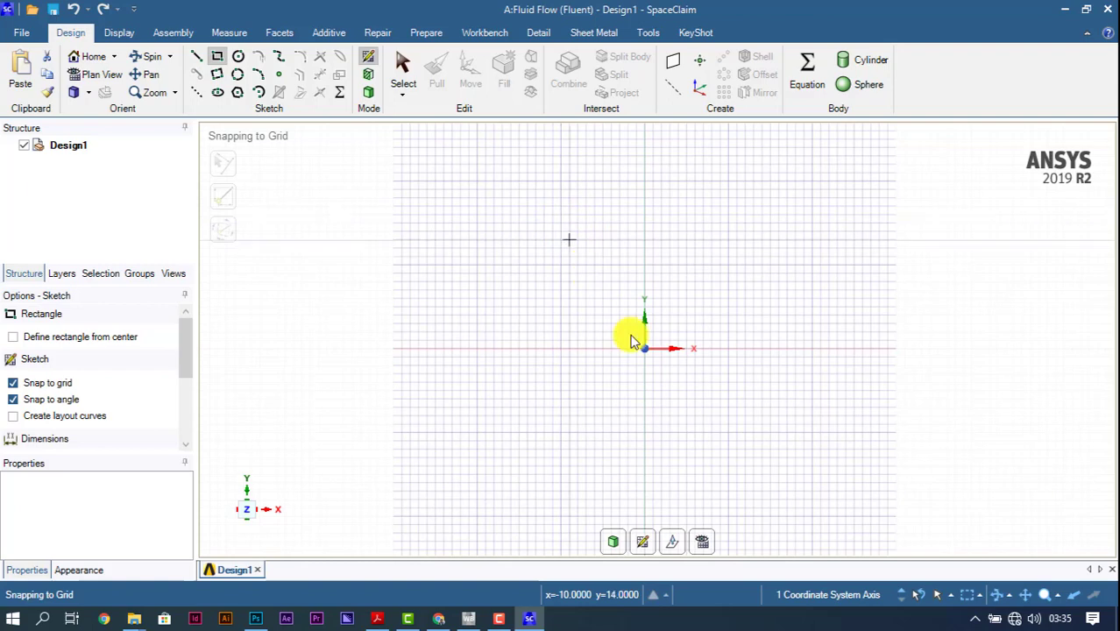
{"action": "left_click", "coordinate": [811, 449]}
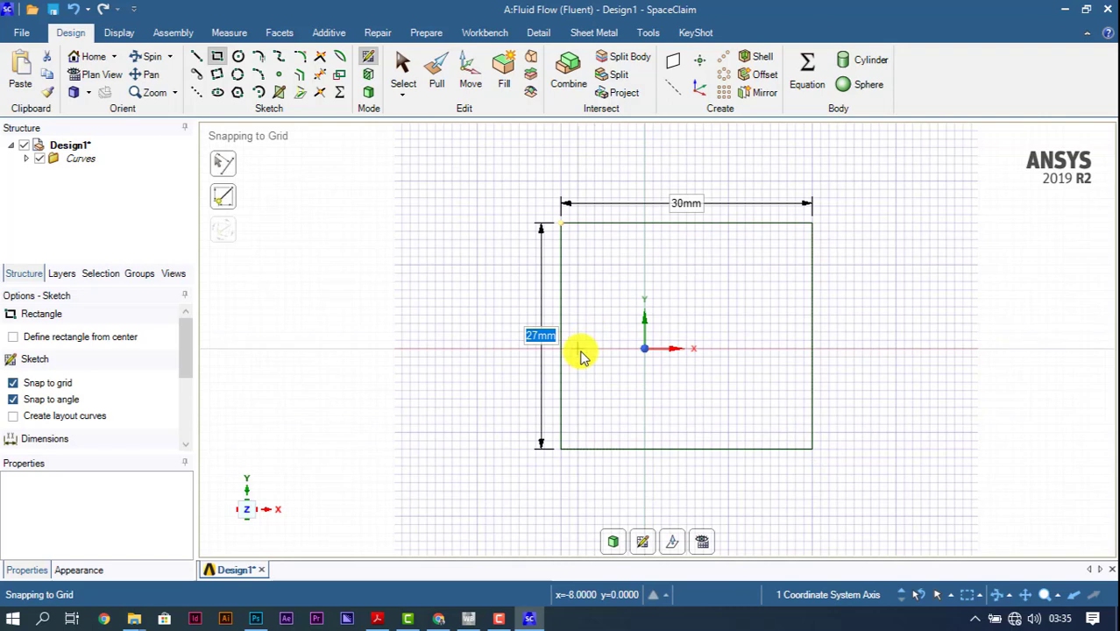
Step: Set both the height and the width of the rectangle to 3000 mm
{"action": "type", "text": "30"}
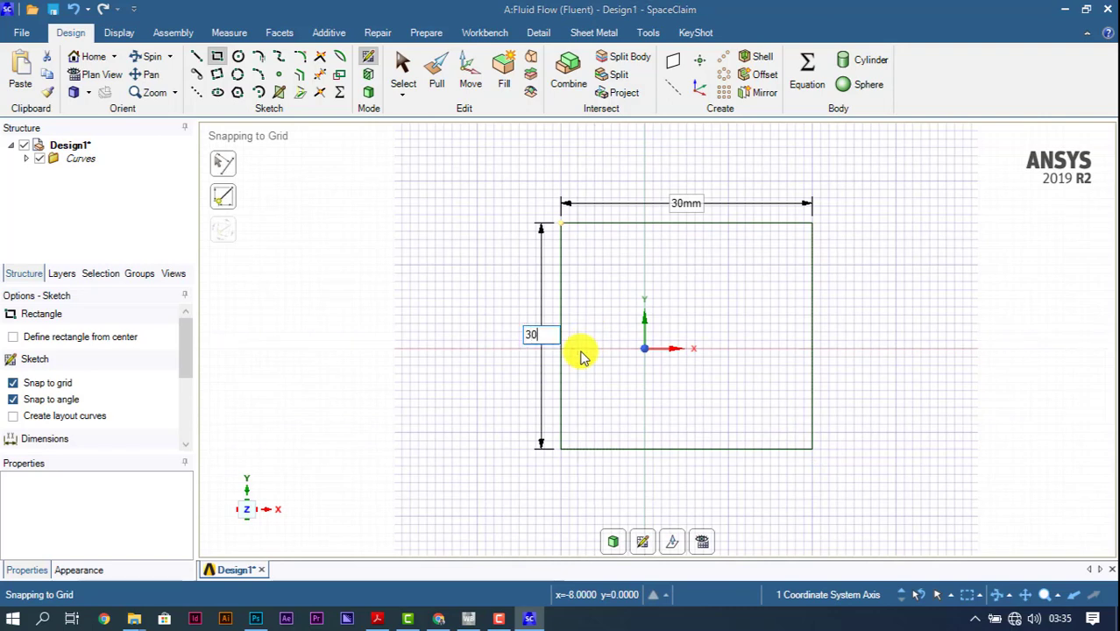
{"action": "type", "text": "00"}
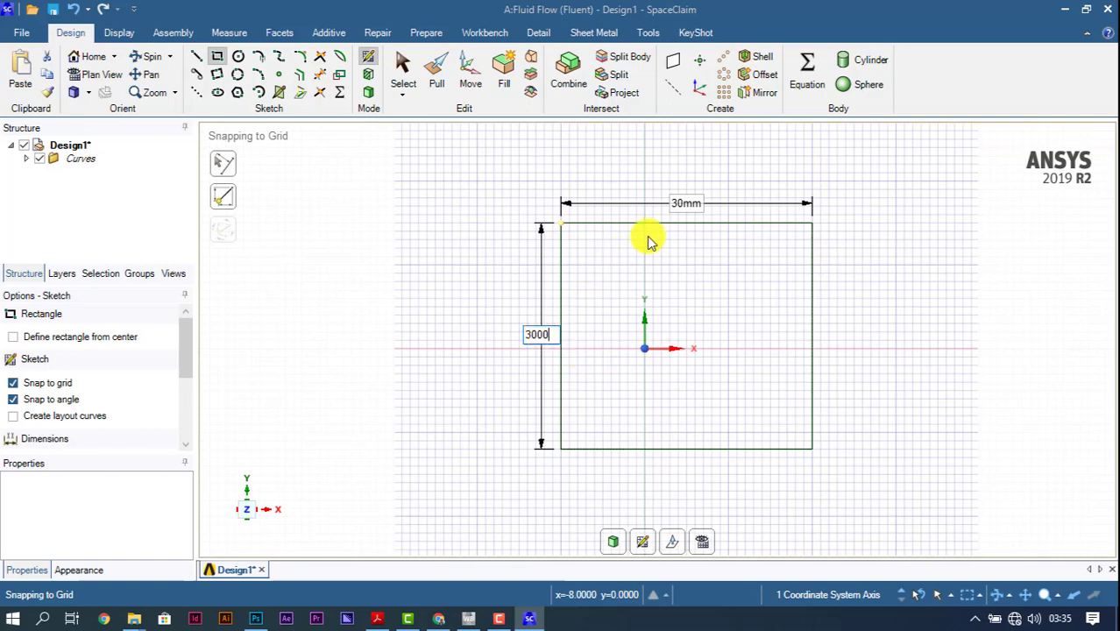
{"action": "key", "text": "Return"}
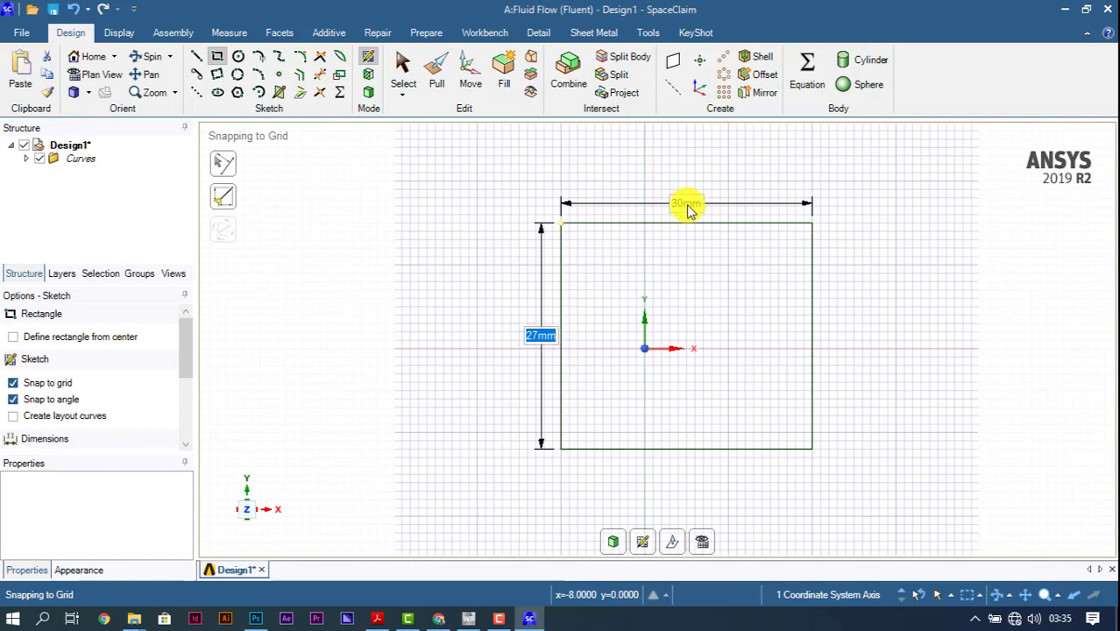
{"action": "left_click", "coordinate": [683, 206]}
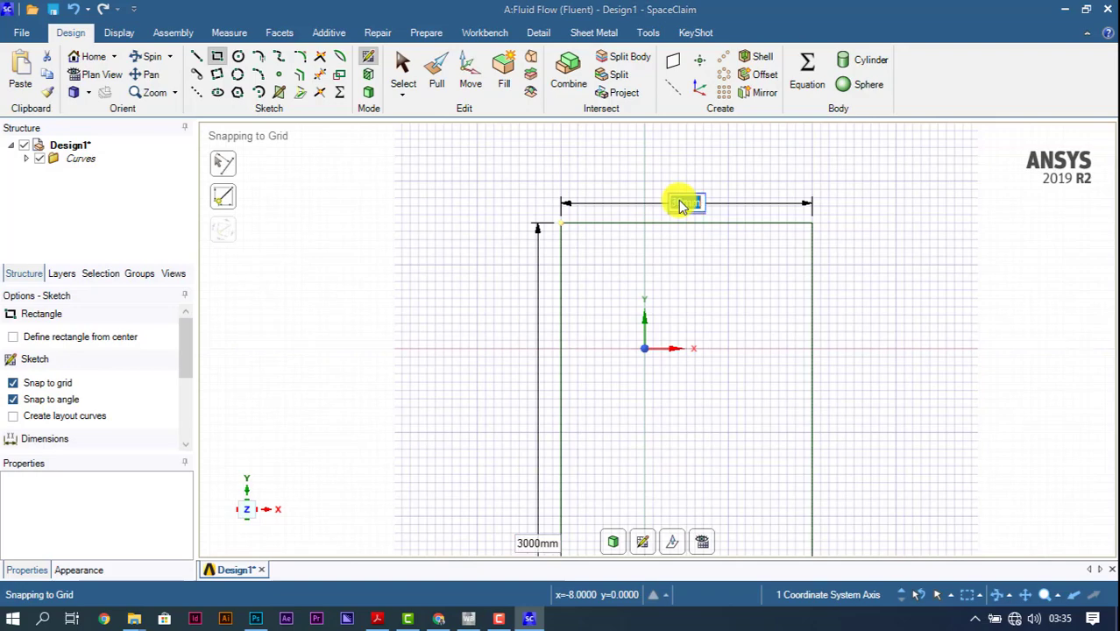
{"action": "type", "text": "3000"}
{"action": "key", "text": "Return"}
Step: Sketch a tall, narrow rectangle about 370 mm wide and 2702 mm high inside the square, near its left edge
{"action": "scroll", "coordinate": [913, 364], "scroll_direction": "up", "scroll_amount": 3}
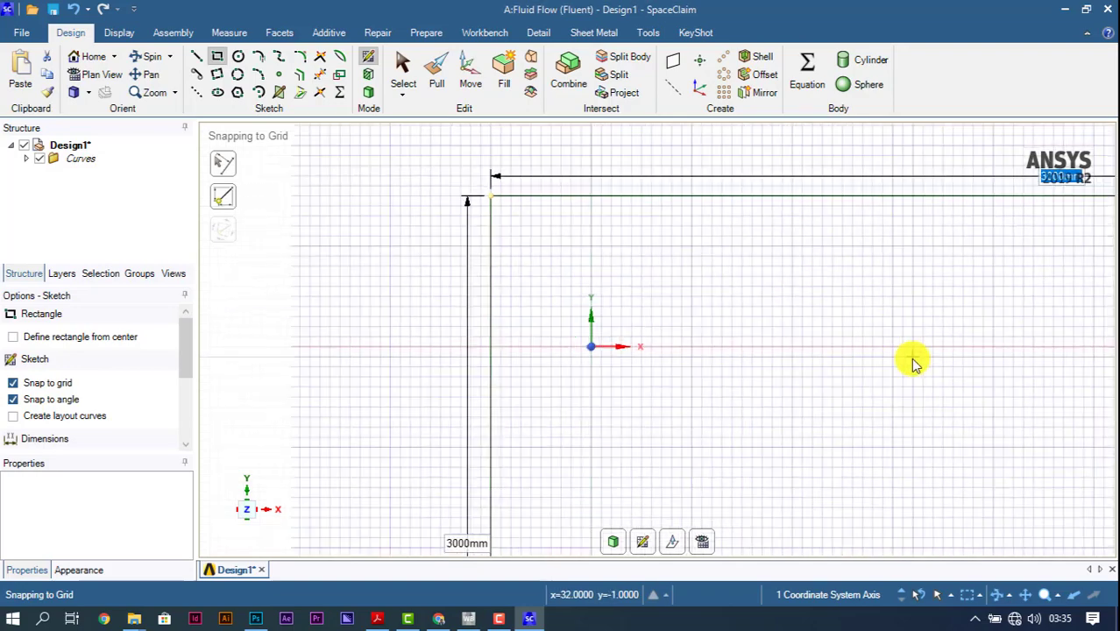
{"action": "scroll", "coordinate": [913, 363], "scroll_direction": "down", "scroll_amount": 6}
{"action": "scroll", "coordinate": [913, 364], "scroll_direction": "down", "scroll_amount": 3}
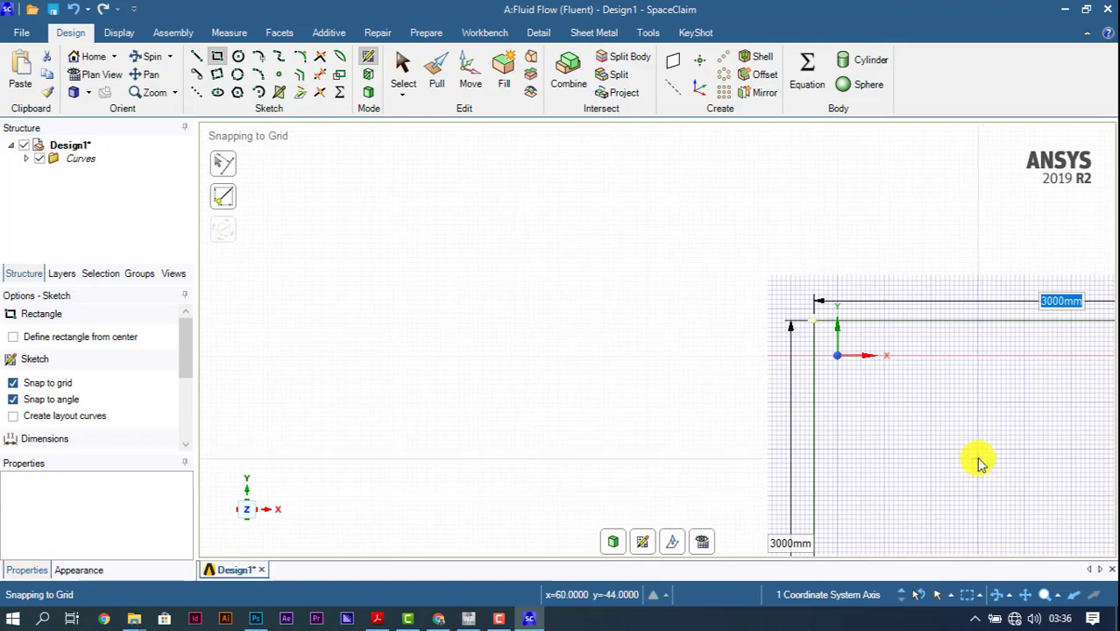
{"action": "mouse_move", "coordinate": [979, 464]}
{"action": "middle_mouse_down", "text": "shift"}
{"action": "mouse_move", "coordinate": [703, 350]}
{"action": "mouse_move", "coordinate": [356, 292]}
{"action": "mouse_move", "coordinate": [323, 255]}
{"action": "middle_mouse_up", "text": "shift"}
{"action": "mouse_move", "coordinate": [683, 395]}
{"action": "middle_mouse_down", "text": "shift"}
{"action": "mouse_move", "coordinate": [639, 335]}
{"action": "mouse_move", "coordinate": [470, 228]}
{"action": "middle_mouse_up", "text": "shift"}
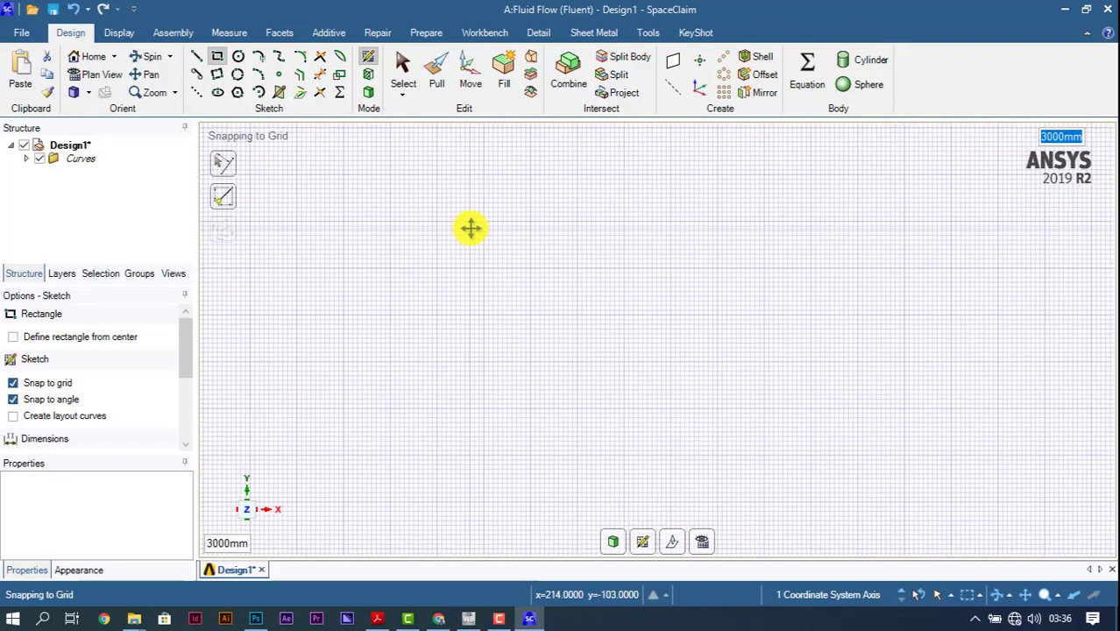
{"action": "middle_click_drag", "start_coordinate": [687, 336], "coordinate": [623, 250], "text": "shift"}
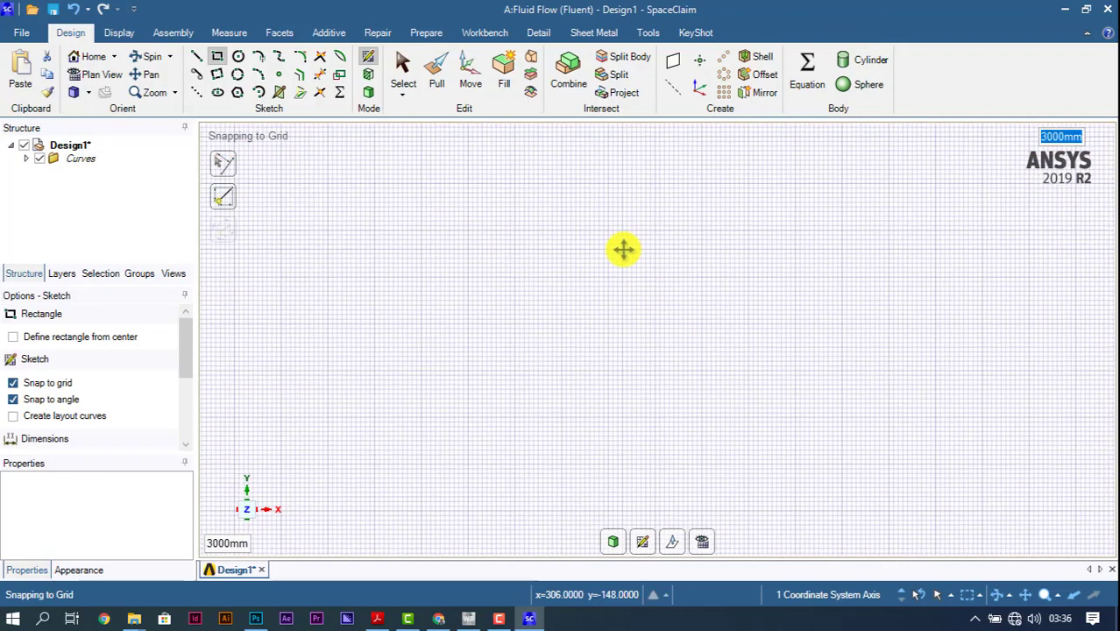
{"action": "scroll", "coordinate": [623, 250], "scroll_direction": "down", "scroll_amount": 2}
{"action": "scroll", "coordinate": [623, 250], "scroll_direction": "down", "scroll_amount": 2}
{"action": "scroll", "coordinate": [553, 232], "scroll_direction": "down", "scroll_amount": 4}
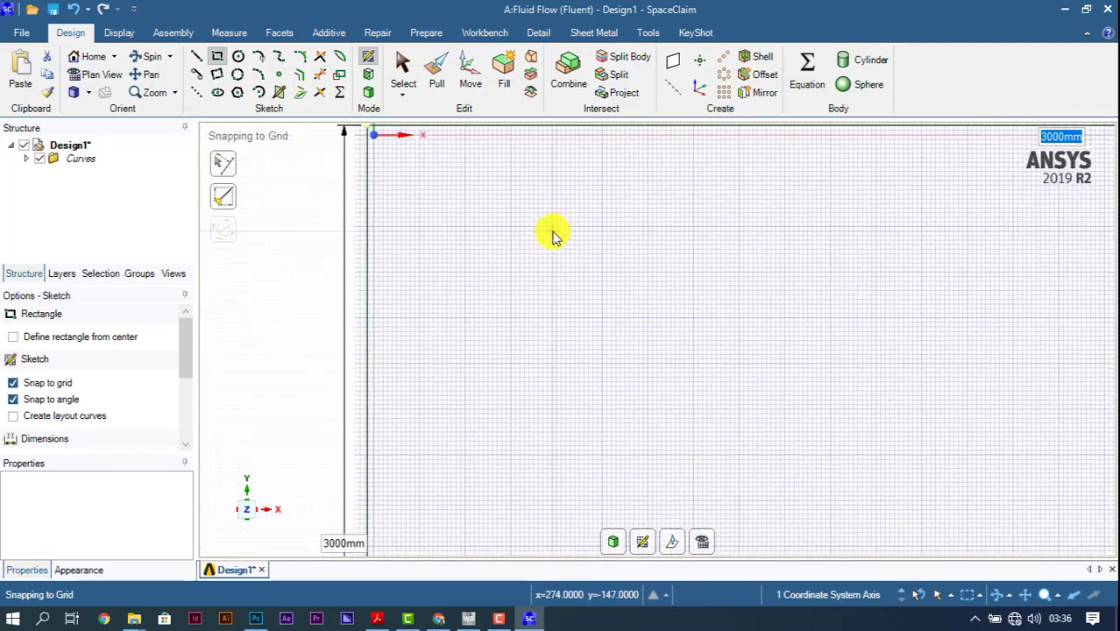
{"action": "scroll", "coordinate": [637, 366], "scroll_direction": "down", "scroll_amount": 6}
{"action": "middle_click_drag", "start_coordinate": [738, 470], "coordinate": [602, 352], "text": "shift"}
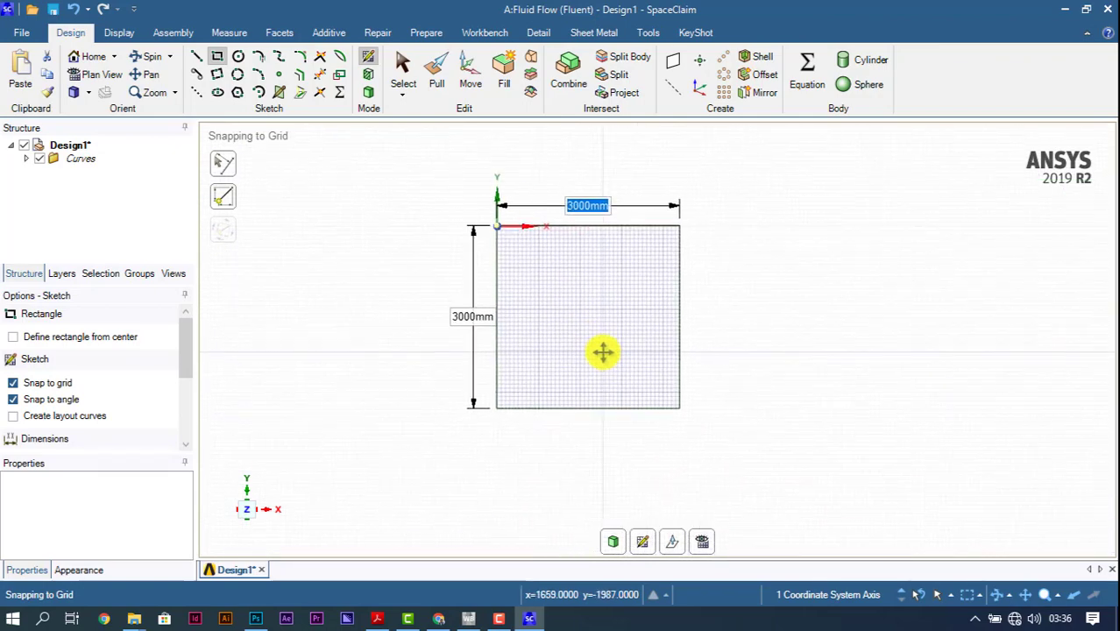
{"action": "scroll", "coordinate": [565, 300], "scroll_direction": "up", "scroll_amount": 3}
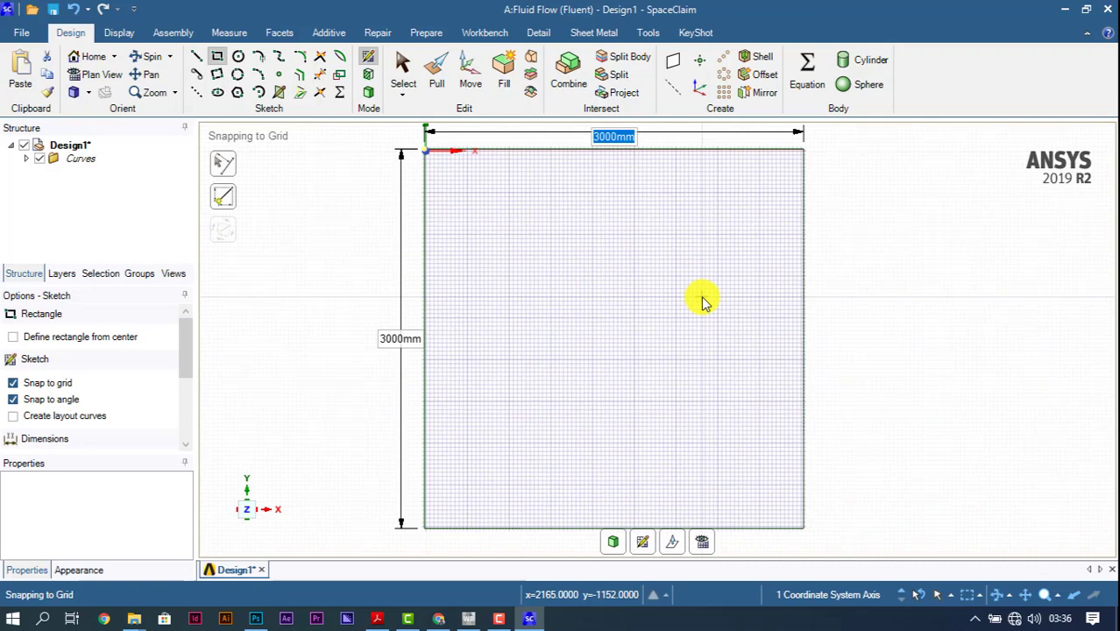
{"action": "left_click", "coordinate": [218, 57]}
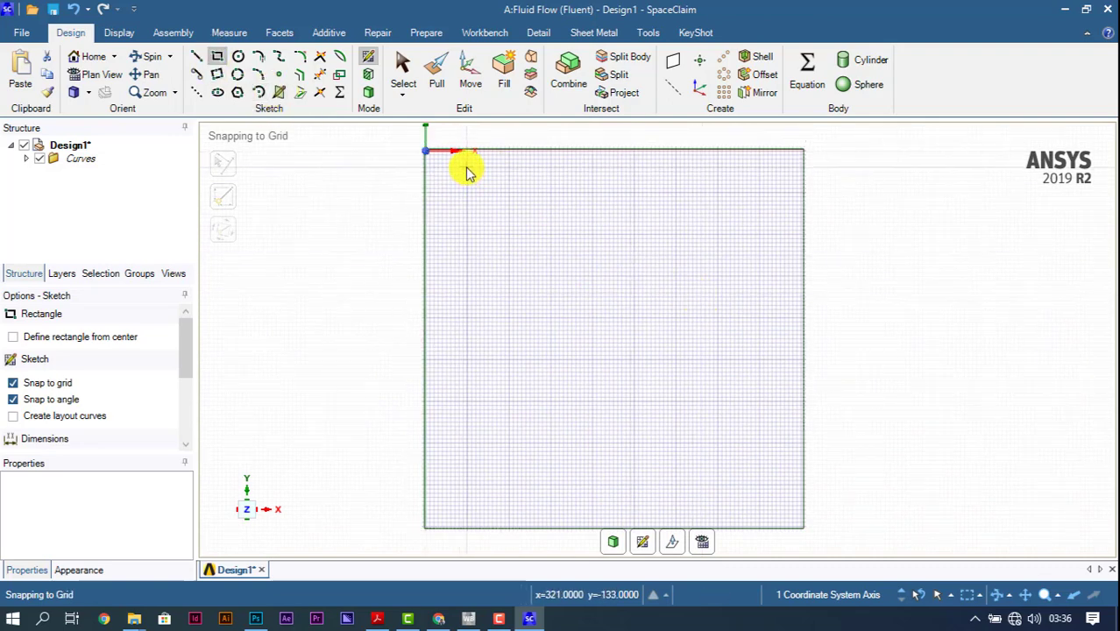
{"action": "left_click", "coordinate": [466, 167]}
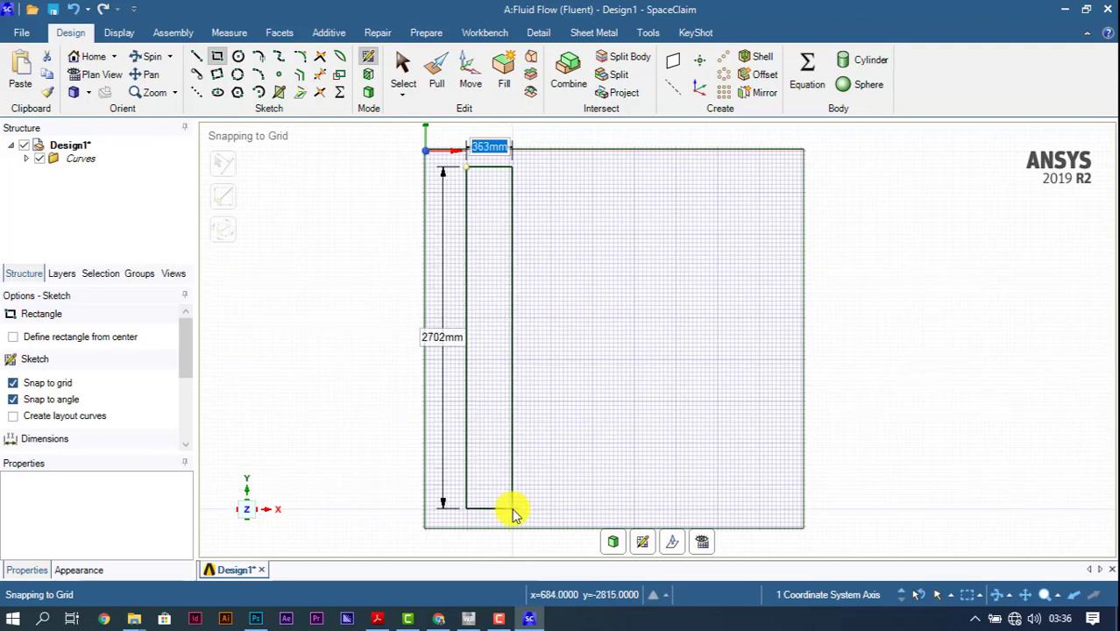
{"action": "left_click", "coordinate": [512, 512]}
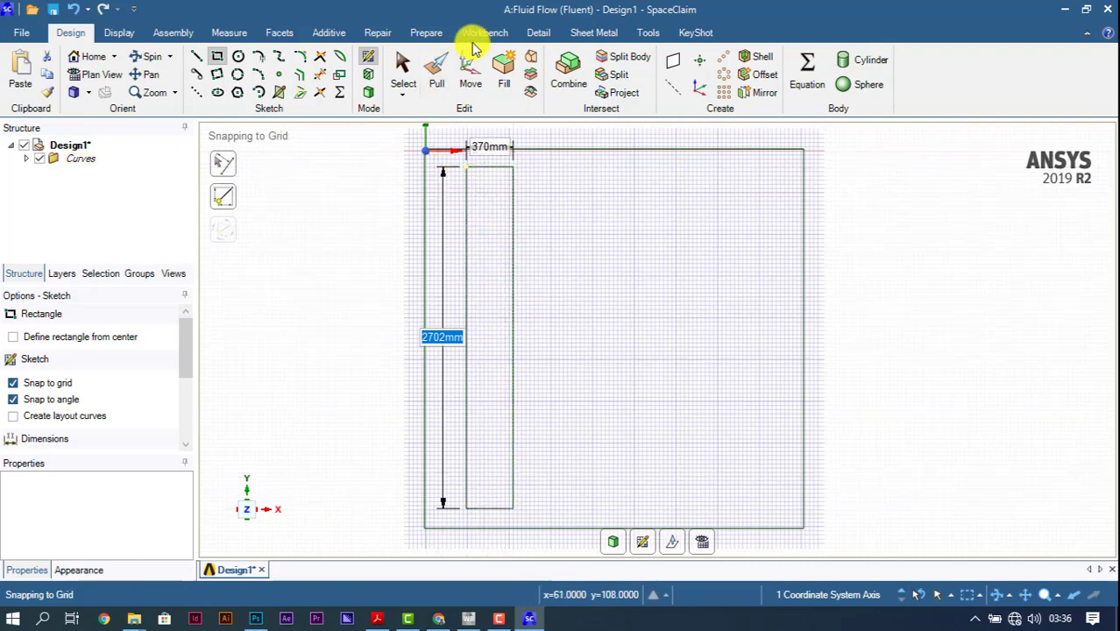
Step: Turn the sketch into a surface and delete the narrow inner rectangular face to leave an opening
{"action": "left_click", "coordinate": [613, 75]}
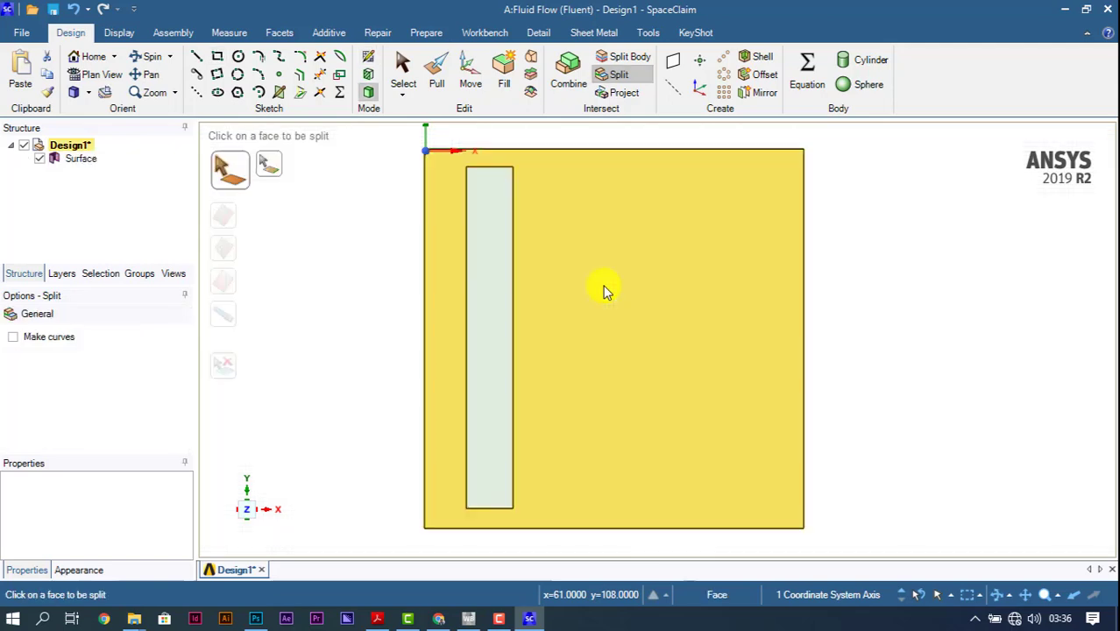
{"action": "left_click", "coordinate": [494, 246]}
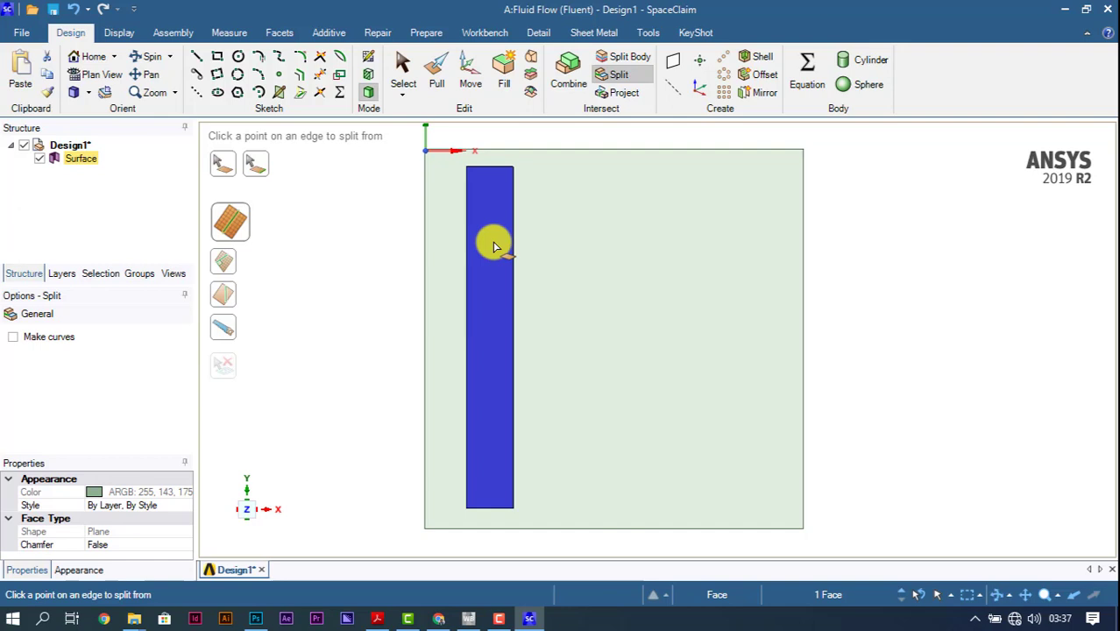
{"action": "key", "text": "Delete"}
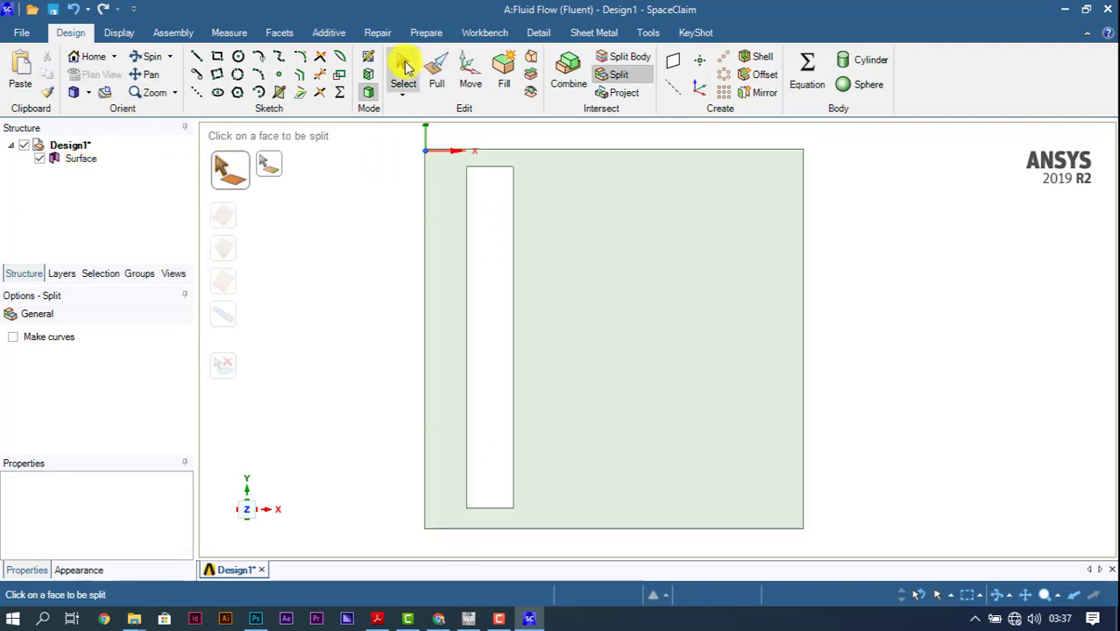
{"action": "left_click", "coordinate": [402, 74]}
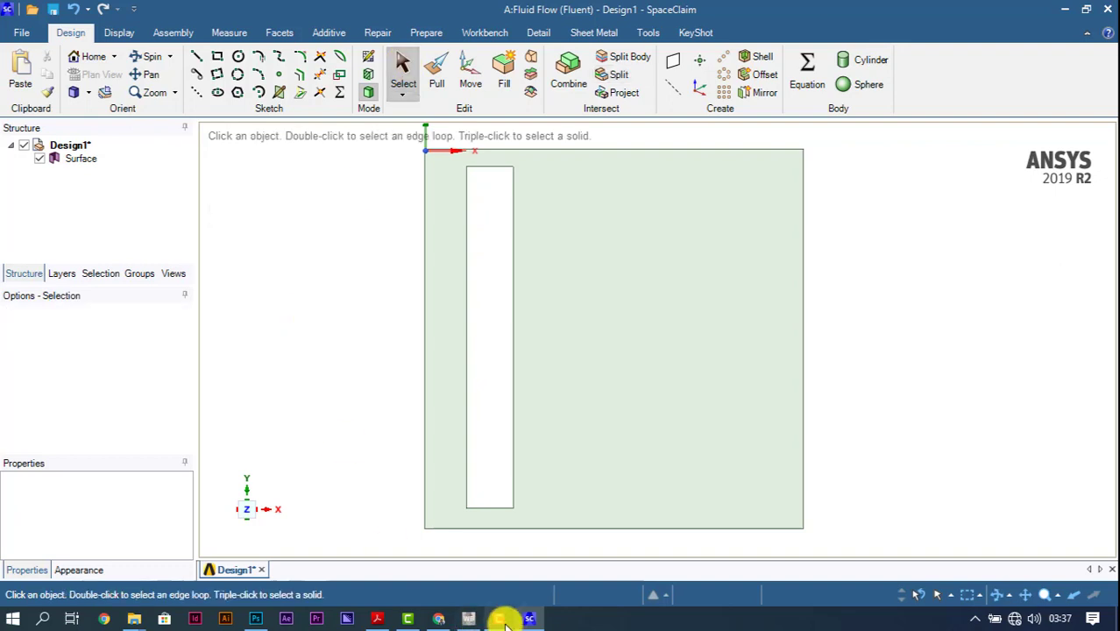
Step: Switch to Workbench, open the Fluid Flow system's mesh in the Meshing application, and dismiss the usage tips
{"action": "mouse_move", "coordinate": [504, 622]}
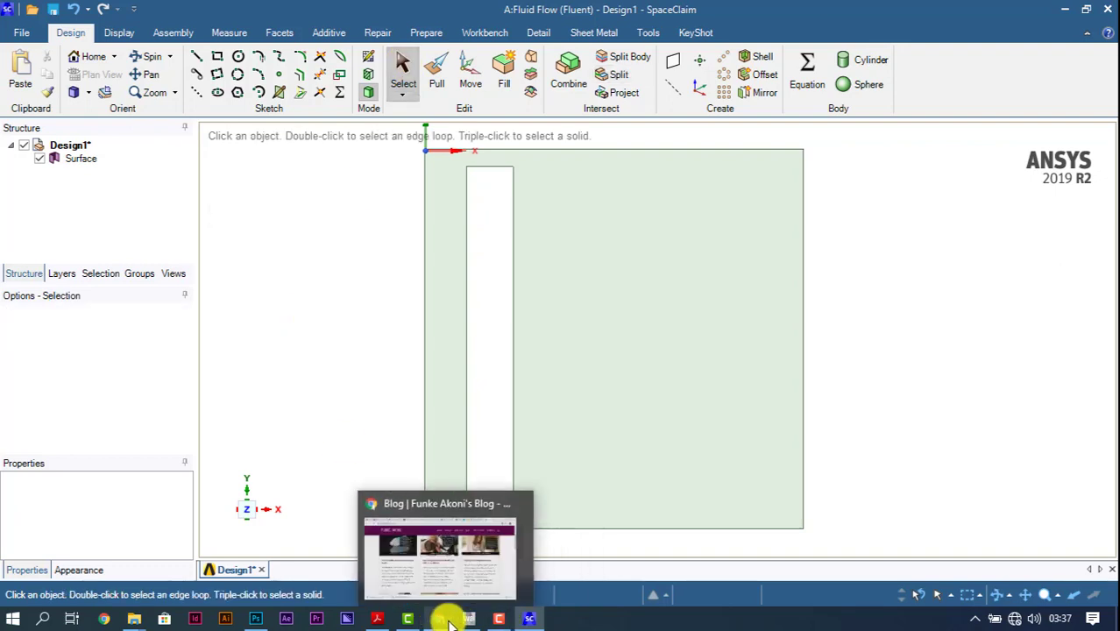
{"action": "mouse_move", "coordinate": [464, 622]}
{"action": "left_click", "coordinate": [466, 506]}
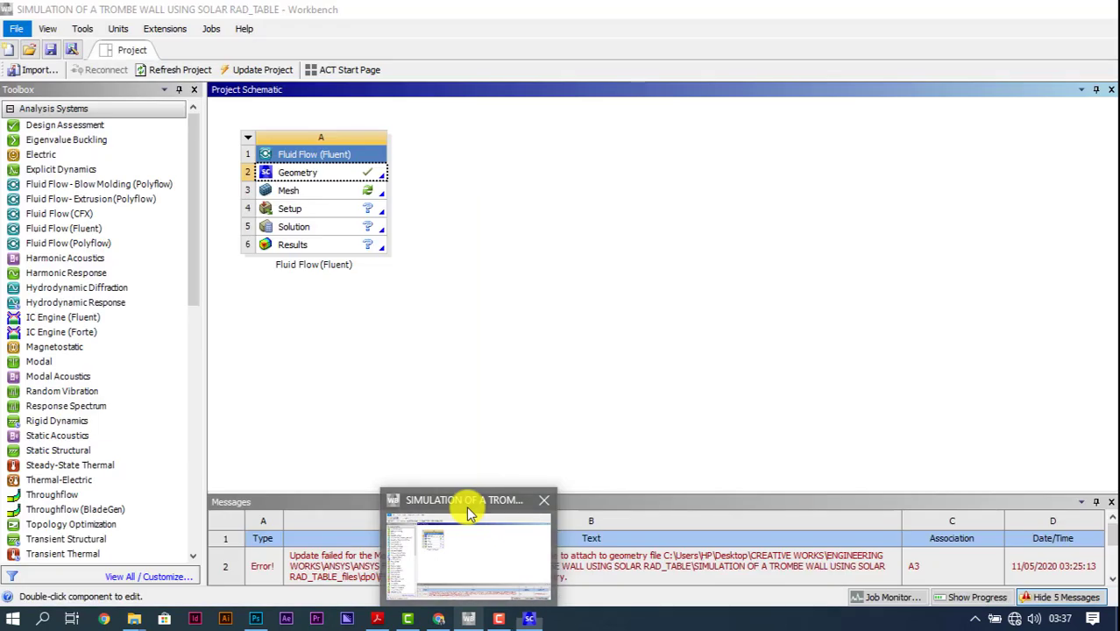
{"action": "double_click", "coordinate": [370, 192]}
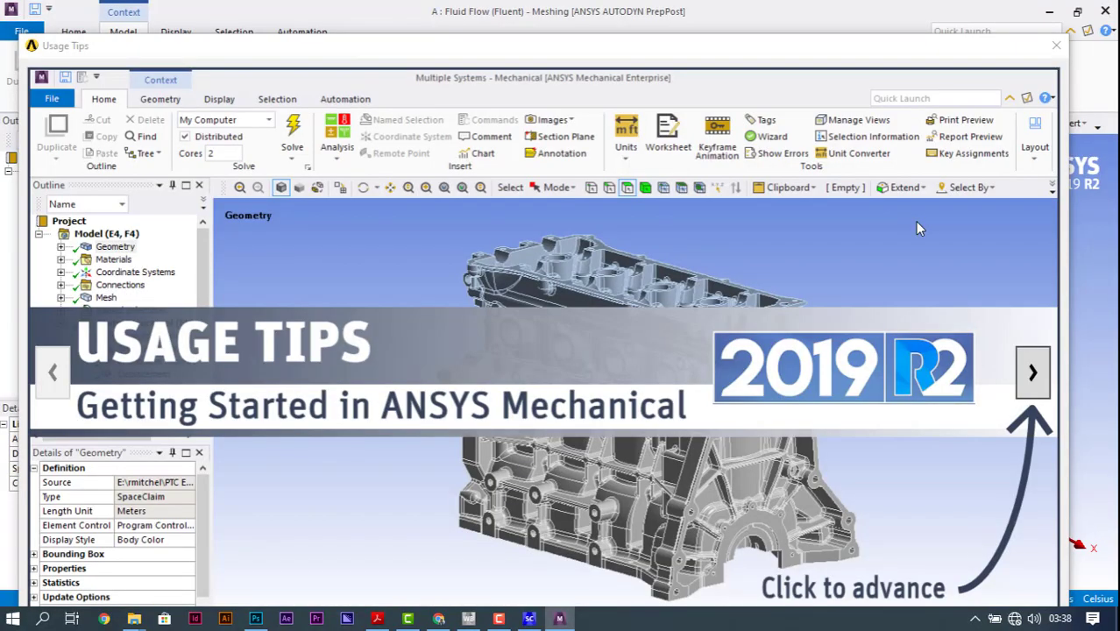
{"action": "left_click", "coordinate": [1056, 50]}
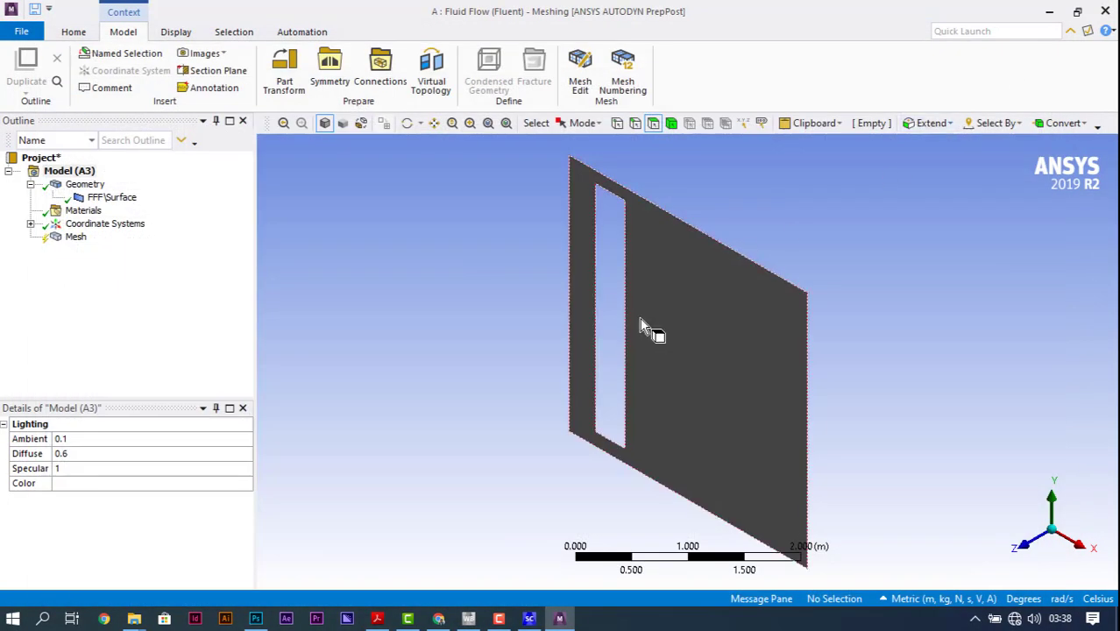
{"action": "left_click", "coordinate": [1027, 550]}
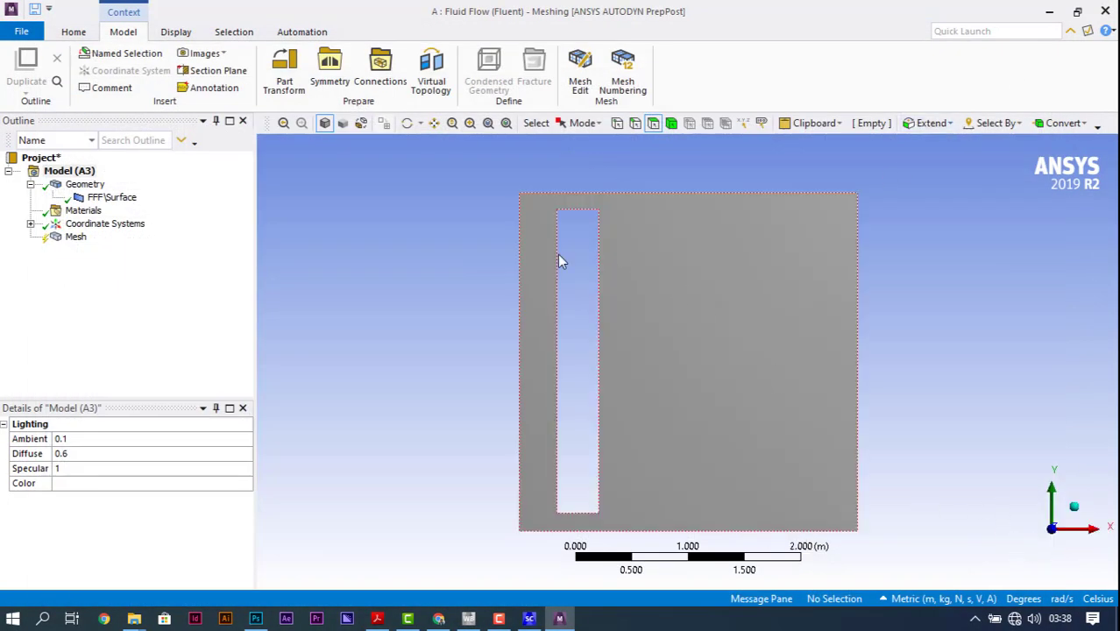
Step: Generate the mesh of the room surface with the default element size
{"action": "left_click", "coordinate": [74, 35]}
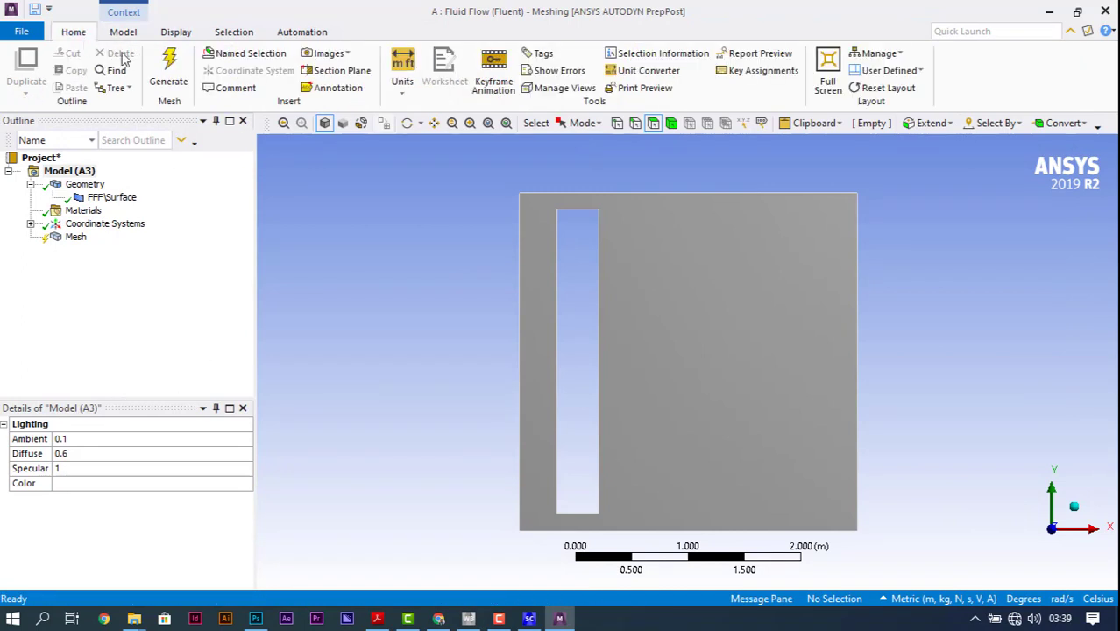
{"action": "left_click", "coordinate": [75, 237]}
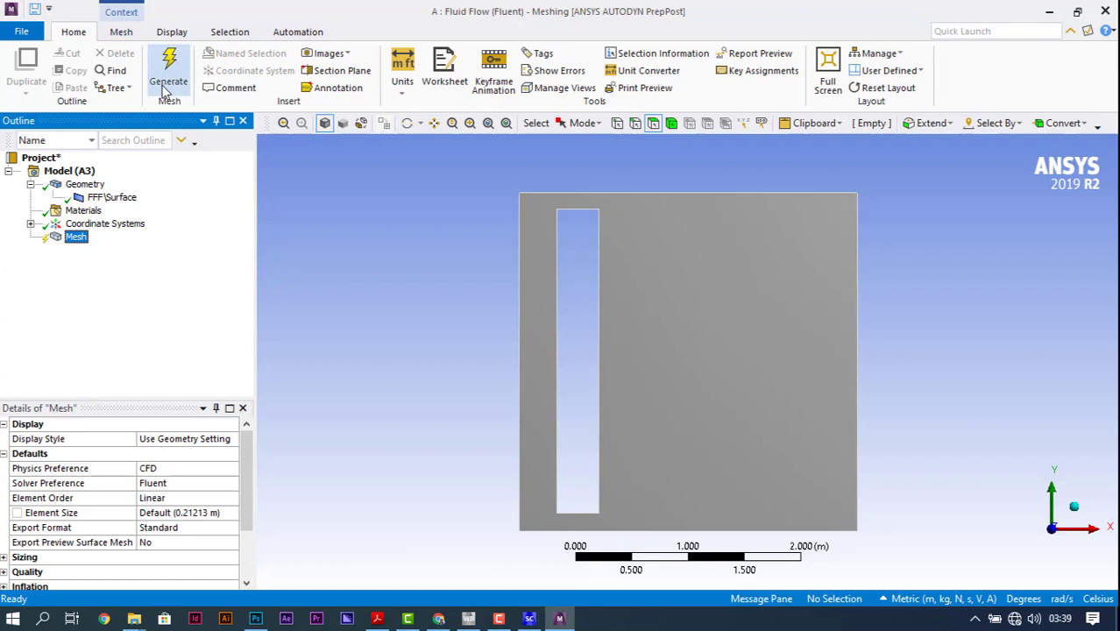
{"action": "left_click", "coordinate": [169, 68]}
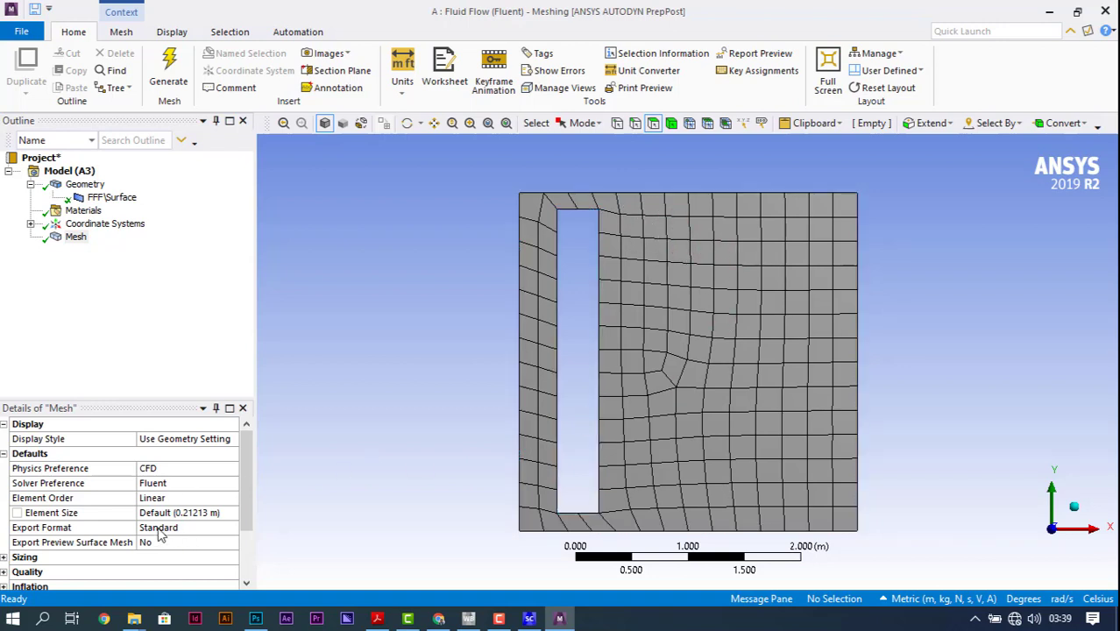
Step: Set the mesh element size to 0.01 m and regenerate the mesh
{"action": "scroll", "coordinate": [130, 542], "scroll_direction": "down", "scroll_amount": 1}
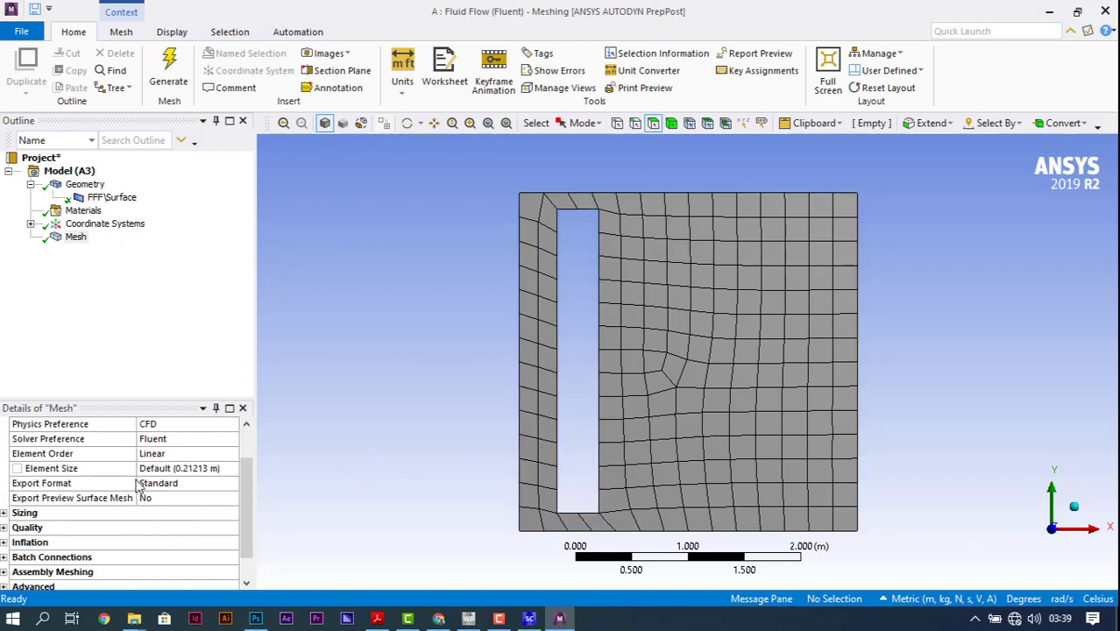
{"action": "left_click", "coordinate": [184, 471]}
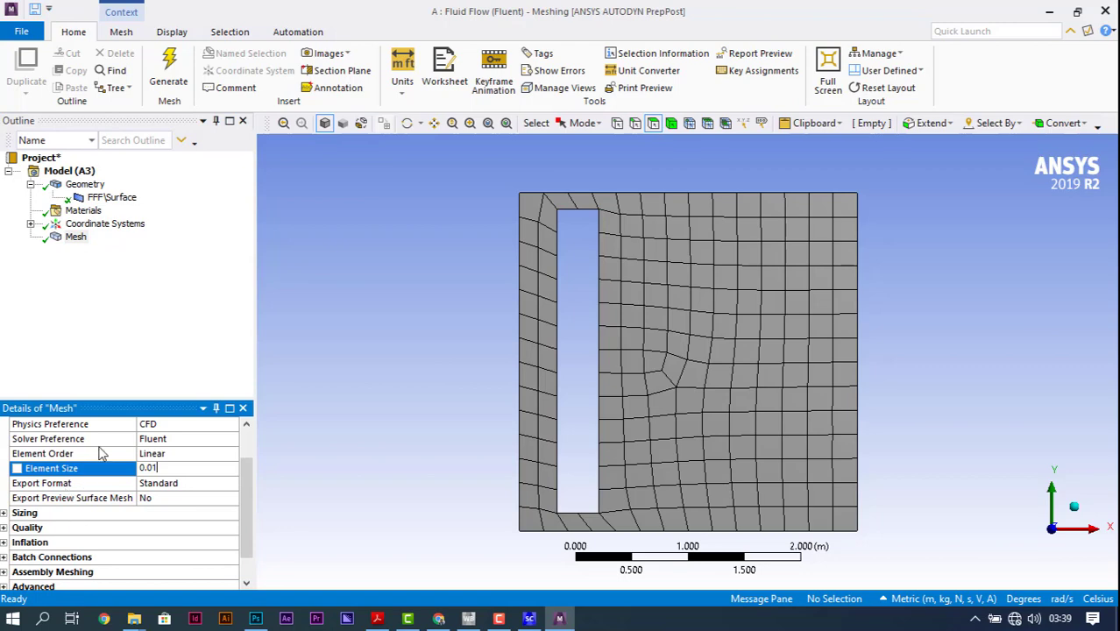
{"action": "left_click", "coordinate": [169, 74]}
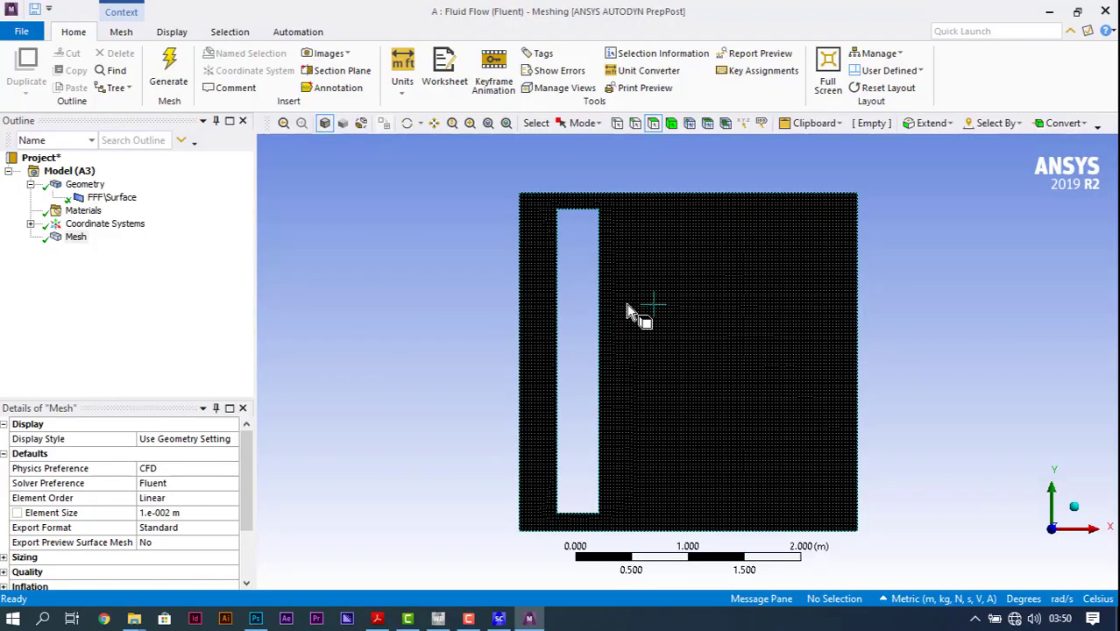
Step: Inspect the refined mesh up close and check its node and element statistics
{"action": "scroll", "coordinate": [628, 311], "scroll_direction": "up", "scroll_amount": 5}
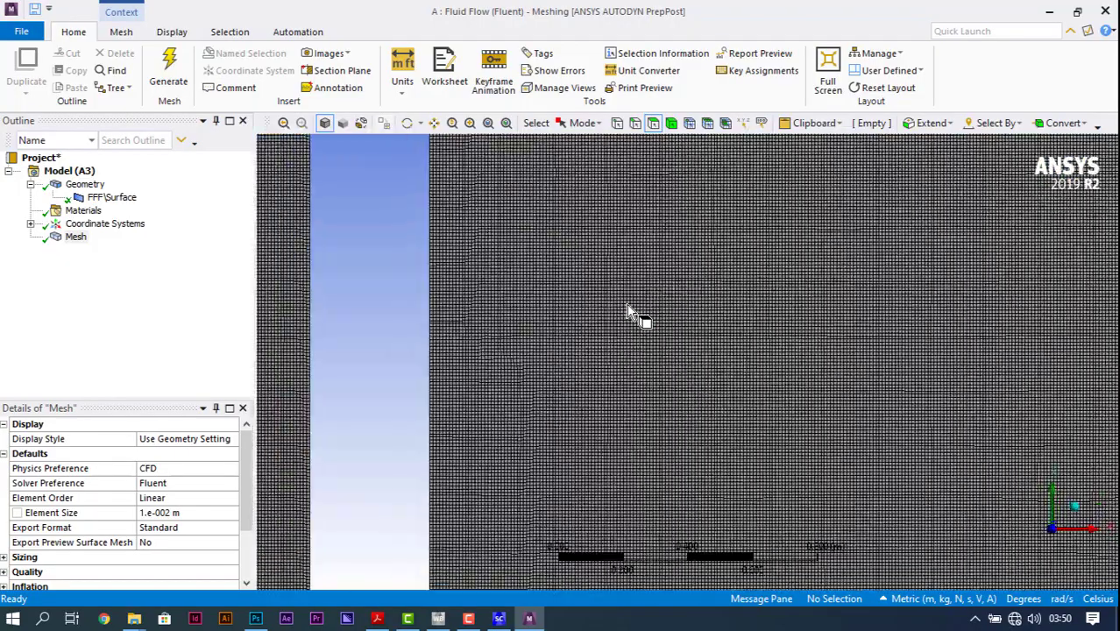
{"action": "scroll", "coordinate": [628, 311], "scroll_direction": "up", "scroll_amount": 5}
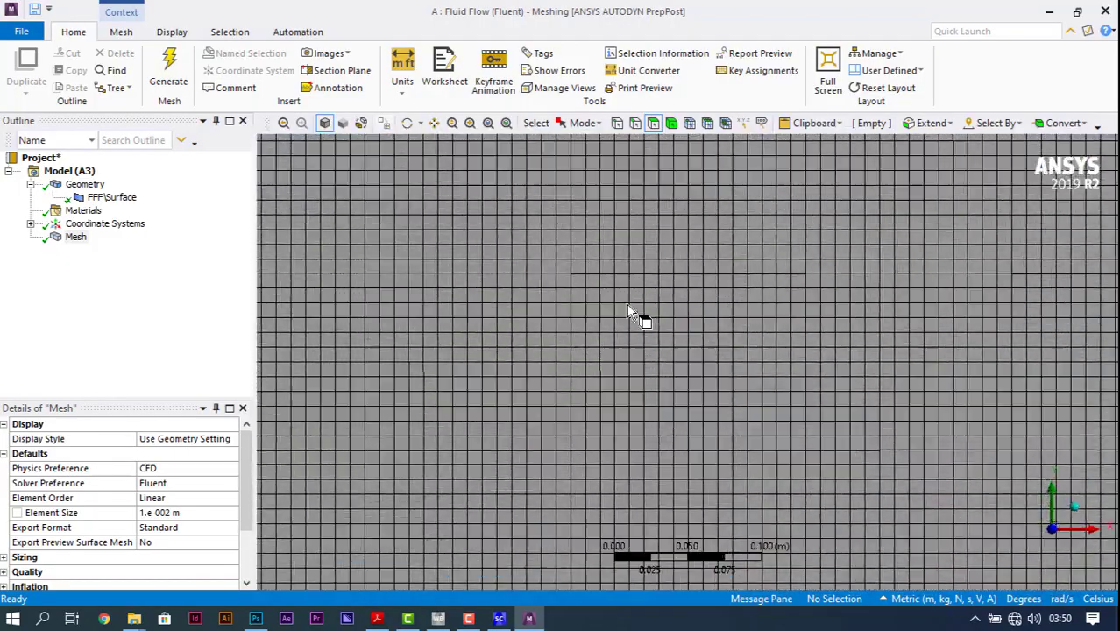
{"action": "scroll", "coordinate": [627, 311], "scroll_direction": "up", "scroll_amount": 3}
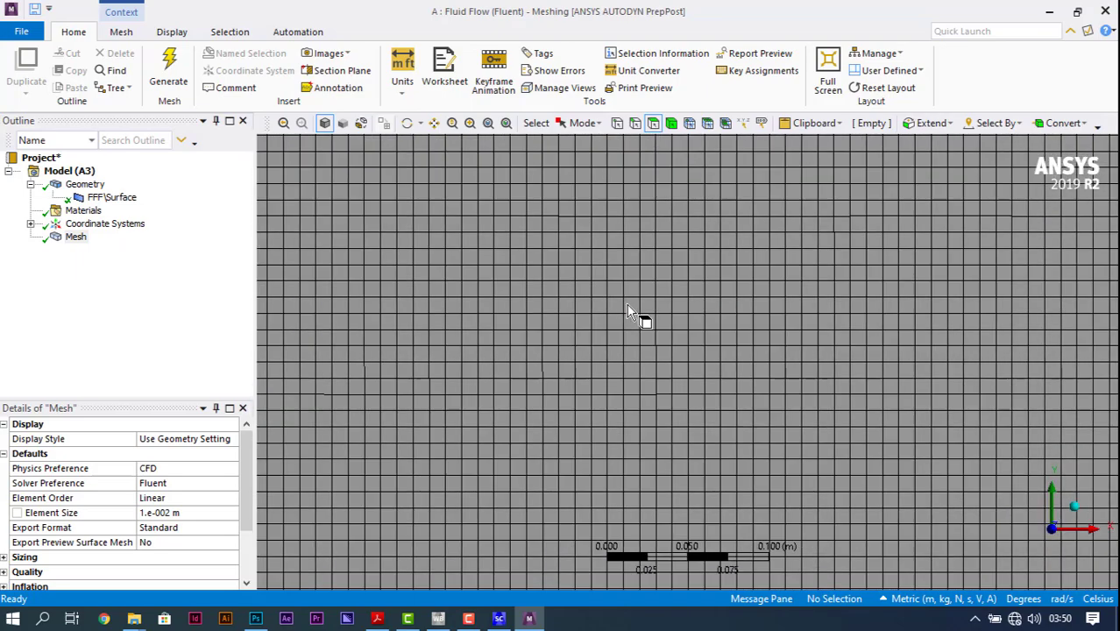
{"action": "key", "text": "F7"}
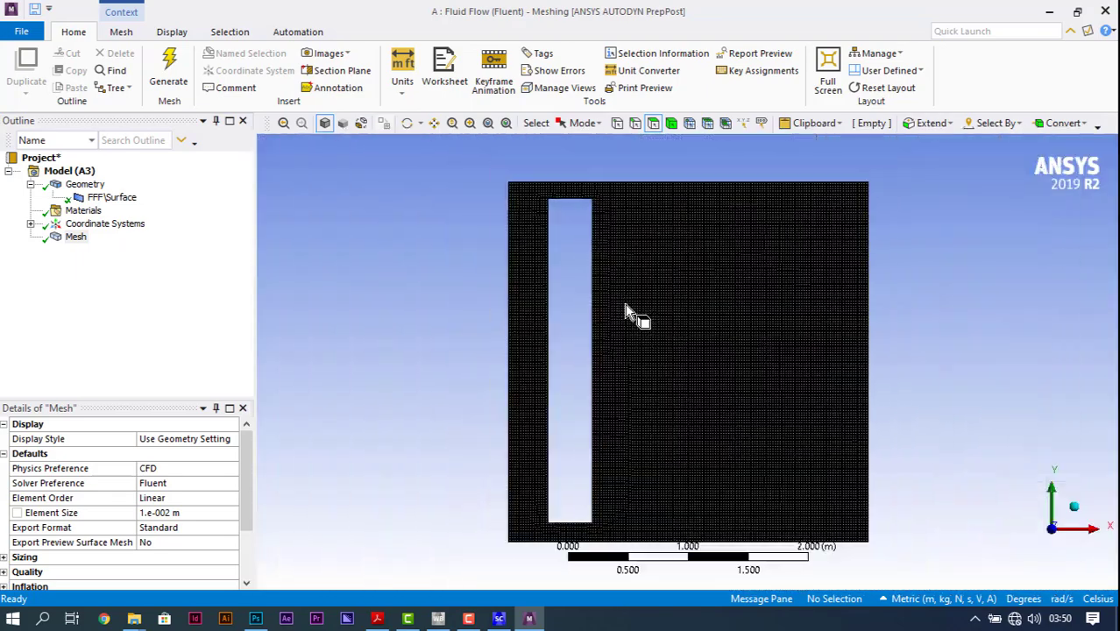
{"action": "left_click_drag", "start_coordinate": [244, 459], "coordinate": [244, 510]}
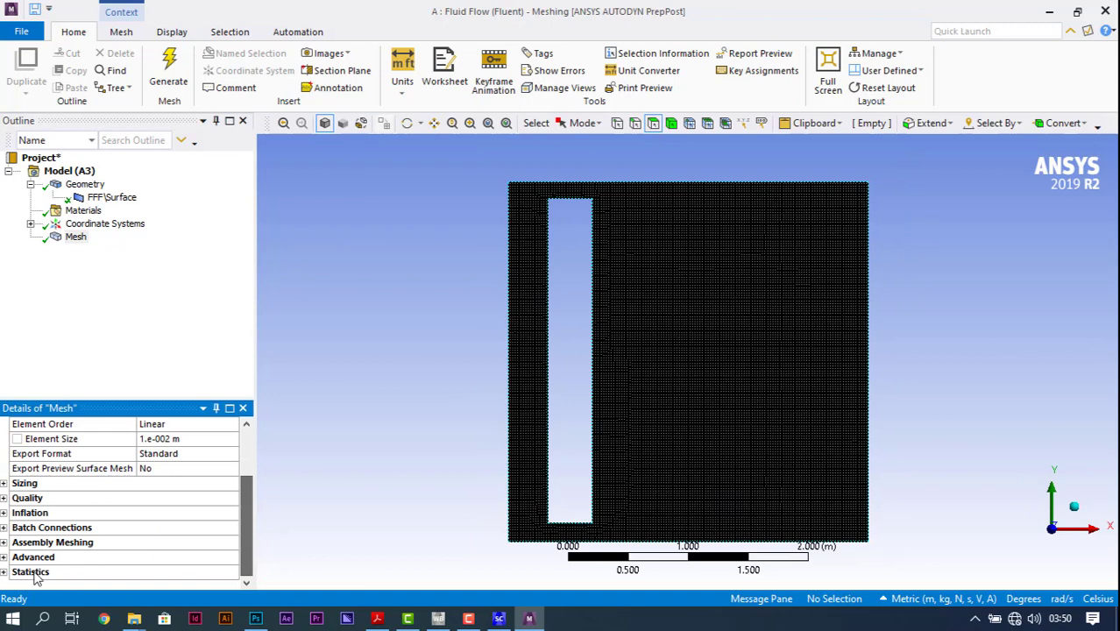
{"action": "left_click", "coordinate": [5, 571]}
{"action": "scroll", "coordinate": [178, 547], "scroll_direction": "down", "scroll_amount": 1}
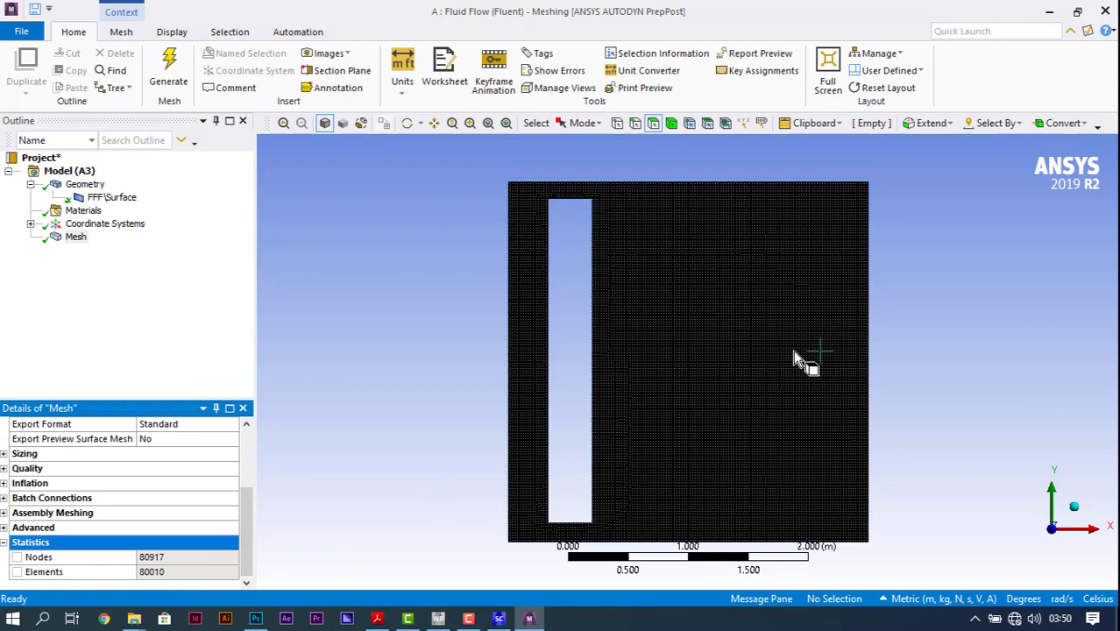
Step: Create a named selection called air_domain from the room's face
{"action": "left_click", "coordinate": [120, 33]}
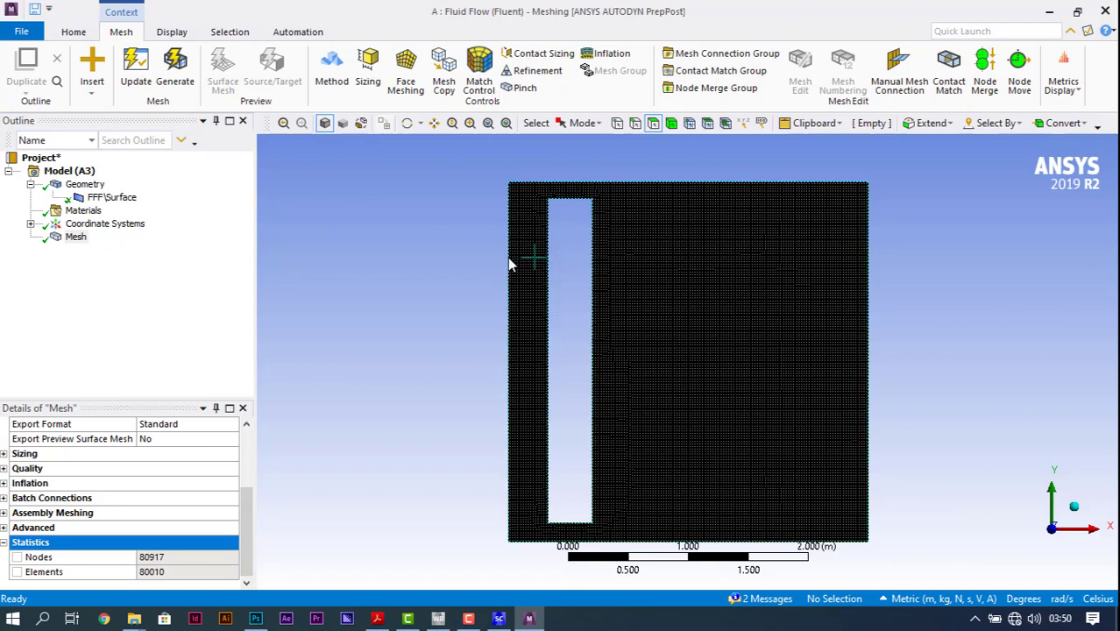
{"action": "left_click", "coordinate": [654, 124]}
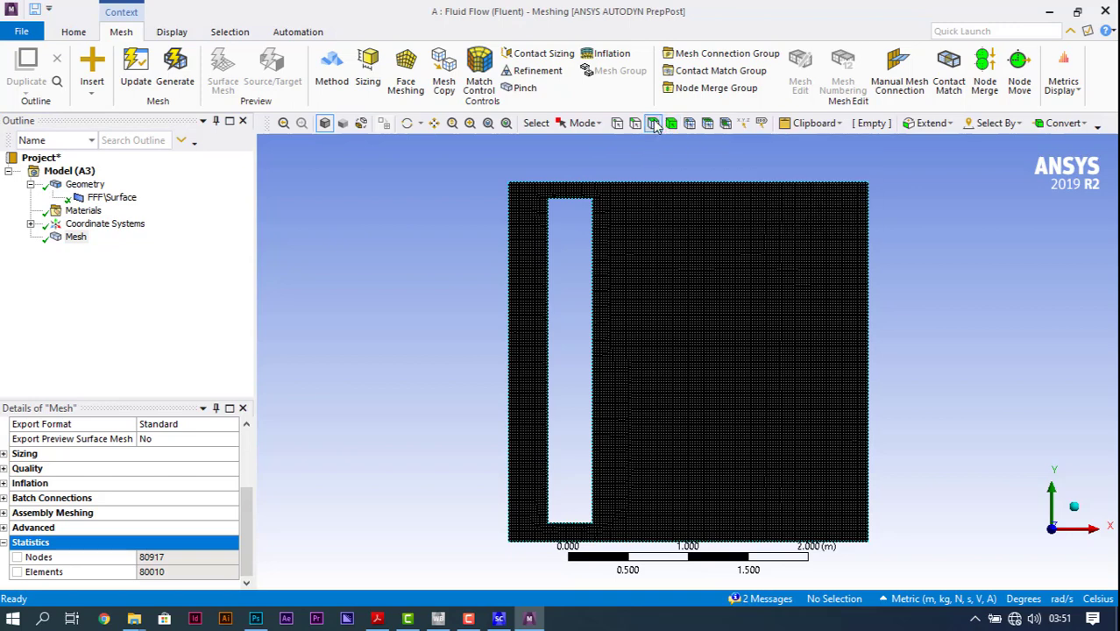
{"action": "left_click", "coordinate": [659, 262]}
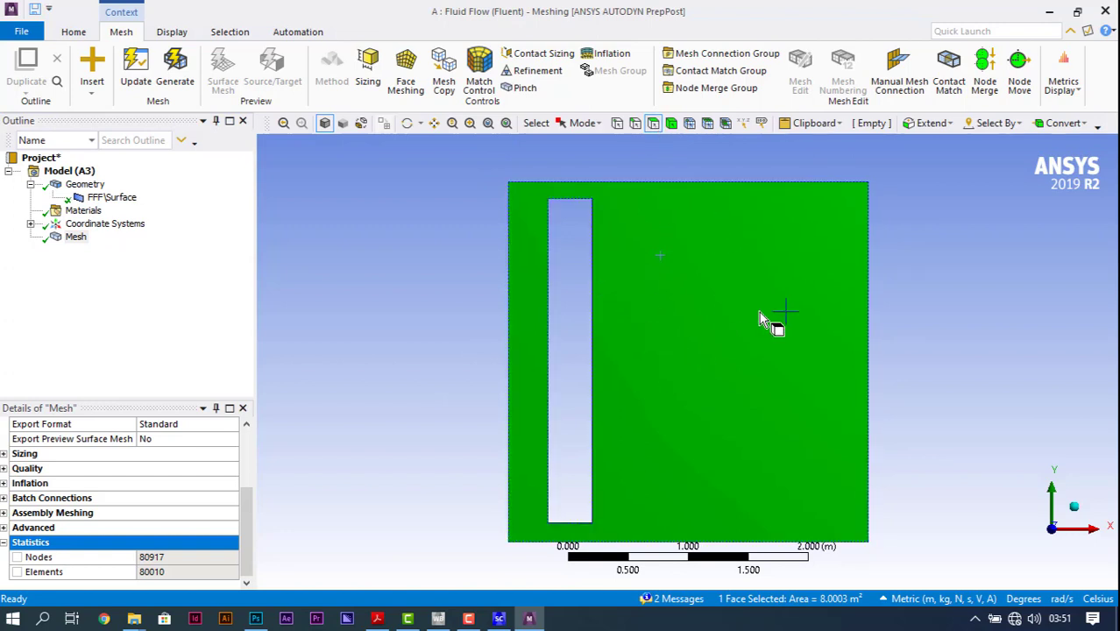
{"action": "right_click", "coordinate": [760, 427]}
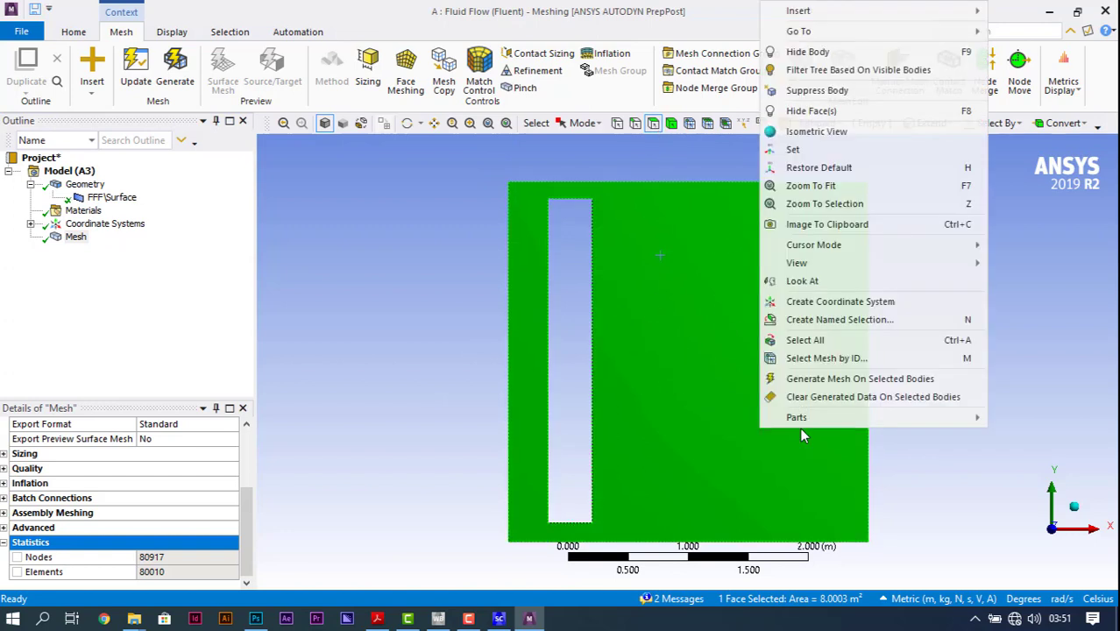
{"action": "left_click", "coordinate": [834, 319]}
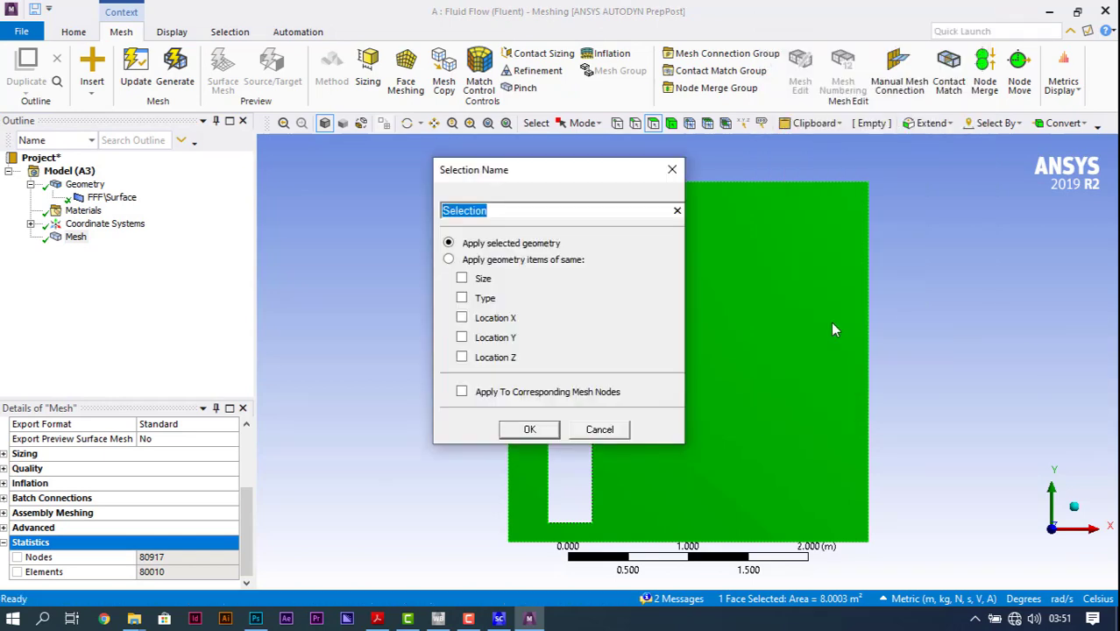
{"action": "type", "text": "air_dom"}
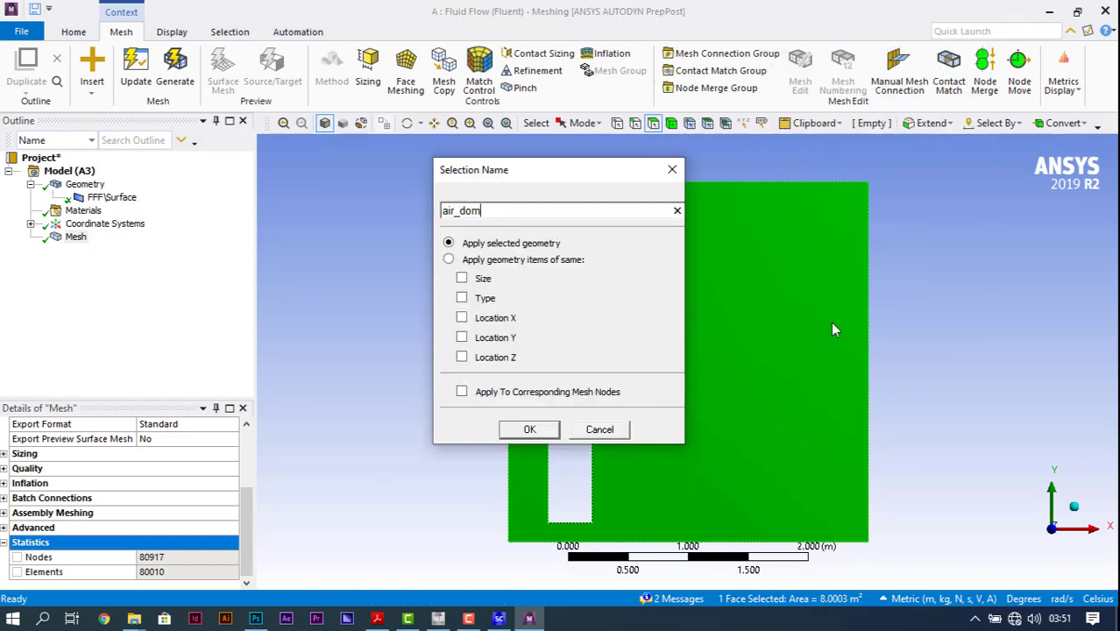
{"action": "type", "text": "ain"}
{"action": "key", "text": "Return"}
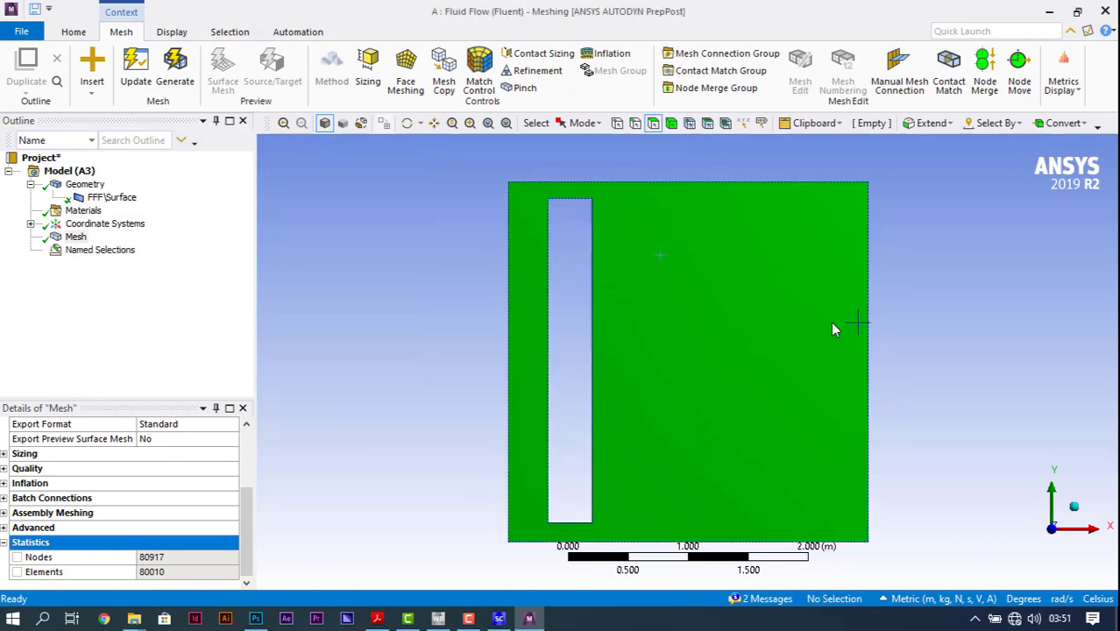
Step: Create a named selection for the room's left outer edge, with a name beginning "gla"
{"action": "left_click", "coordinate": [634, 122]}
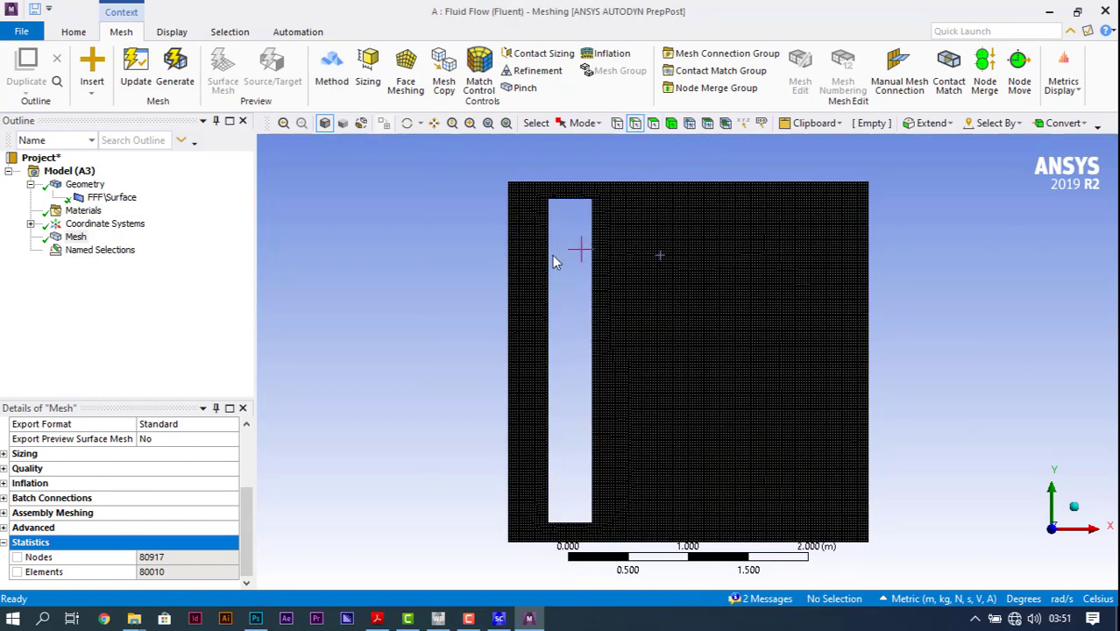
{"action": "left_click", "coordinate": [510, 272]}
{"action": "scroll", "coordinate": [399, 282], "scroll_direction": "up", "scroll_amount": 2}
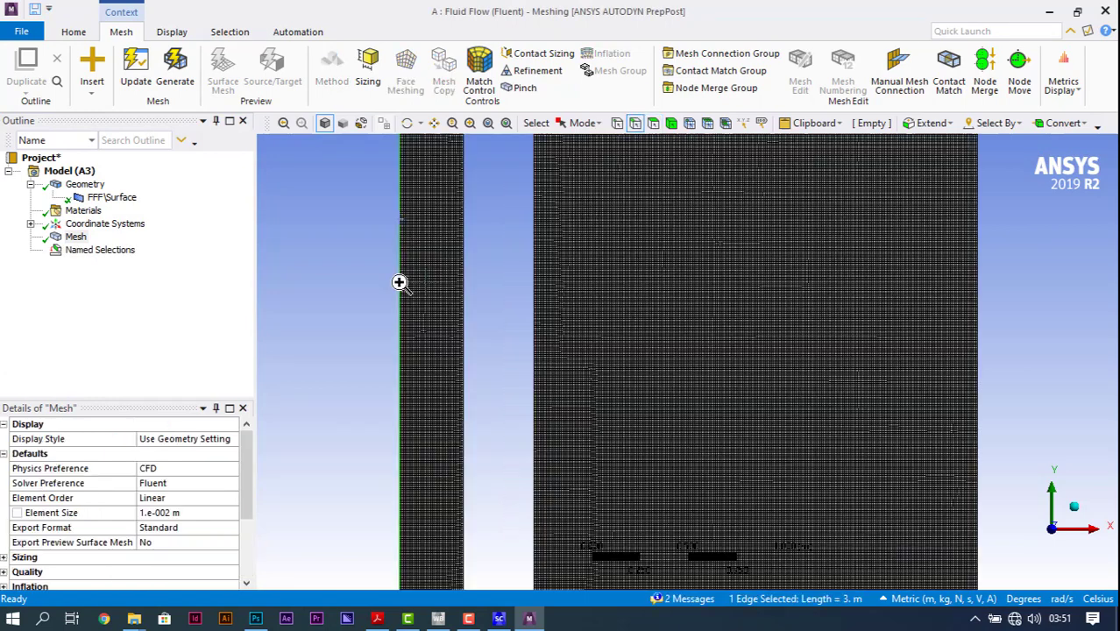
{"action": "right_click", "coordinate": [400, 282]}
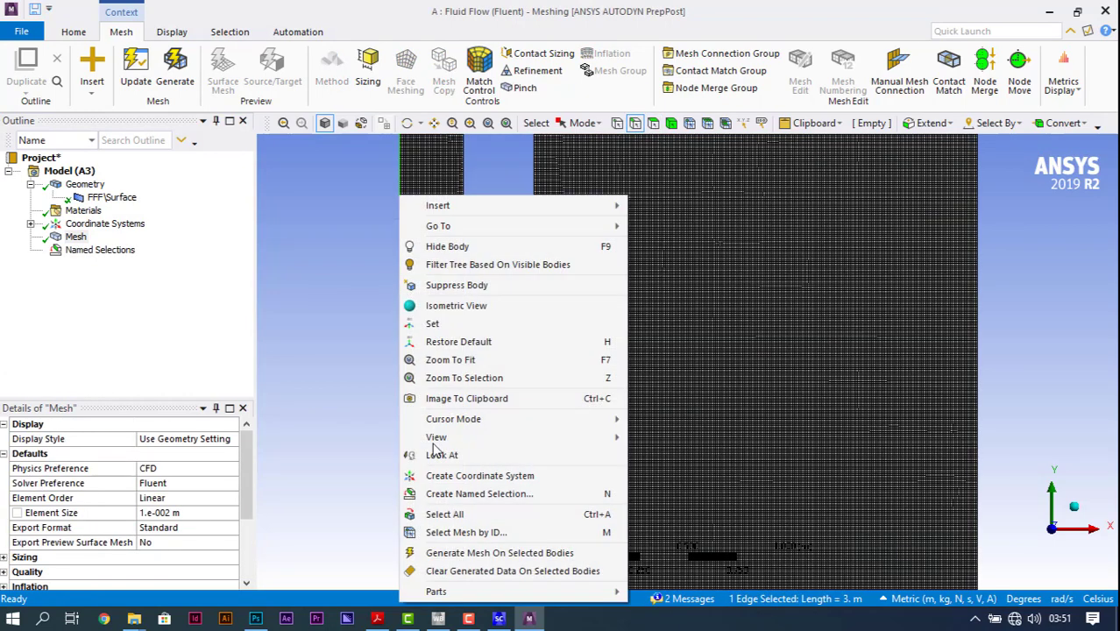
{"action": "left_click", "coordinate": [489, 495]}
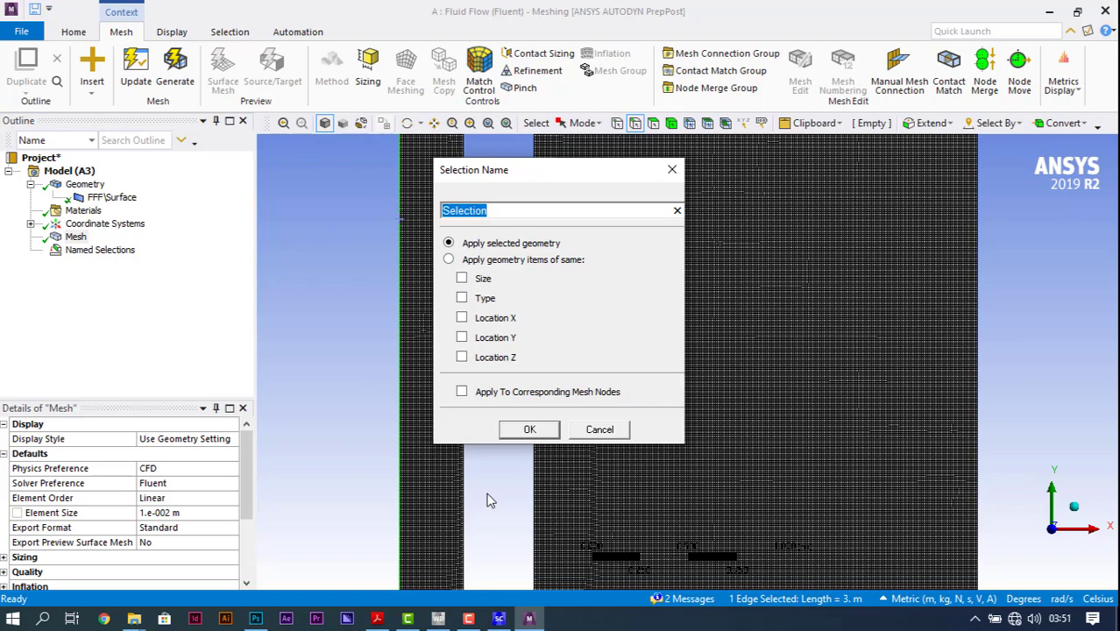
{"action": "type", "text": "glazing"}
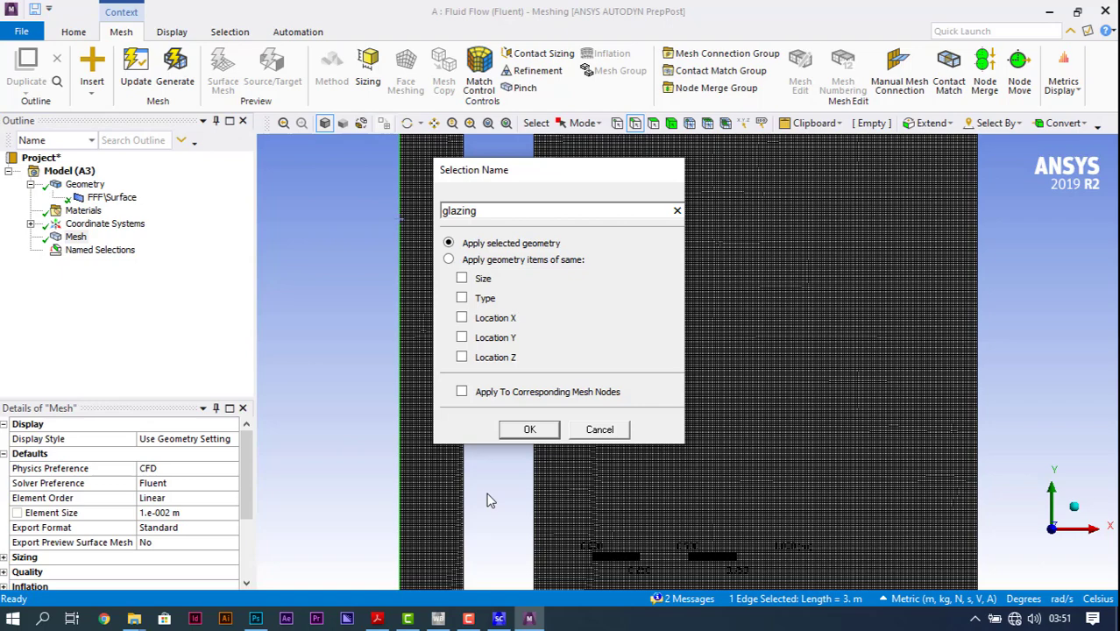
{"action": "key", "text": "Return"}
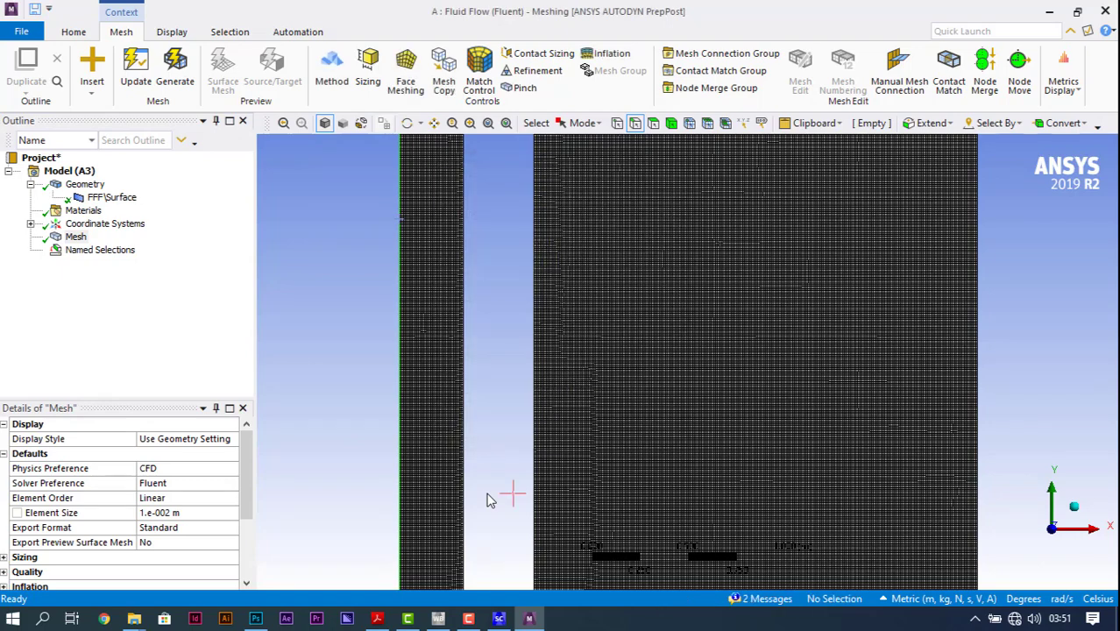
Step: Create a named selection called room_wall from the room's bottom, right and top outer edges
{"action": "key", "text": "F7"}
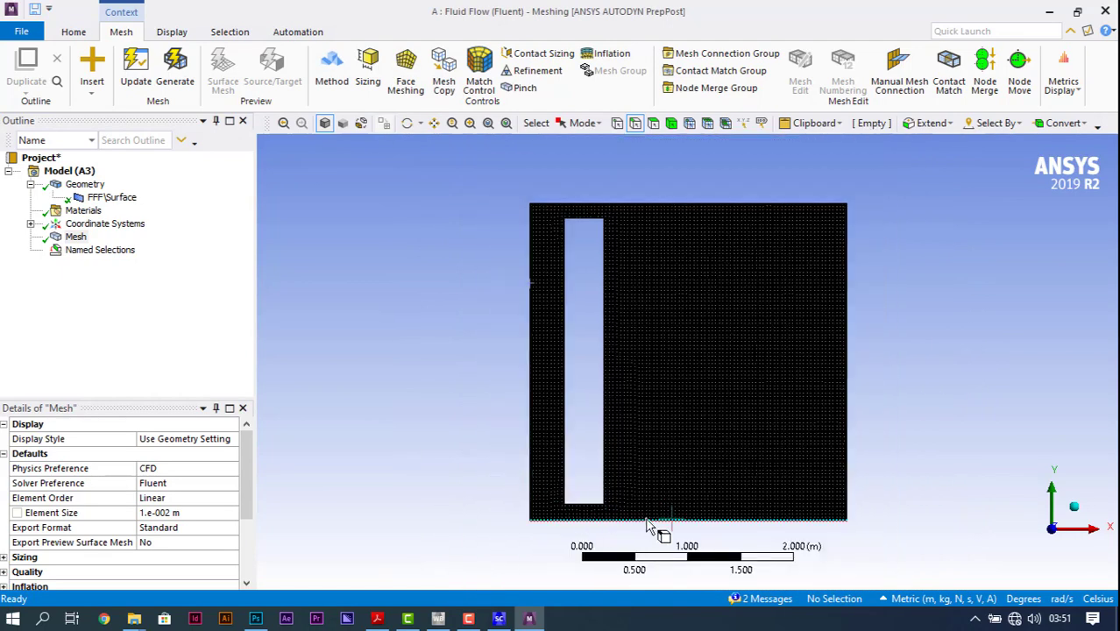
{"action": "left_click", "coordinate": [650, 520]}
{"action": "left_click", "coordinate": [845, 429]}
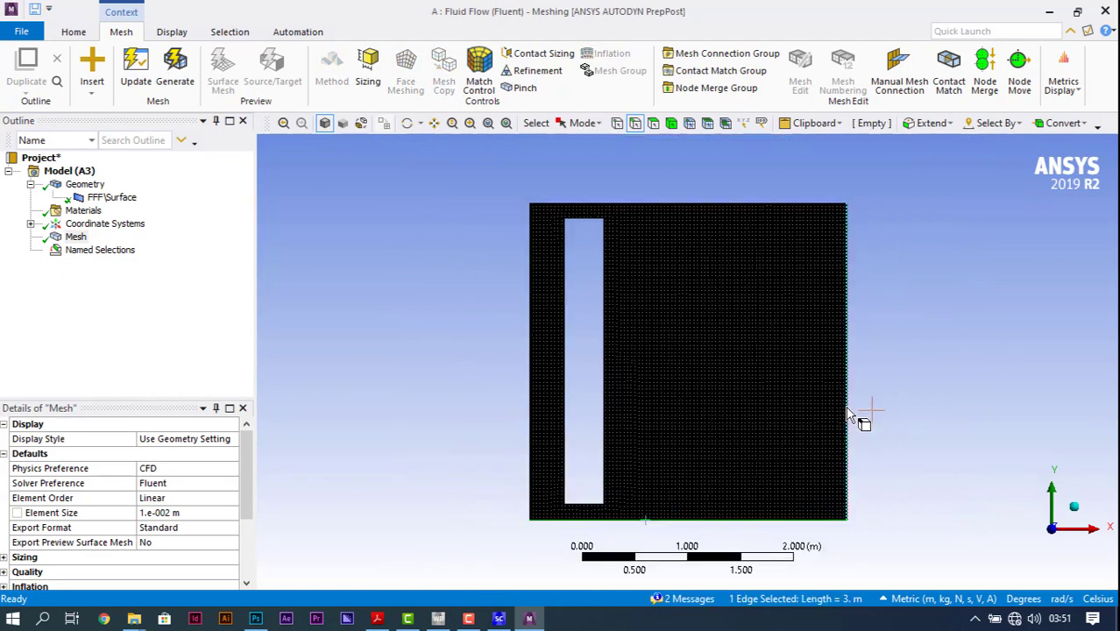
{"action": "scroll", "coordinate": [862, 414], "scroll_direction": "up", "scroll_amount": 2}
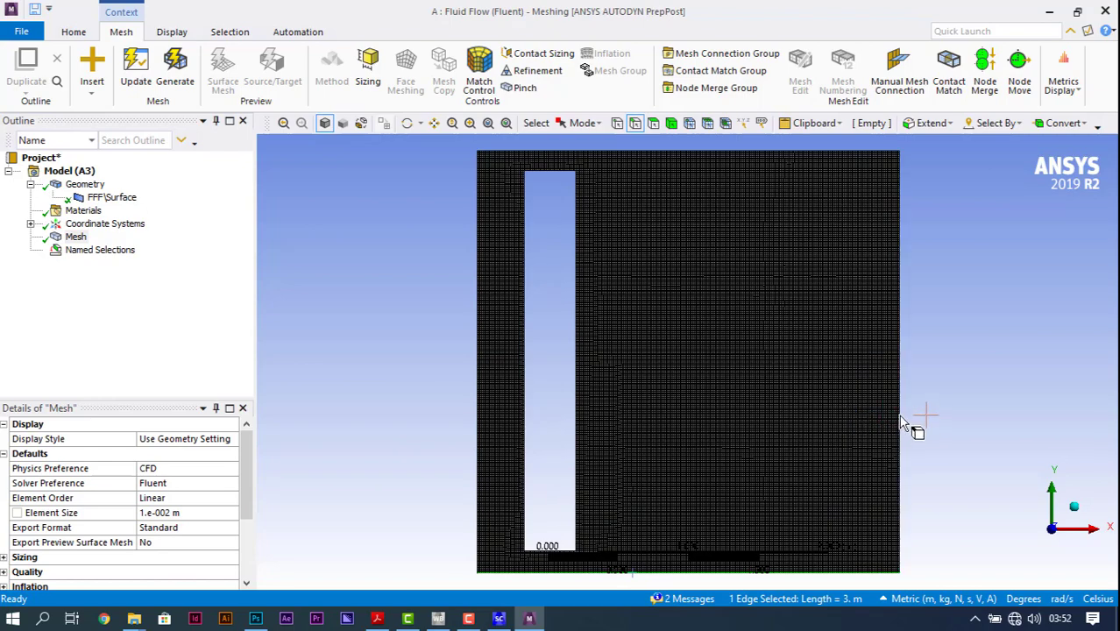
{"action": "left_click", "coordinate": [899, 426], "text": "ctrl"}
{"action": "scroll", "coordinate": [783, 421], "scroll_direction": "down", "scroll_amount": 2}
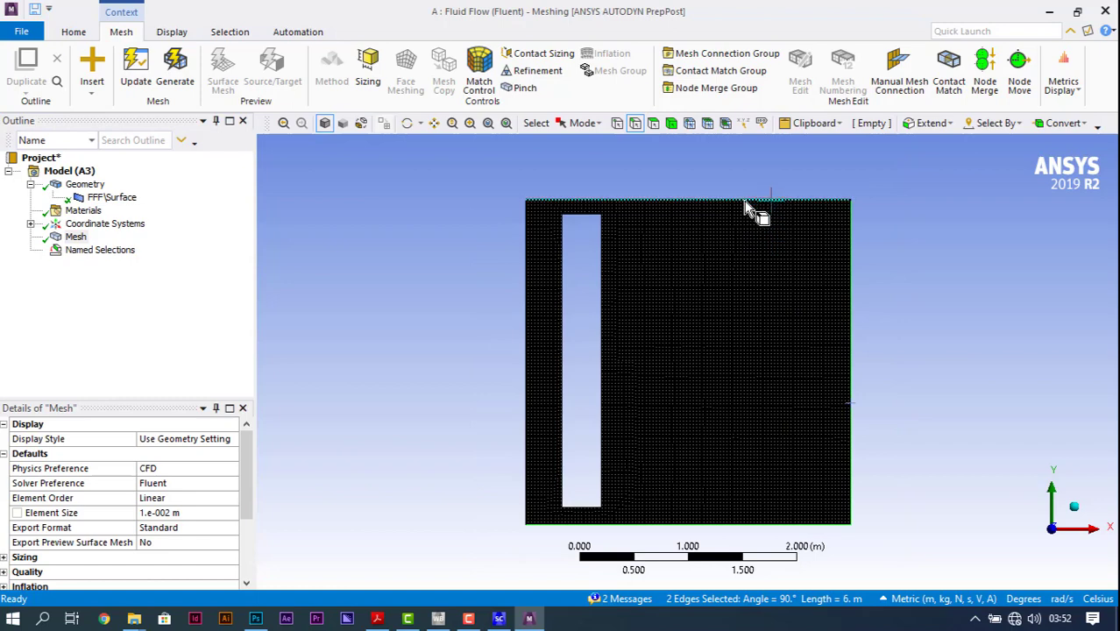
{"action": "left_click", "coordinate": [745, 201], "text": "ctrl"}
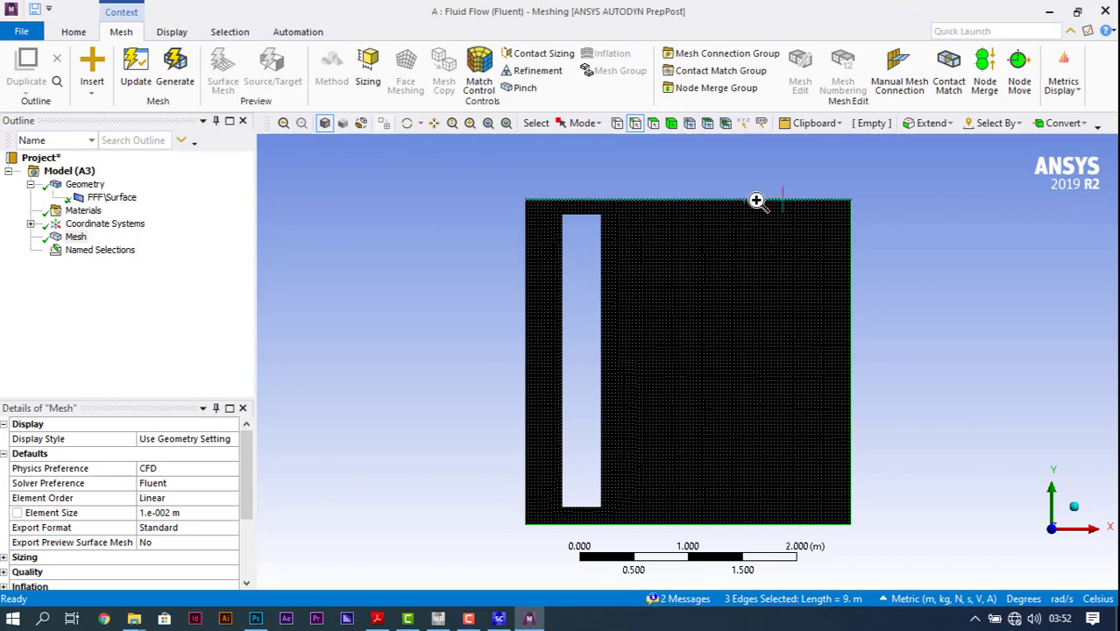
{"action": "right_click", "coordinate": [755, 200]}
{"action": "left_click", "coordinate": [832, 493]}
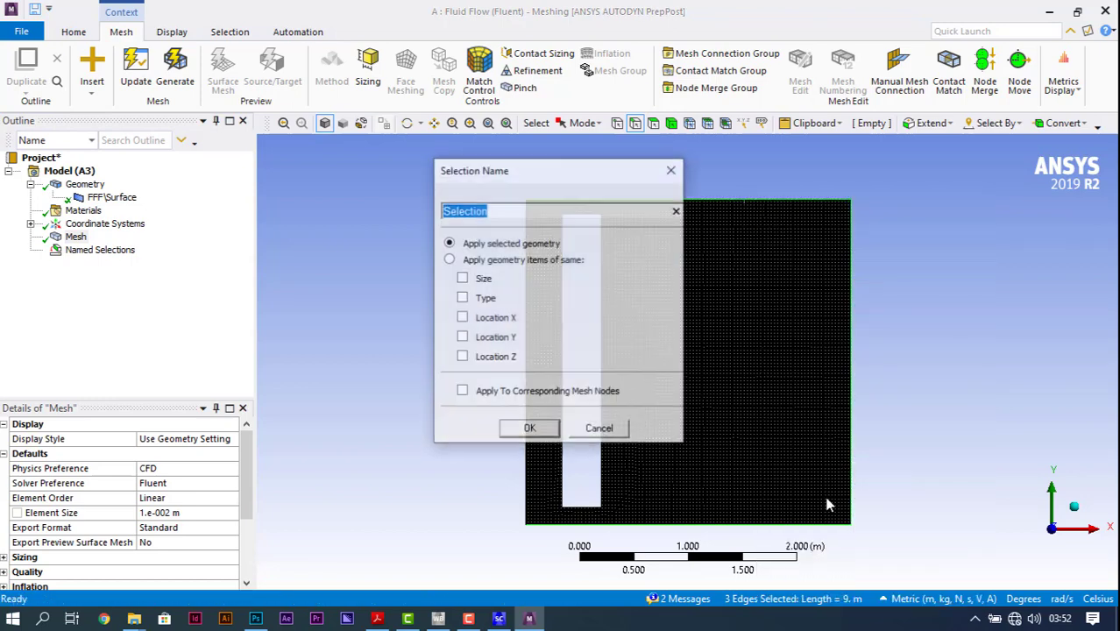
{"action": "type", "text": "roo"}
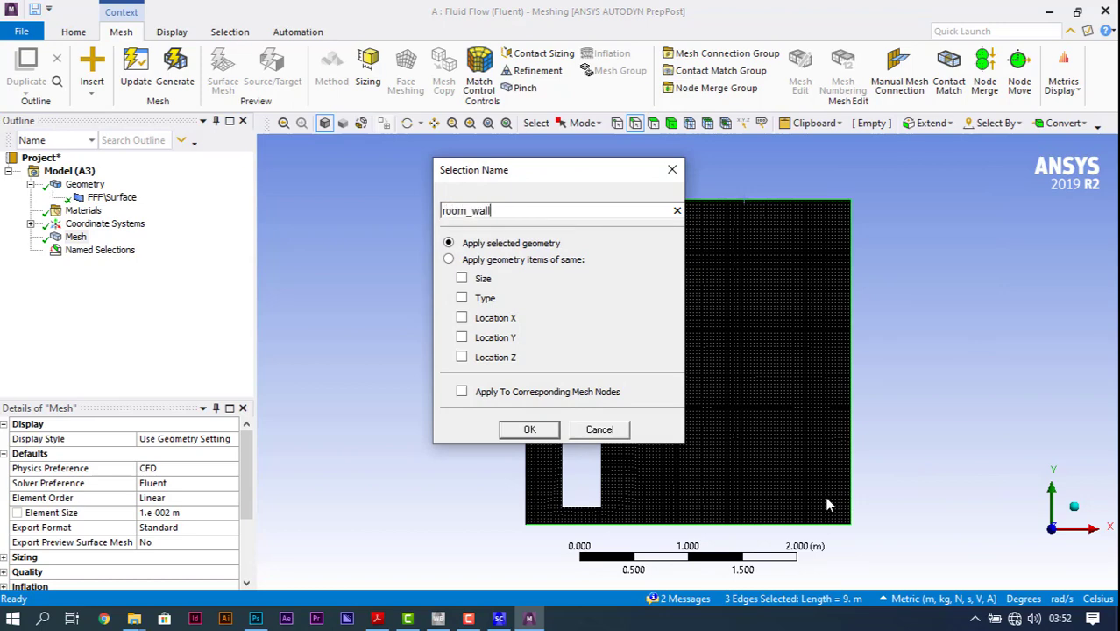
{"action": "type", "text": "m_wall"}
{"action": "key", "text": "Return"}
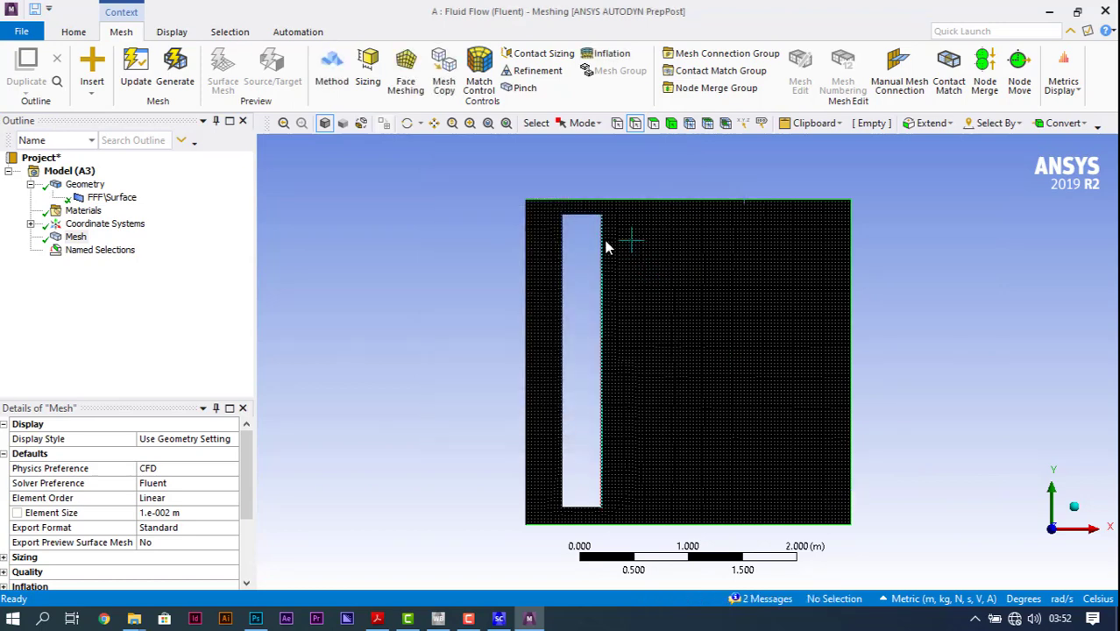
Step: Create a named selection called trombe_wall from the four edges of the wall opening inside the room
{"action": "left_click", "coordinate": [599, 230]}
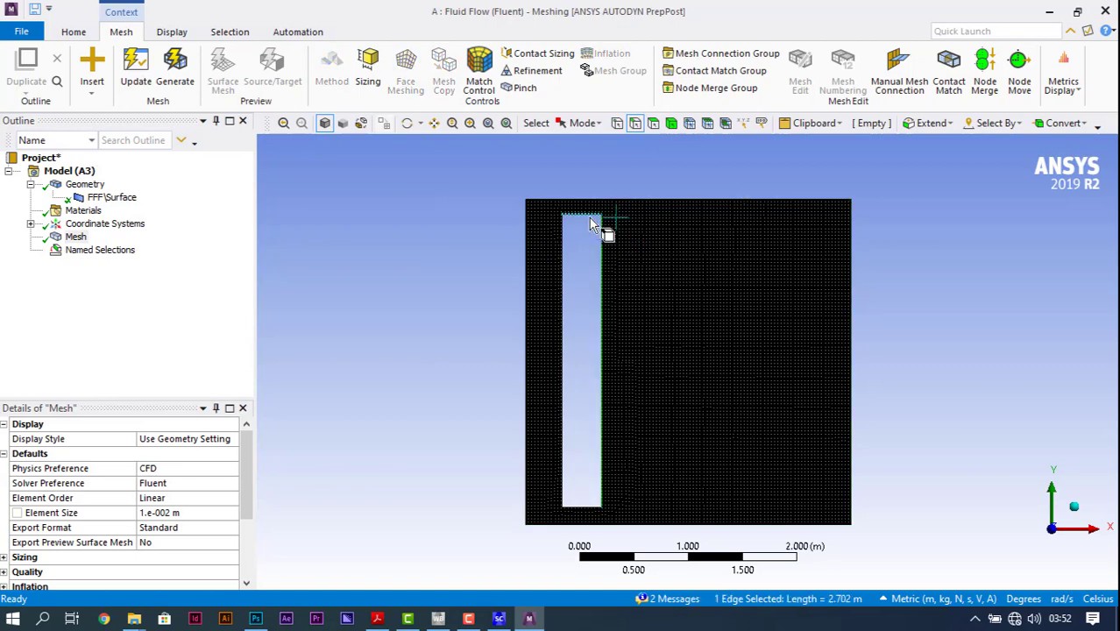
{"action": "left_click", "coordinate": [591, 216], "text": "ctrl"}
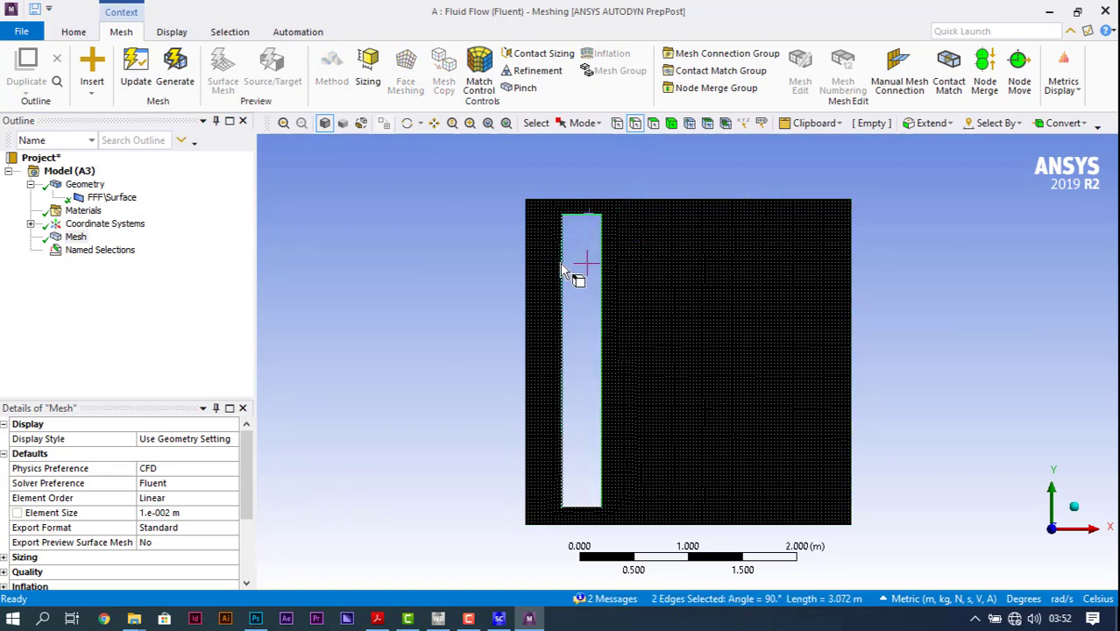
{"action": "left_click", "coordinate": [562, 270], "text": "ctrl"}
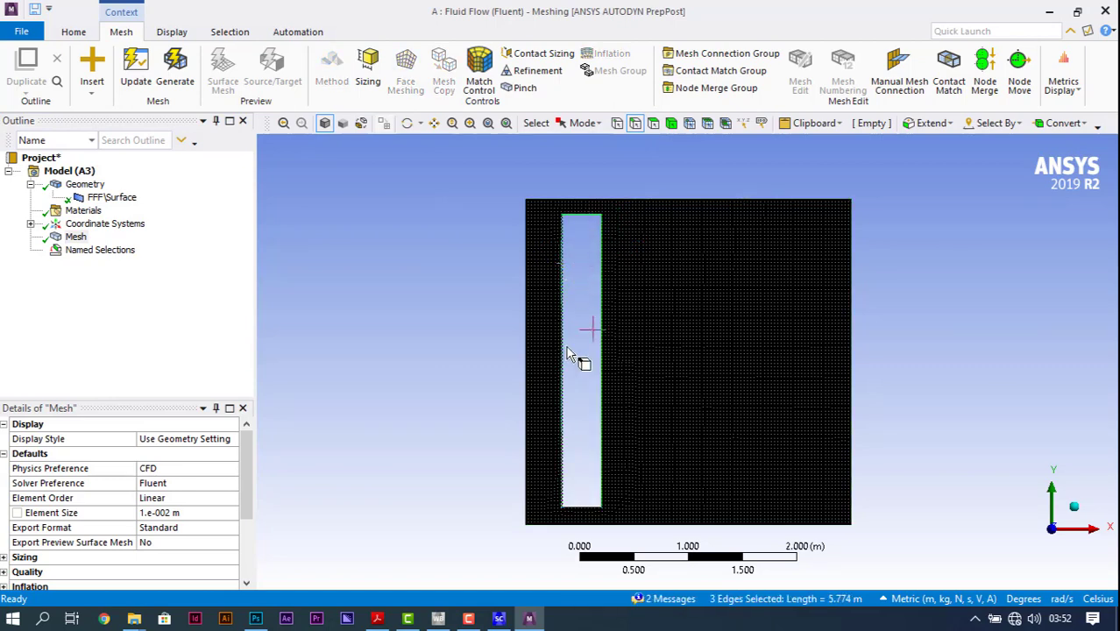
{"action": "left_click", "coordinate": [578, 507], "text": "ctrl"}
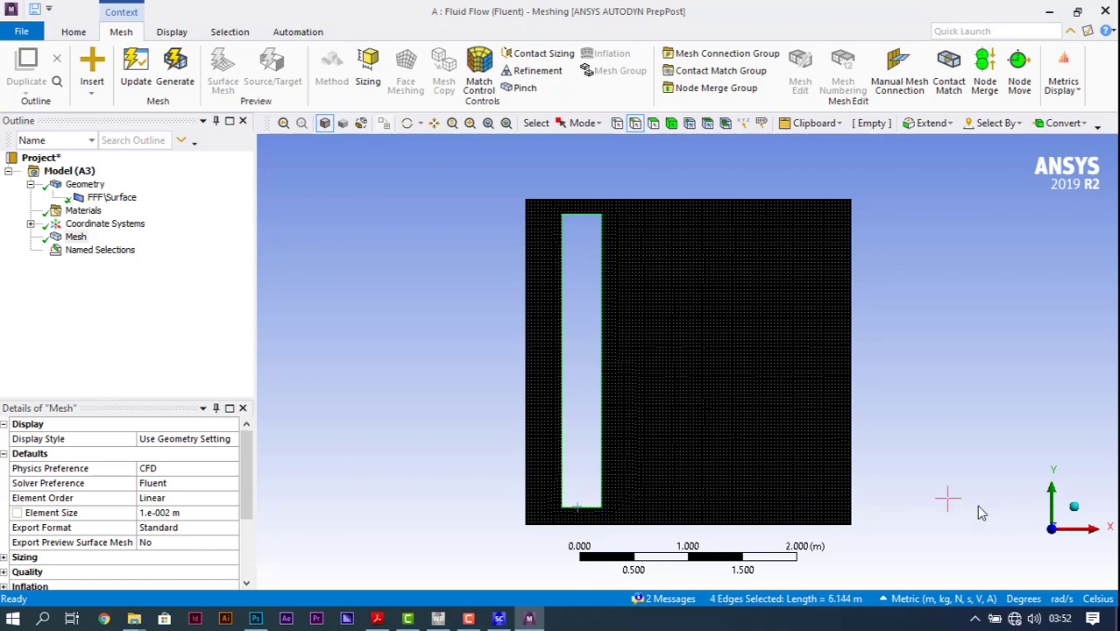
{"action": "right_click", "coordinate": [561, 347]}
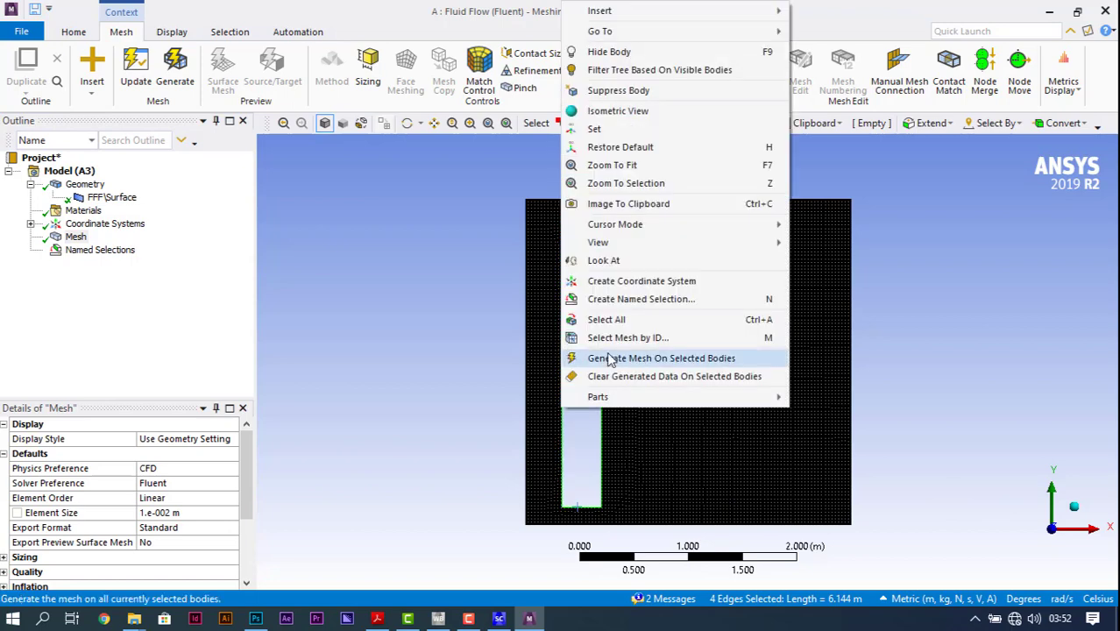
{"action": "left_click", "coordinate": [644, 300]}
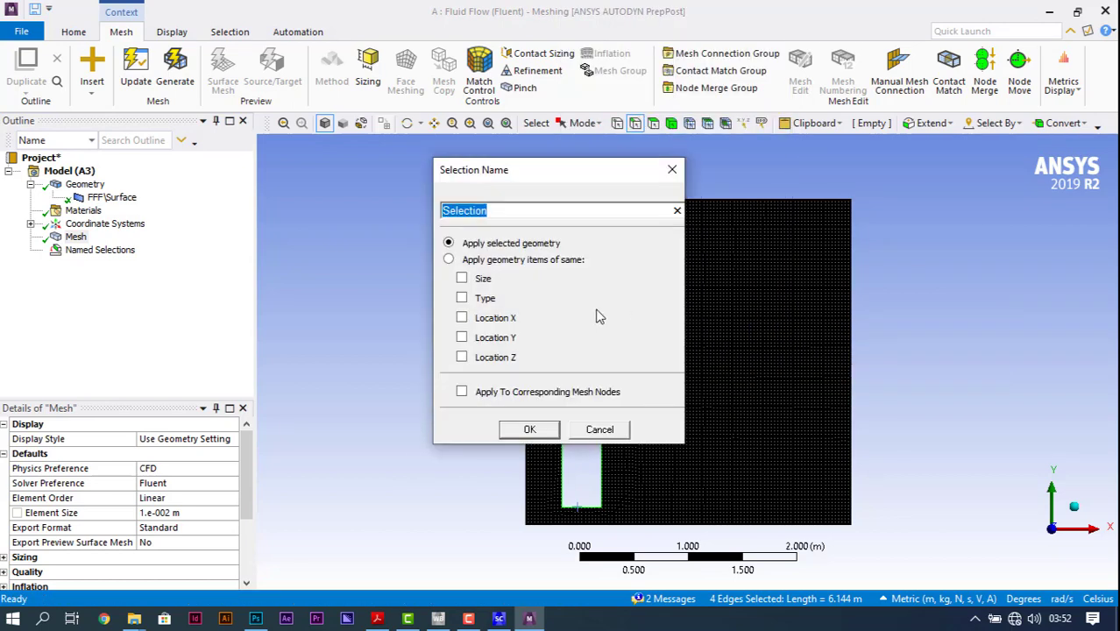
{"action": "type", "text": "trombe_wall"}
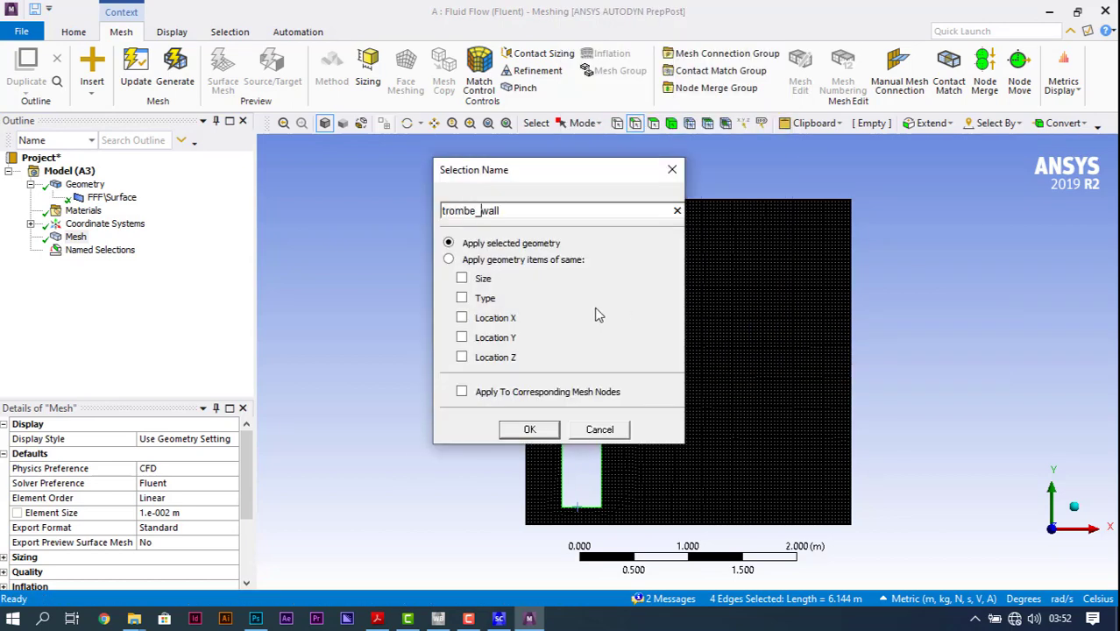
{"action": "left_click", "coordinate": [529, 430]}
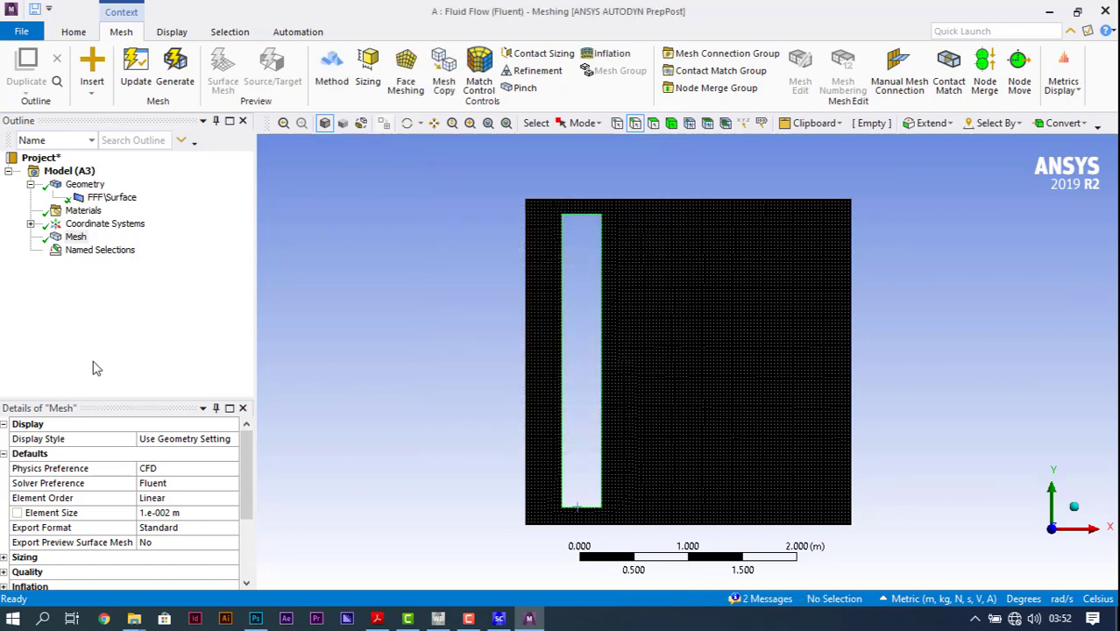
Step: Review the air_domain, glazing, room_wall and trombe_wall named selections, and update the mesh for Fluent
{"action": "left_click", "coordinate": [30, 250]}
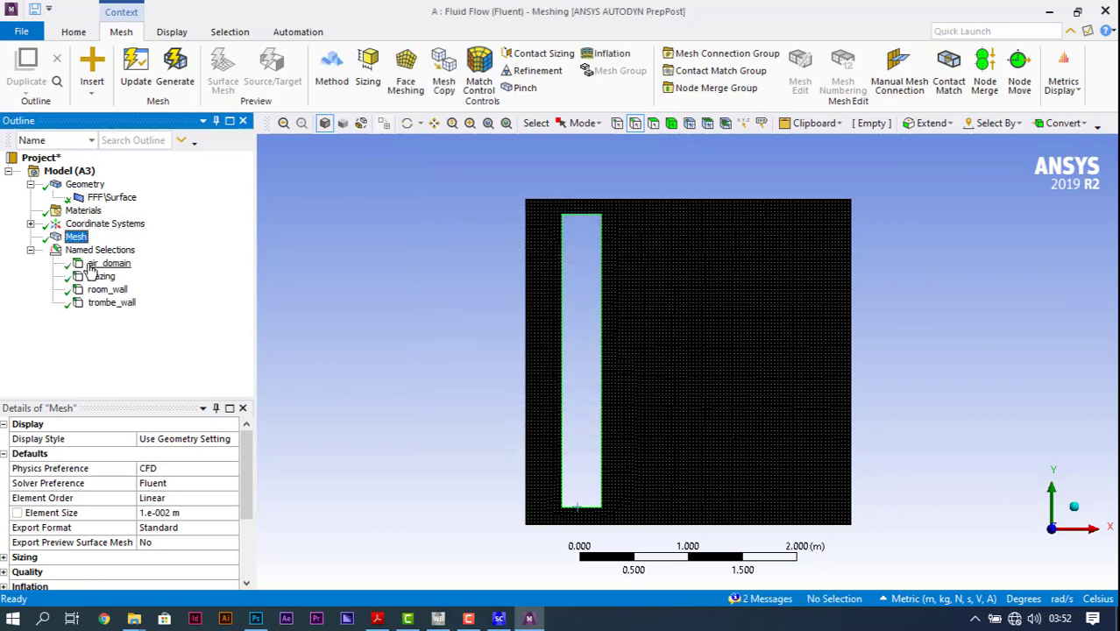
{"action": "left_click", "coordinate": [98, 264]}
{"action": "left_click", "coordinate": [103, 277]}
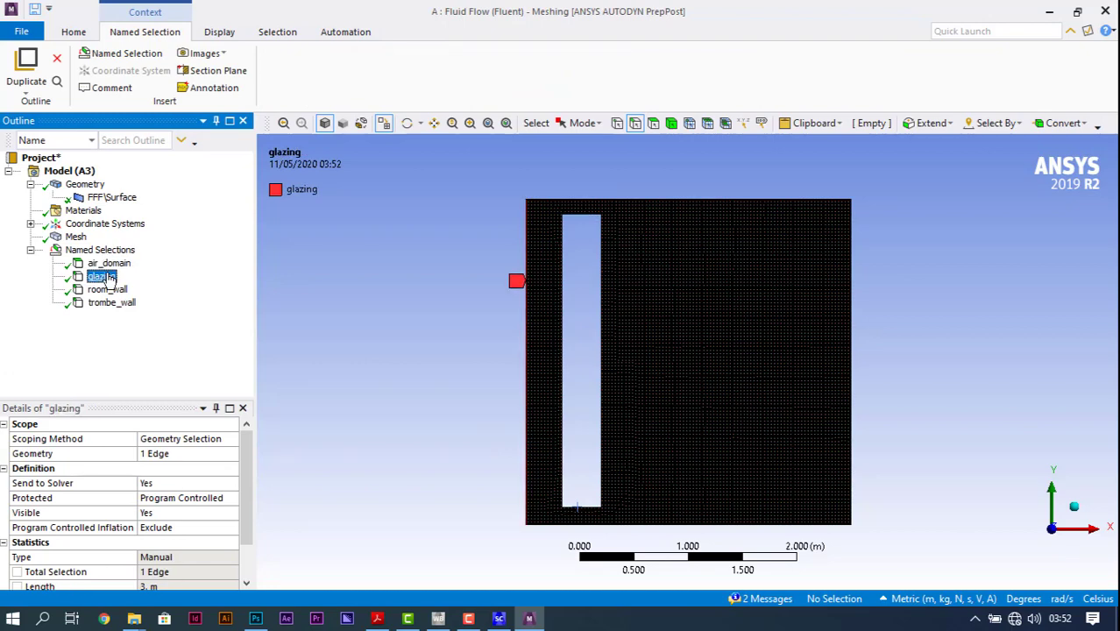
{"action": "left_click", "coordinate": [106, 290]}
{"action": "left_click", "coordinate": [112, 304]}
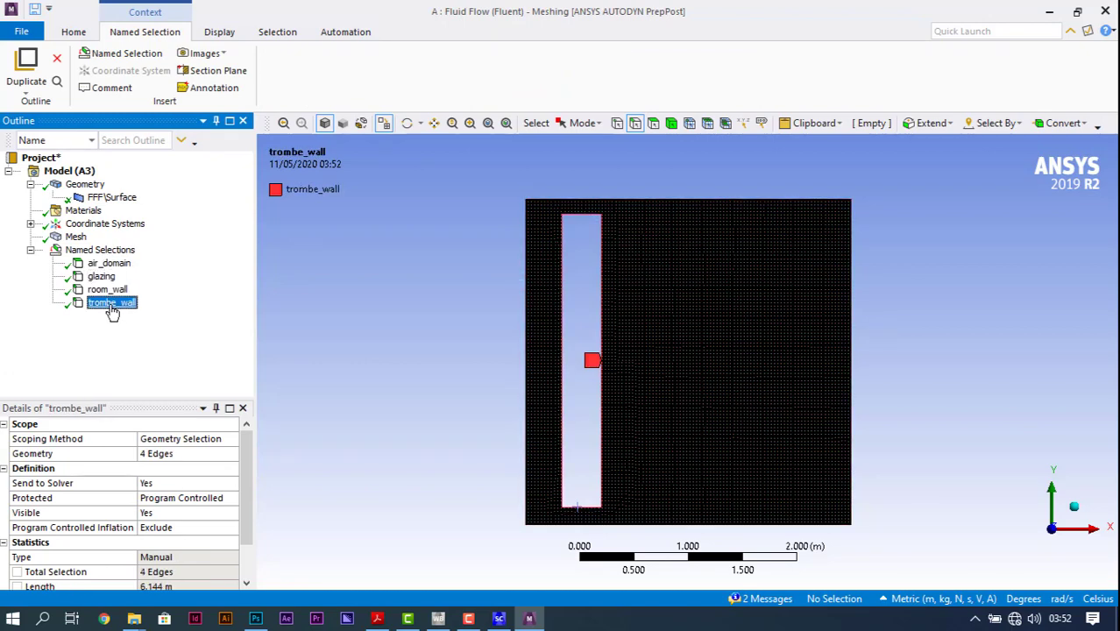
{"action": "left_click", "coordinate": [73, 32]}
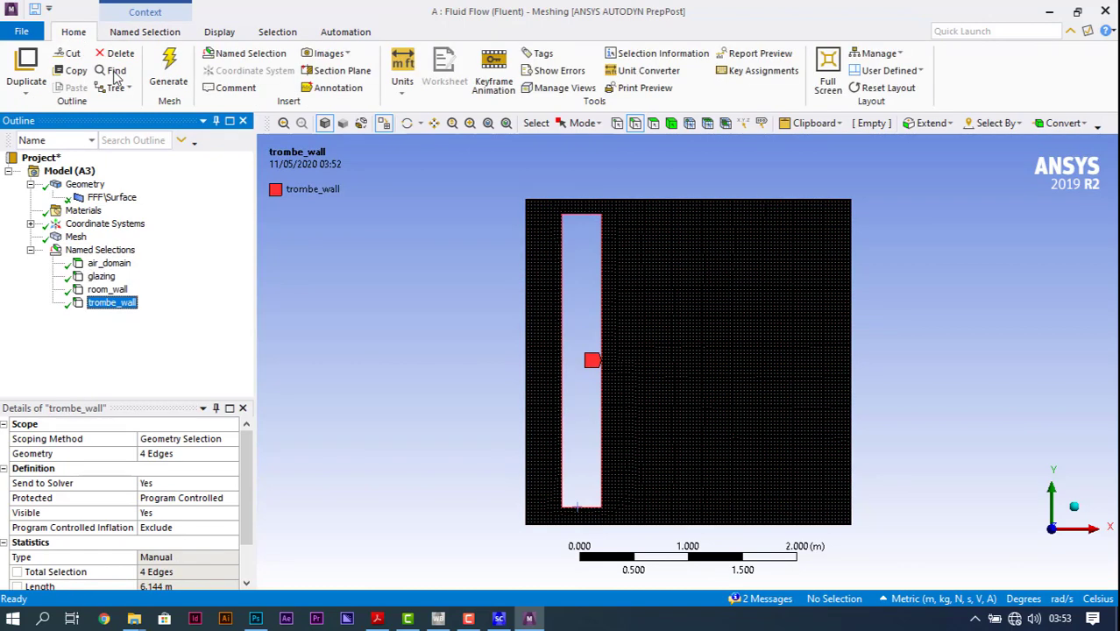
{"action": "left_click", "coordinate": [75, 236]}
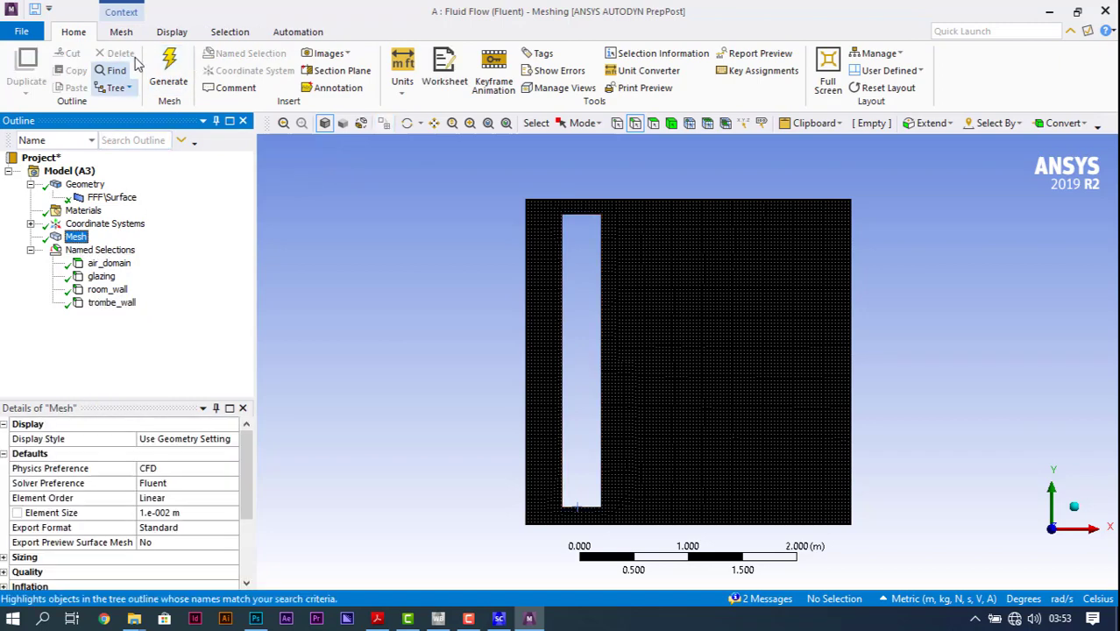
{"action": "left_click", "coordinate": [121, 33]}
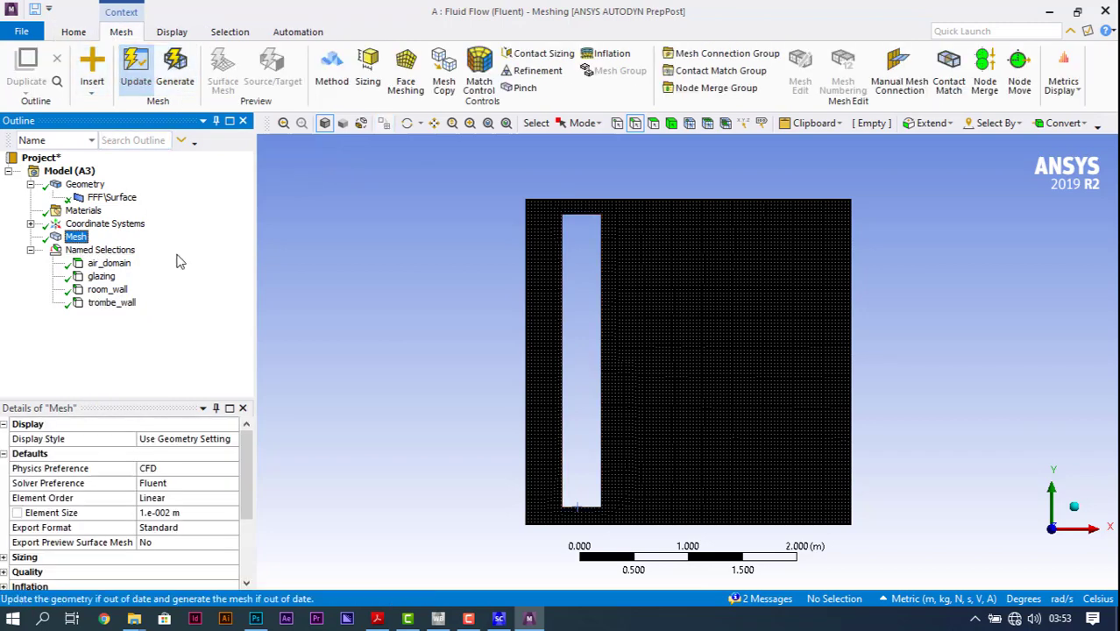
{"action": "left_click", "coordinate": [136, 70]}
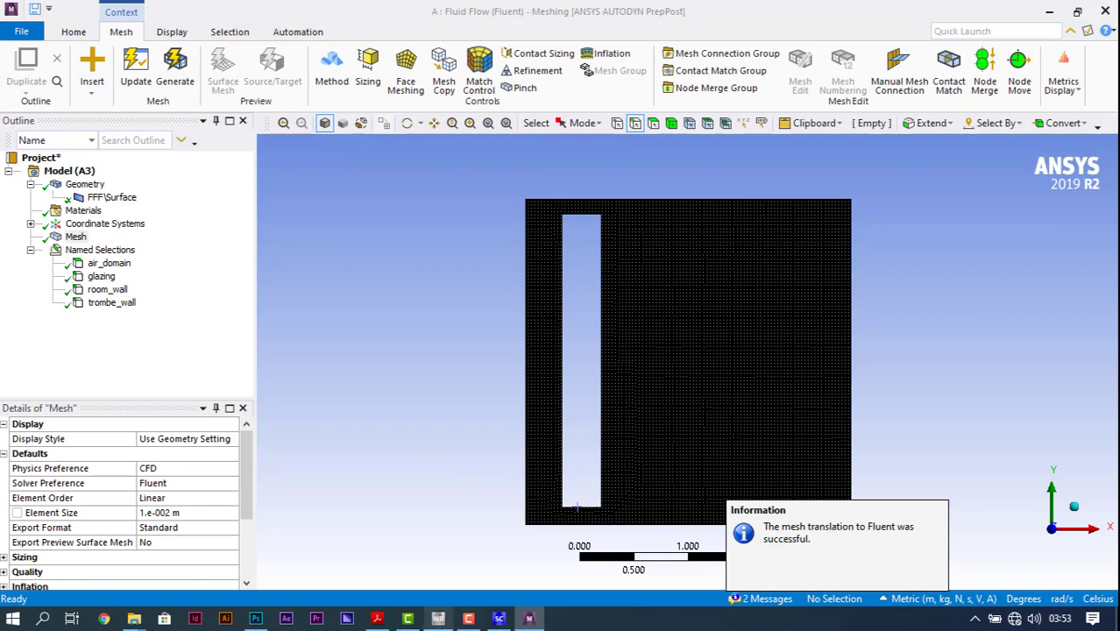
Step: Switch to Workbench and launch Fluent from the system's Setup cell with double precision and serial processing
{"action": "left_click", "coordinate": [438, 618]}
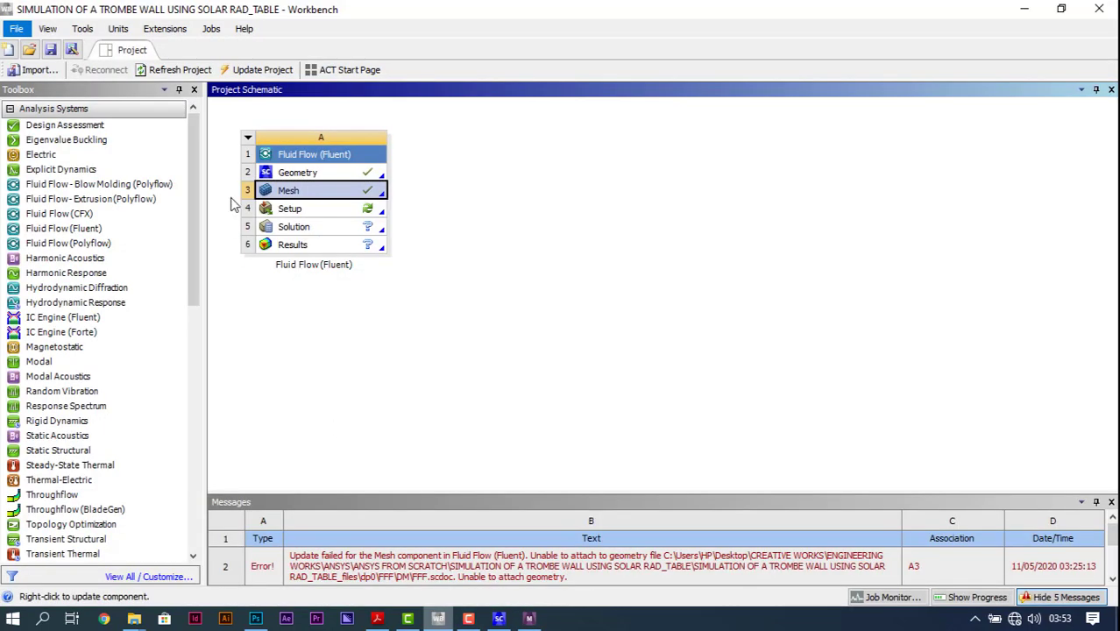
{"action": "double_click", "coordinate": [352, 216]}
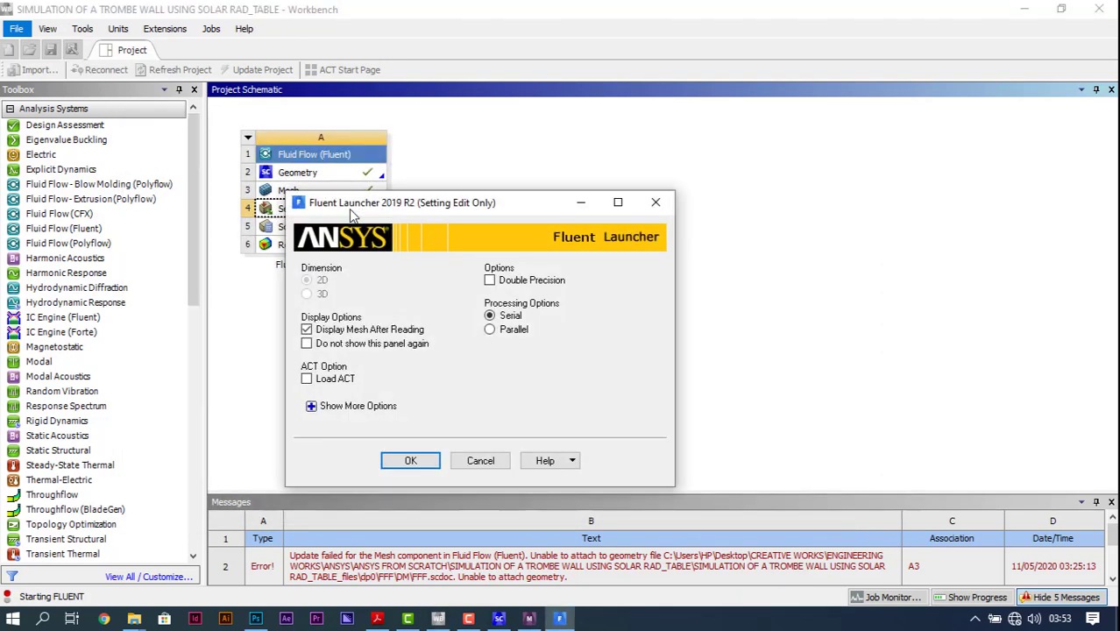
{"action": "left_click", "coordinate": [489, 280]}
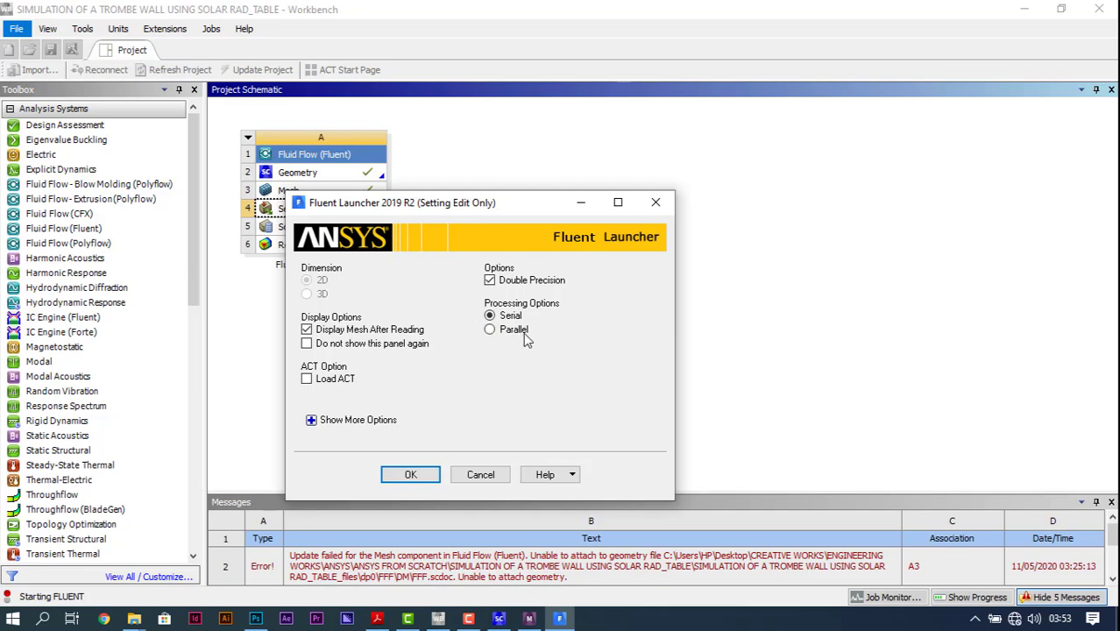
{"action": "left_click", "coordinate": [408, 475]}
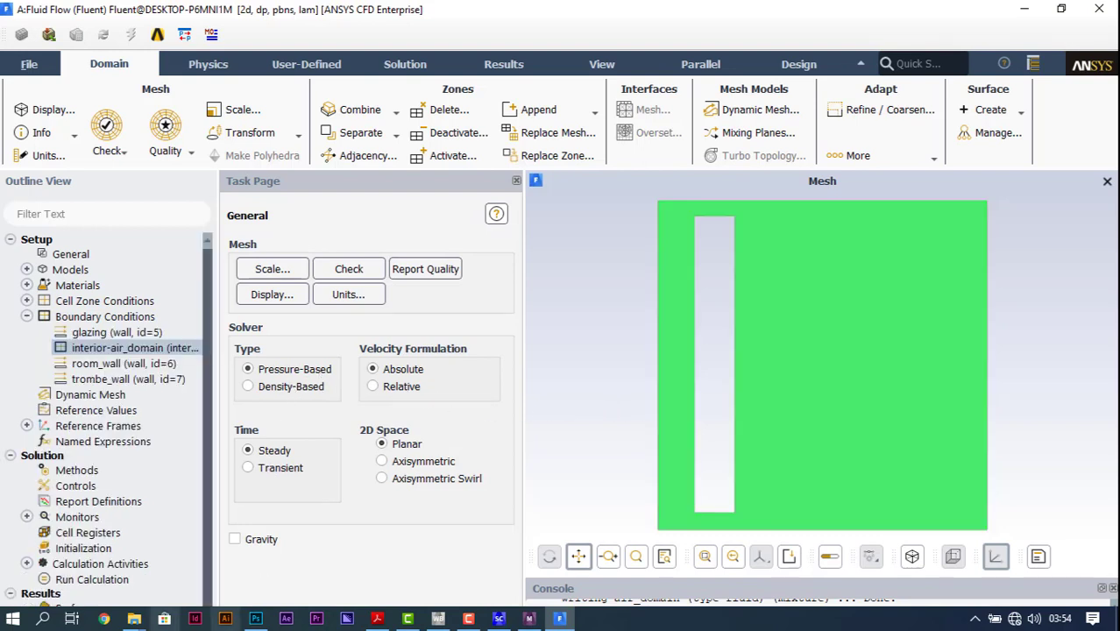
Step: Set the solver time to transient and enable gravity with a Y acceleration of -9.81 m/s2
{"action": "left_click", "coordinate": [250, 467]}
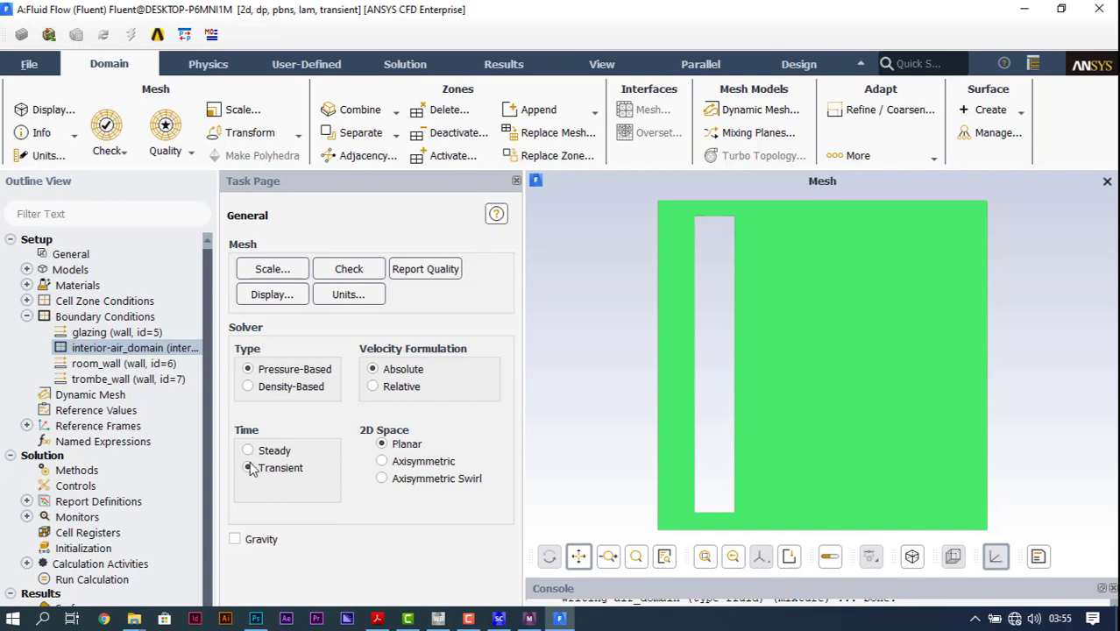
{"action": "left_click", "coordinate": [235, 540]}
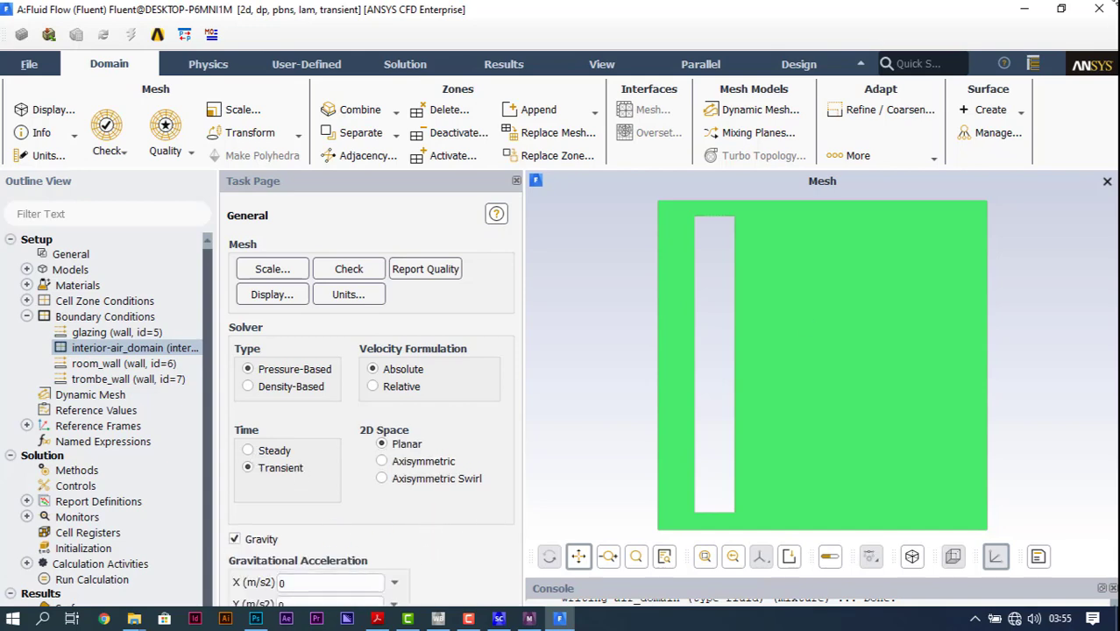
{"action": "left_click", "coordinate": [1061, 9]}
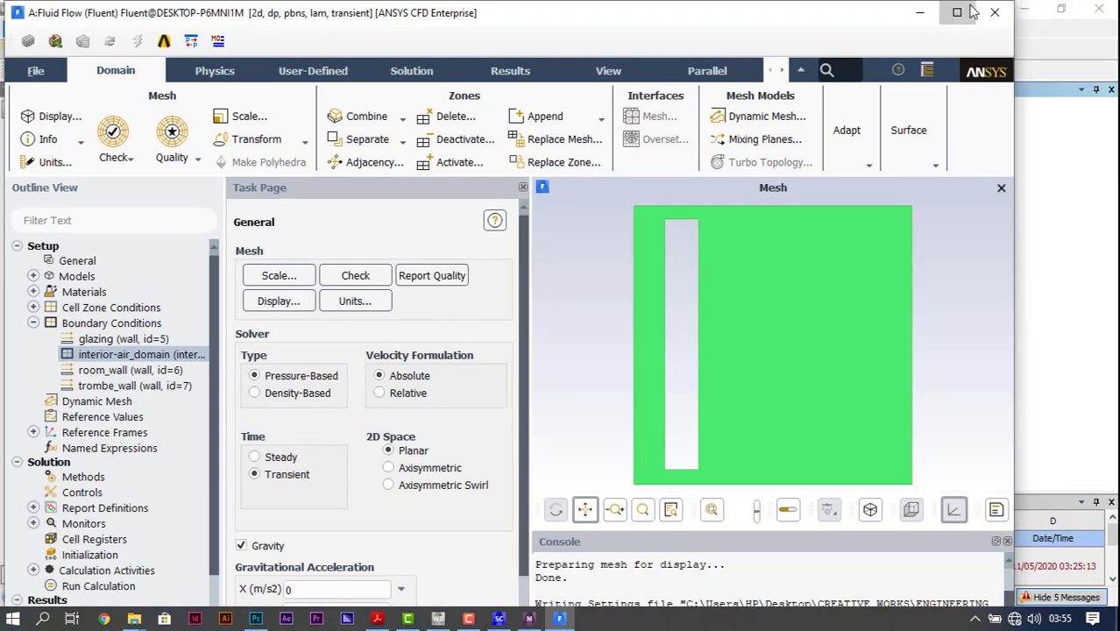
{"action": "left_click", "coordinate": [956, 13]}
{"action": "scroll", "coordinate": [391, 550], "scroll_direction": "down", "scroll_amount": 2}
{"action": "left_click_drag", "start_coordinate": [321, 536], "coordinate": [162, 561]}
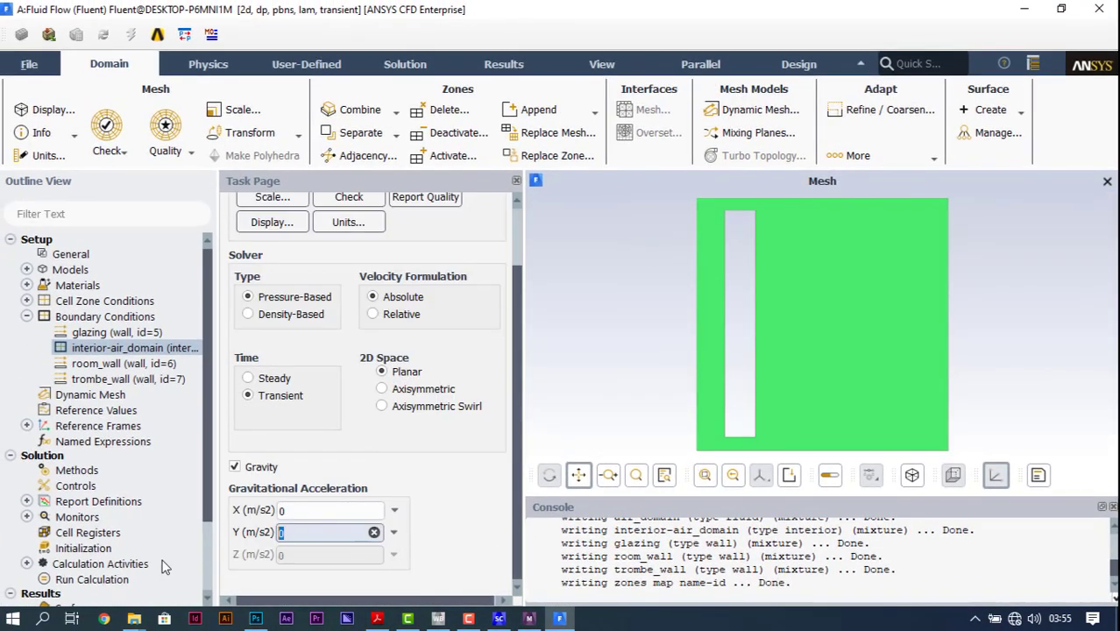
{"action": "type", "text": "-"}
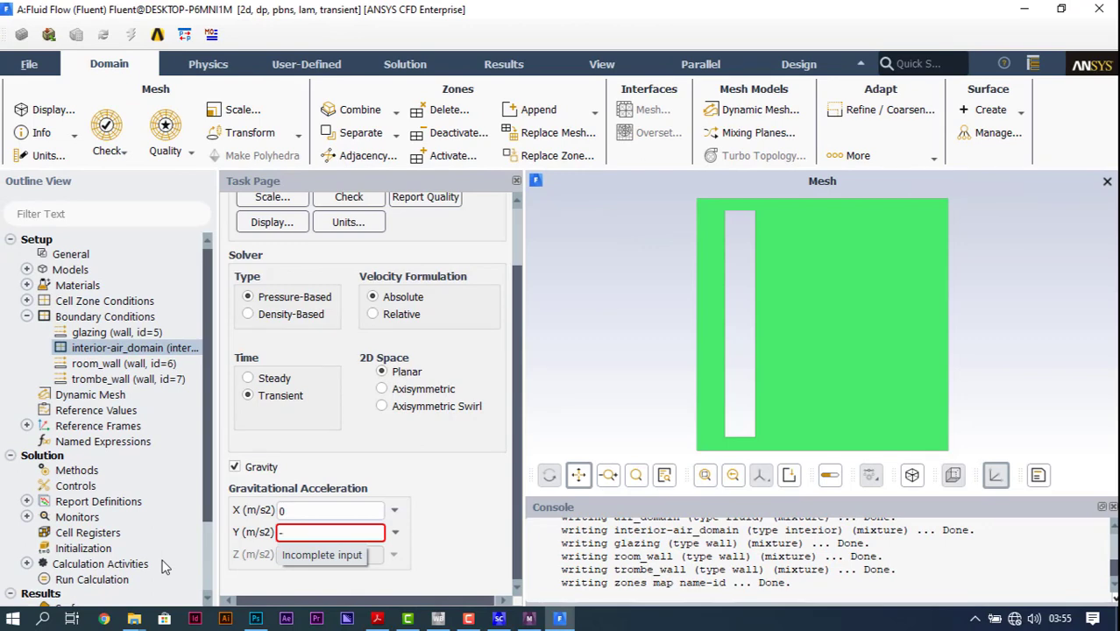
{"action": "type", "text": "9"}
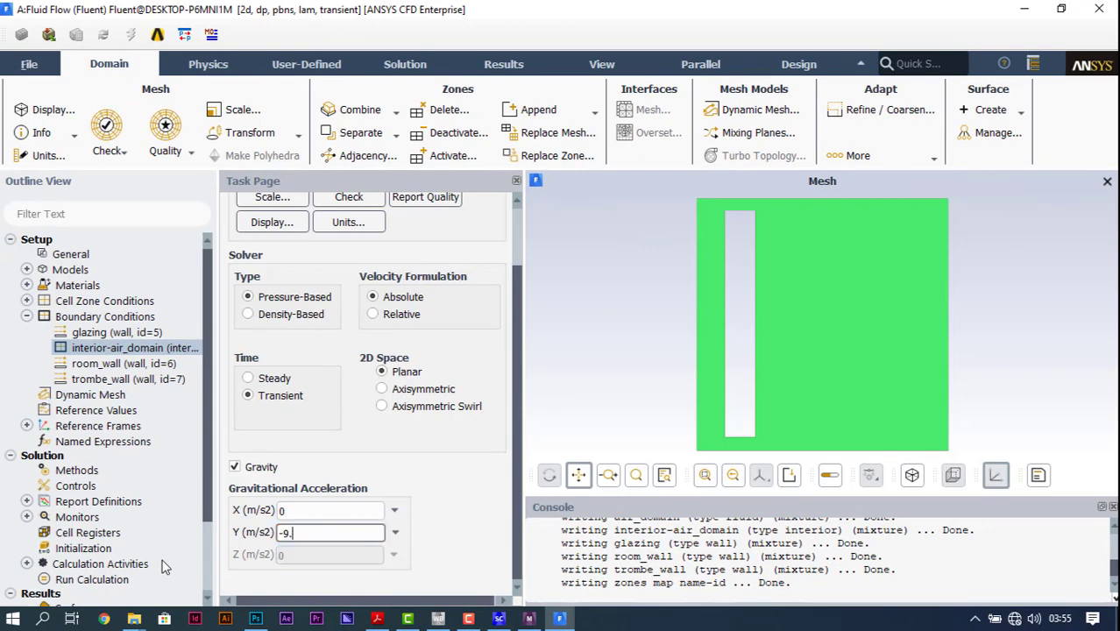
{"action": "type", "text": ".81"}
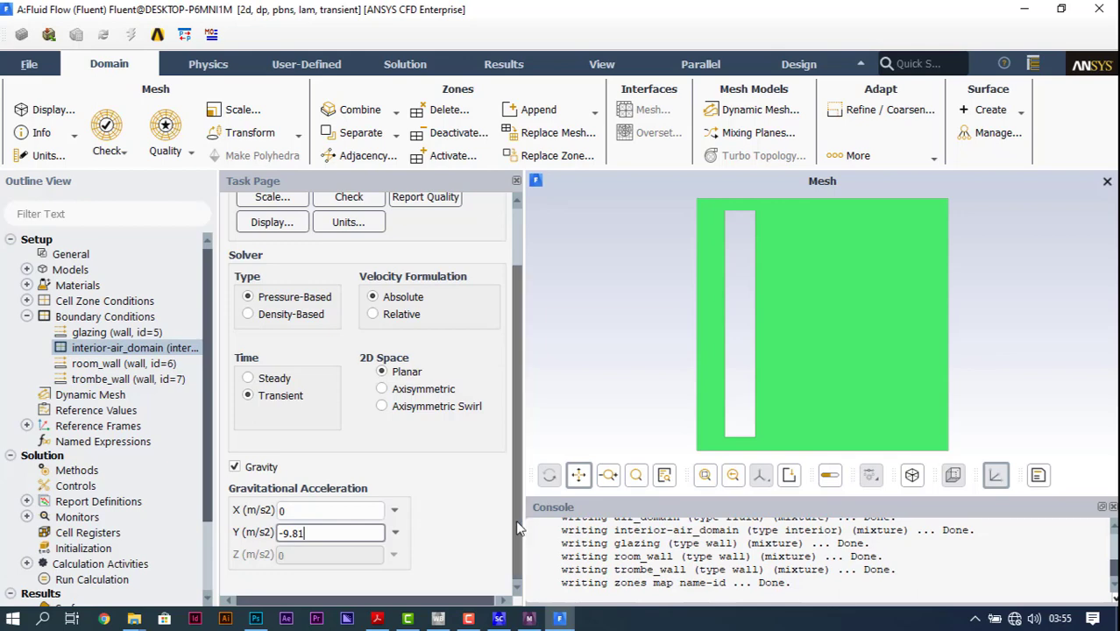
{"action": "scroll", "coordinate": [471, 530], "scroll_direction": "up", "scroll_amount": 2}
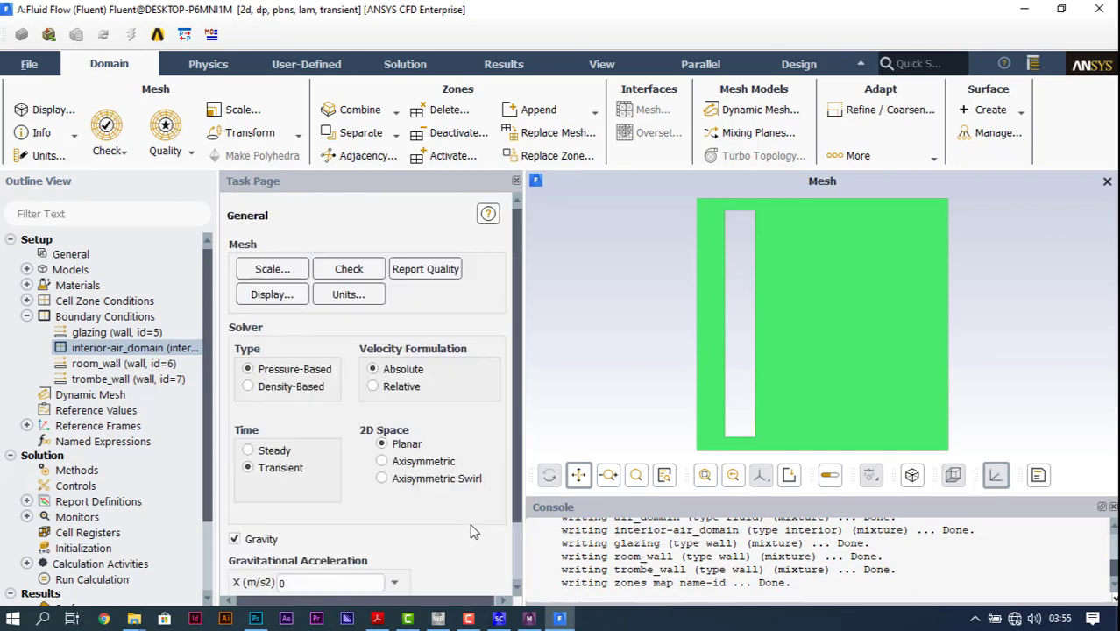
{"action": "left_click", "coordinate": [72, 255]}
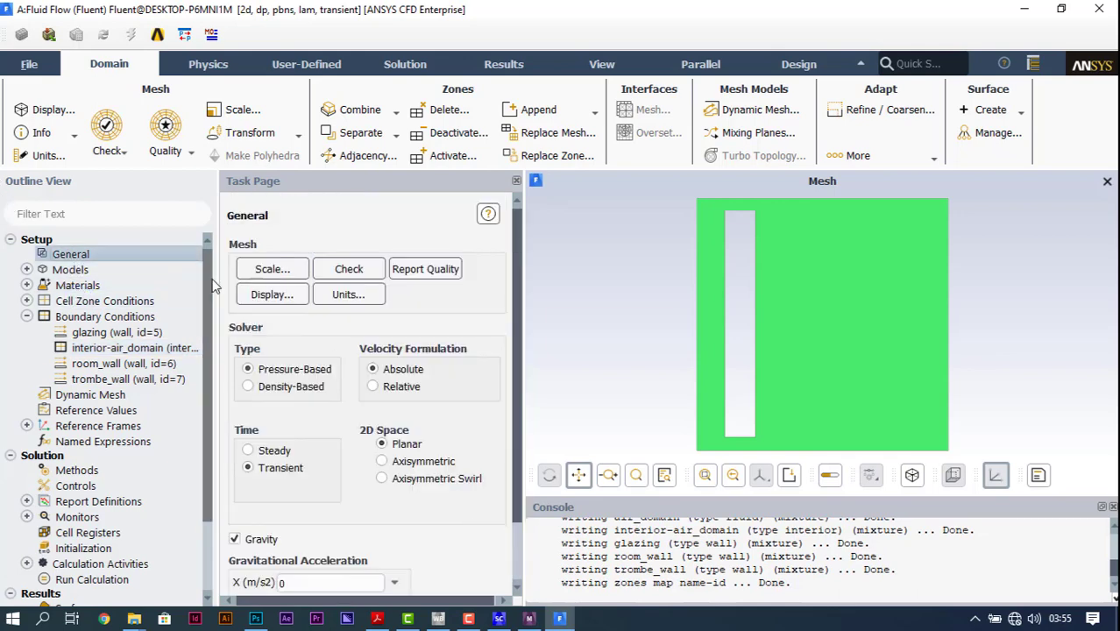
Step: Turn on the energy equation among the physics models
{"action": "scroll", "coordinate": [333, 466], "scroll_direction": "down", "scroll_amount": 1}
{"action": "double_click", "coordinate": [70, 269]}
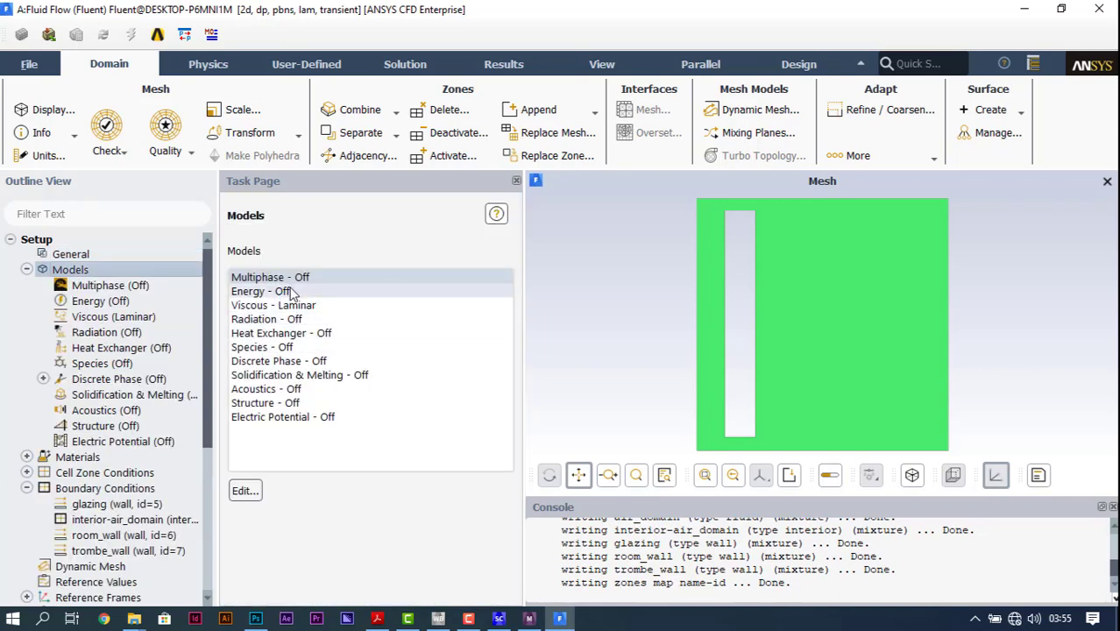
{"action": "double_click", "coordinate": [292, 291]}
{"action": "left_click", "coordinate": [254, 384]}
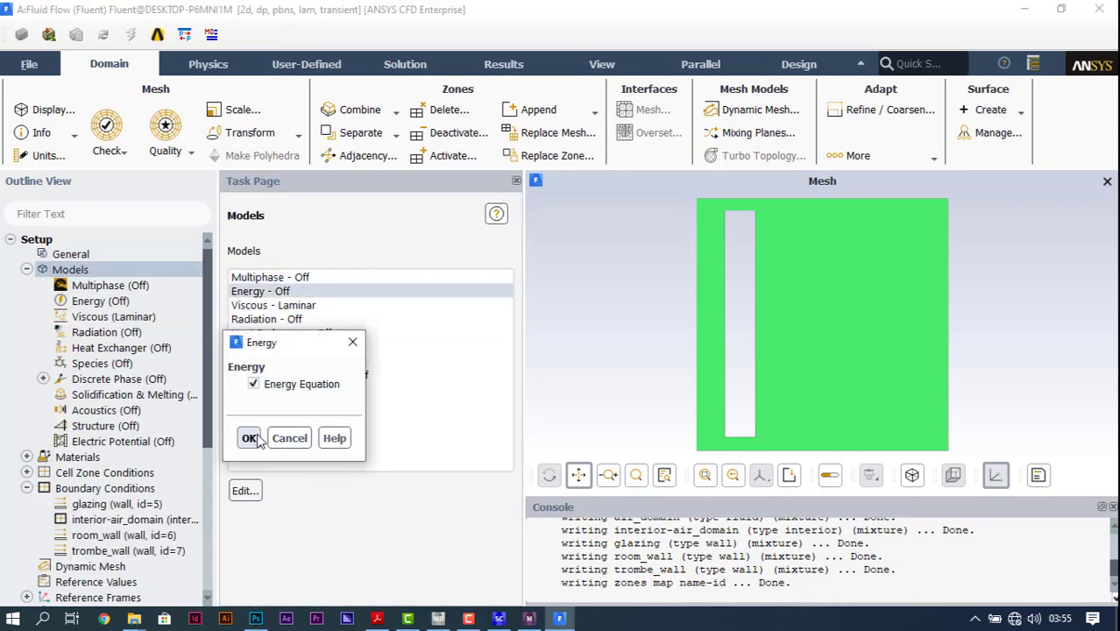
{"action": "left_click", "coordinate": [248, 429]}
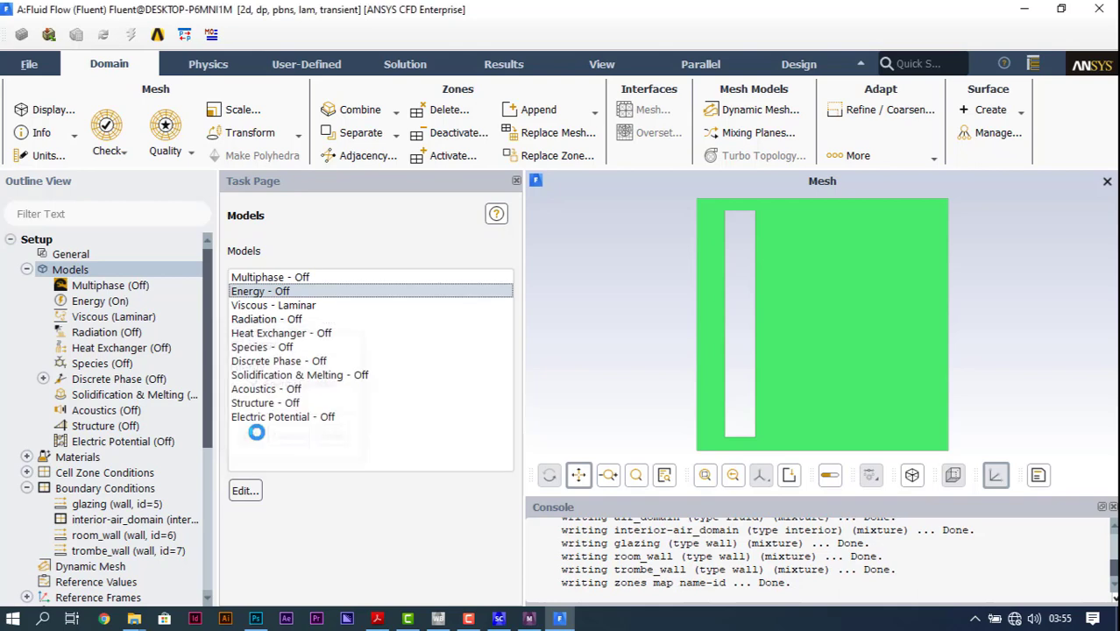
Step: Enable the Discrete Ordinates (DO) radiation model with its default iteration and angular discretization settings
{"action": "left_click", "coordinate": [317, 305]}
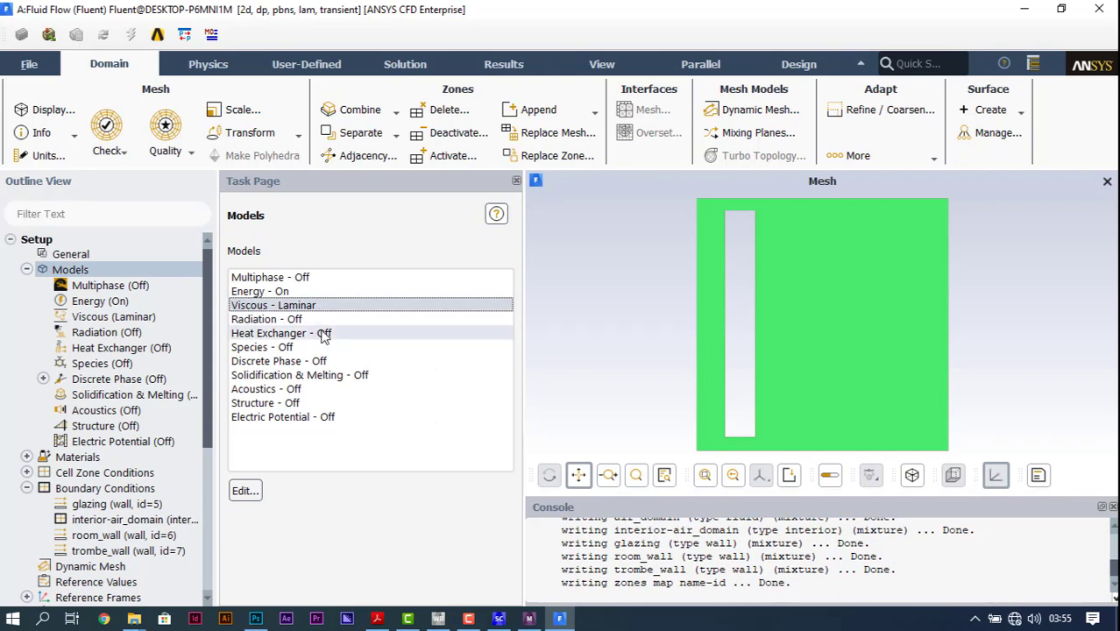
{"action": "double_click", "coordinate": [293, 319]}
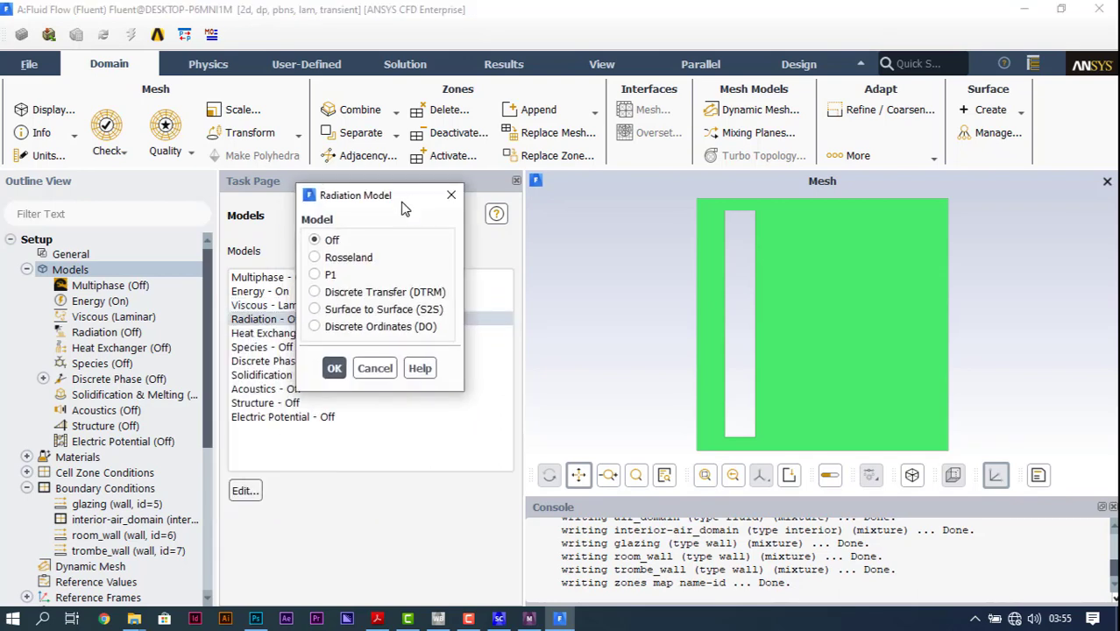
{"action": "left_click", "coordinate": [331, 328]}
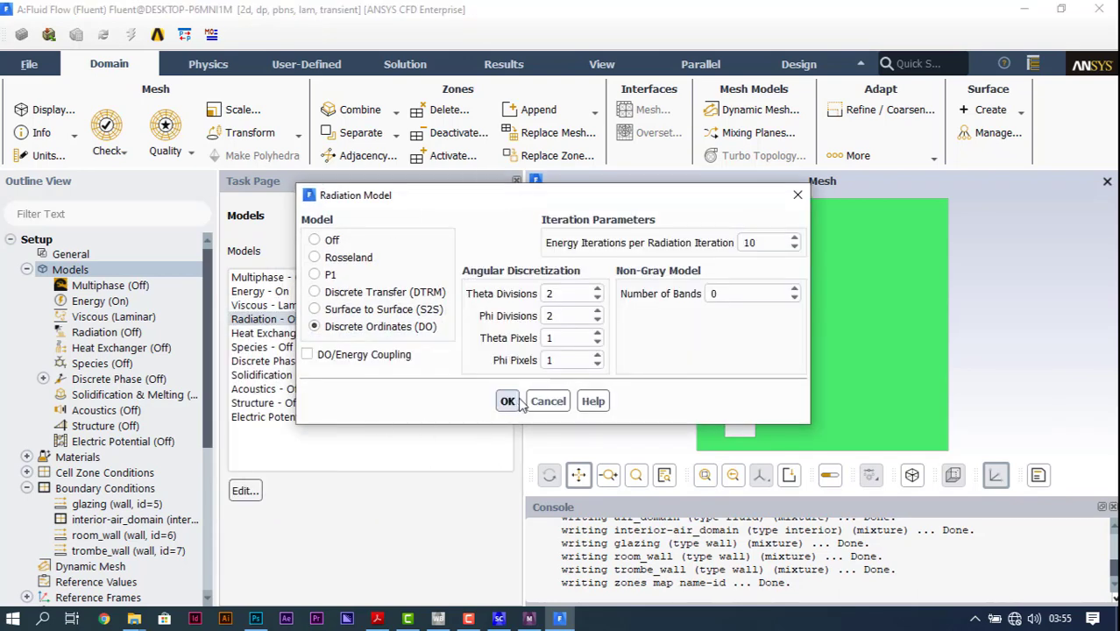
{"action": "left_click", "coordinate": [507, 402]}
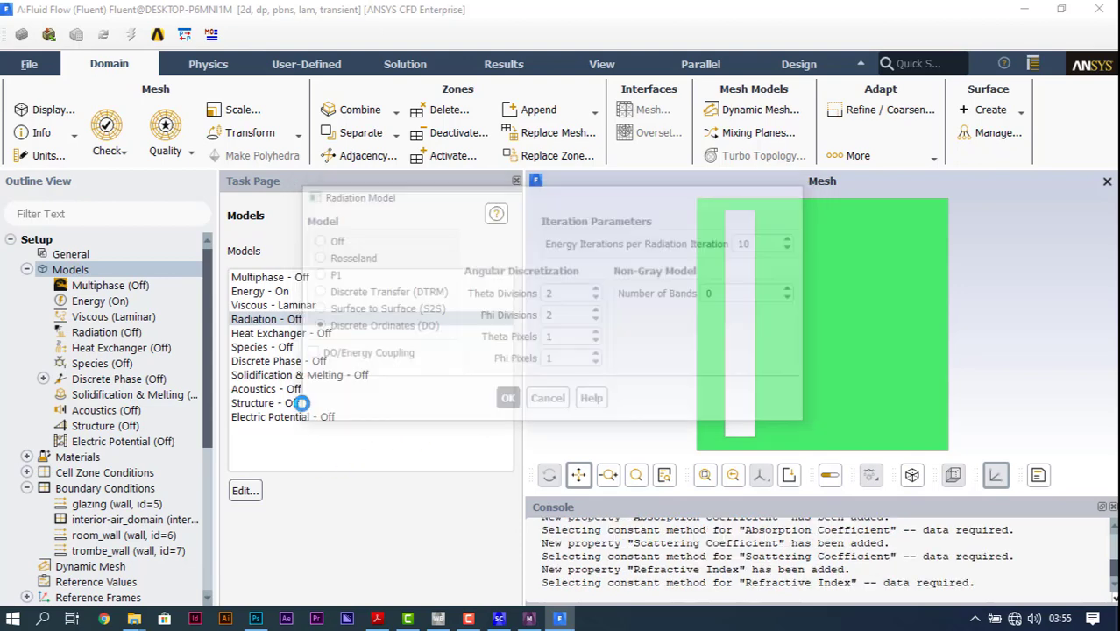
Step: Acknowledge the material property notice, then edit the solid aluminum material with name glass and chemical formula gl
{"action": "left_click", "coordinate": [708, 360]}
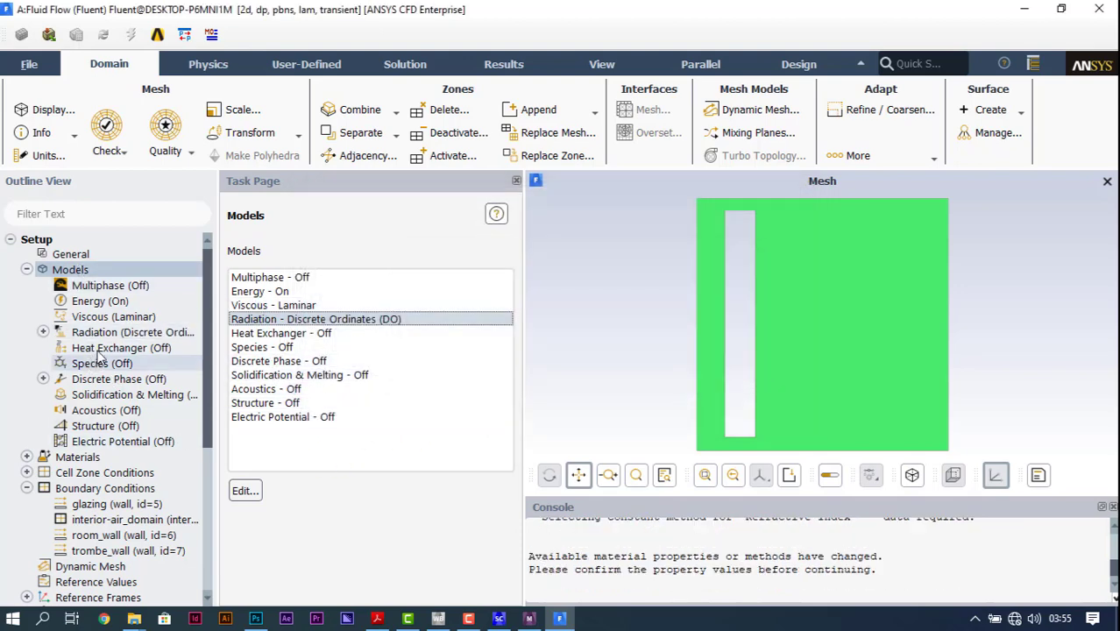
{"action": "left_click", "coordinate": [83, 456]}
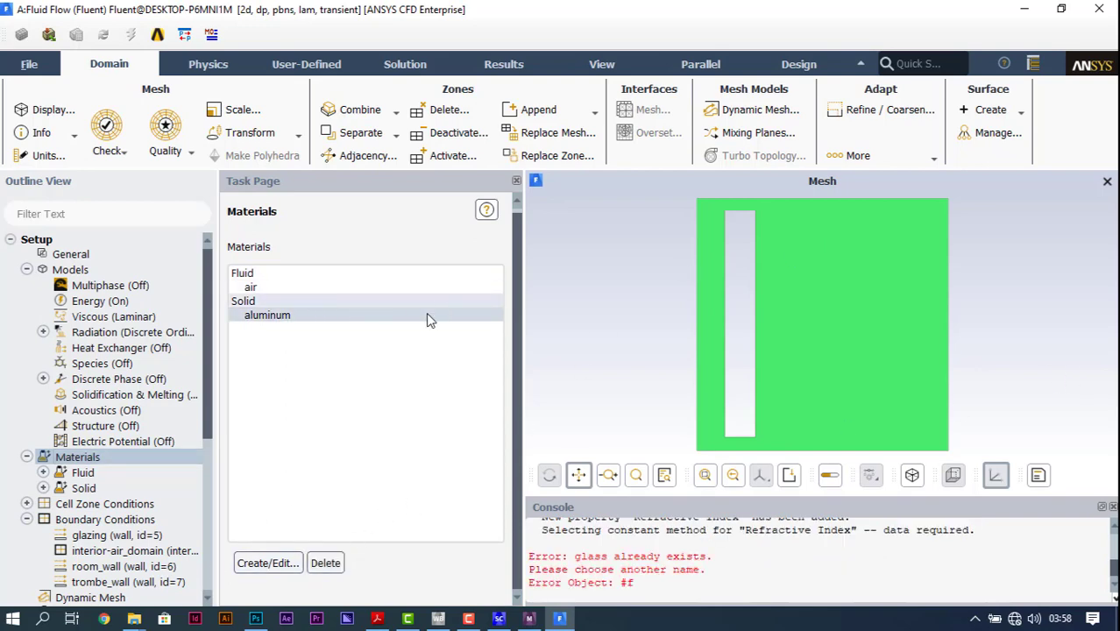
{"action": "left_click", "coordinate": [267, 563]}
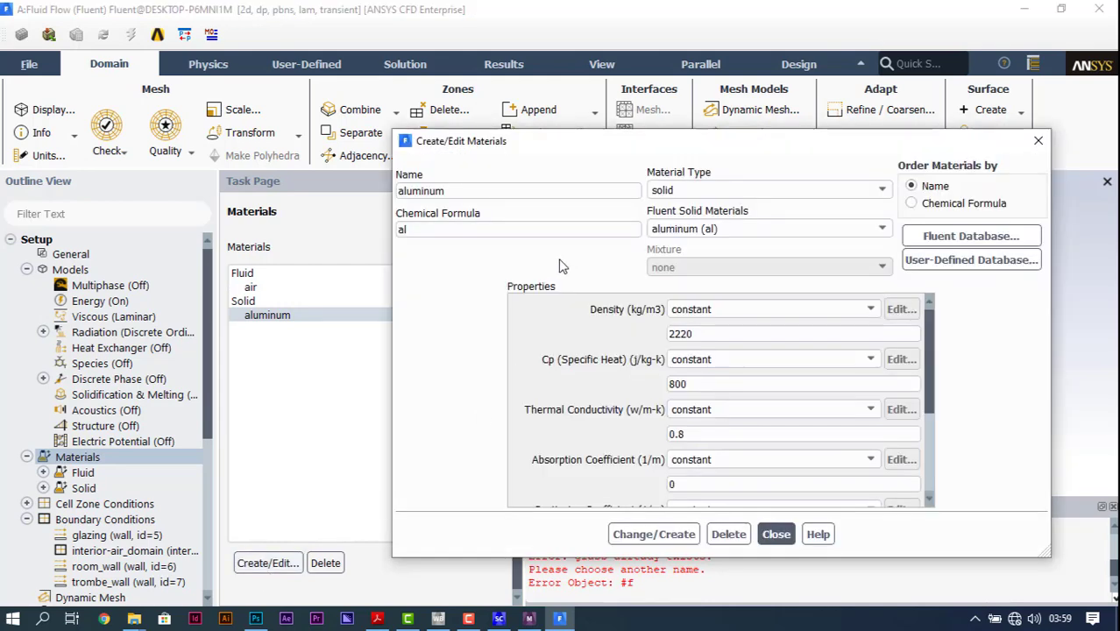
{"action": "left_click", "coordinate": [659, 534]}
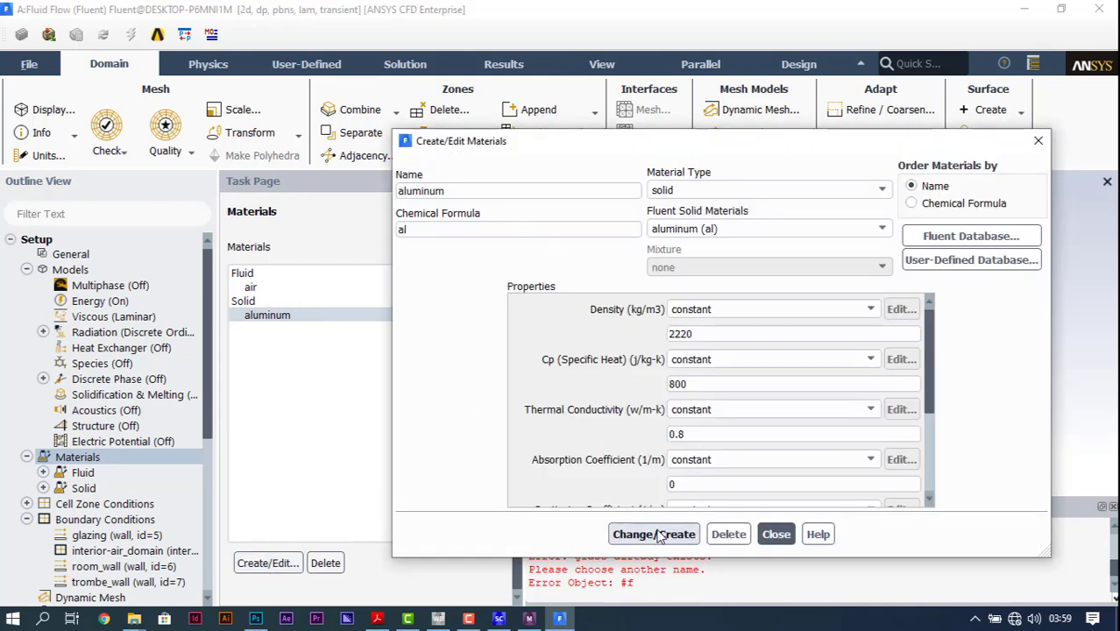
{"action": "left_click", "coordinate": [659, 534]}
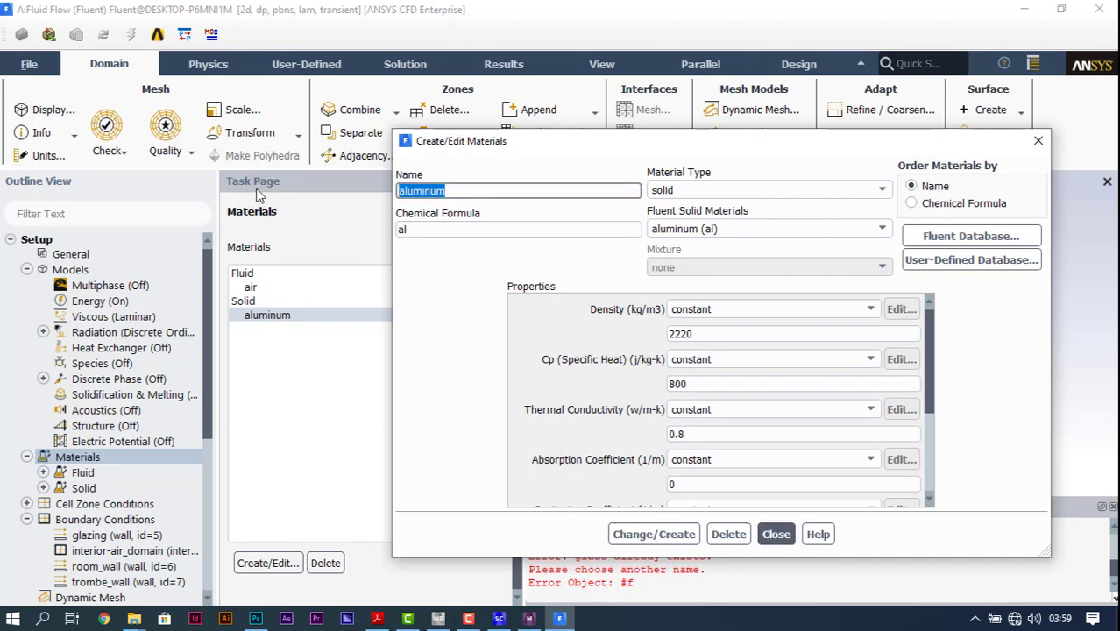
{"action": "type", "text": "glass"}
{"action": "key", "text": "Tab"}
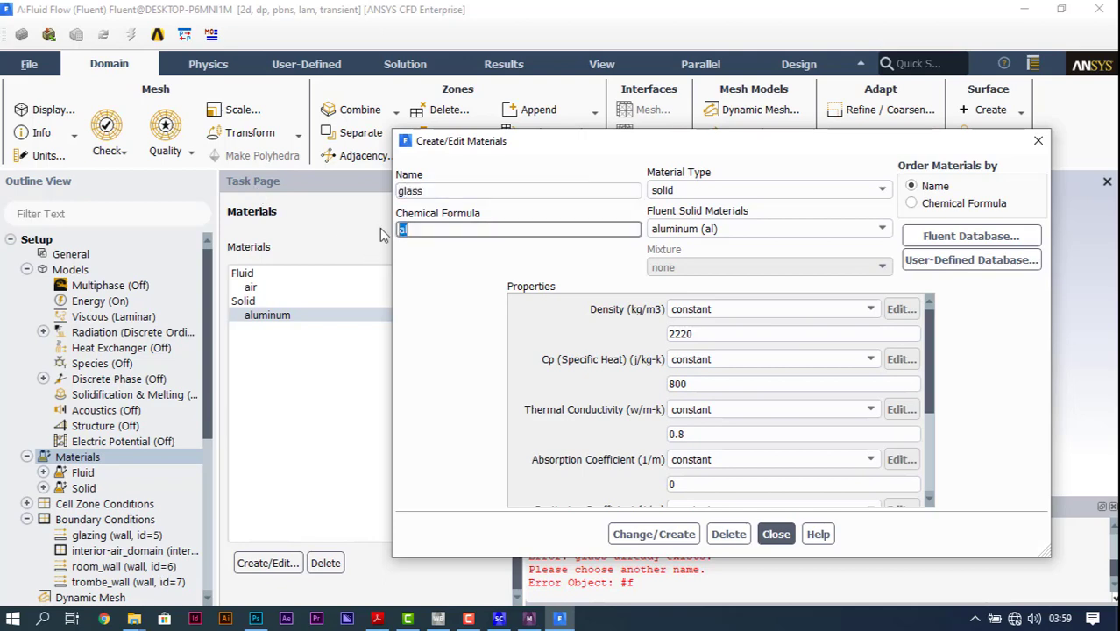
{"action": "type", "text": "gl"}
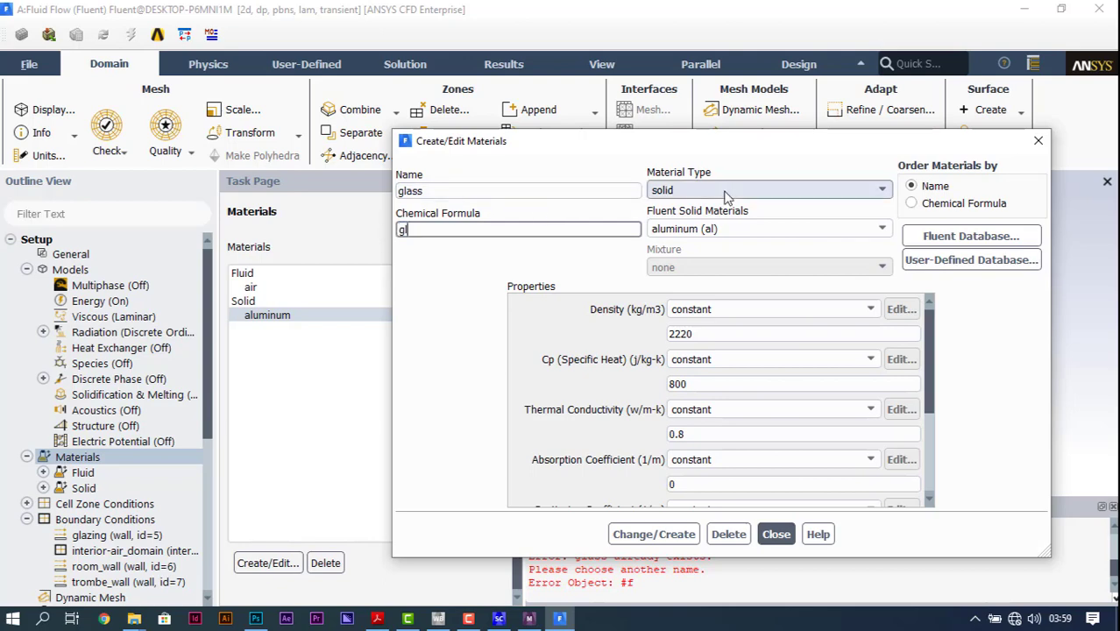
{"action": "left_click", "coordinate": [743, 228]}
{"action": "left_click", "coordinate": [744, 228]}
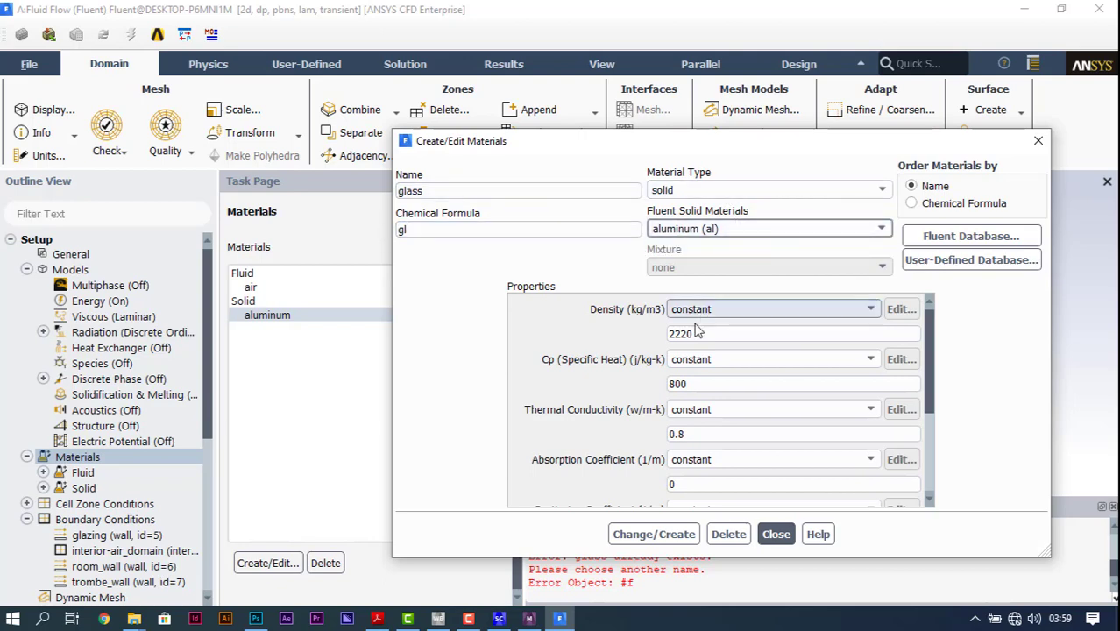
Step: Give glass a density of 2220 kg/m3, specific heat 800 J/kg-K and thermal conductivity 0.8 W/m-K, overwriting aluminum
{"action": "double_click", "coordinate": [707, 333]}
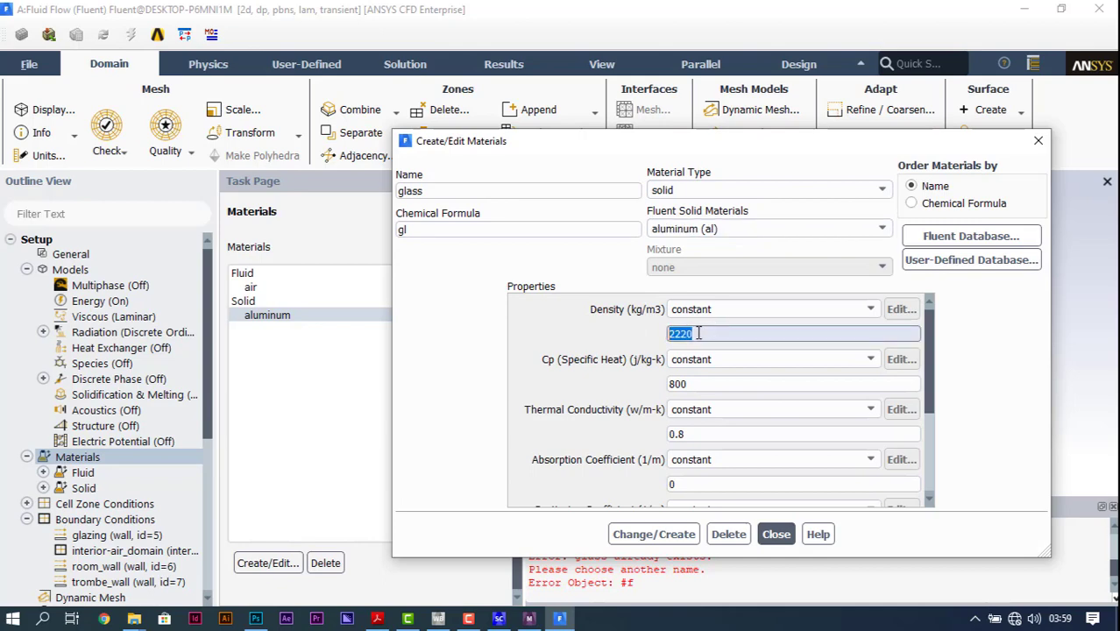
{"action": "type", "text": "222"}
{"action": "key", "text": "Tab"}
{"action": "key", "text": "Tab"}
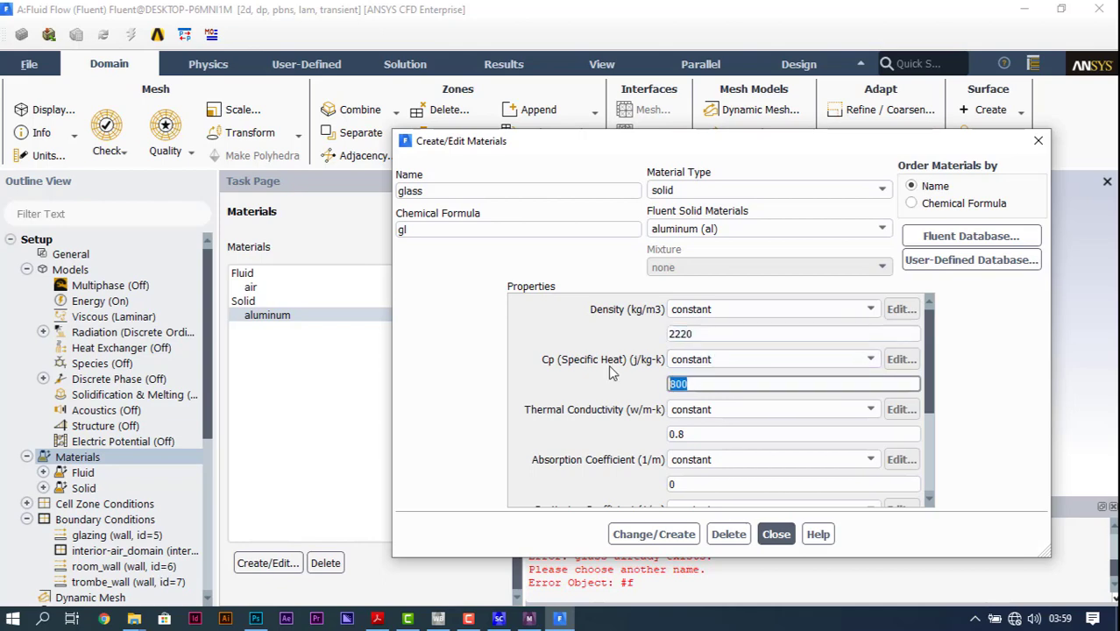
{"action": "type", "text": "800"}
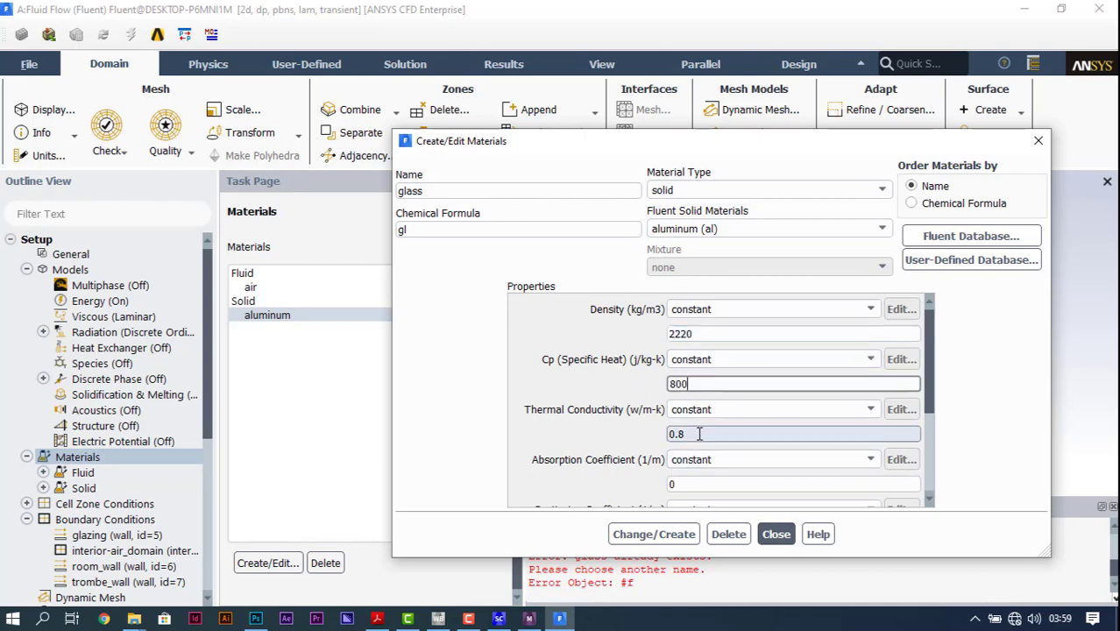
{"action": "double_click", "coordinate": [698, 433]}
{"action": "type", "text": "0"}
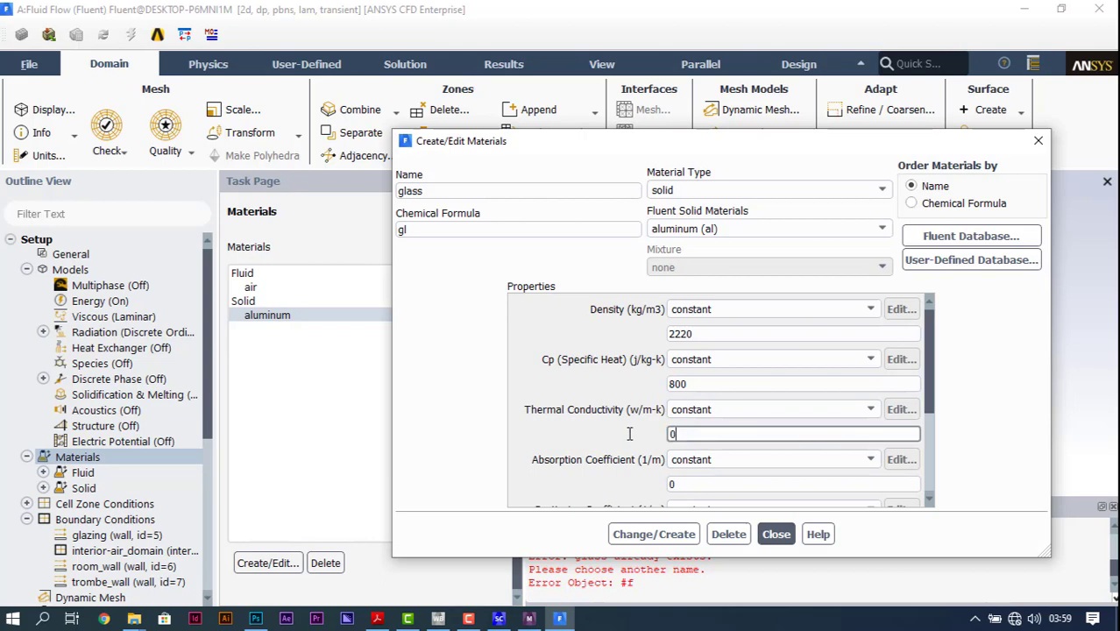
{"action": "scroll", "coordinate": [629, 433], "scroll_direction": "down", "scroll_amount": 3}
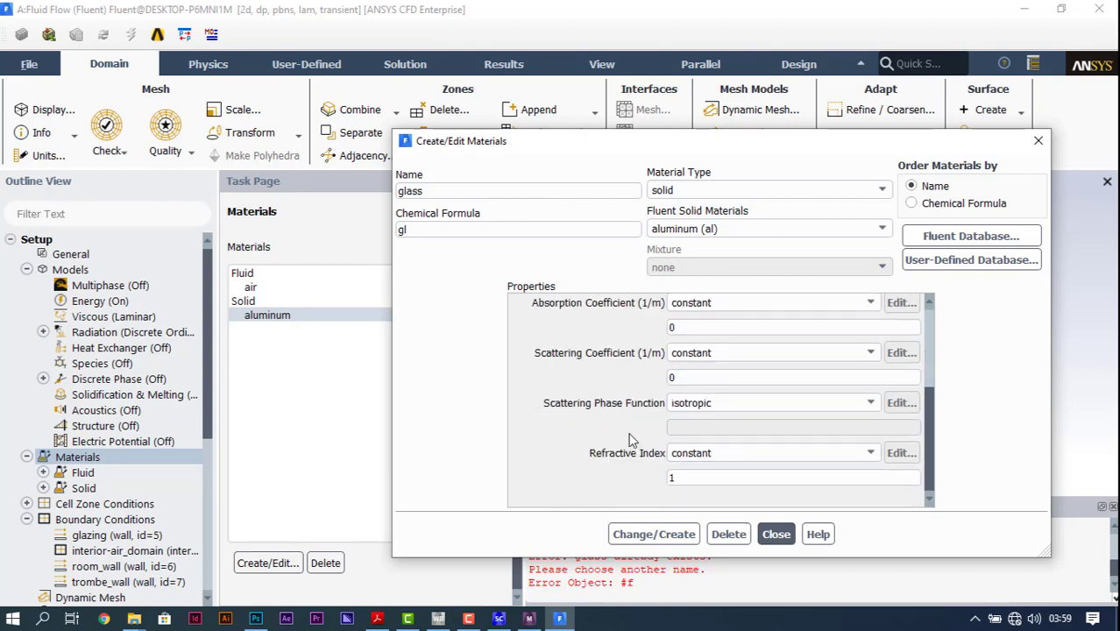
{"action": "scroll", "coordinate": [629, 435], "scroll_direction": "up", "scroll_amount": 3}
{"action": "left_click", "coordinate": [653, 533]}
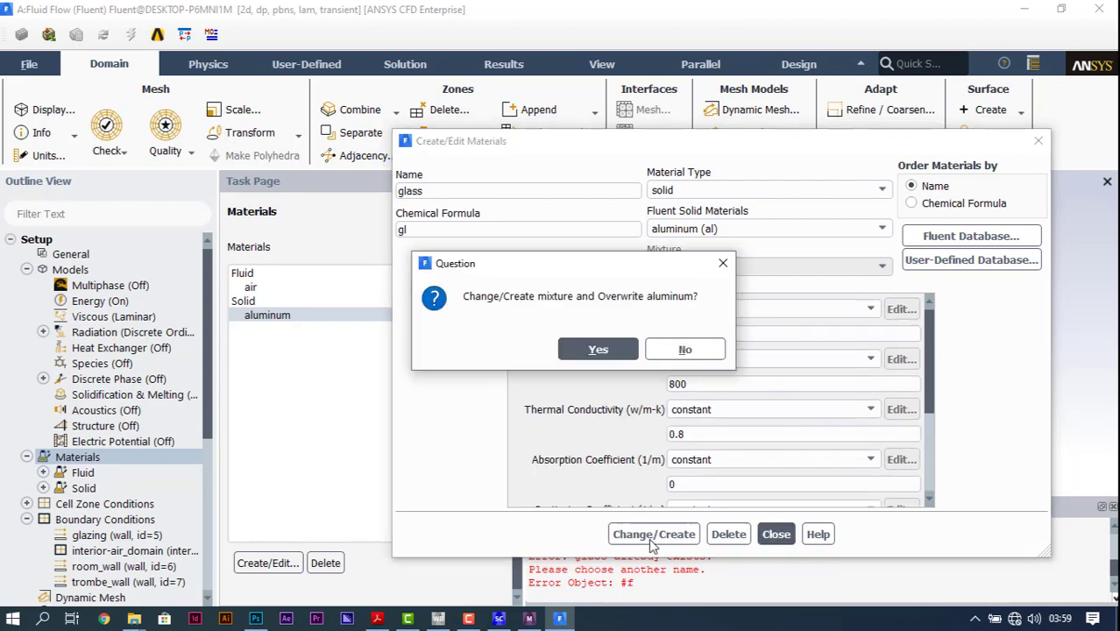
{"action": "left_click", "coordinate": [618, 354]}
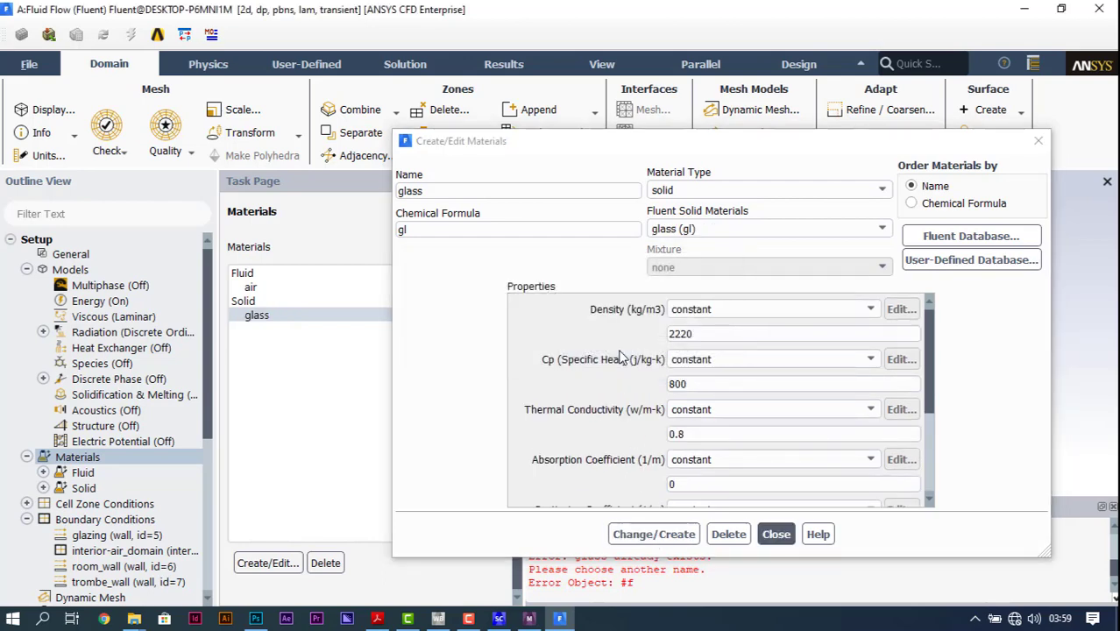
Step: Start a second solid material from glass, with the name brick-wall and chemical formula brkwl
{"action": "double_click", "coordinate": [455, 189]}
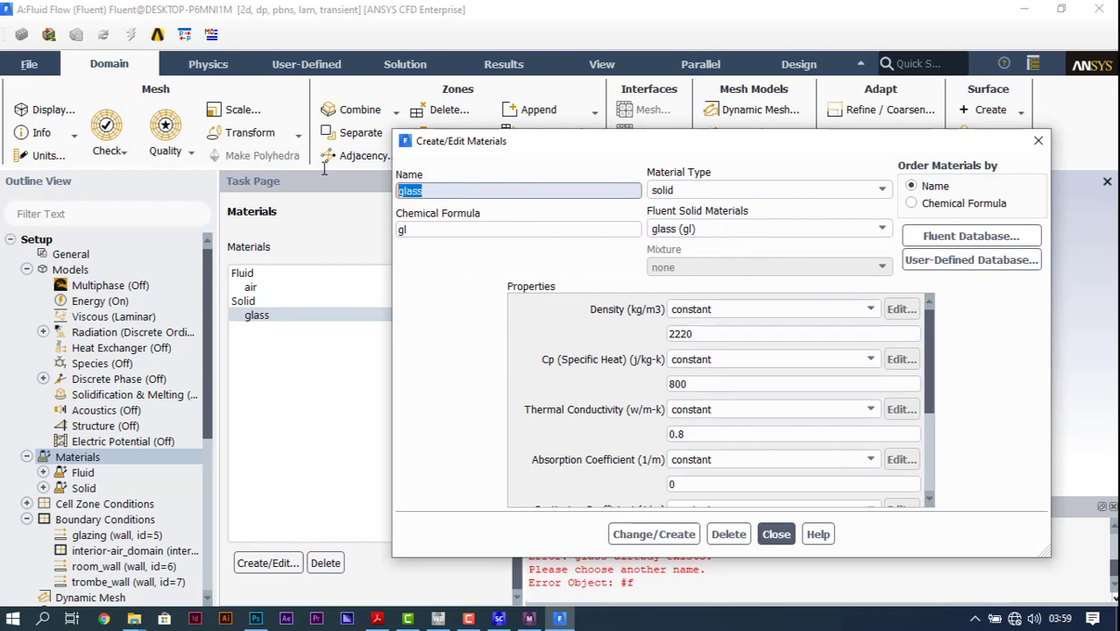
{"action": "type", "text": "bri"}
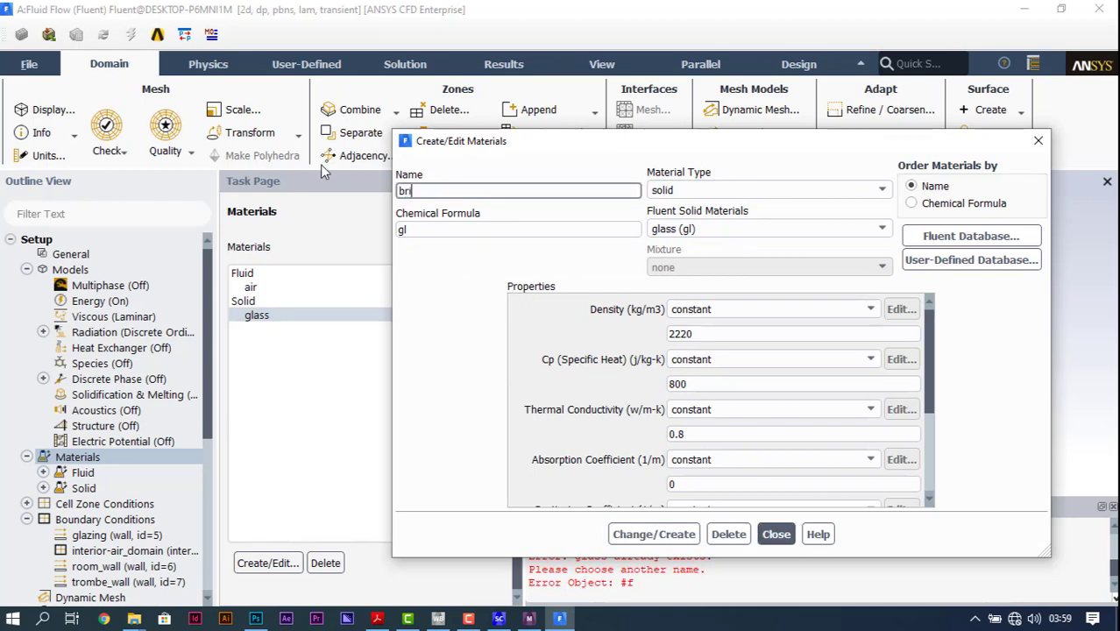
{"action": "type", "text": "cj"}
{"action": "type", "text": "=wall"}
{"action": "key", "text": "BackSpace"}
{"action": "key", "text": "BackSpace"}
{"action": "key", "text": "BackSpace"}
{"action": "key", "text": "BackSpace"}
{"action": "key", "text": "BackSpace"}
{"action": "type", "text": "-wall"}
{"action": "key", "text": "Tab"}
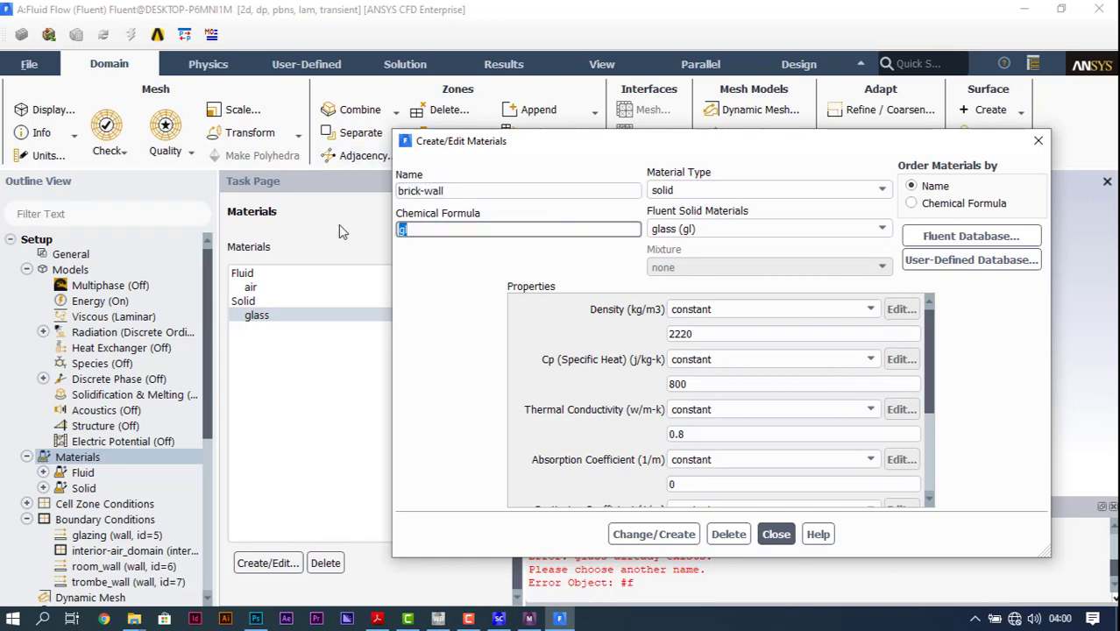
{"action": "type", "text": "brkwl"}
{"action": "key", "text": "Tab"}
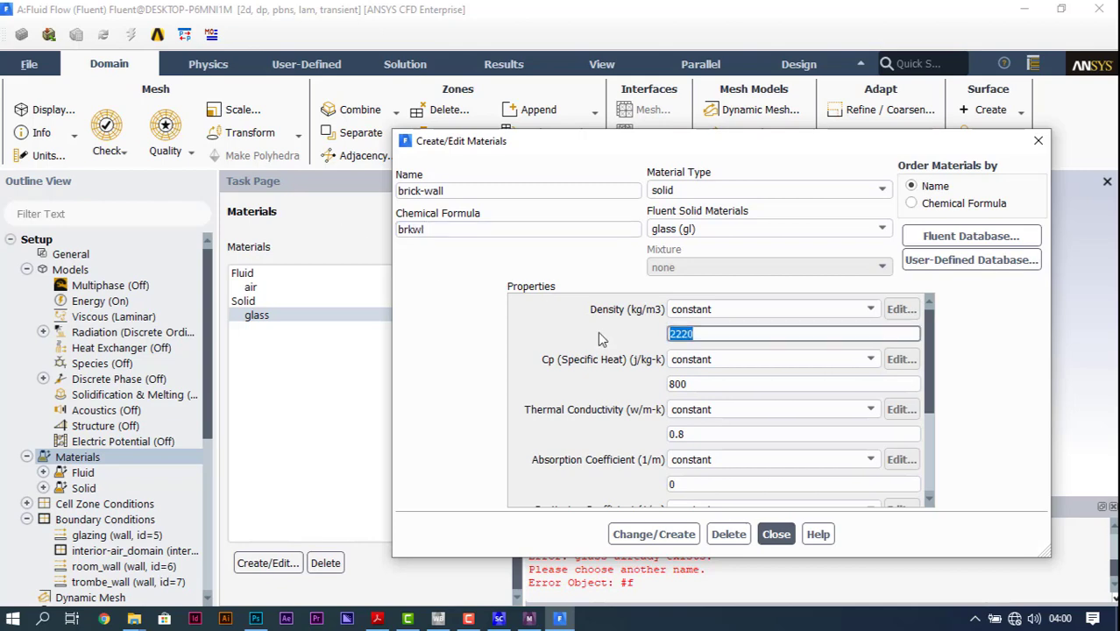
Step: Create brick-wall with density 1700 kg/m3, thermal conductivity 1.65 W/m-K and specific heat 940 J/kg-K, without overwriting glass
{"action": "type", "text": "1700"}
{"action": "left_click", "coordinate": [715, 432]}
{"action": "left_click_drag", "start_coordinate": [619, 431], "coordinate": [611, 433]}
{"action": "type", "text": "1"}
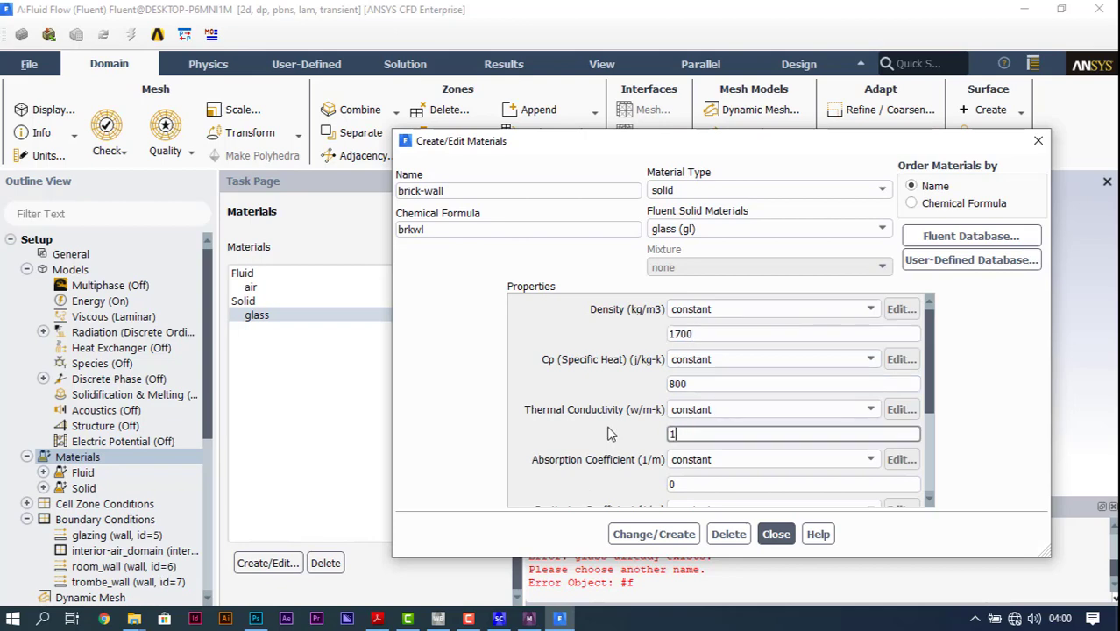
{"action": "type", "text": ".65"}
{"action": "left_click_drag", "start_coordinate": [717, 384], "coordinate": [583, 385]}
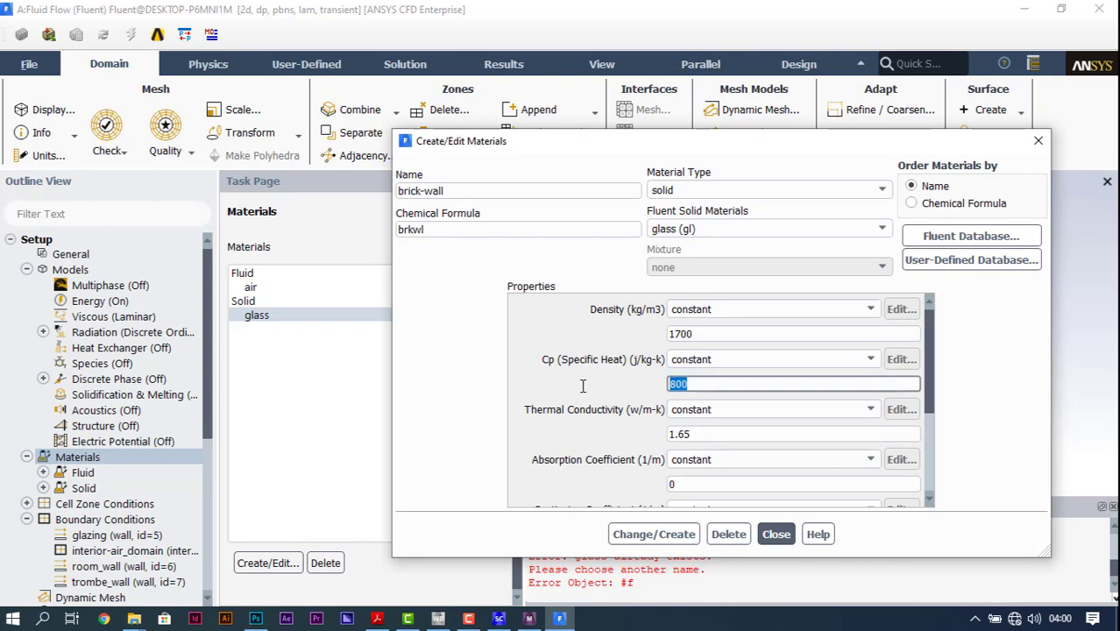
{"action": "type", "text": "940"}
{"action": "left_click", "coordinate": [682, 536]}
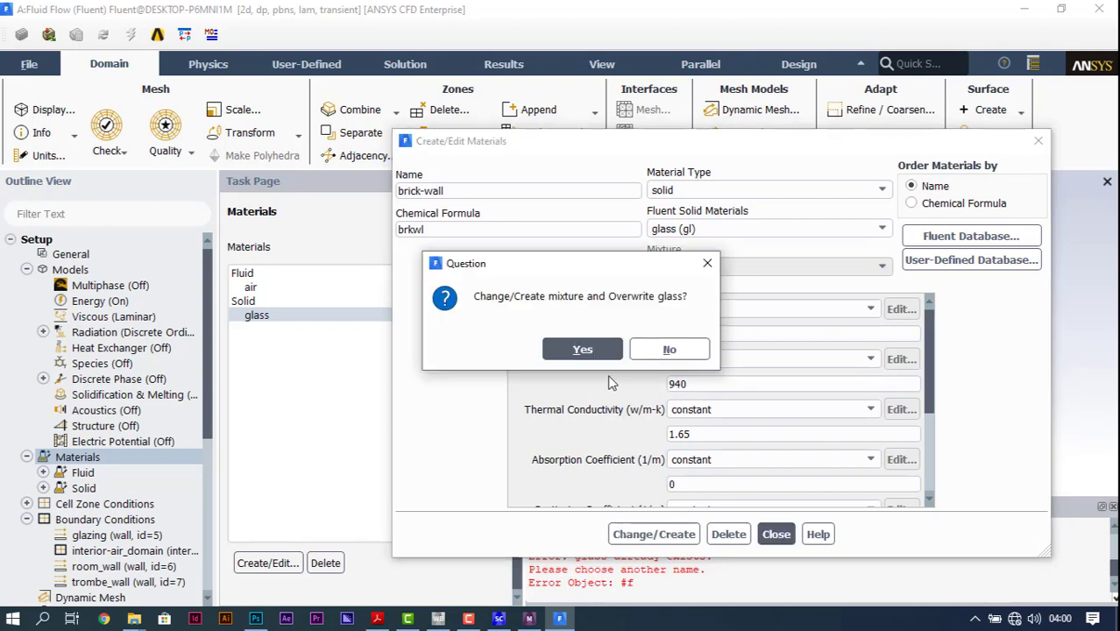
{"action": "left_click", "coordinate": [670, 349]}
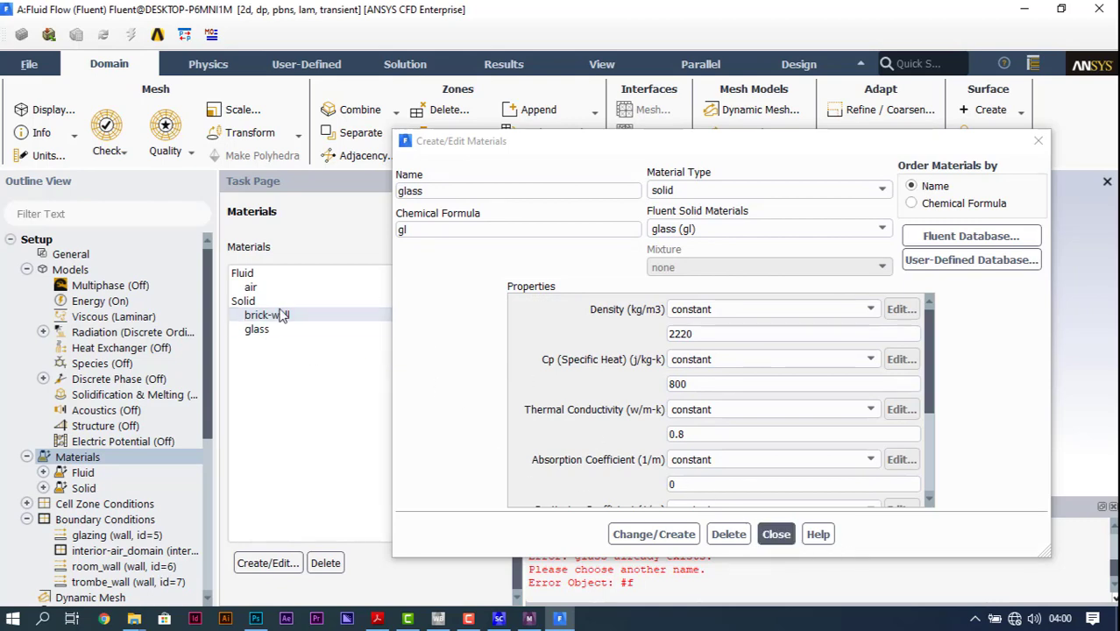
{"action": "left_click", "coordinate": [776, 533]}
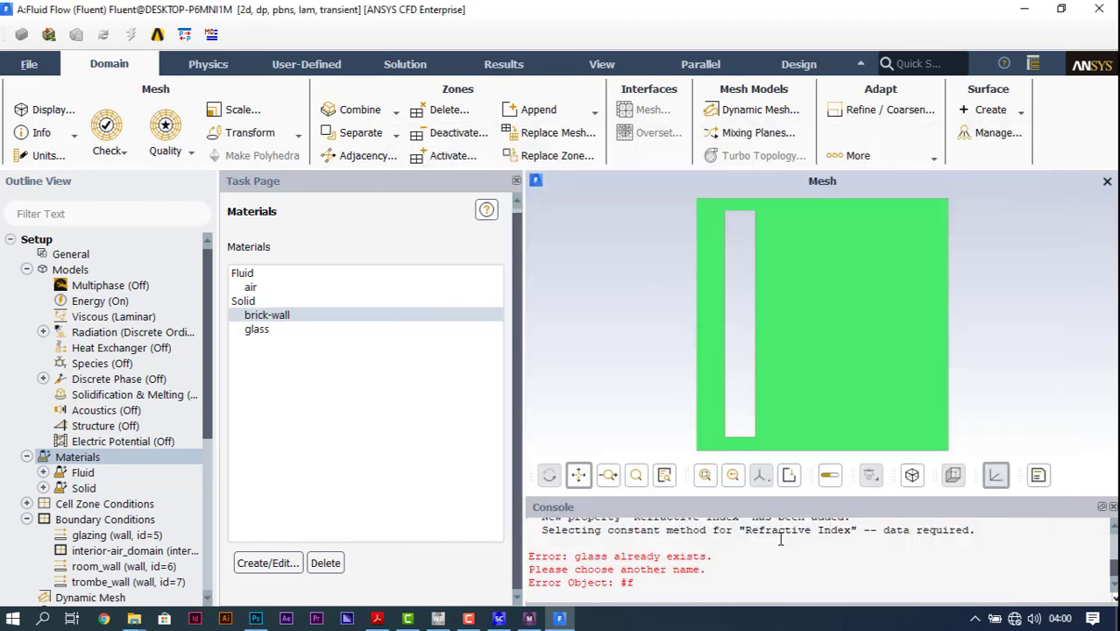
Step: Change the density method of the fluid material air to ideal-gas and apply the change
{"action": "double_click", "coordinate": [304, 288]}
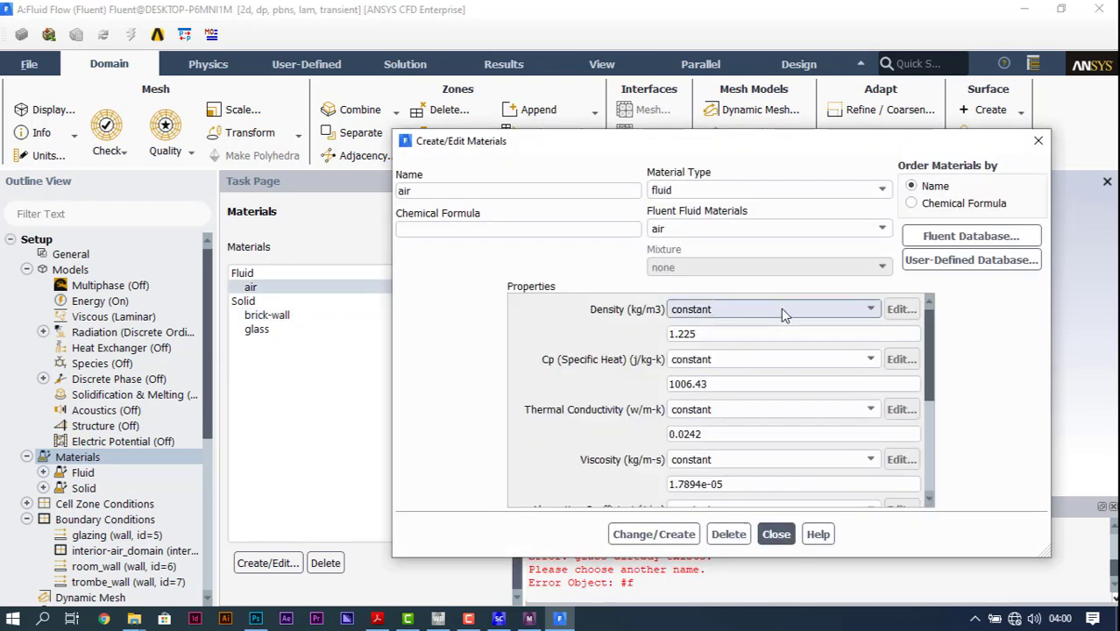
{"action": "left_click", "coordinate": [856, 308]}
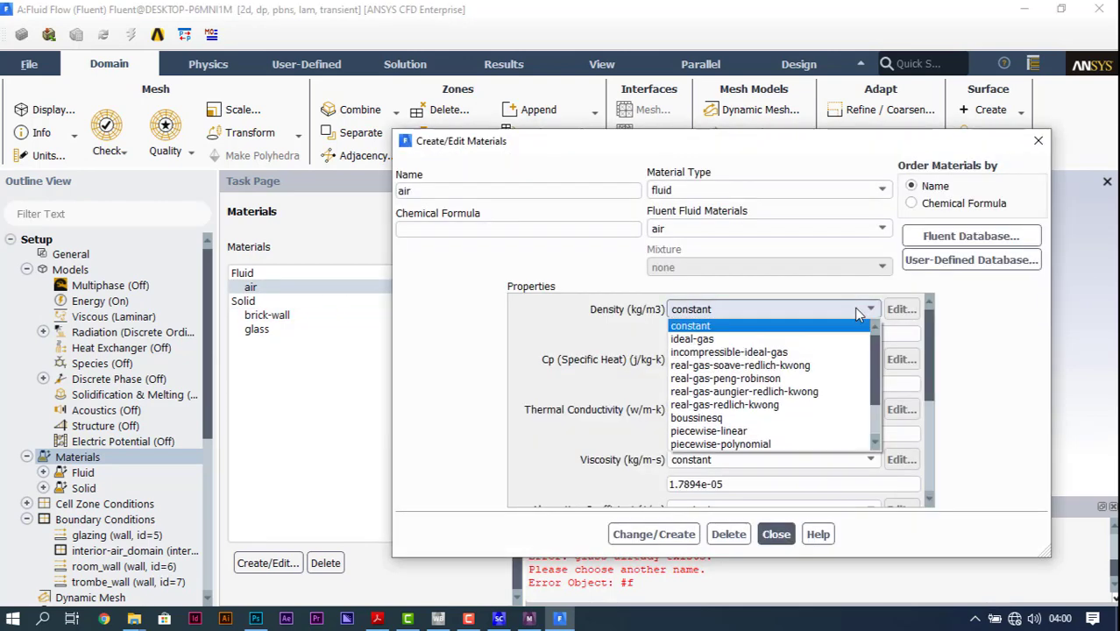
{"action": "left_click", "coordinate": [731, 339]}
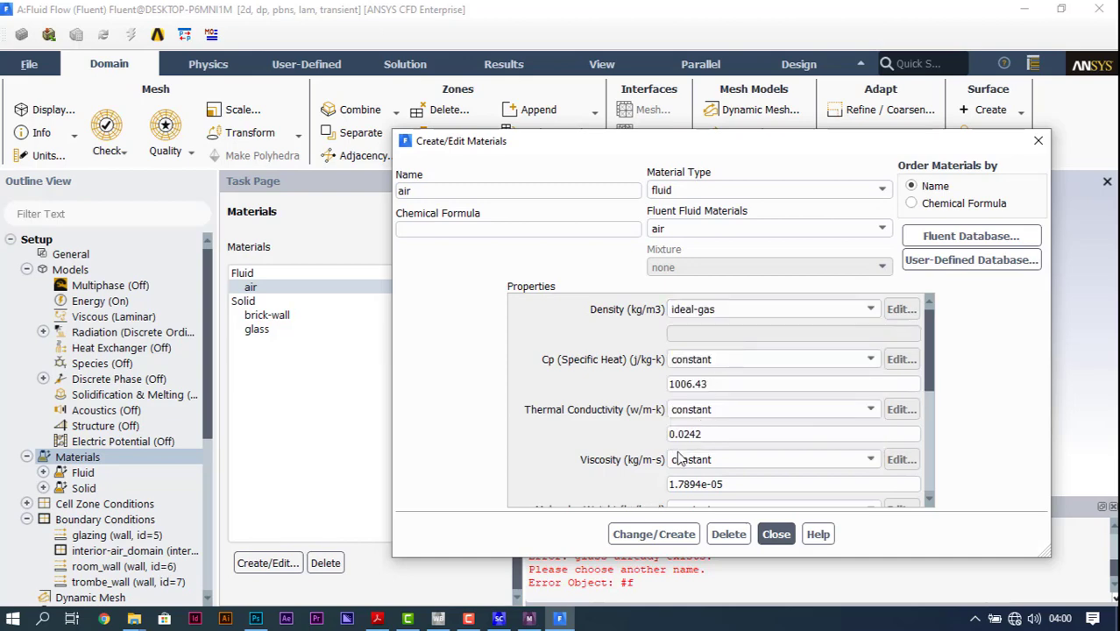
{"action": "scroll", "coordinate": [596, 473], "scroll_direction": "down", "scroll_amount": 3}
{"action": "scroll", "coordinate": [596, 473], "scroll_direction": "up", "scroll_amount": 3}
{"action": "left_click", "coordinate": [673, 535]}
{"action": "left_click", "coordinate": [775, 533]}
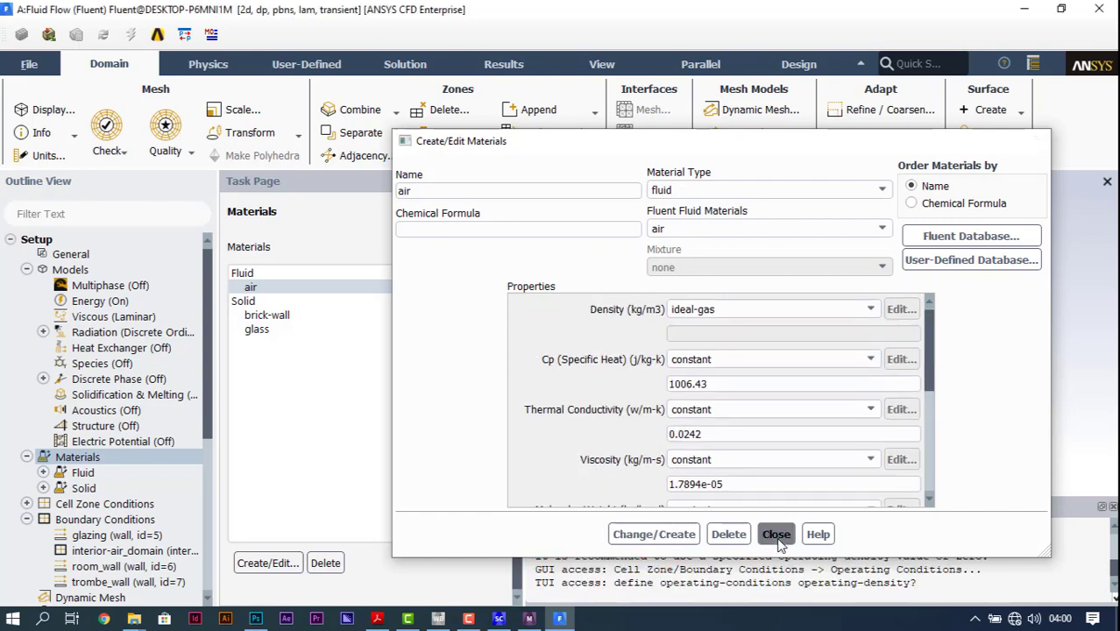
Step: Assign air as the material of the air_domain cell zone, keeping its participation in radiation on
{"action": "scroll", "coordinate": [127, 458], "scroll_direction": "down", "scroll_amount": 1}
{"action": "double_click", "coordinate": [82, 428]}
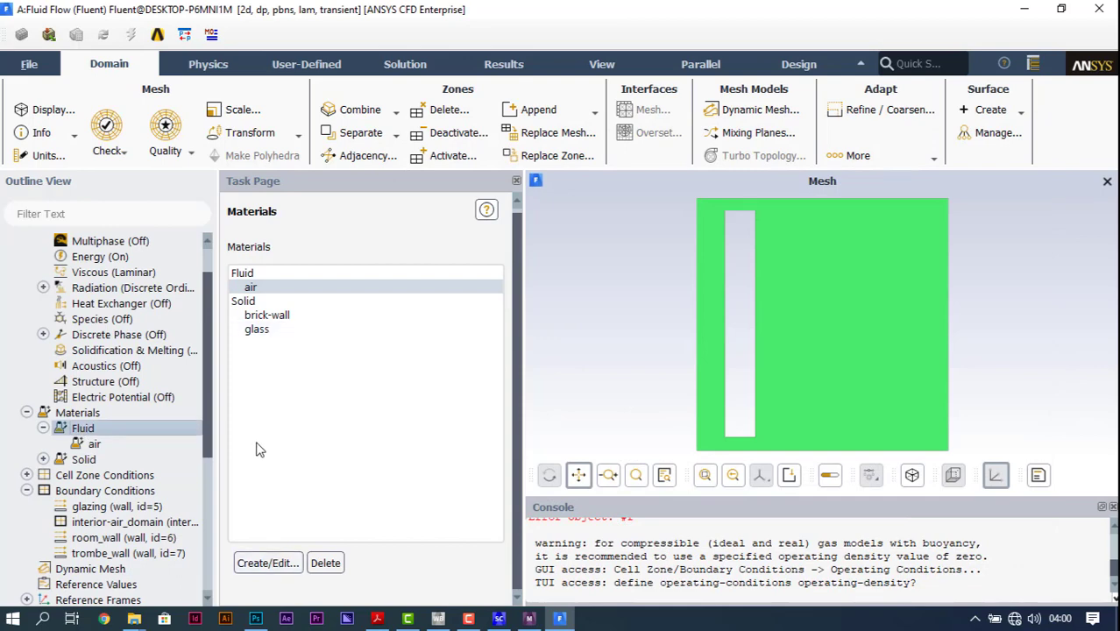
{"action": "left_click", "coordinate": [99, 475]}
{"action": "double_click", "coordinate": [97, 479]}
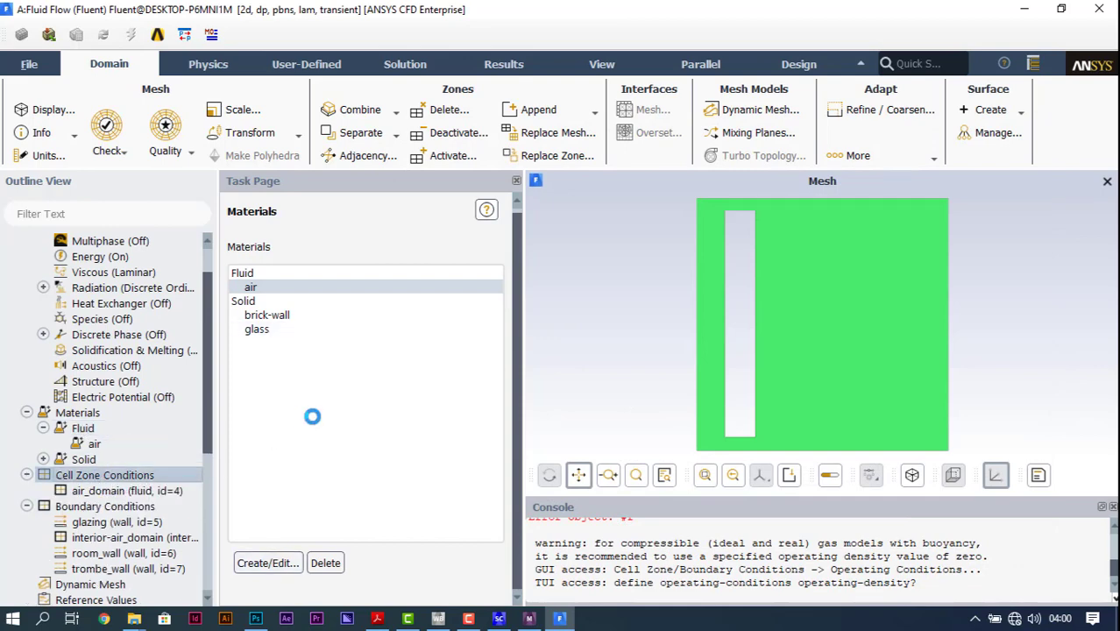
{"action": "scroll", "coordinate": [324, 395], "scroll_direction": "down", "scroll_amount": 2}
{"action": "scroll", "coordinate": [271, 251], "scroll_direction": "up", "scroll_amount": 3}
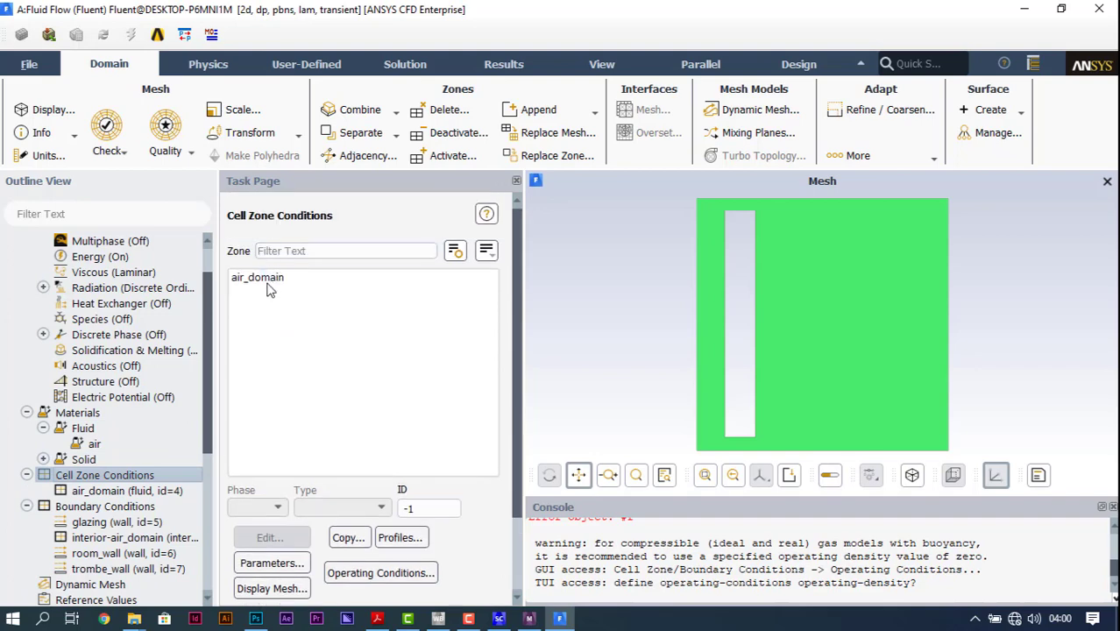
{"action": "left_click", "coordinate": [263, 278]}
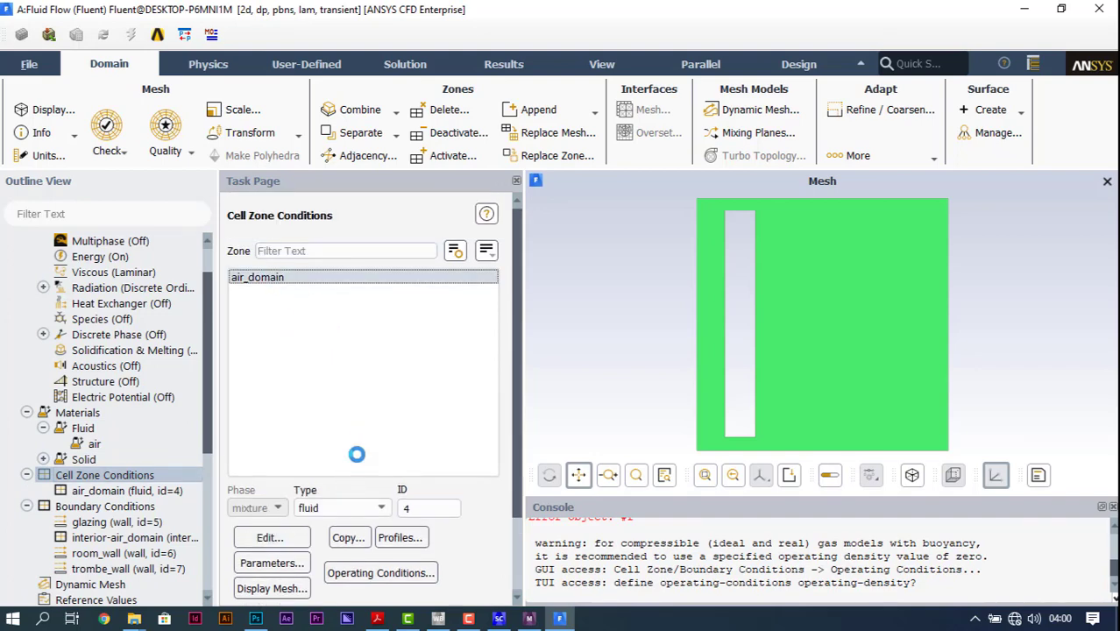
{"action": "left_click_drag", "start_coordinate": [388, 345], "coordinate": [455, 120]}
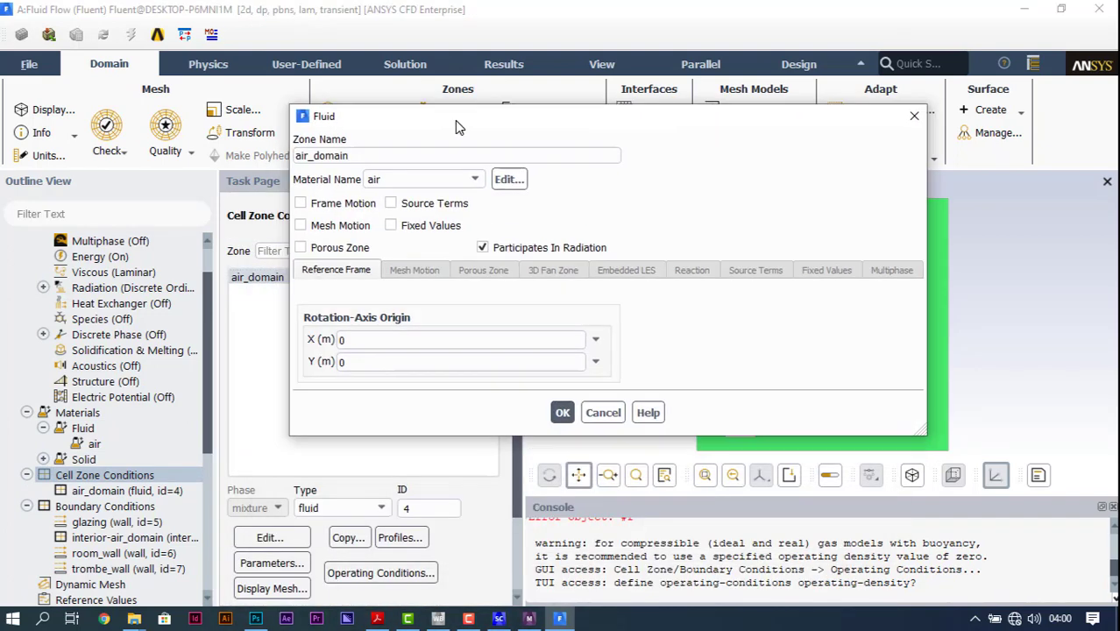
{"action": "left_click", "coordinate": [477, 184]}
{"action": "left_click", "coordinate": [478, 184]}
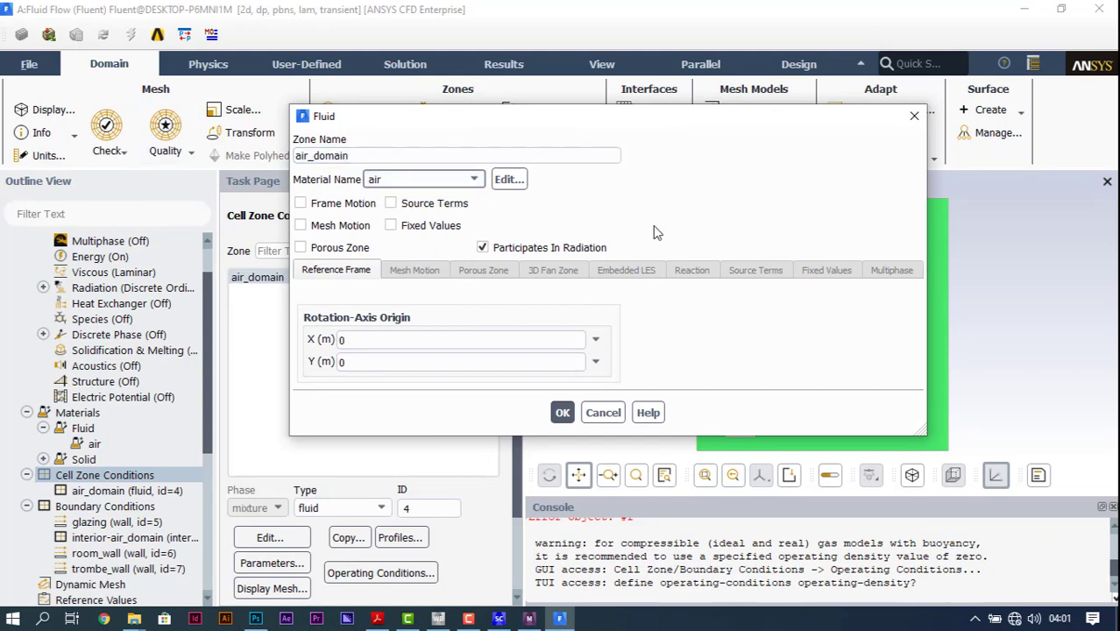
{"action": "left_click", "coordinate": [561, 413]}
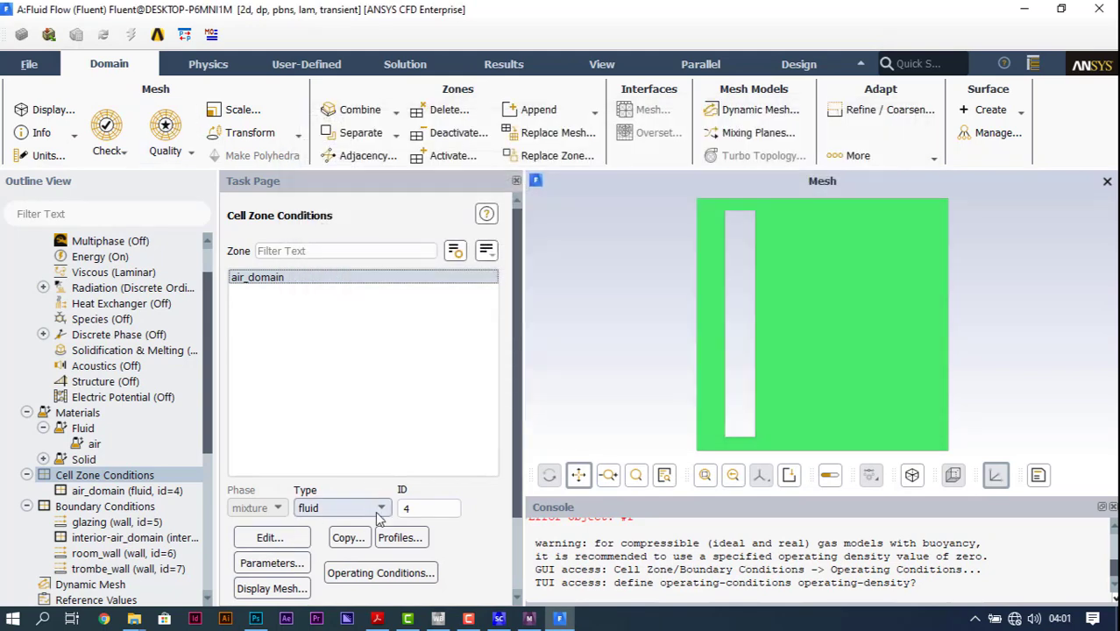
Step: Open the boundary conditions with glazing selected and group the zone list by zone type
{"action": "double_click", "coordinate": [140, 506]}
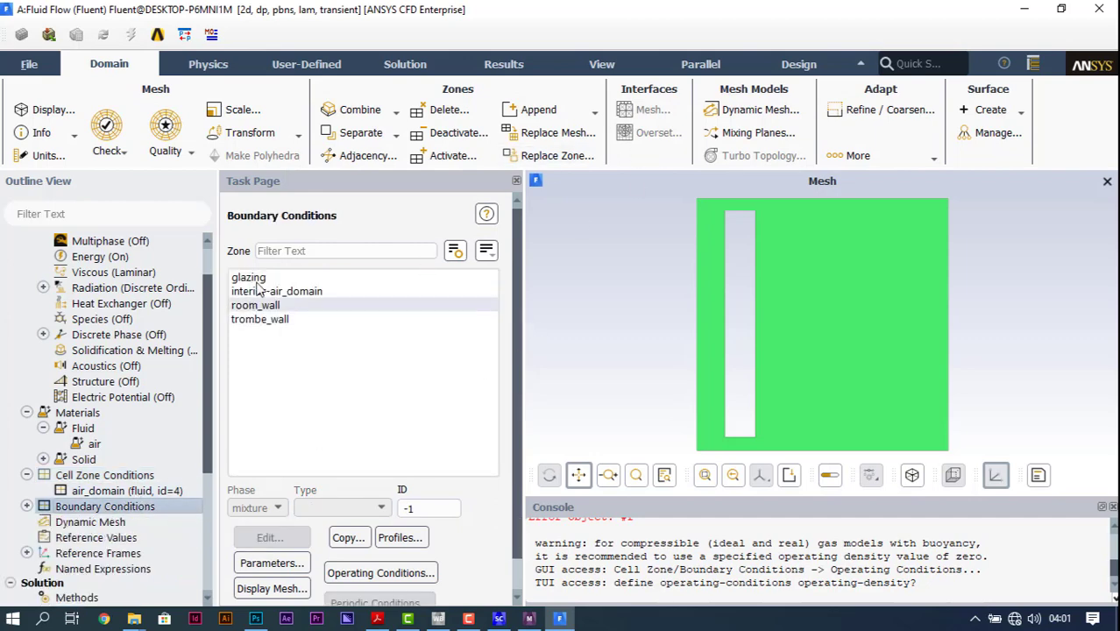
{"action": "left_click", "coordinate": [279, 281]}
{"action": "left_click", "coordinate": [487, 250]}
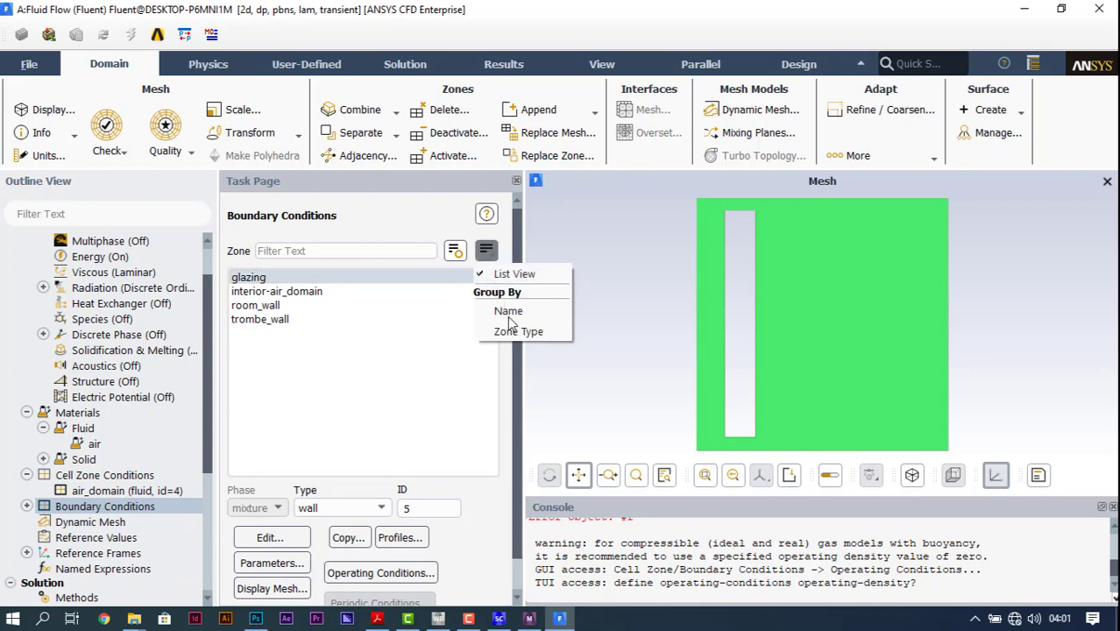
{"action": "left_click", "coordinate": [509, 329]}
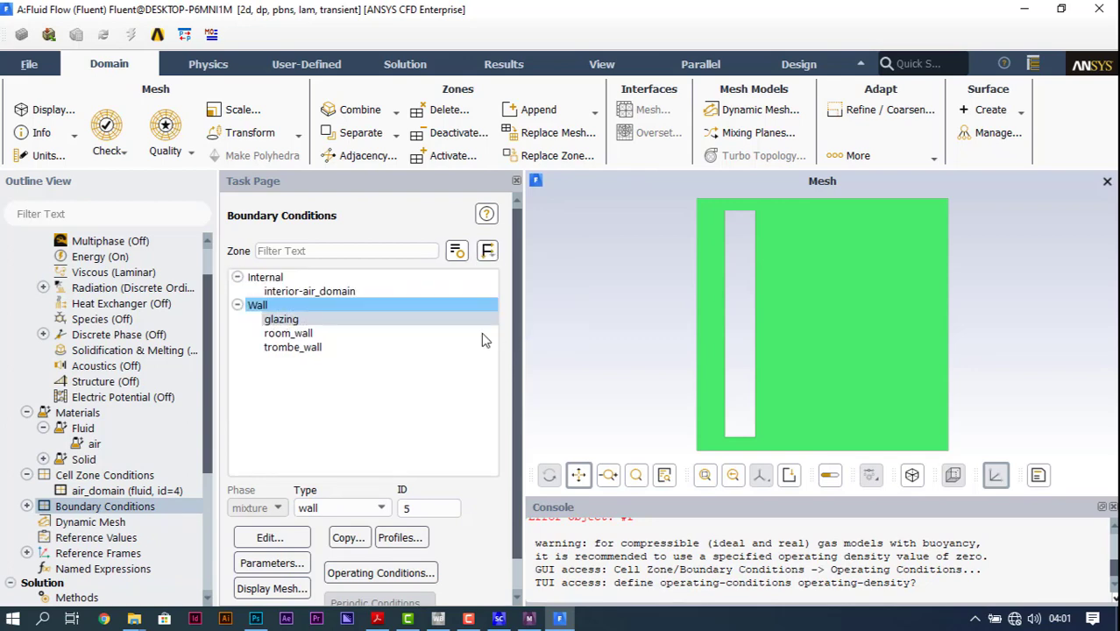
Step: Check the input options offered for the heat flux in the glazing wall's thermal conditions, and leave without saving changes
{"action": "left_click", "coordinate": [300, 321]}
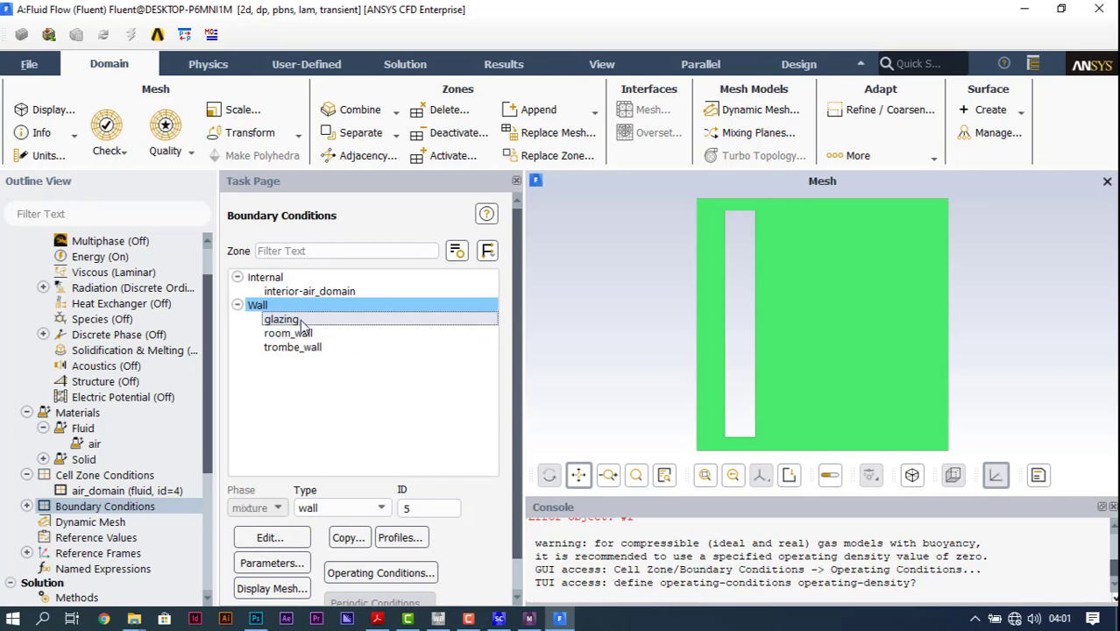
{"action": "double_click", "coordinate": [300, 320]}
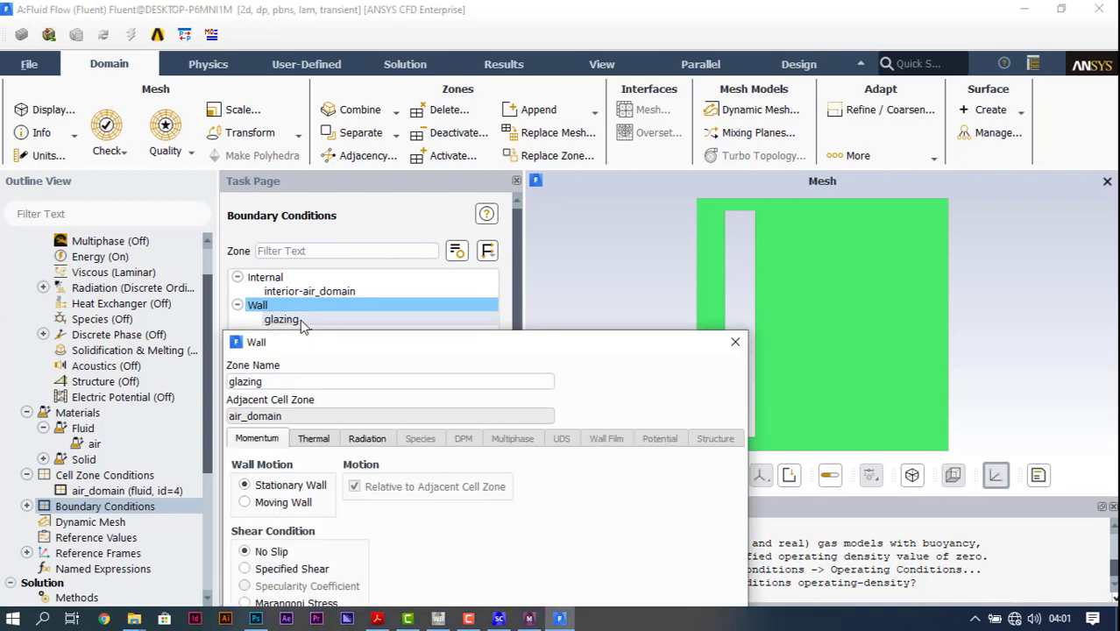
{"action": "left_click_drag", "start_coordinate": [357, 342], "coordinate": [293, 125]}
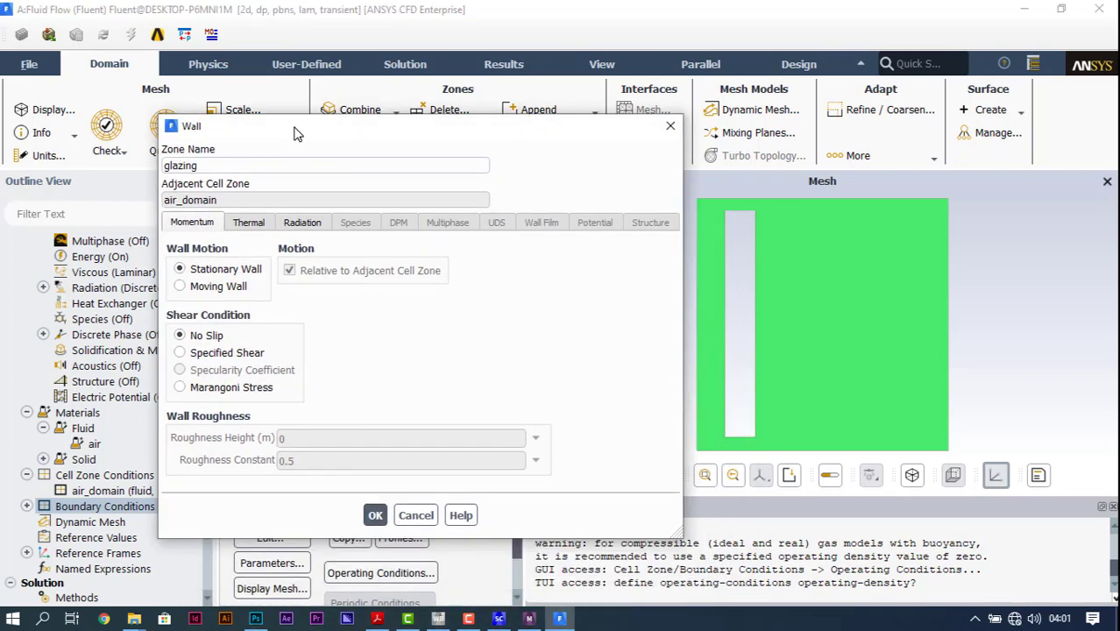
{"action": "left_click", "coordinate": [261, 224]}
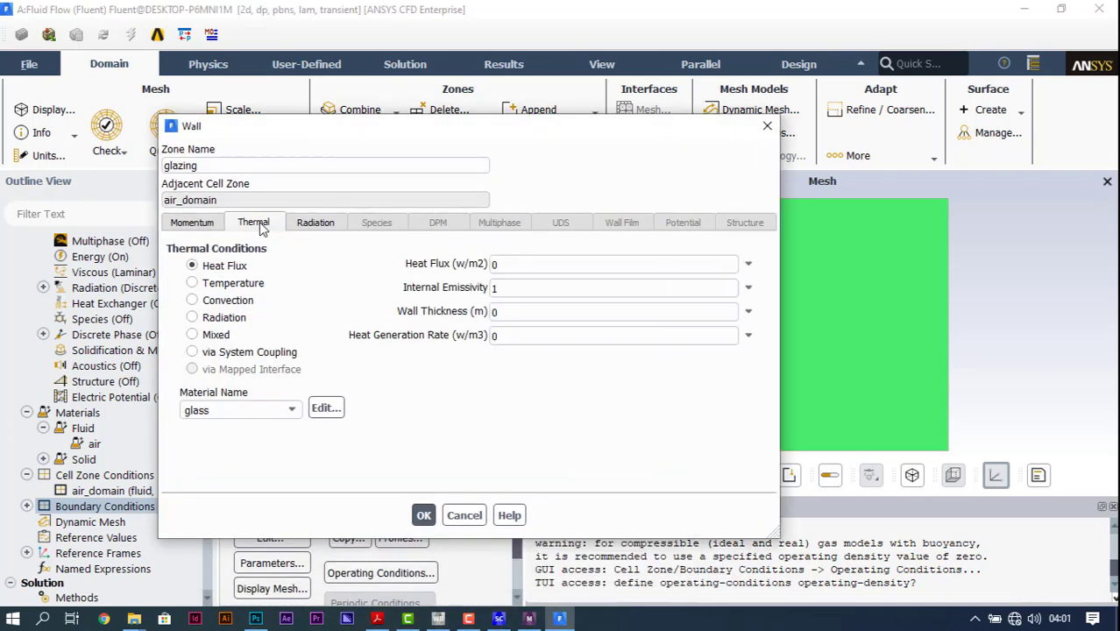
{"action": "left_click", "coordinate": [749, 265]}
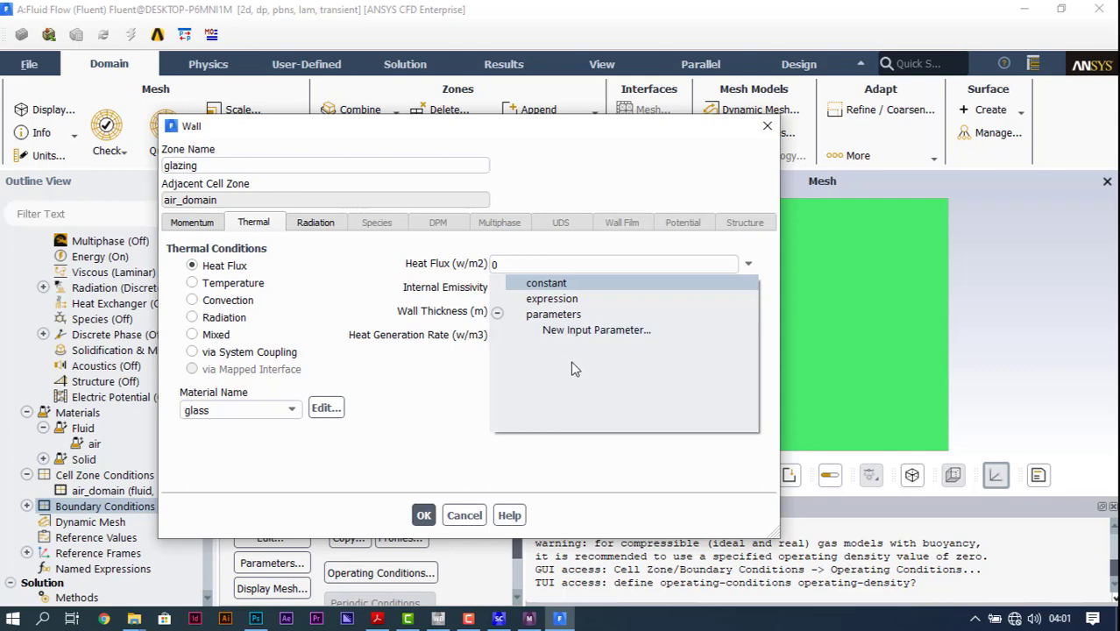
{"action": "left_click", "coordinate": [467, 396]}
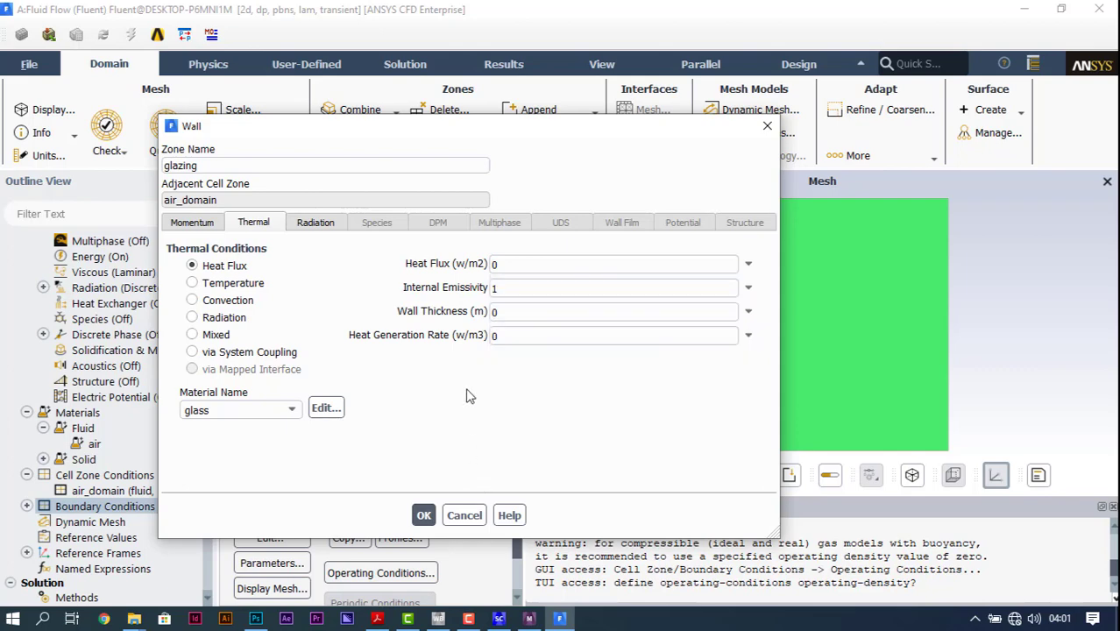
{"action": "left_click", "coordinate": [462, 516]}
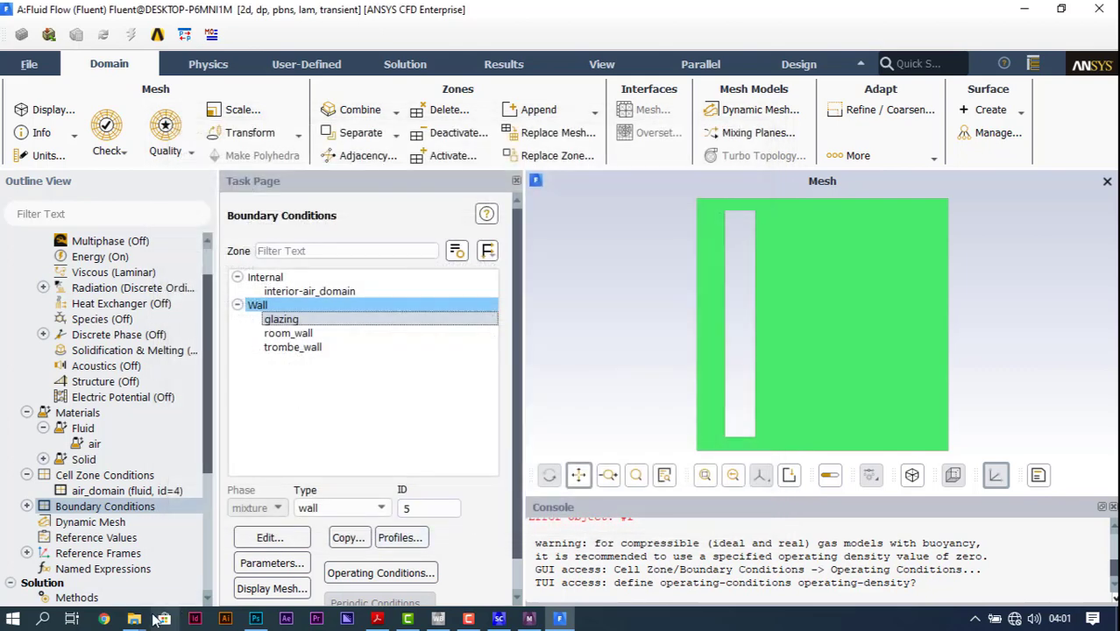
Step: Switch to File Explorer and open the profile file test-rad-2 from the Trombe wall project folder
{"action": "mouse_move", "coordinate": [139, 620]}
{"action": "left_click", "coordinate": [124, 577]}
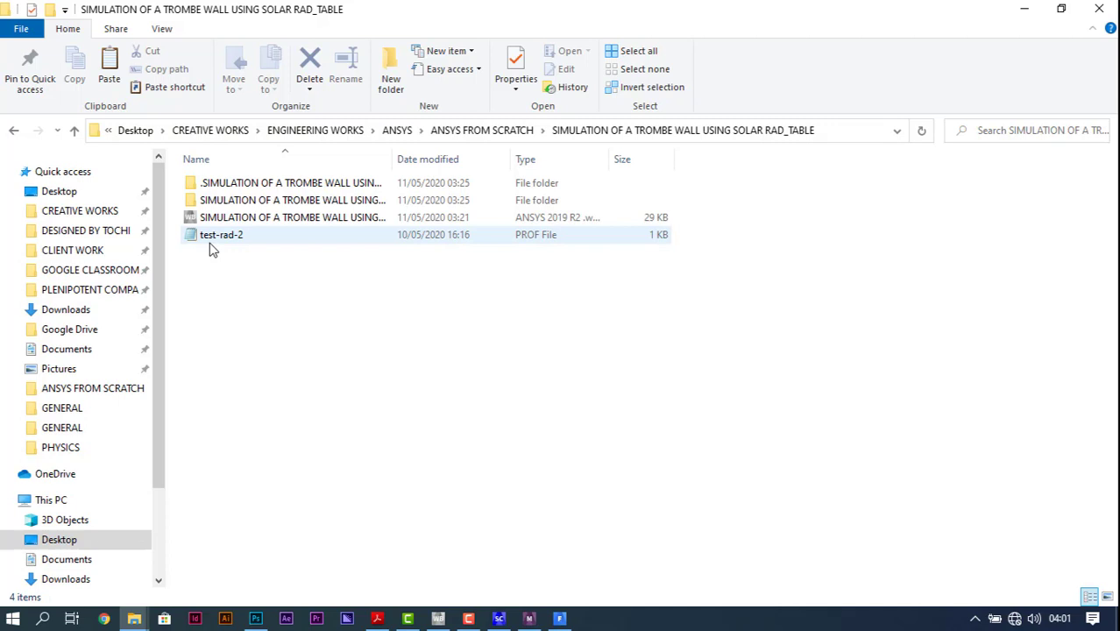
{"action": "double_click", "coordinate": [255, 240]}
Step: Examine the header line of the radiation profile and its time and rad column names
{"action": "left_click_drag", "start_coordinate": [145, 150], "coordinate": [213, 151]}
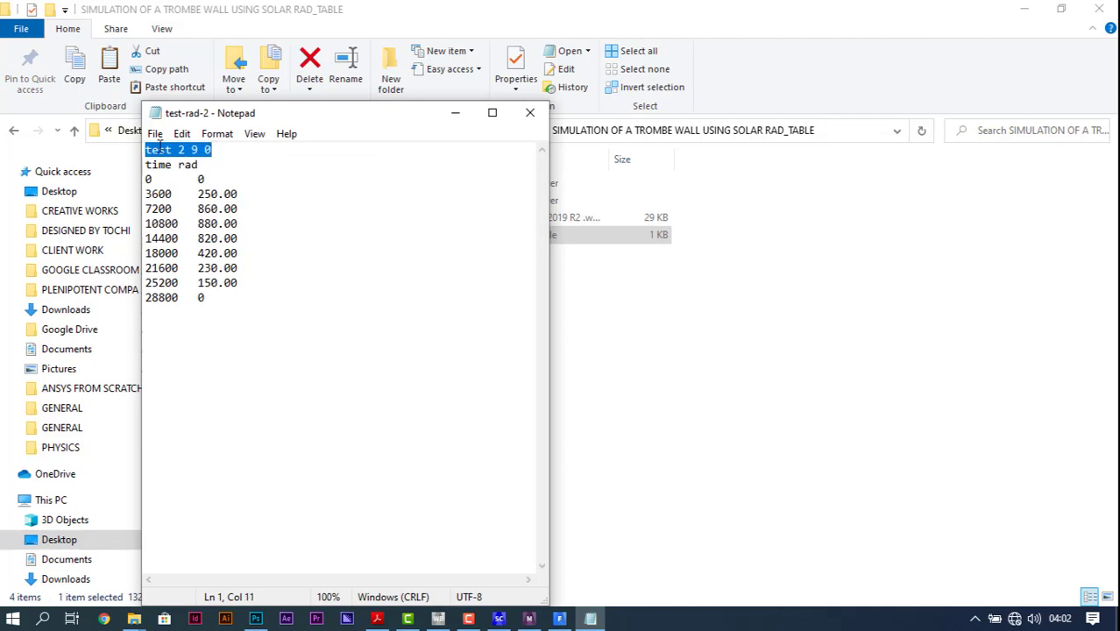
{"action": "left_click", "coordinate": [180, 150]}
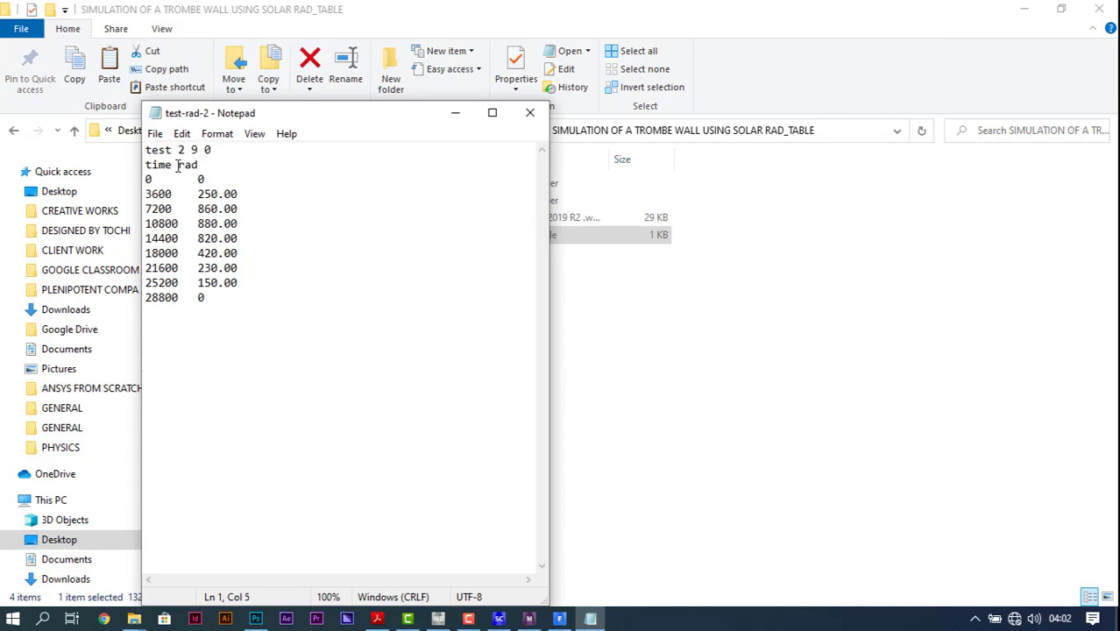
{"action": "left_click_drag", "start_coordinate": [182, 150], "coordinate": [214, 151]}
{"action": "left_click_drag", "start_coordinate": [145, 165], "coordinate": [200, 165]}
{"action": "left_click", "coordinate": [185, 180]}
{"action": "key", "text": "Up"}
{"action": "key", "text": "Up"}
Step: Start saving a copy of the profile under the file name test-rad-2.prof
{"action": "left_click", "coordinate": [155, 135]}
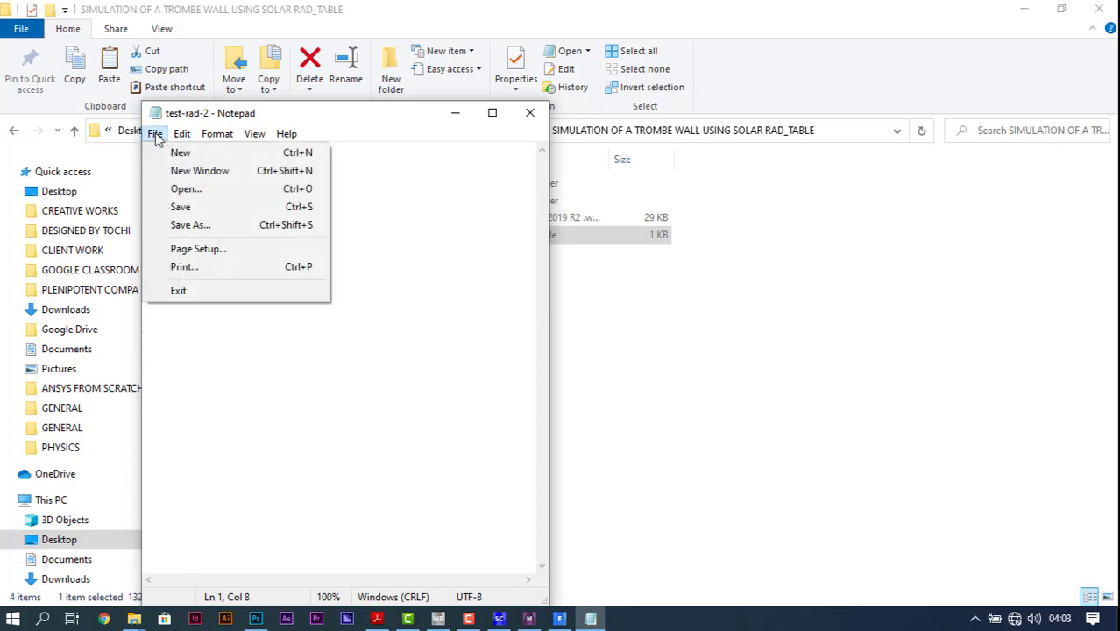
{"action": "left_click", "coordinate": [220, 226]}
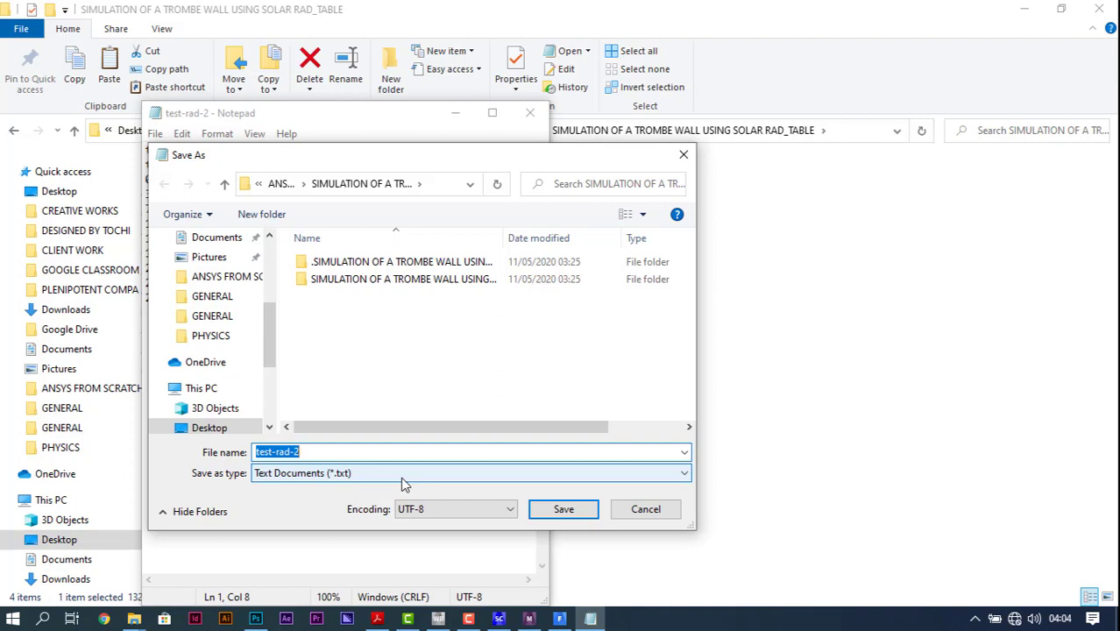
{"action": "left_click", "coordinate": [403, 475]}
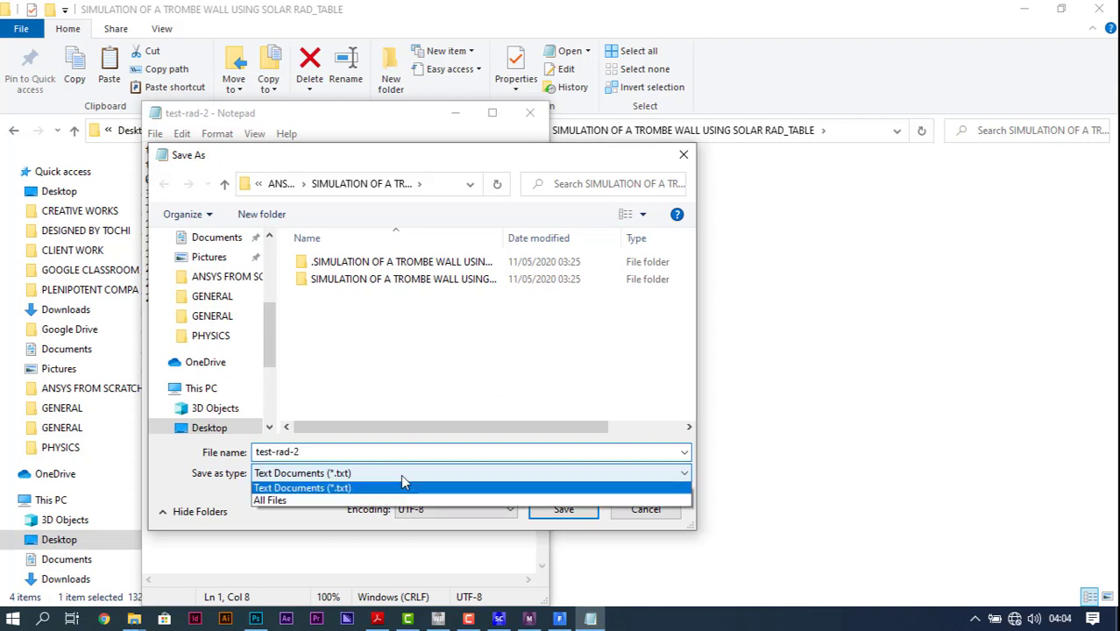
{"action": "left_click", "coordinate": [306, 452]}
{"action": "double_click", "coordinate": [305, 452]}
{"action": "left_click", "coordinate": [306, 452]}
{"action": "type", "text": ".pr"}
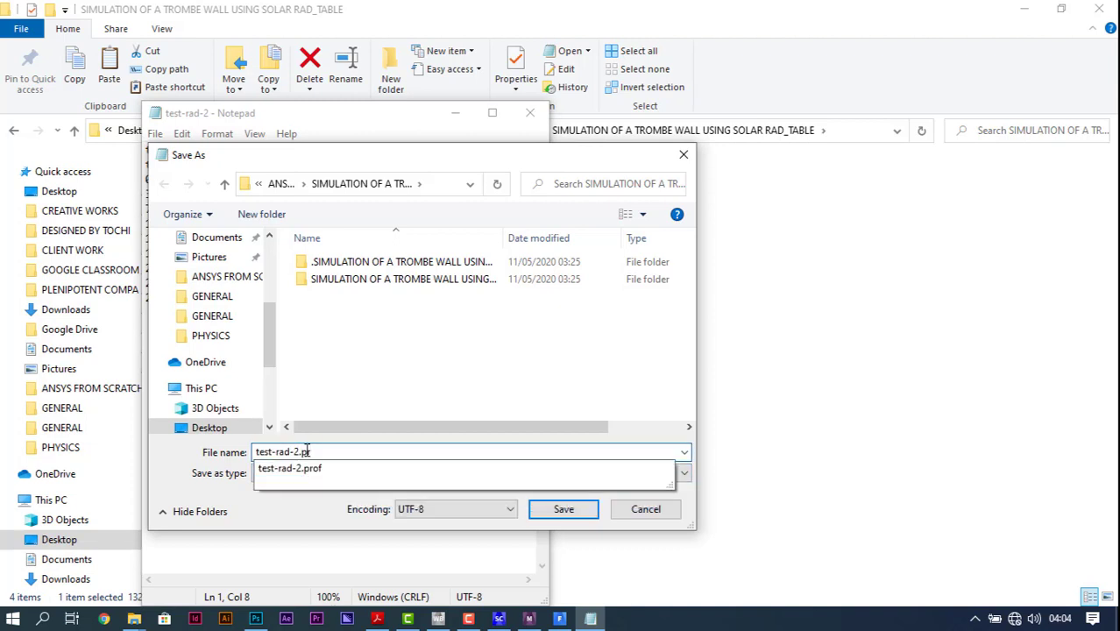
{"action": "type", "text": "of"}
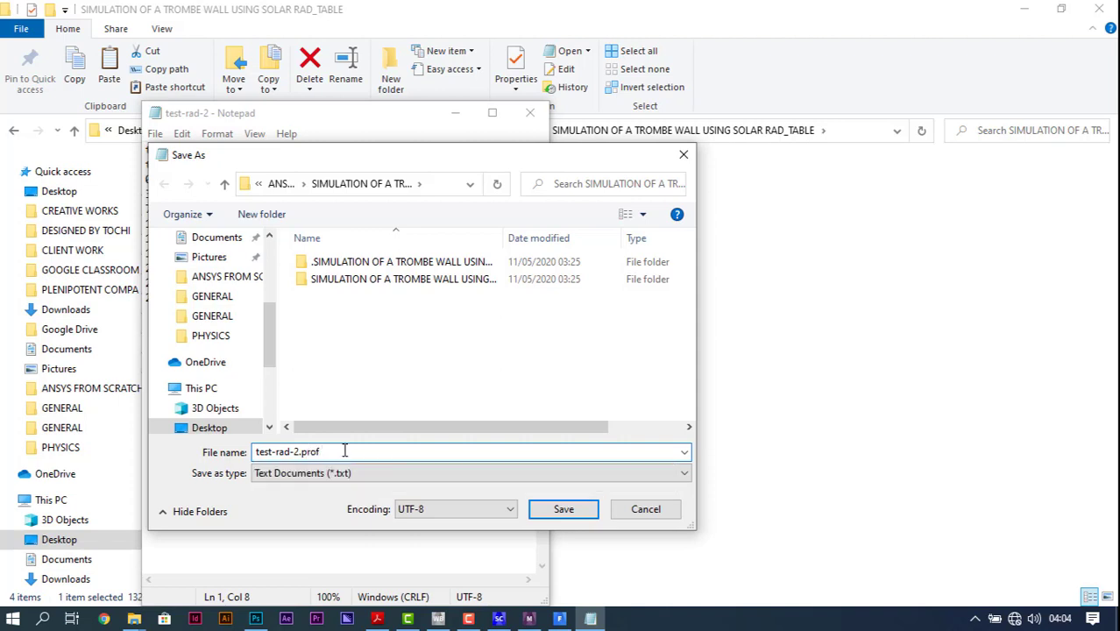
Step: Choose the project's dp0 > FFF > Fluent folder as the save location and All Files as the file type
{"action": "double_click", "coordinate": [413, 280]}
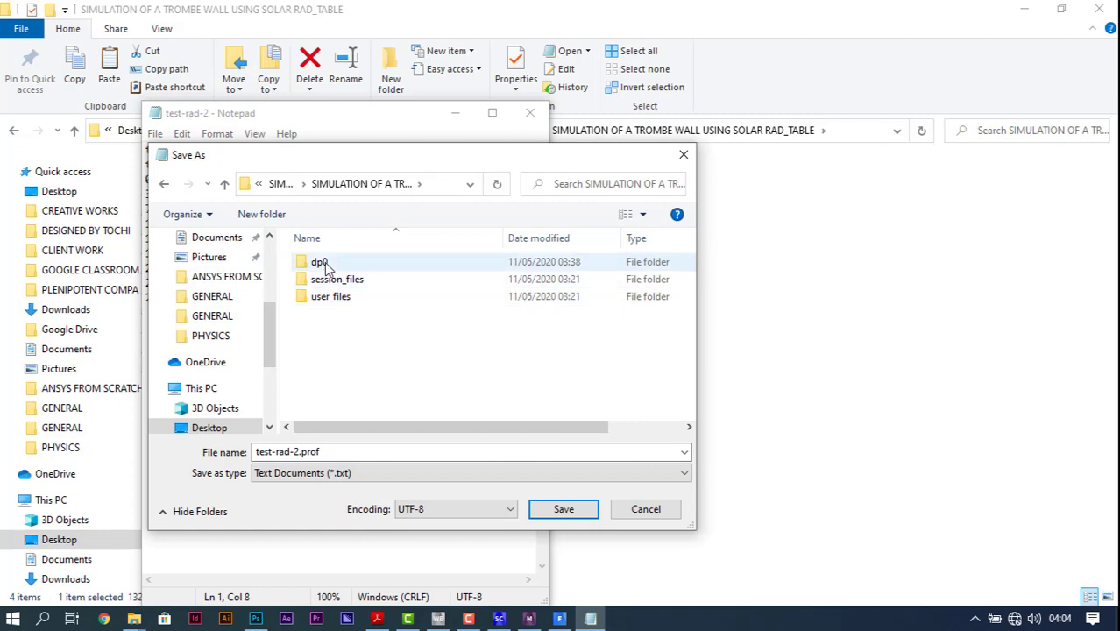
{"action": "double_click", "coordinate": [319, 262]}
{"action": "double_click", "coordinate": [326, 265]}
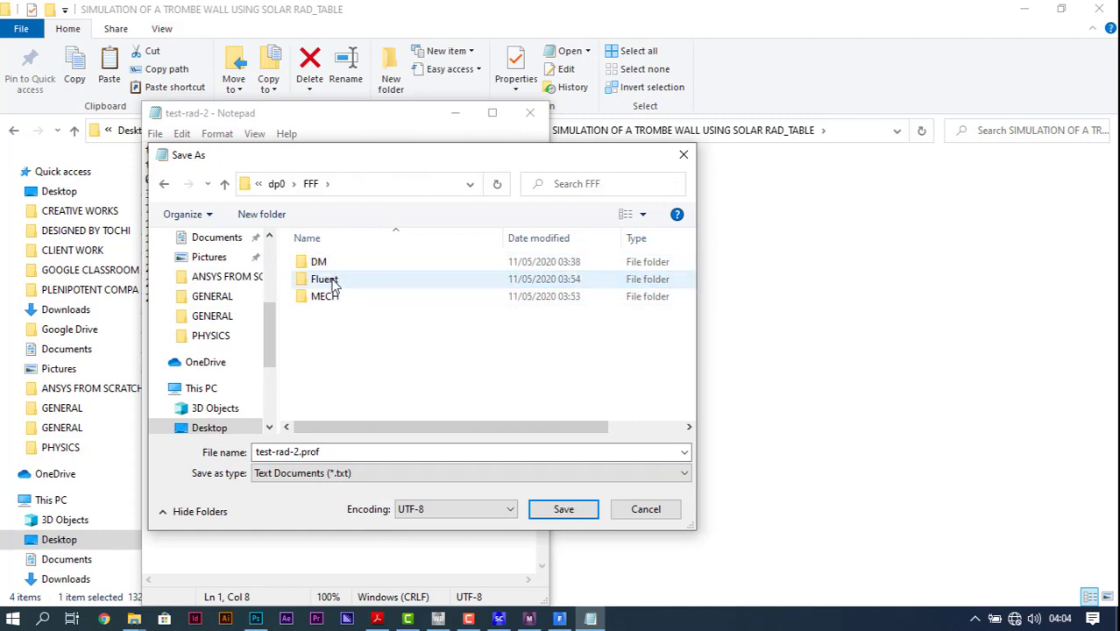
{"action": "left_click", "coordinate": [332, 281]}
{"action": "double_click", "coordinate": [325, 280]}
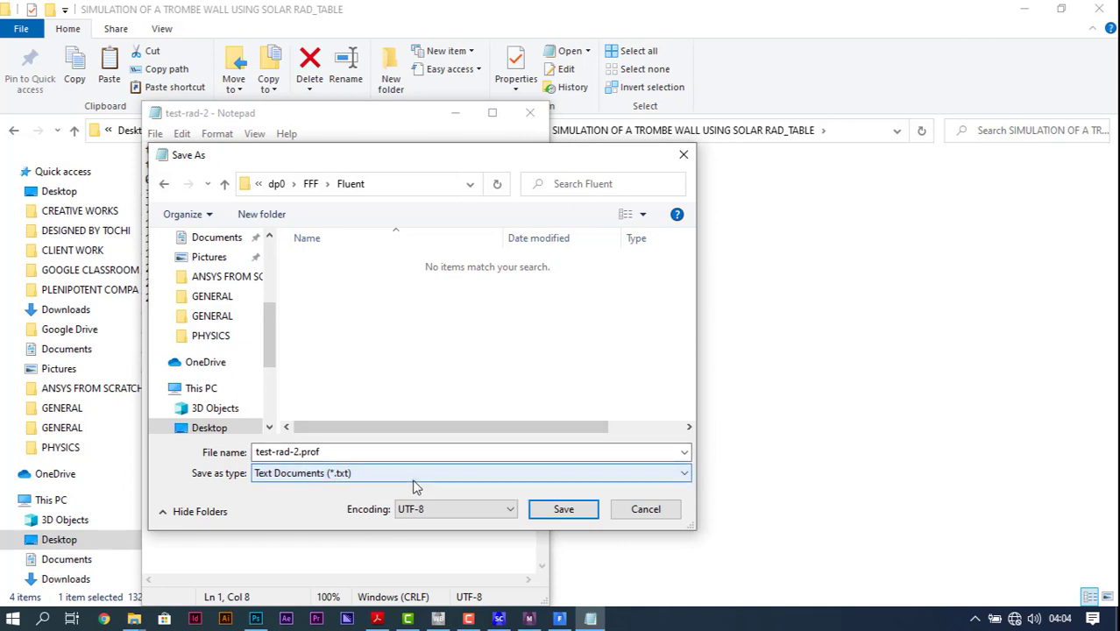
{"action": "left_click", "coordinate": [360, 477]}
{"action": "left_click", "coordinate": [298, 501]}
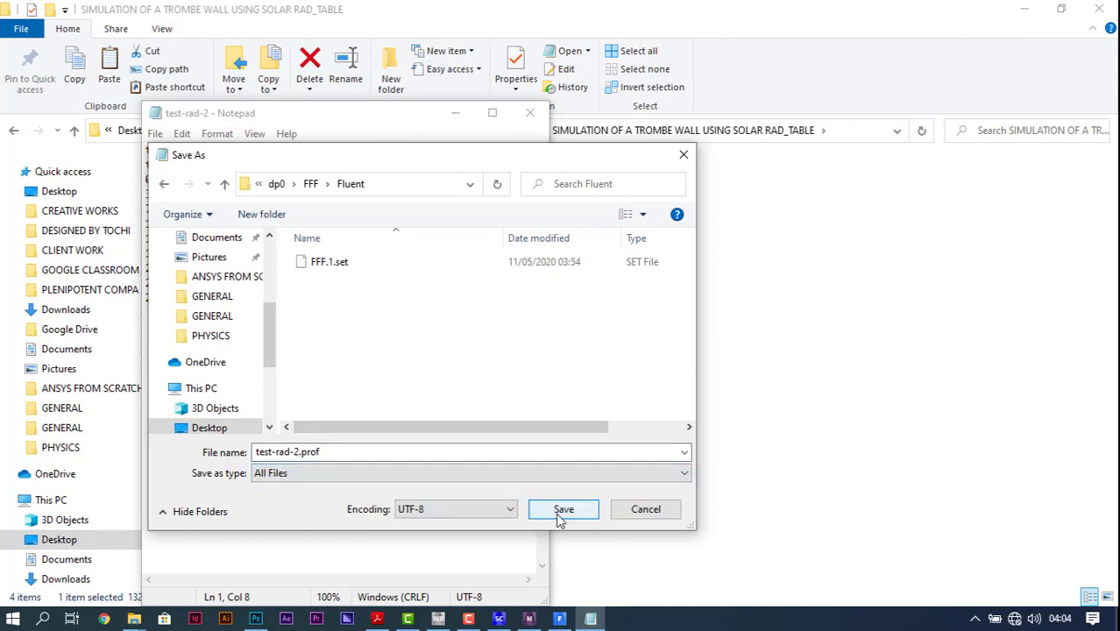
Step: Go back up to the main project folder in the save dialog and widen the name column to show full folder names
{"action": "left_click", "coordinate": [279, 185]}
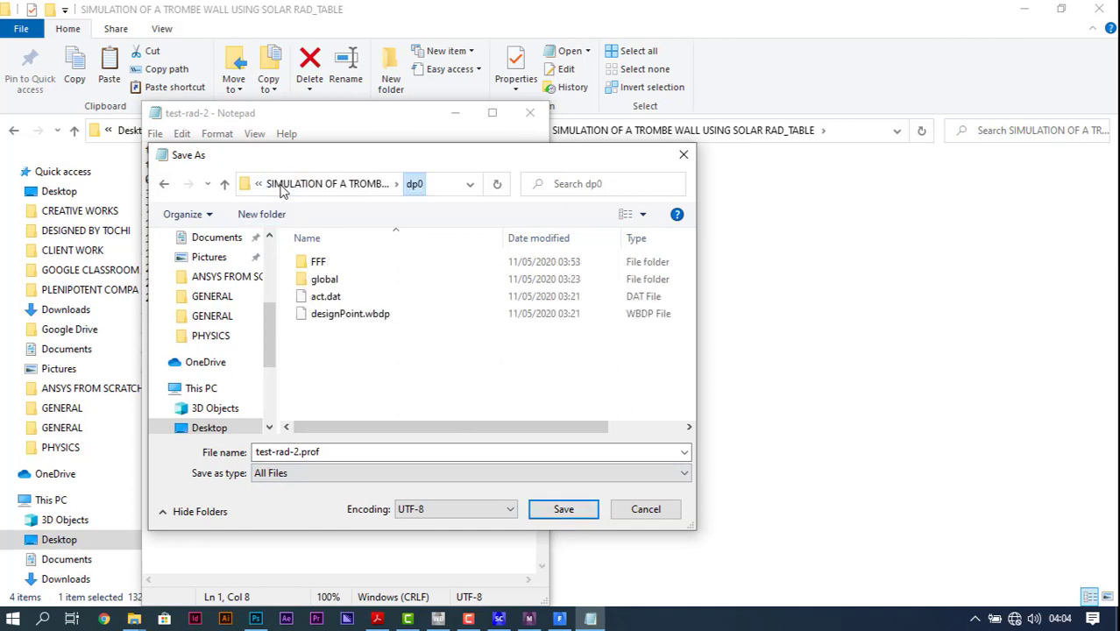
{"action": "left_click", "coordinate": [302, 185]}
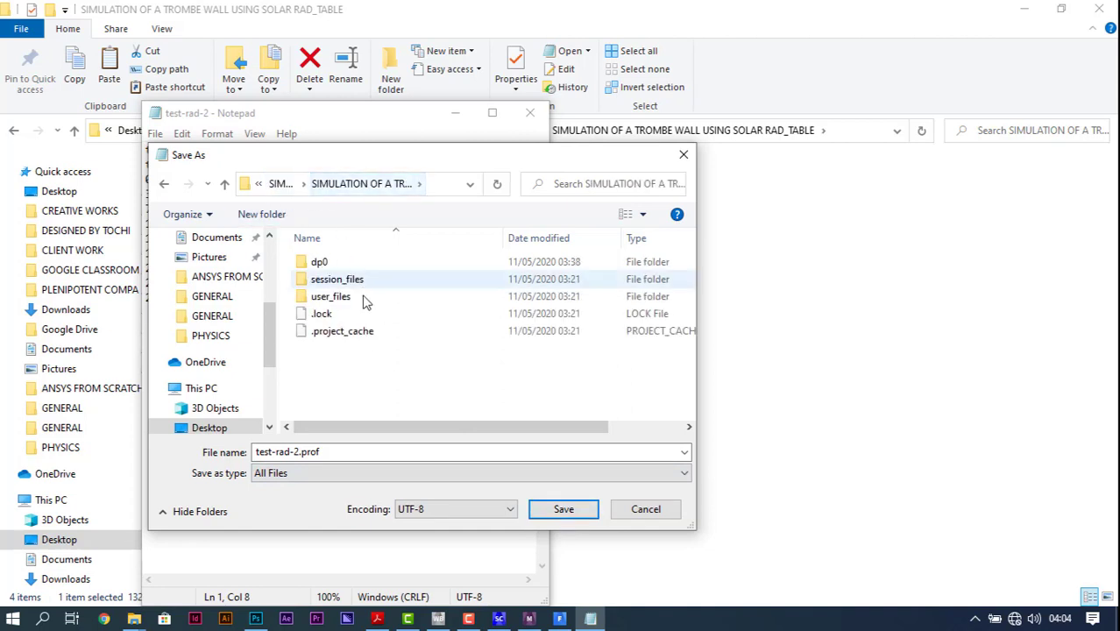
{"action": "double_click", "coordinate": [328, 263]}
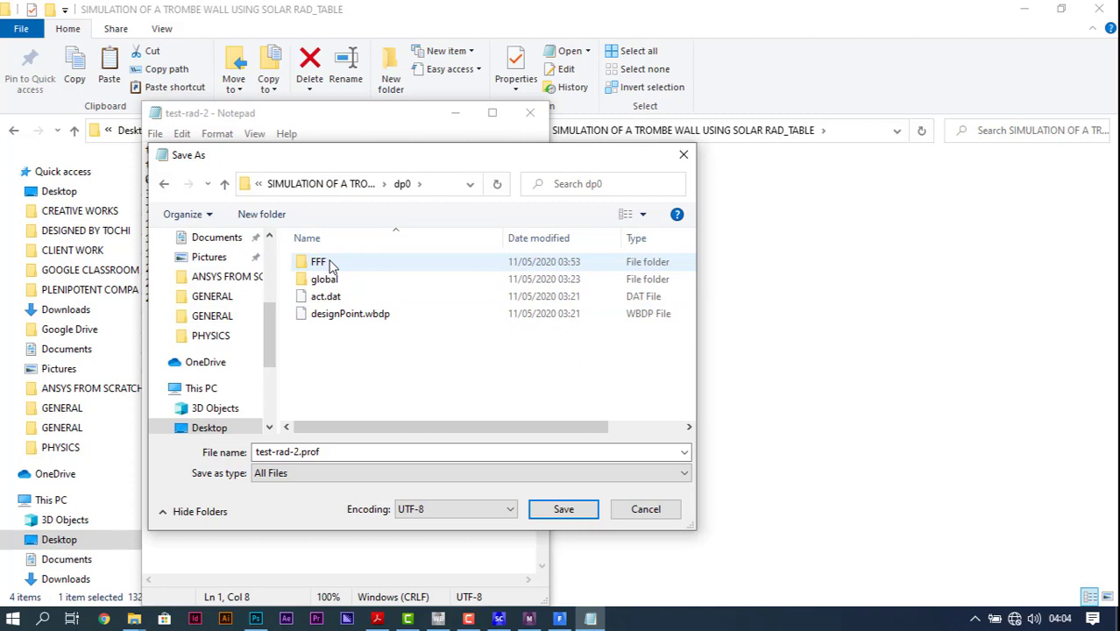
{"action": "left_click", "coordinate": [320, 185]}
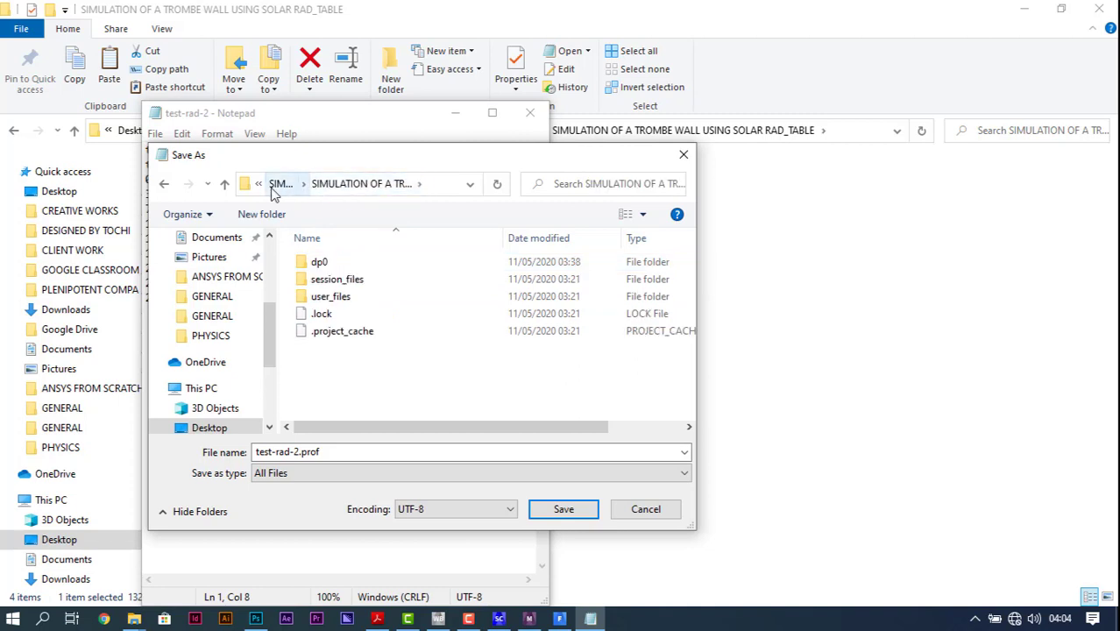
{"action": "left_click", "coordinate": [279, 185]}
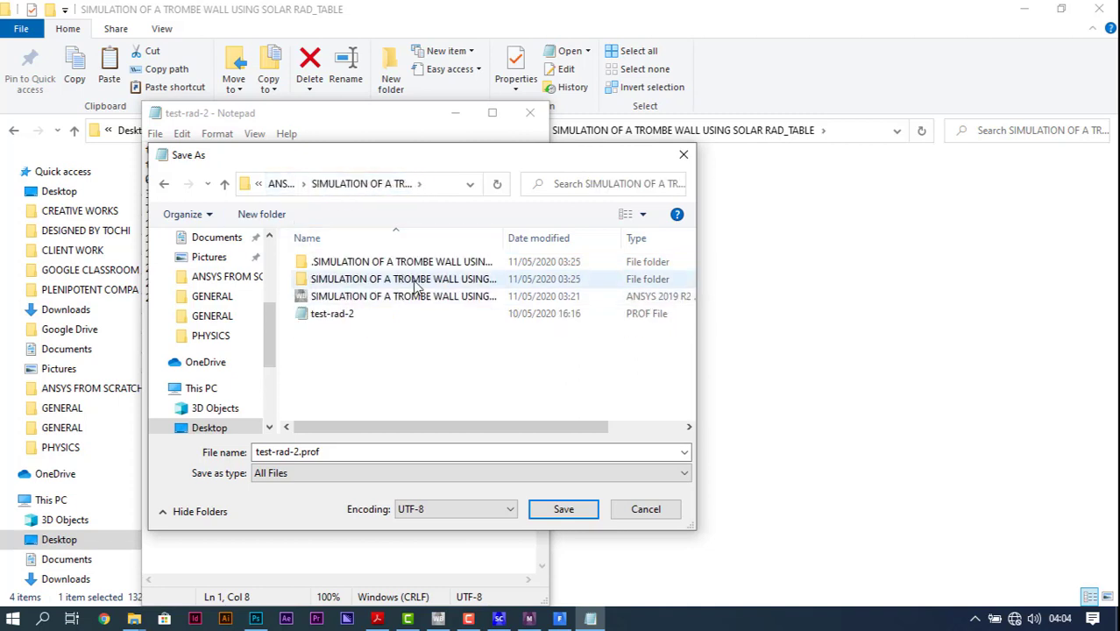
{"action": "left_click_drag", "start_coordinate": [507, 237], "coordinate": [657, 246]}
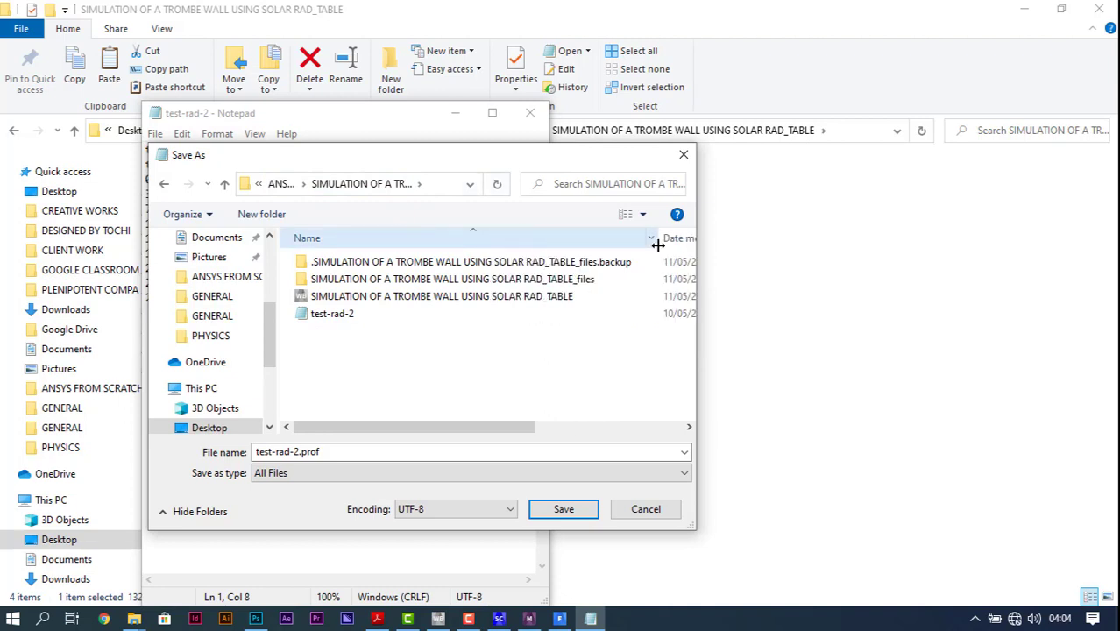
Step: Save test-rad-2.prof in the dp0 > FFF > Fluent folder inside the project's _files folder
{"action": "double_click", "coordinate": [585, 279]}
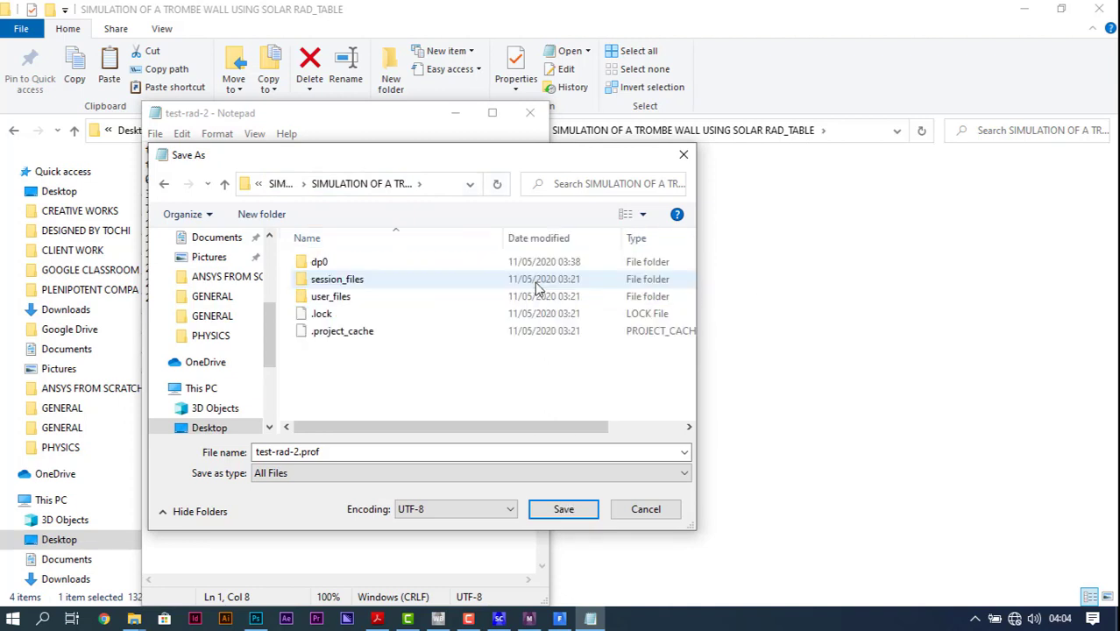
{"action": "double_click", "coordinate": [319, 263]}
{"action": "double_click", "coordinate": [335, 262]}
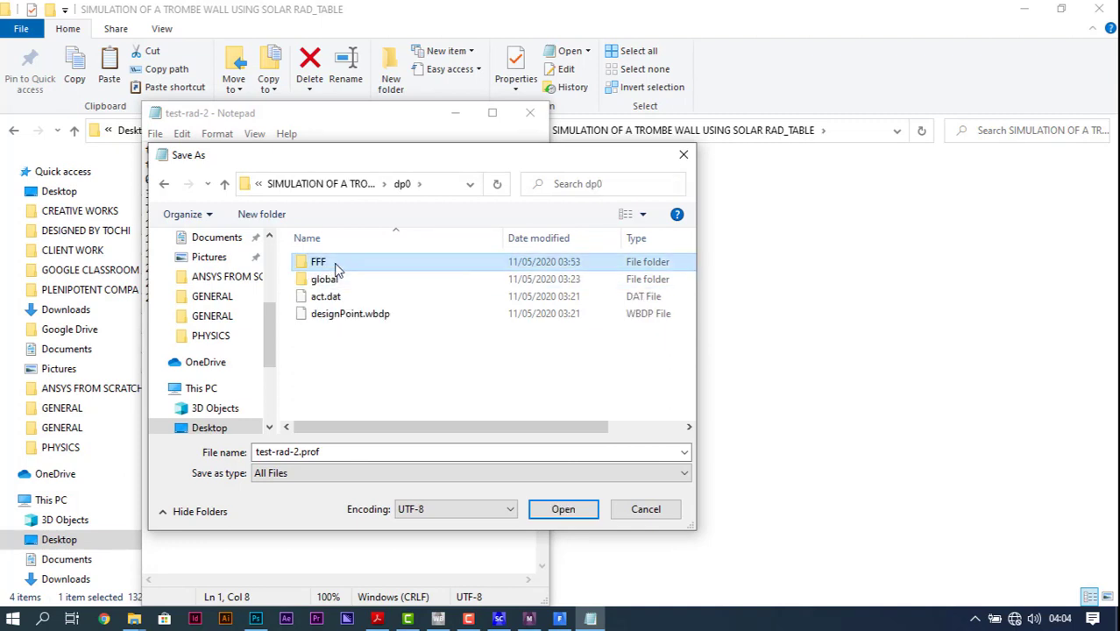
{"action": "left_click", "coordinate": [338, 279]}
{"action": "double_click", "coordinate": [339, 279]}
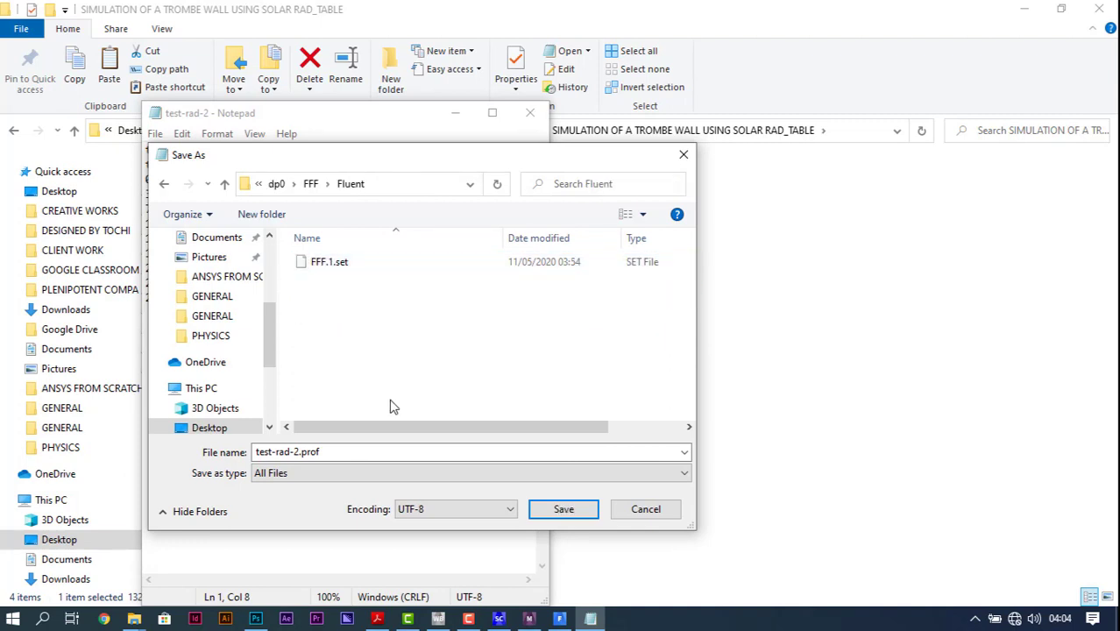
{"action": "left_click", "coordinate": [553, 509]}
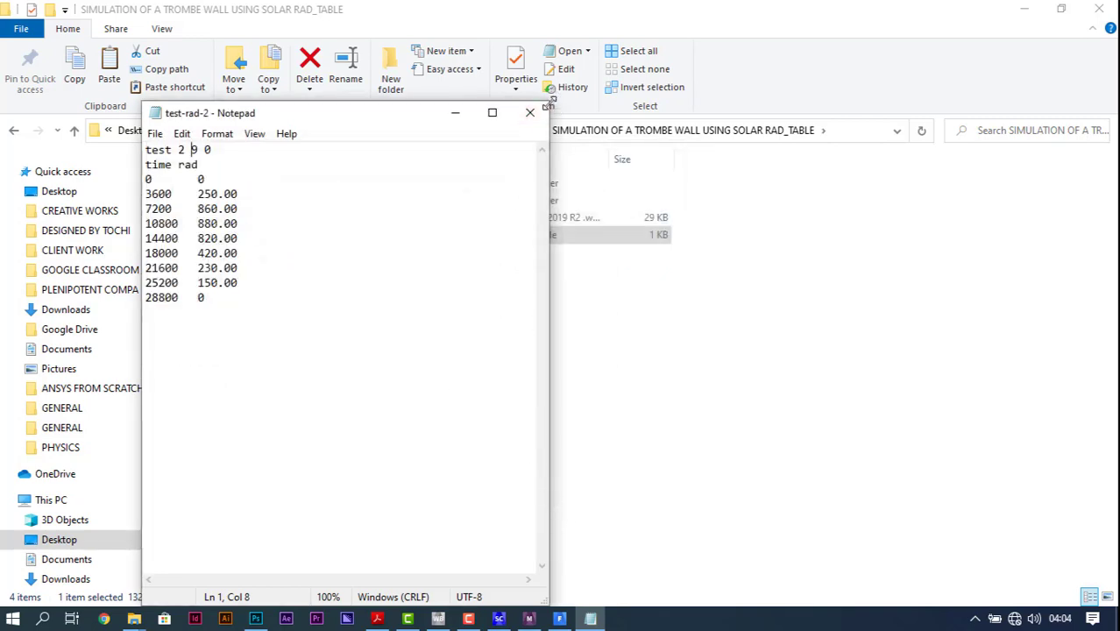
Step: Minimize Notepad, switch back to Fluent and list the top-level text commands in the console
{"action": "left_click", "coordinate": [466, 125]}
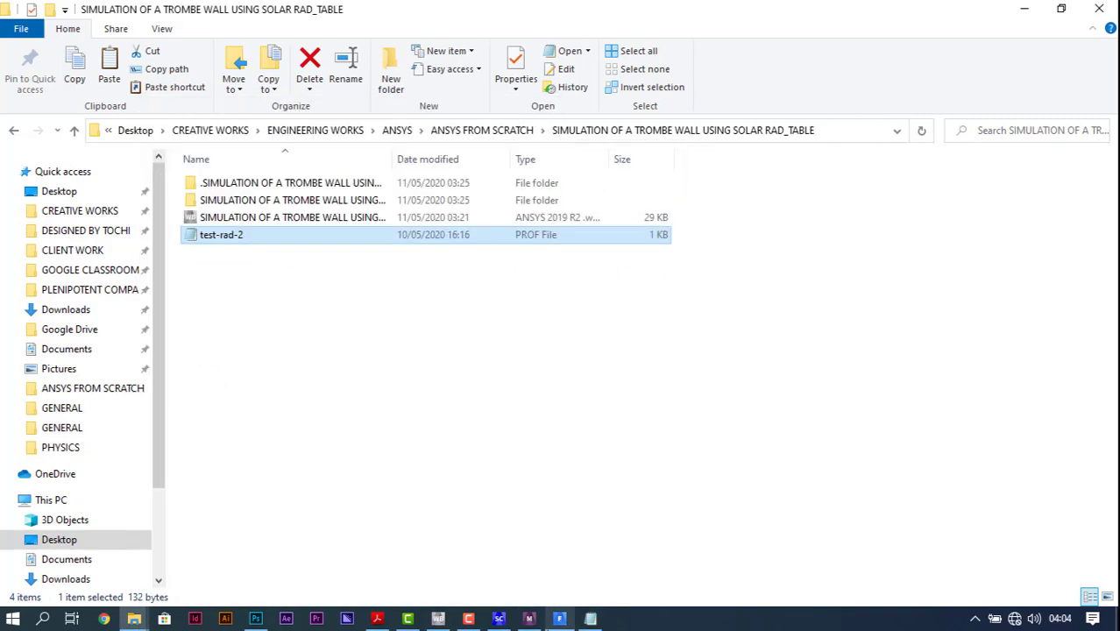
{"action": "left_click", "coordinate": [559, 619]}
{"action": "left_click", "coordinate": [941, 585]}
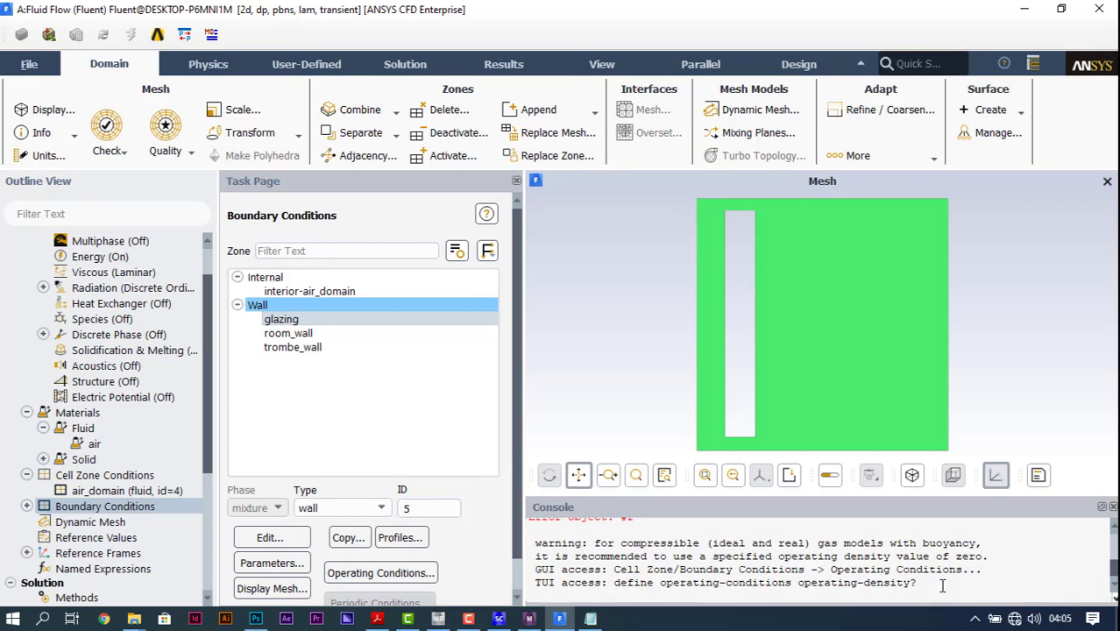
{"action": "key", "text": "Return"}
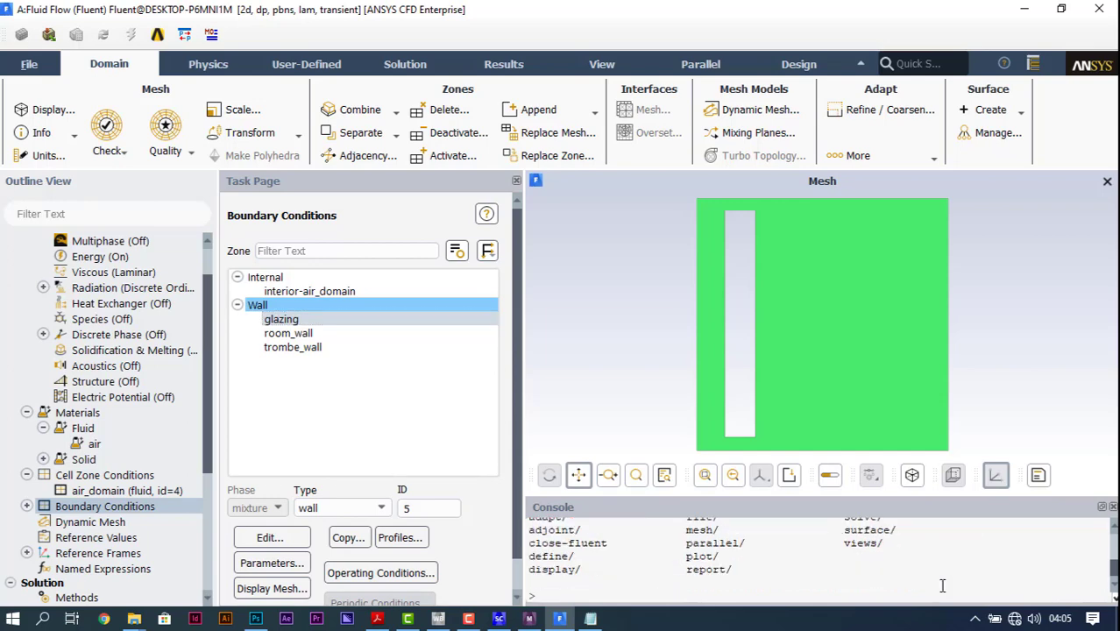
Step: Read the transient table test-rad-2.prof through the console's file > read-transient-table command
{"action": "type", "text": "file"}
{"action": "key", "text": "Return"}
{"action": "type", "text": "read-t"}
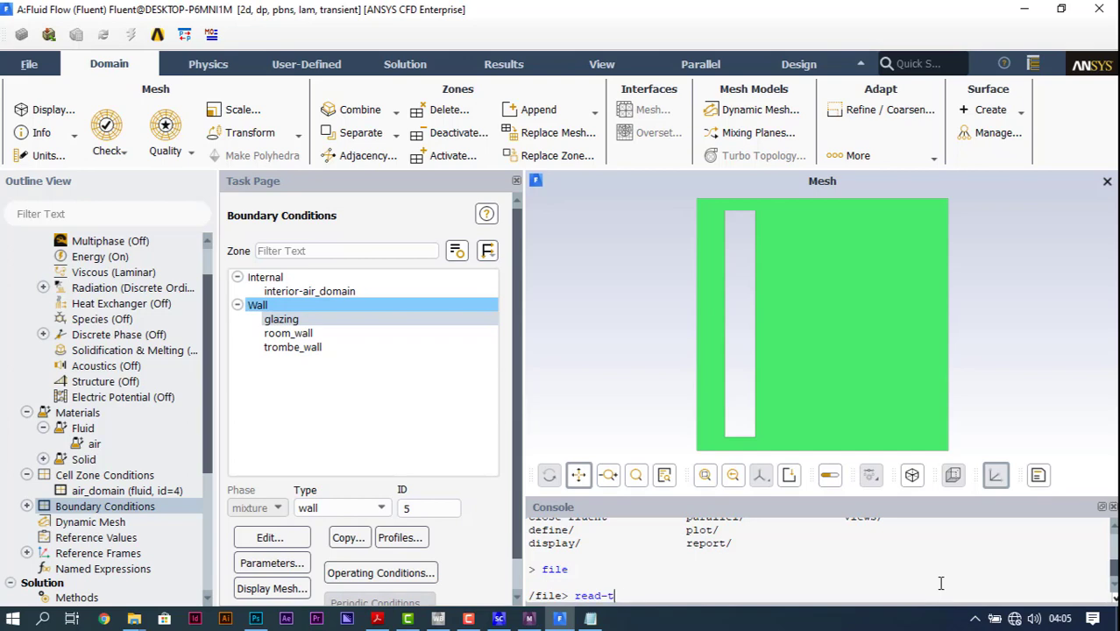
{"action": "type", "text": "ransient-table"}
{"action": "key", "text": "Return"}
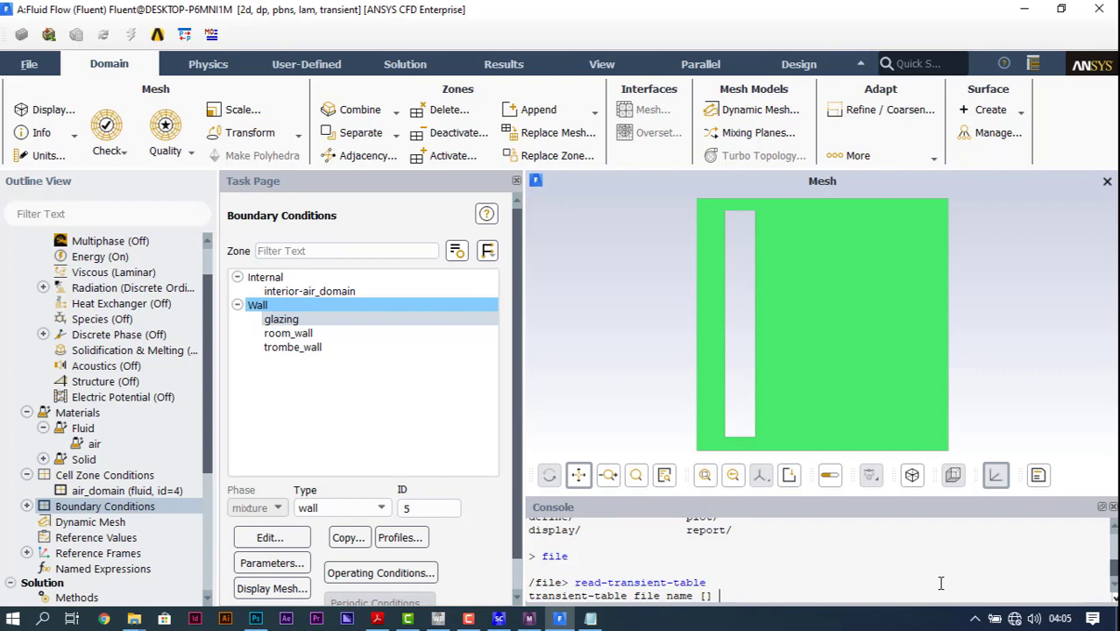
{"action": "type", "text": "test-rad-2.prof"}
{"action": "key", "text": "Return"}
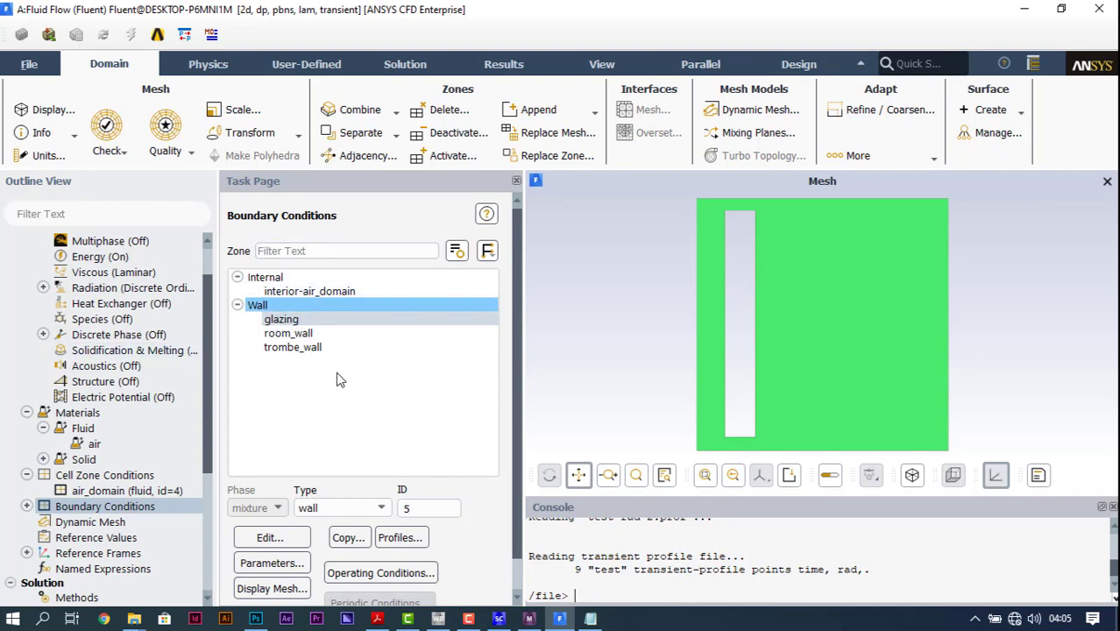
Step: Assign the test rad profile as the heat flux in the glazing wall's thermal conditions
{"action": "double_click", "coordinate": [334, 322]}
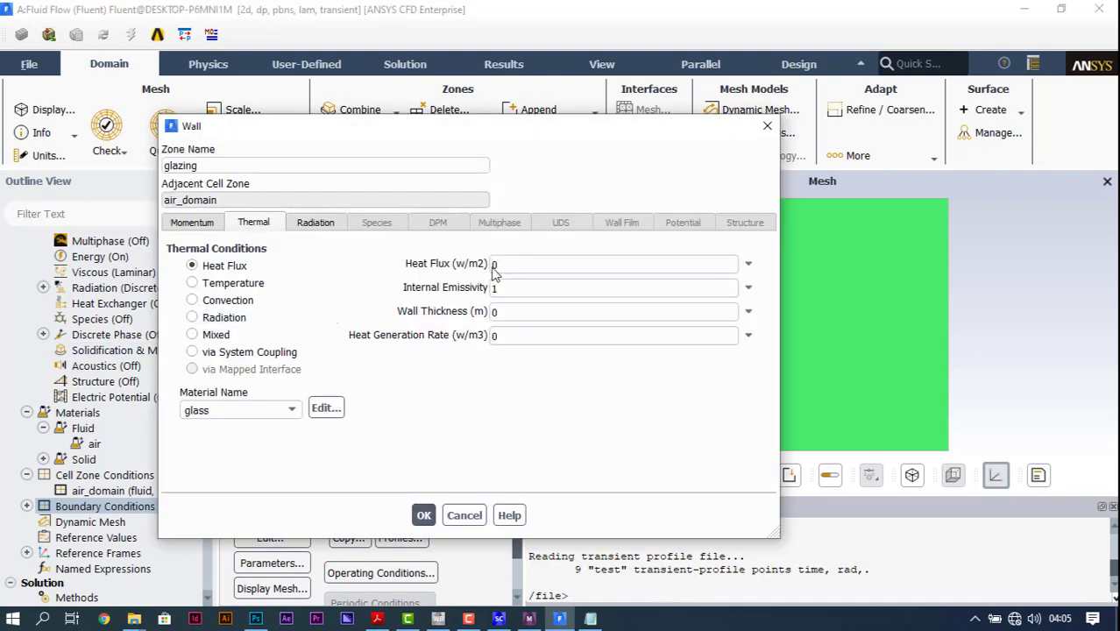
{"action": "left_click", "coordinate": [747, 263]}
{"action": "left_click", "coordinate": [560, 376]}
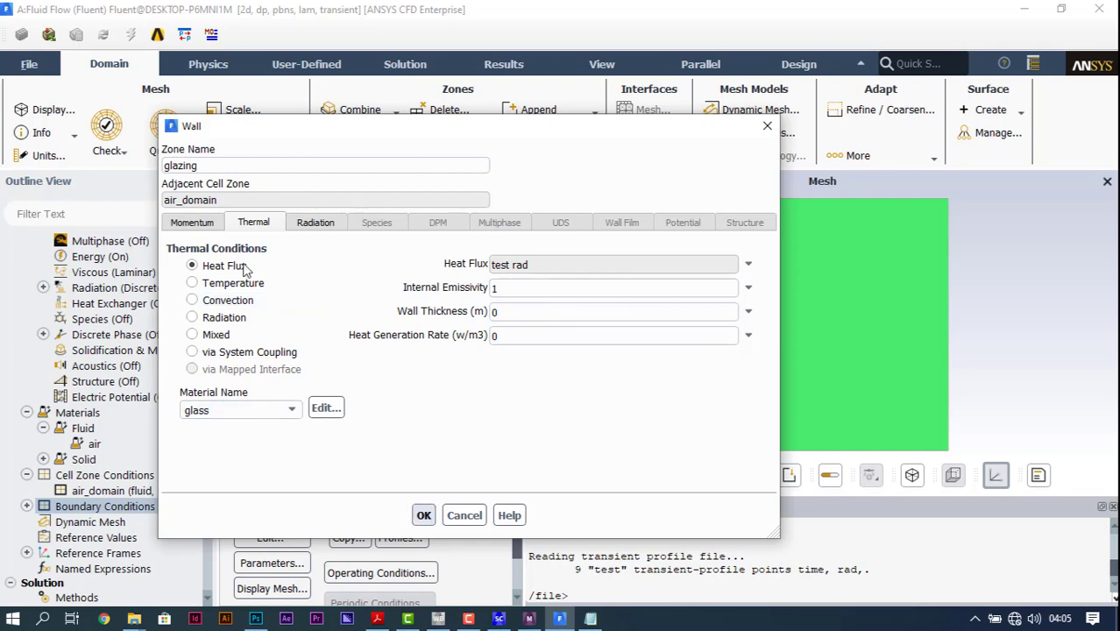
Step: Make the glazing semi-transparent to radiation and assign the test rad profile as its diffuse irradiation
{"action": "left_click", "coordinate": [308, 225]}
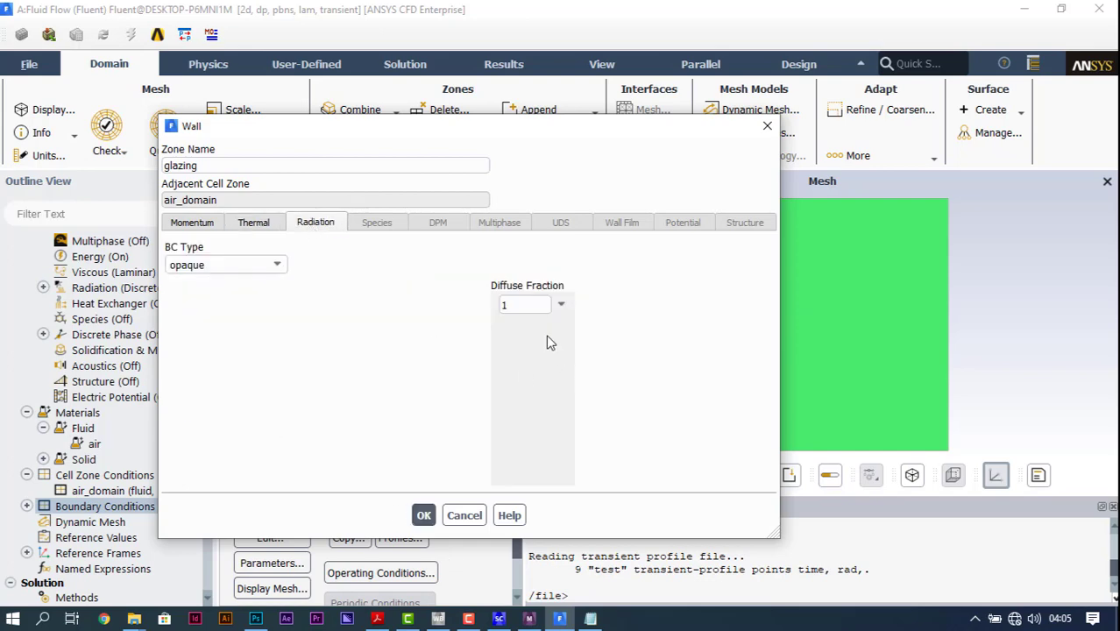
{"action": "left_click", "coordinate": [274, 266]}
{"action": "left_click", "coordinate": [238, 294]}
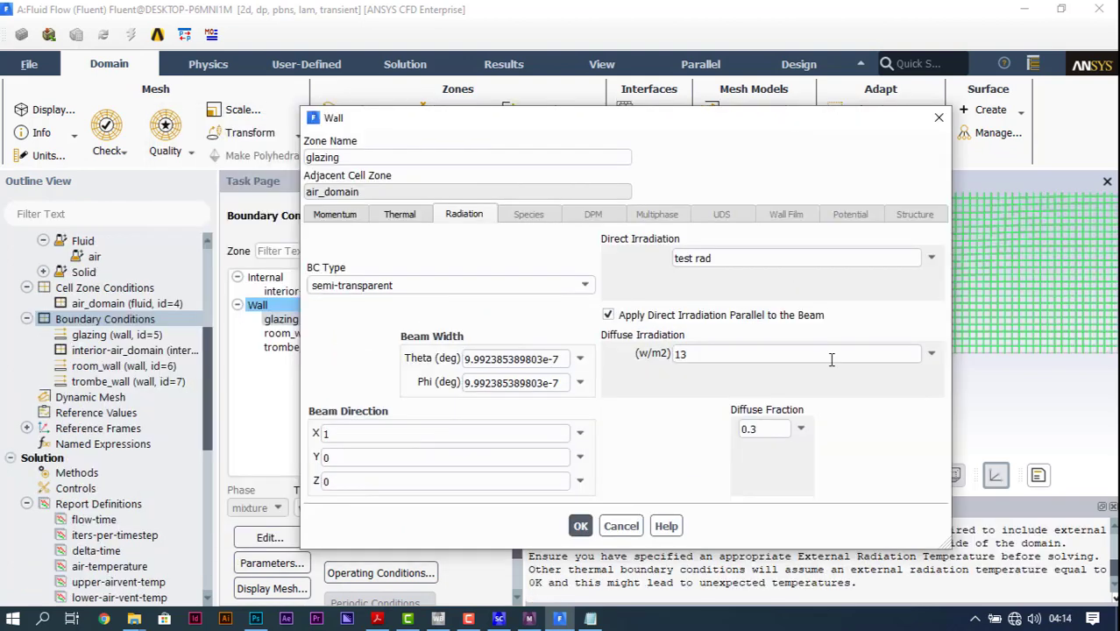
{"action": "left_click", "coordinate": [931, 353]}
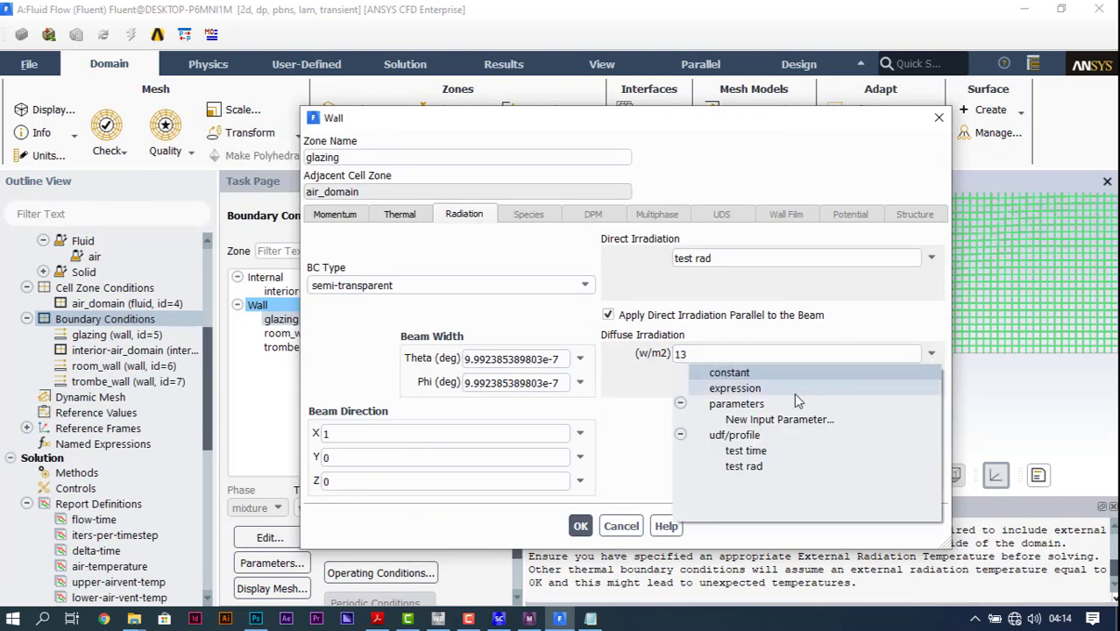
{"action": "left_click", "coordinate": [753, 465]}
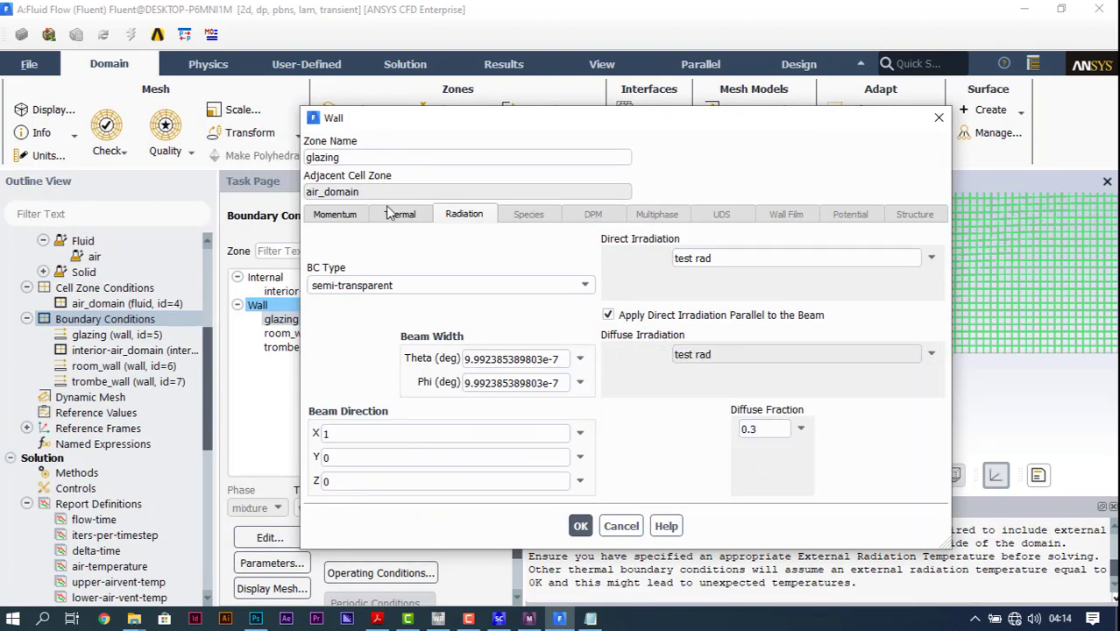
Step: Switch the glazing's thermal condition to Mixed and apply the wall settings
{"action": "left_click", "coordinate": [391, 213]}
{"action": "left_click", "coordinate": [355, 326]}
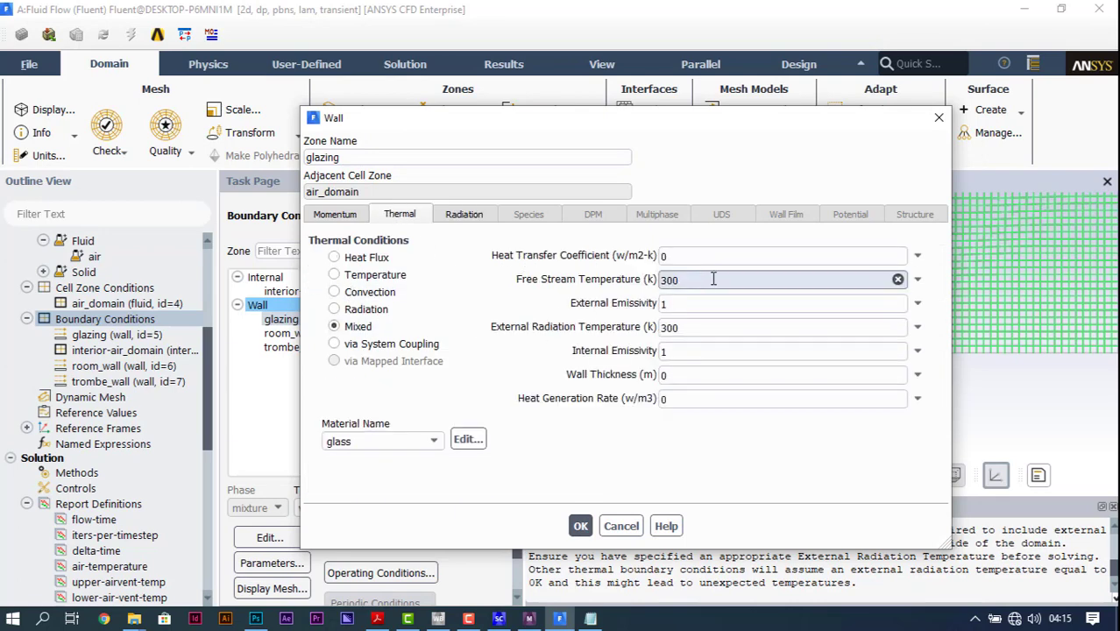
{"action": "left_click", "coordinate": [721, 331]}
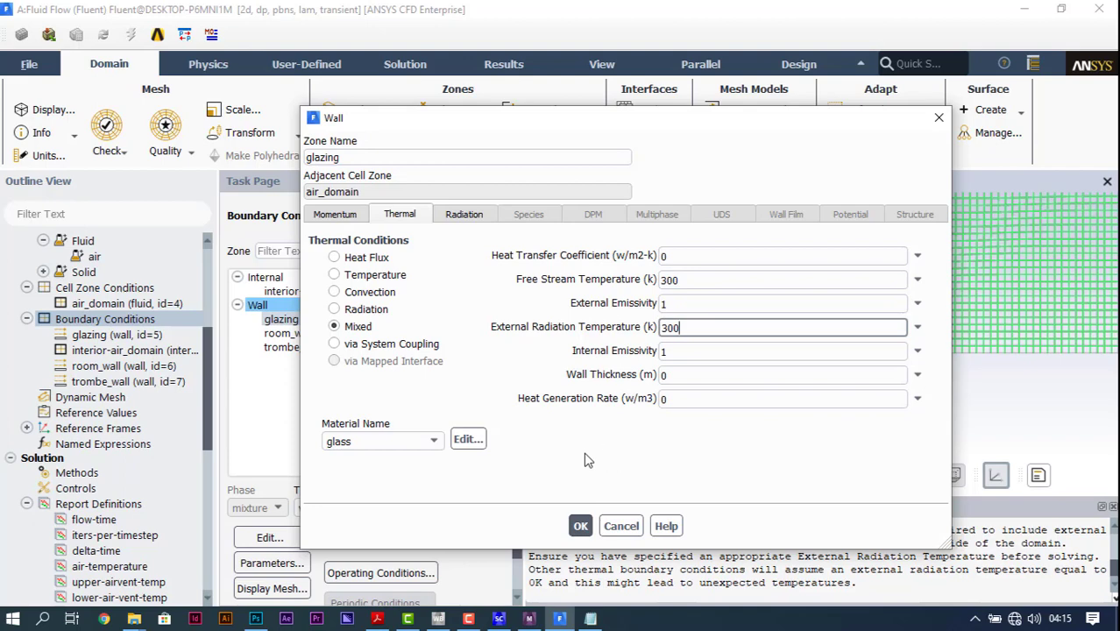
{"action": "left_click", "coordinate": [580, 526]}
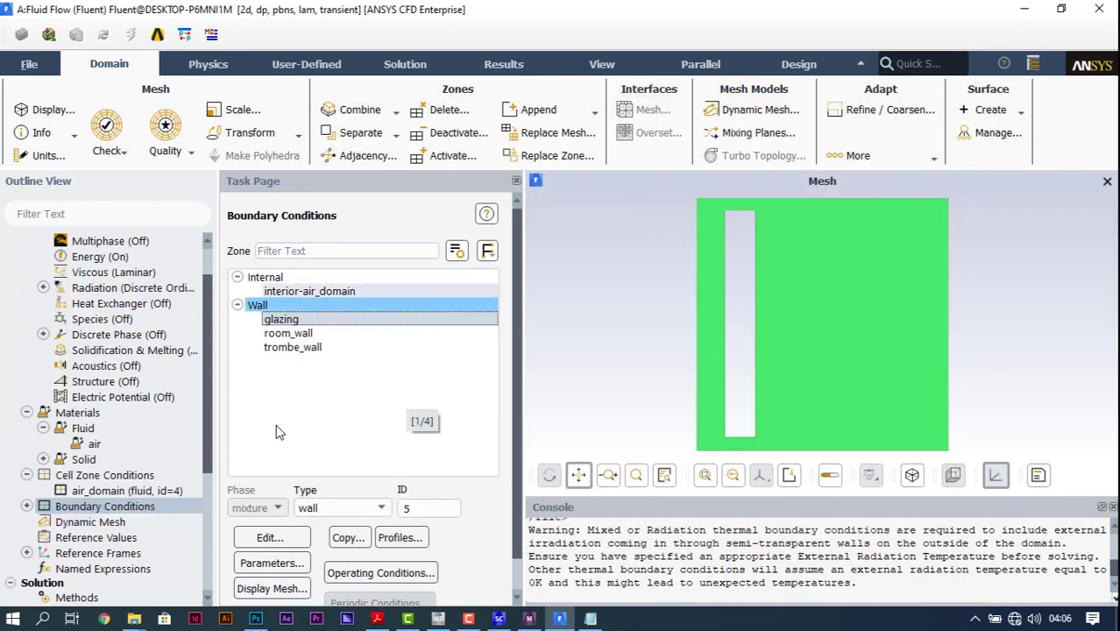
Step: Assign brick-wall as the material in room_wall's thermal settings and apply the boundary condition
{"action": "left_click", "coordinate": [289, 333]}
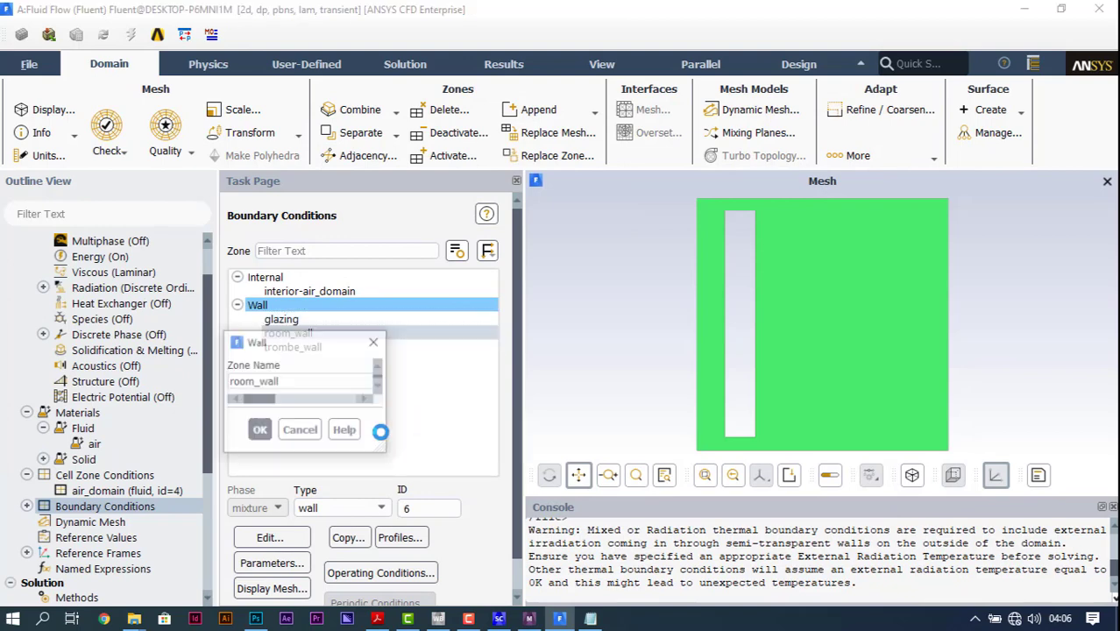
{"action": "left_click_drag", "start_coordinate": [413, 342], "coordinate": [415, 142]}
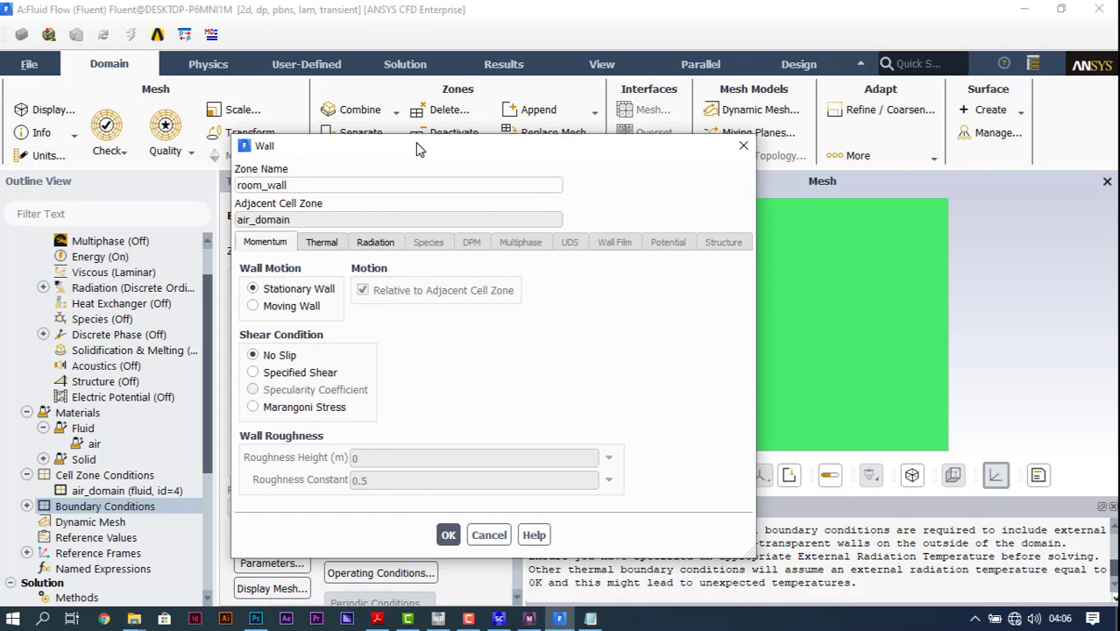
{"action": "left_click", "coordinate": [321, 242]}
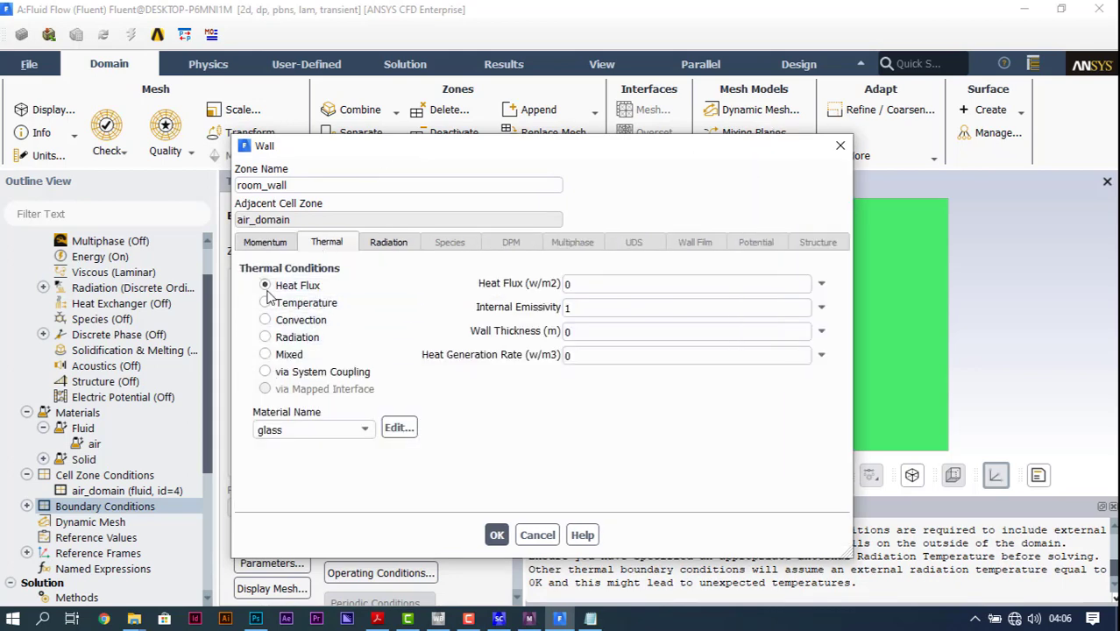
{"action": "left_click", "coordinate": [361, 428]}
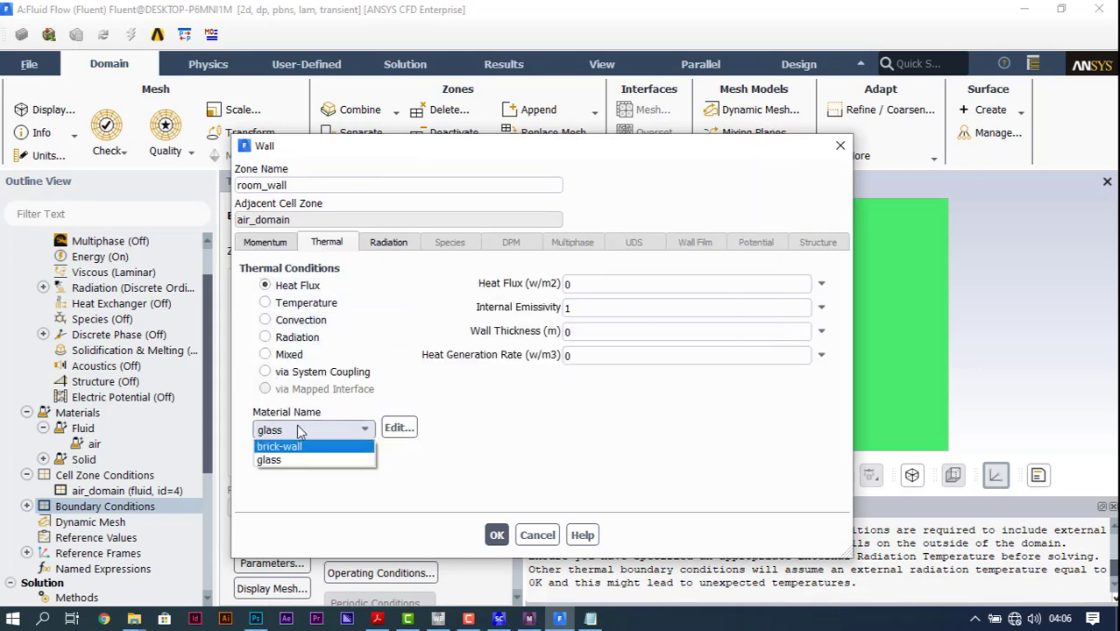
{"action": "left_click", "coordinate": [301, 448]}
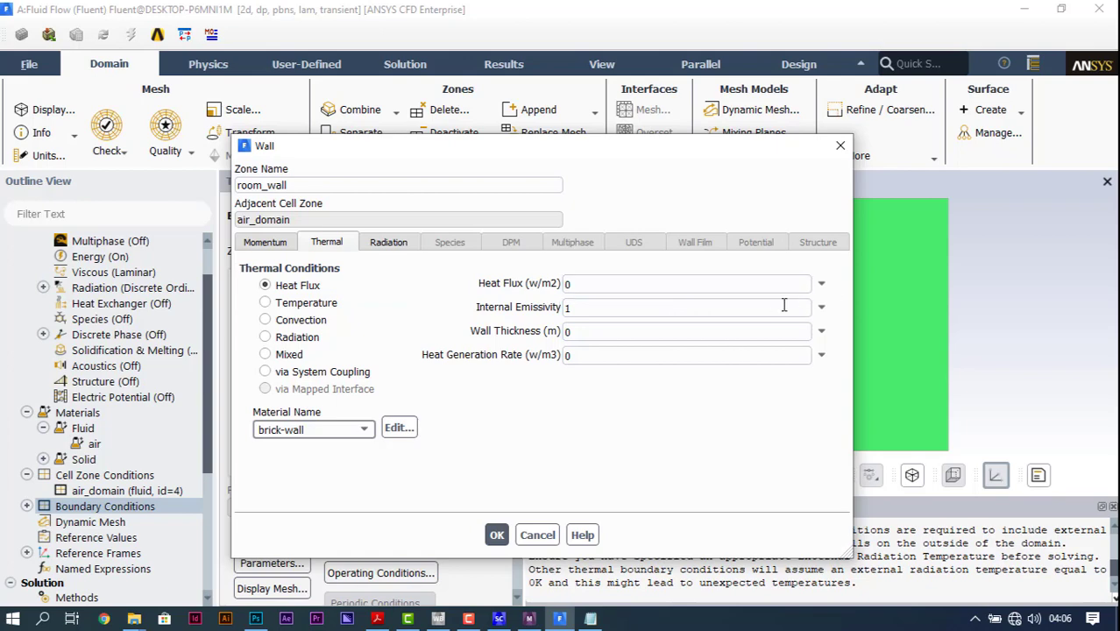
{"action": "left_click", "coordinate": [493, 530]}
Step: Give trombe_wall a Temperature thermal condition at 300 K with brick-wall as its material
{"action": "left_click", "coordinate": [308, 351]}
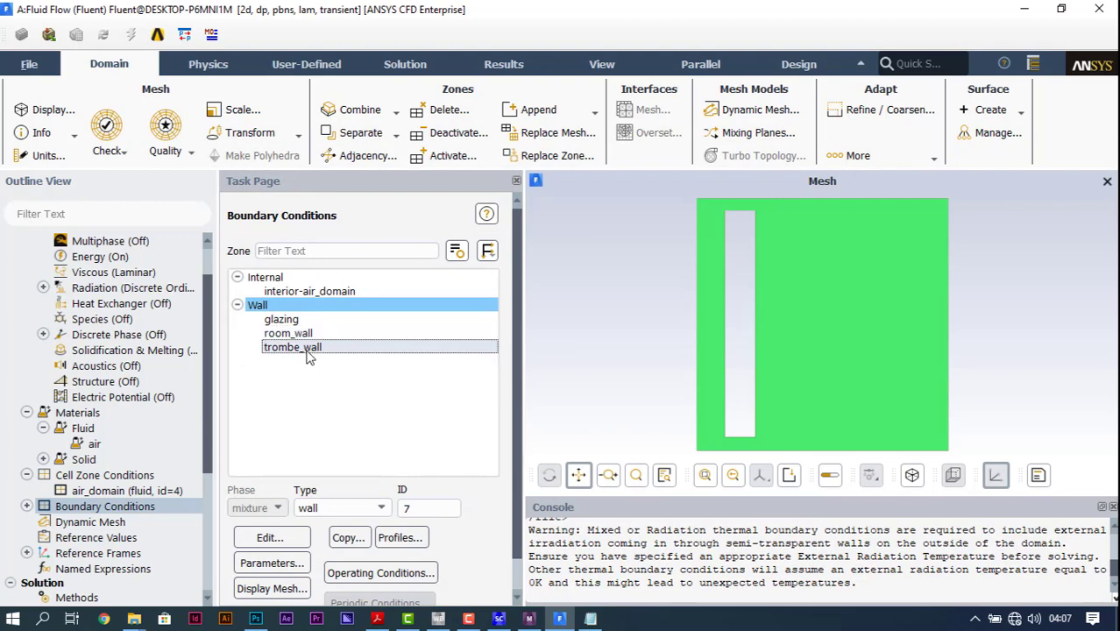
{"action": "double_click", "coordinate": [308, 351]}
{"action": "left_click_drag", "start_coordinate": [319, 349], "coordinate": [399, 127]}
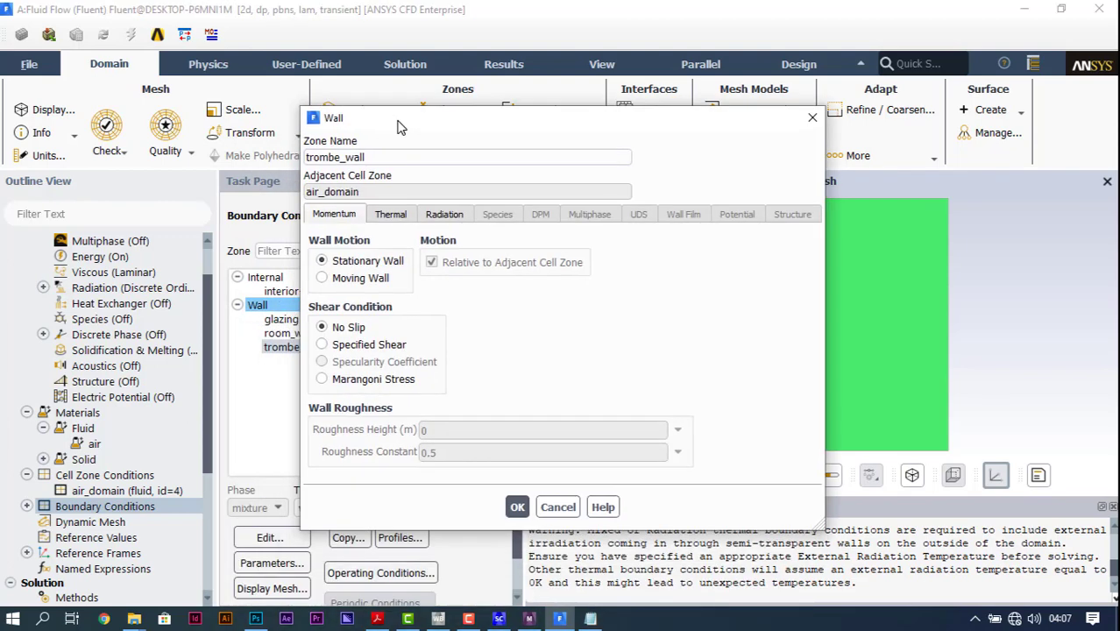
{"action": "left_click", "coordinate": [391, 214]}
{"action": "left_click", "coordinate": [377, 276]}
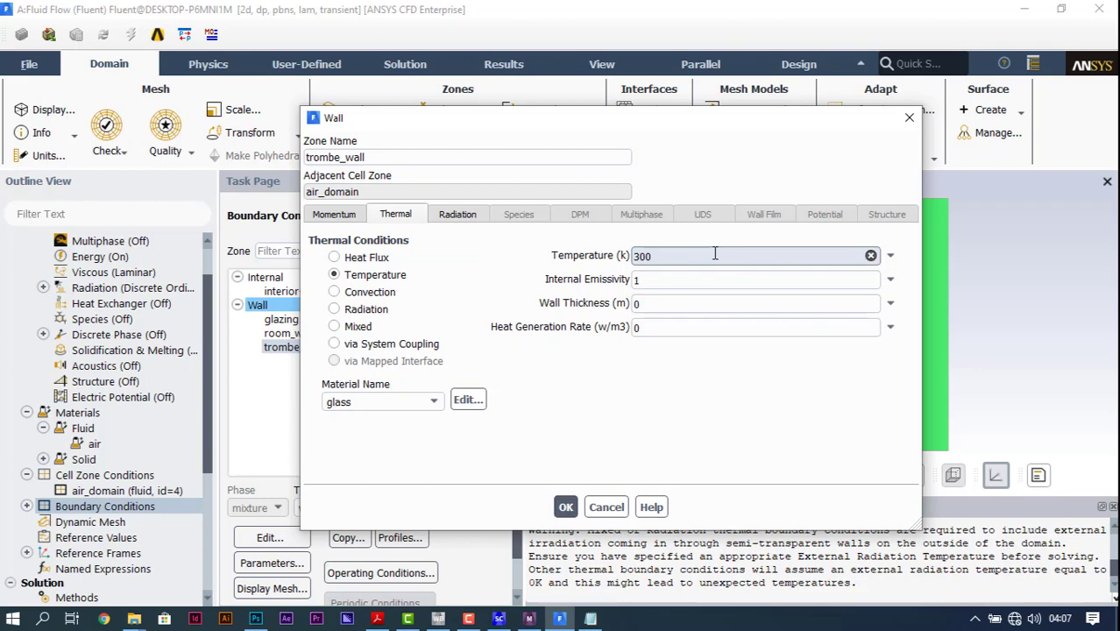
{"action": "left_click", "coordinate": [431, 401]}
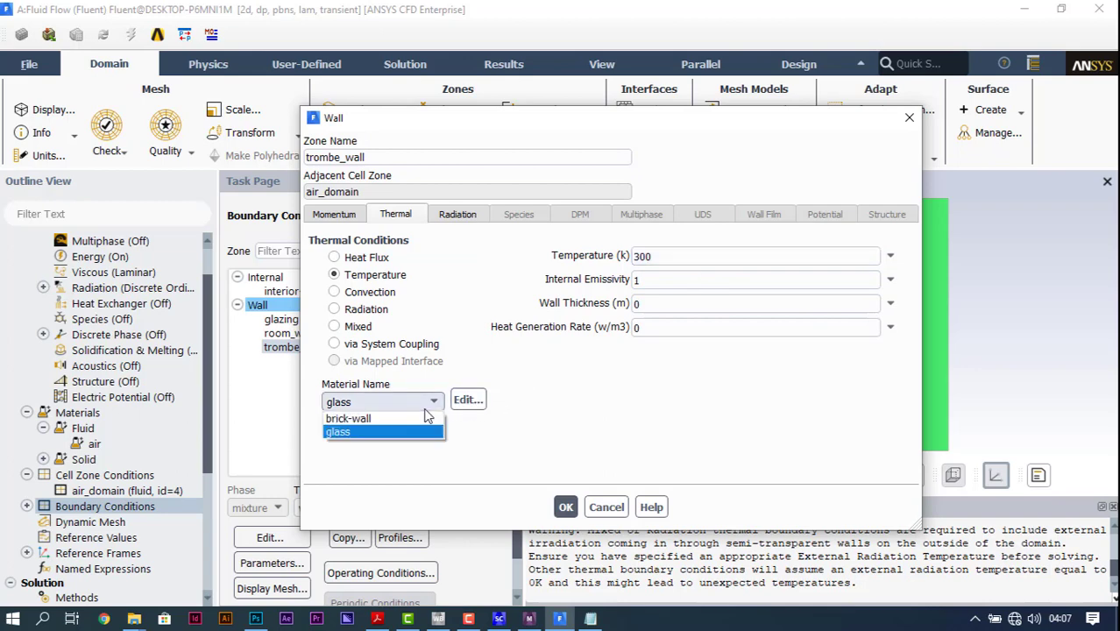
{"action": "left_click", "coordinate": [427, 419]}
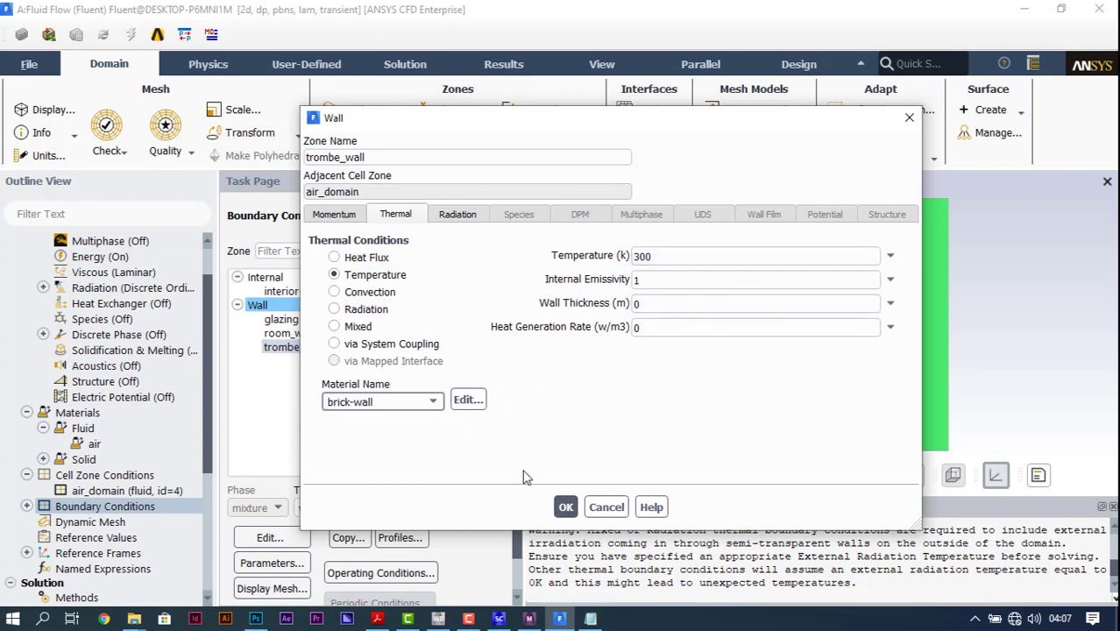
{"action": "left_click", "coordinate": [566, 506]}
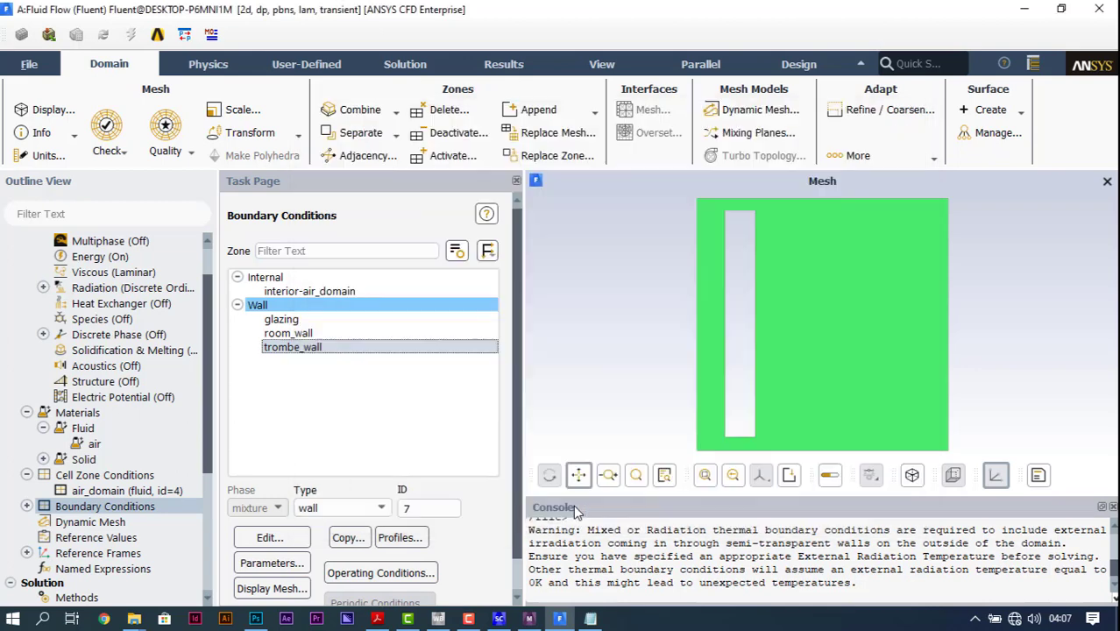
Step: Create a new area-weighted average surface report in the solution's report definitions
{"action": "left_click", "coordinate": [105, 508]}
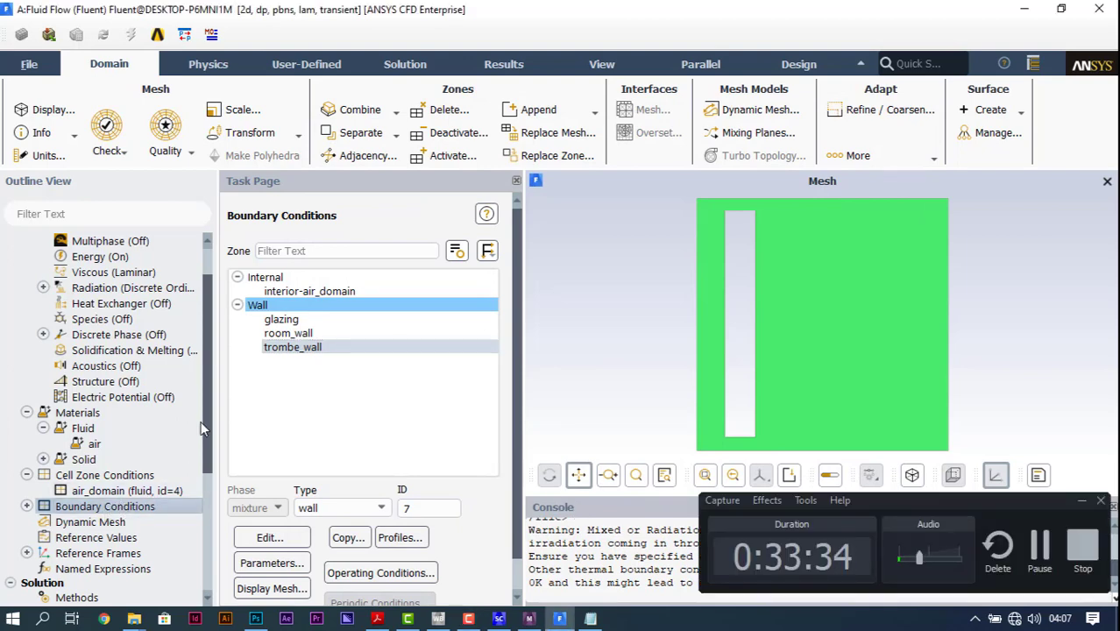
{"action": "scroll", "coordinate": [132, 423], "scroll_direction": "down", "scroll_amount": 3}
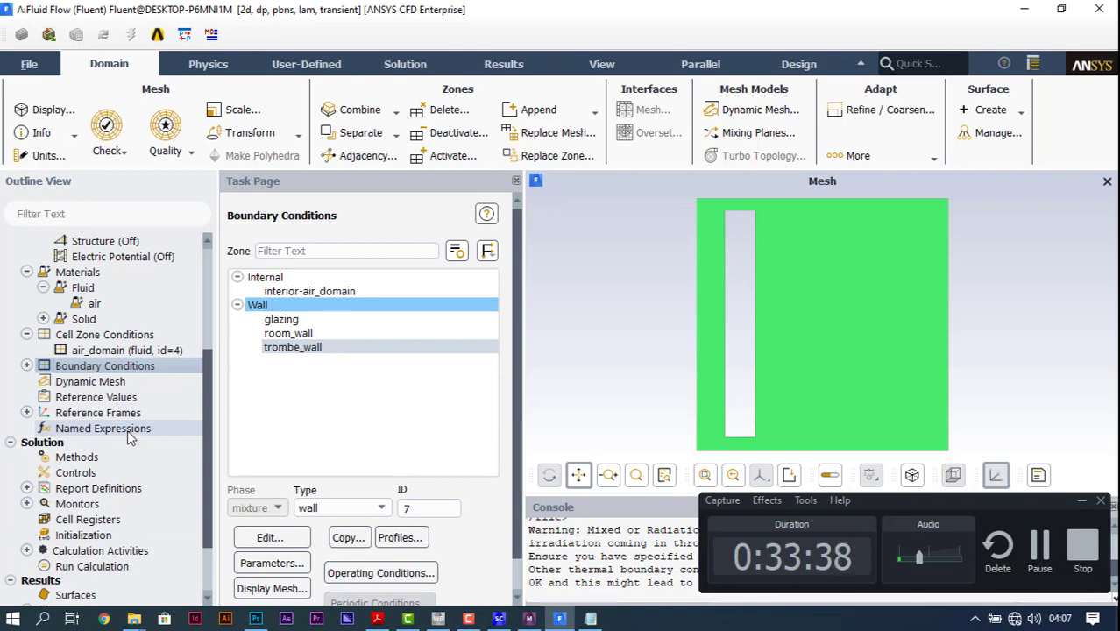
{"action": "left_click", "coordinate": [1081, 503]}
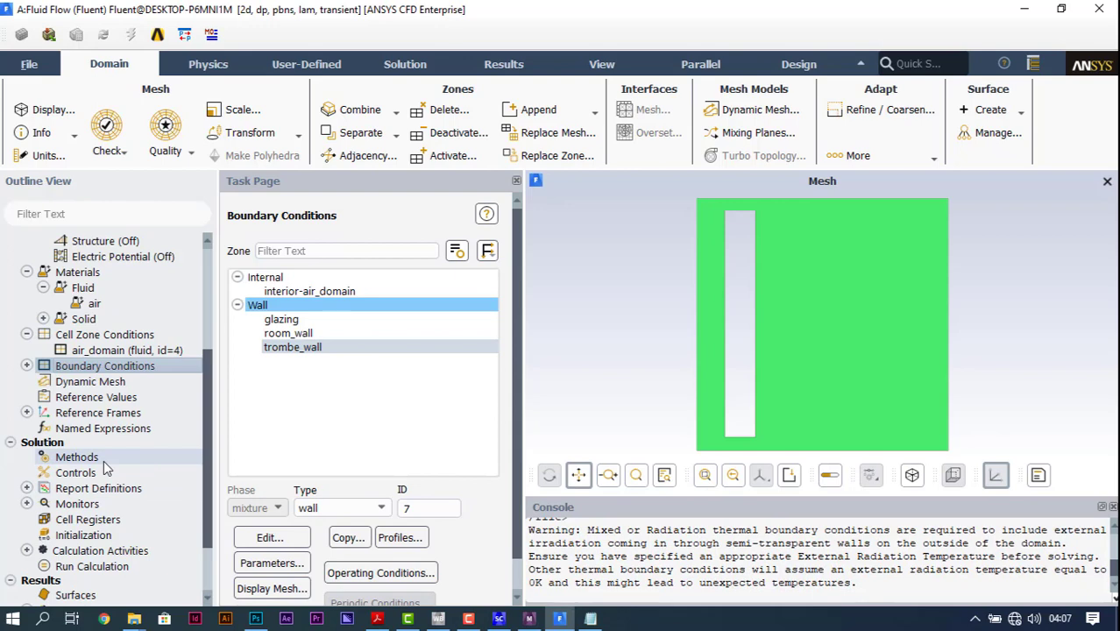
{"action": "double_click", "coordinate": [77, 489]}
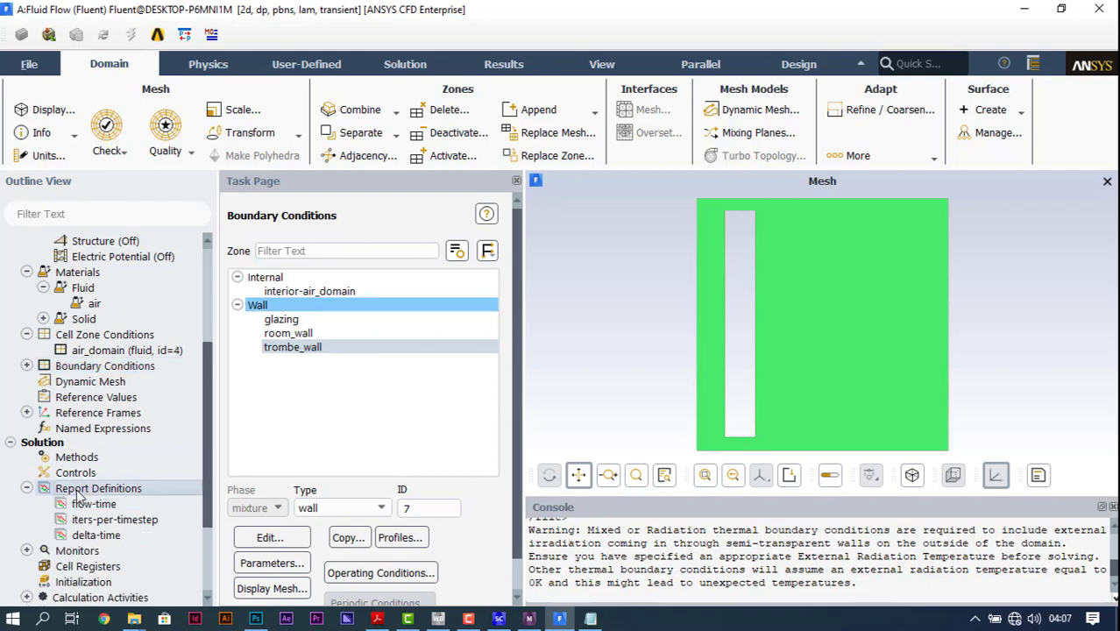
{"action": "left_click_drag", "start_coordinate": [346, 270], "coordinate": [399, 67]}
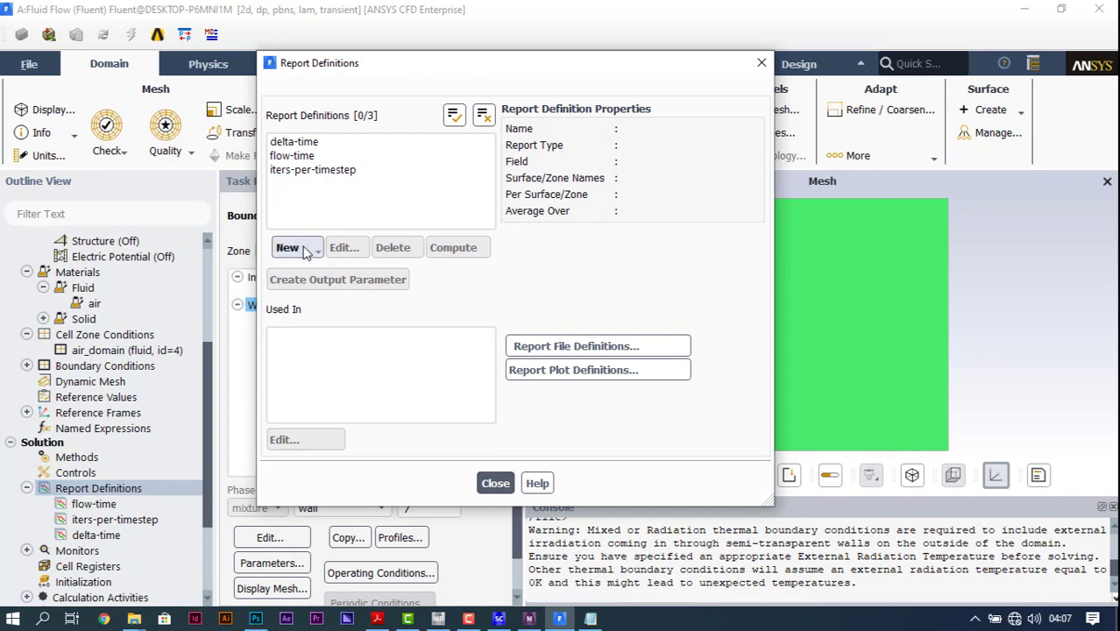
{"action": "left_click", "coordinate": [304, 251]}
{"action": "mouse_move", "coordinate": [345, 296]}
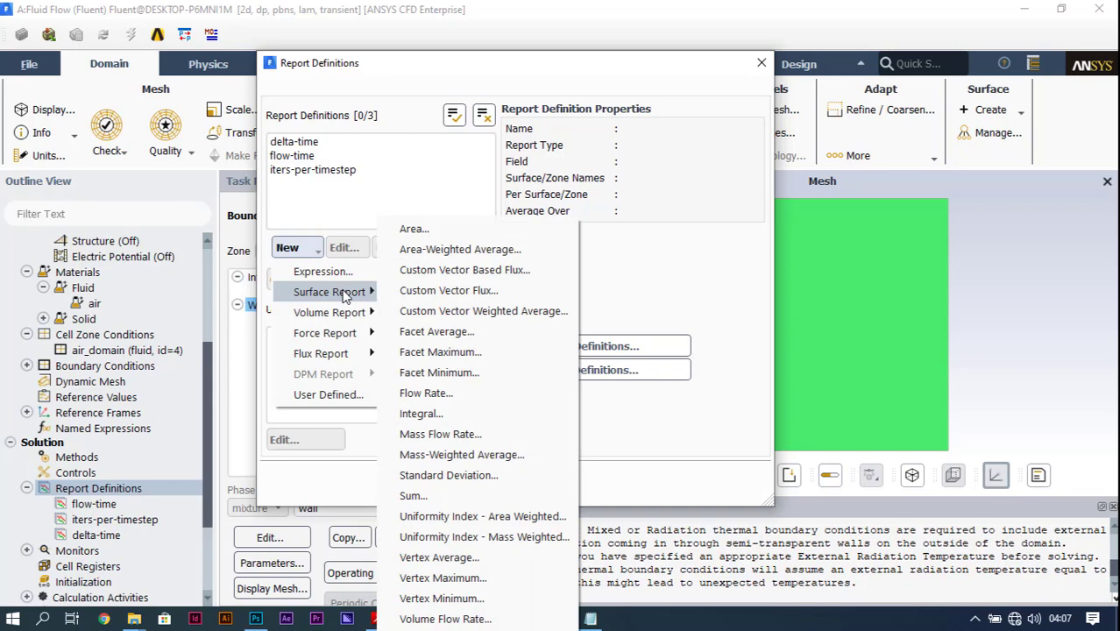
{"action": "left_click", "coordinate": [427, 250]}
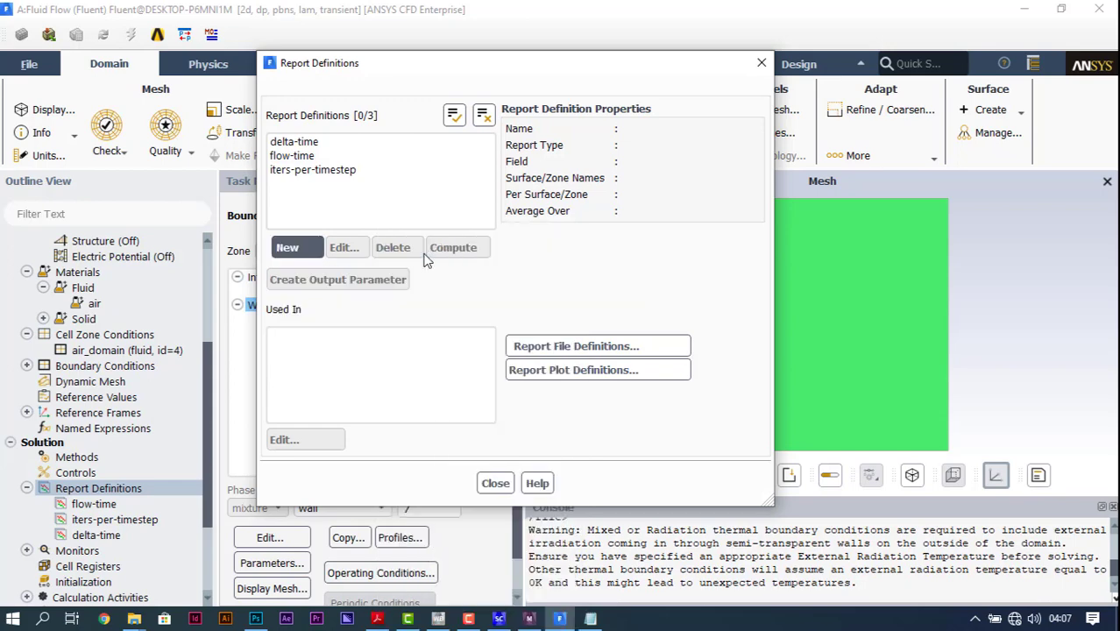
{"action": "left_click_drag", "start_coordinate": [389, 347], "coordinate": [460, 29]}
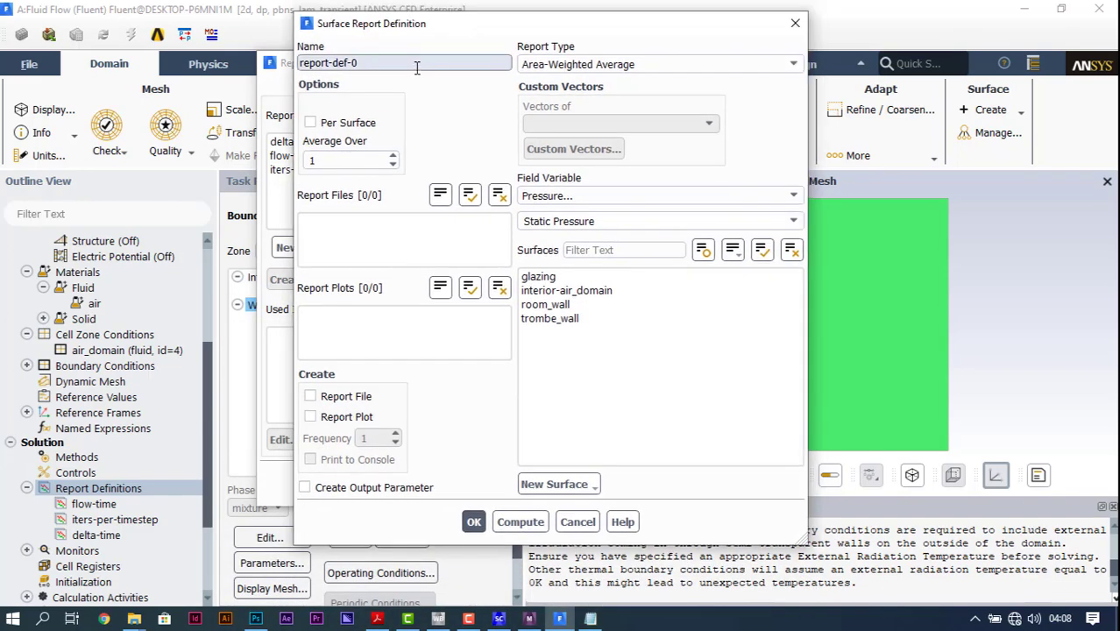
Step: Name the surface report definition air-temperature
{"action": "left_click_drag", "start_coordinate": [373, 63], "coordinate": [210, 73]}
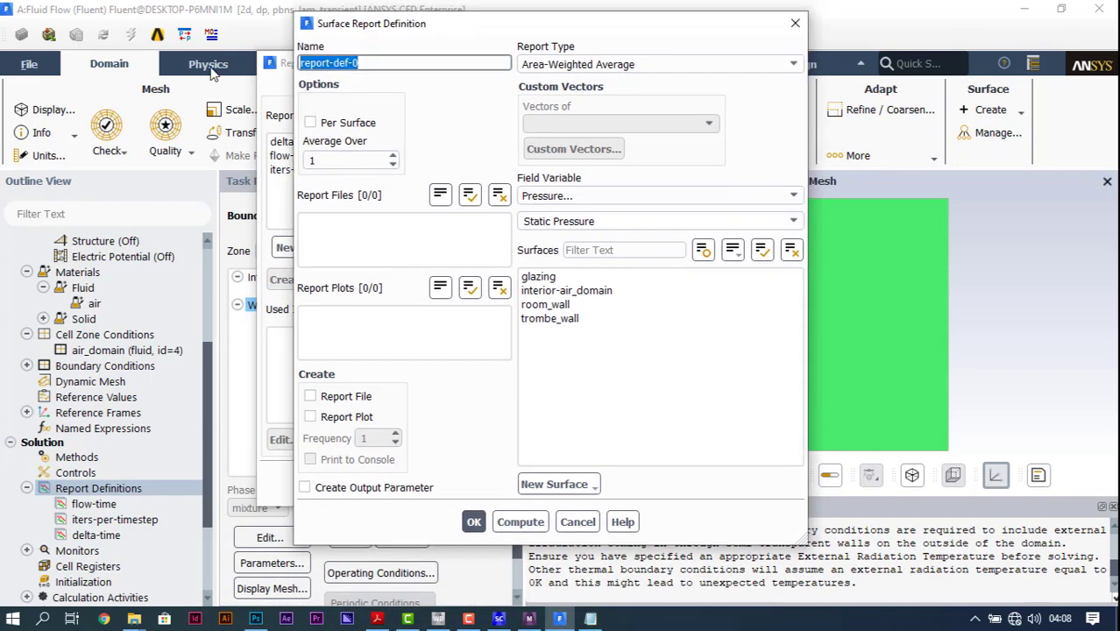
{"action": "key", "text": "BackSpace"}
{"action": "type", "text": "air"}
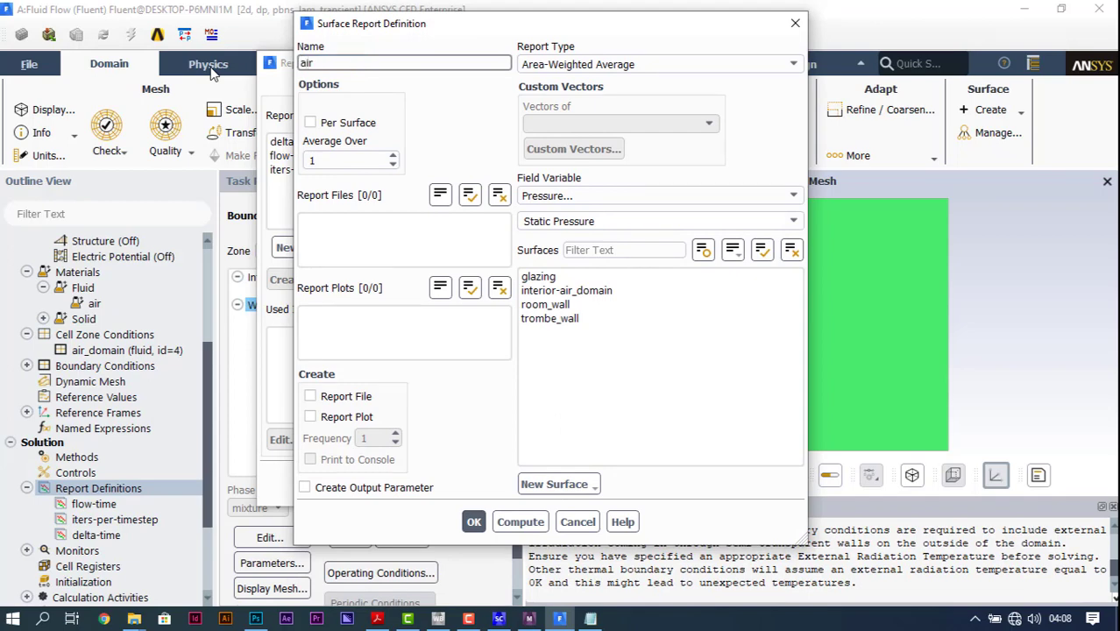
{"action": "type", "text": "-temperature"}
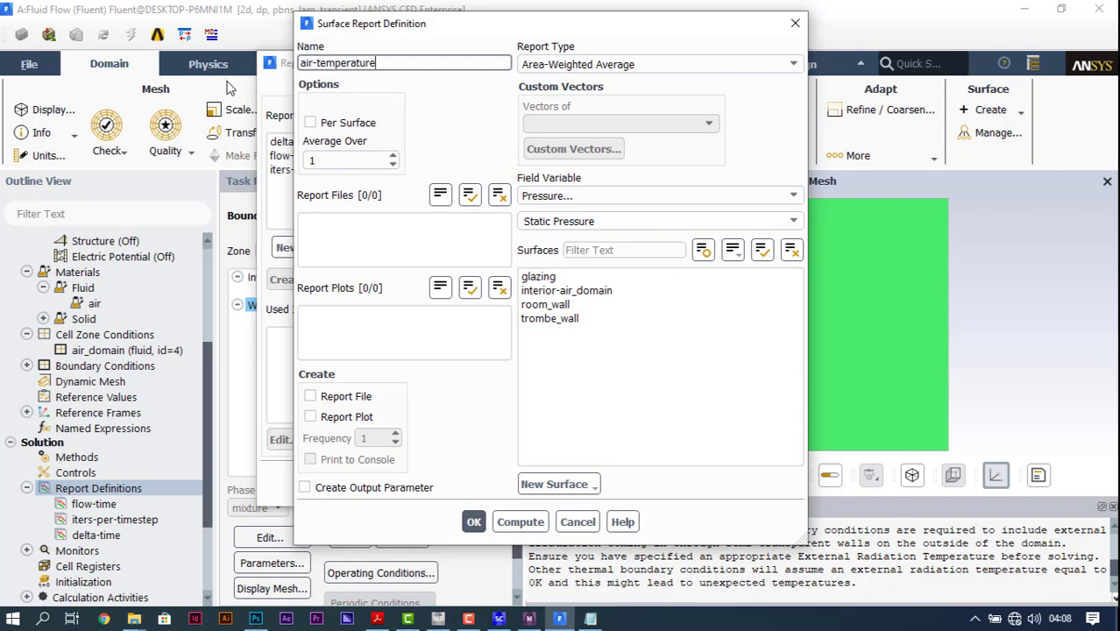
Step: Have the air-temperature report monitor Total Temperature on interior-air_domain, with a report plot, and save the definition
{"action": "left_click", "coordinate": [711, 196]}
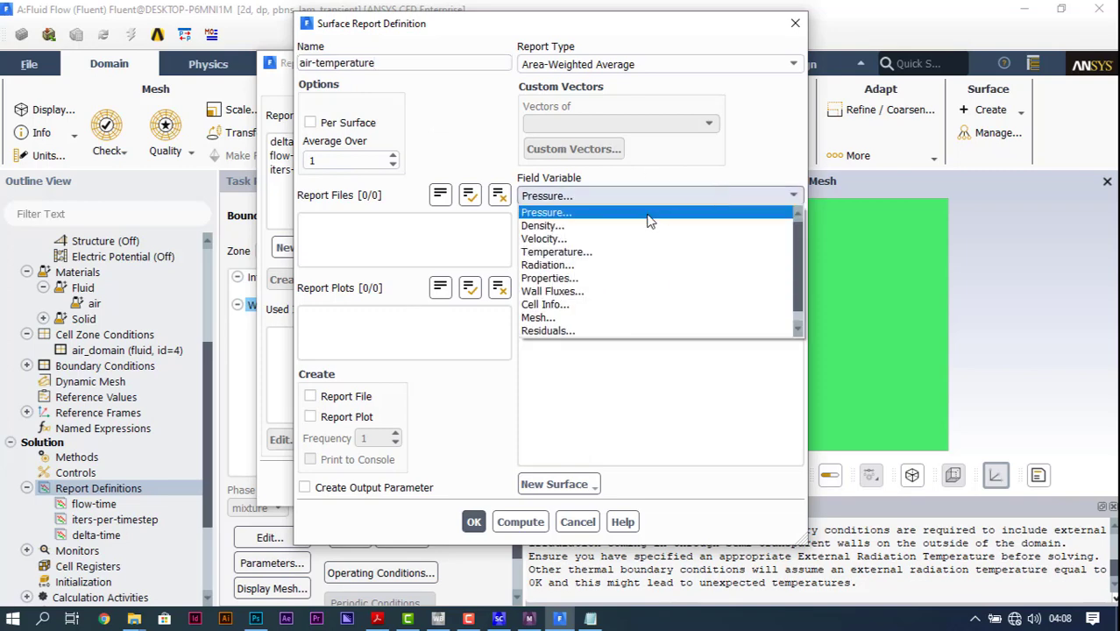
{"action": "left_click", "coordinate": [554, 251]}
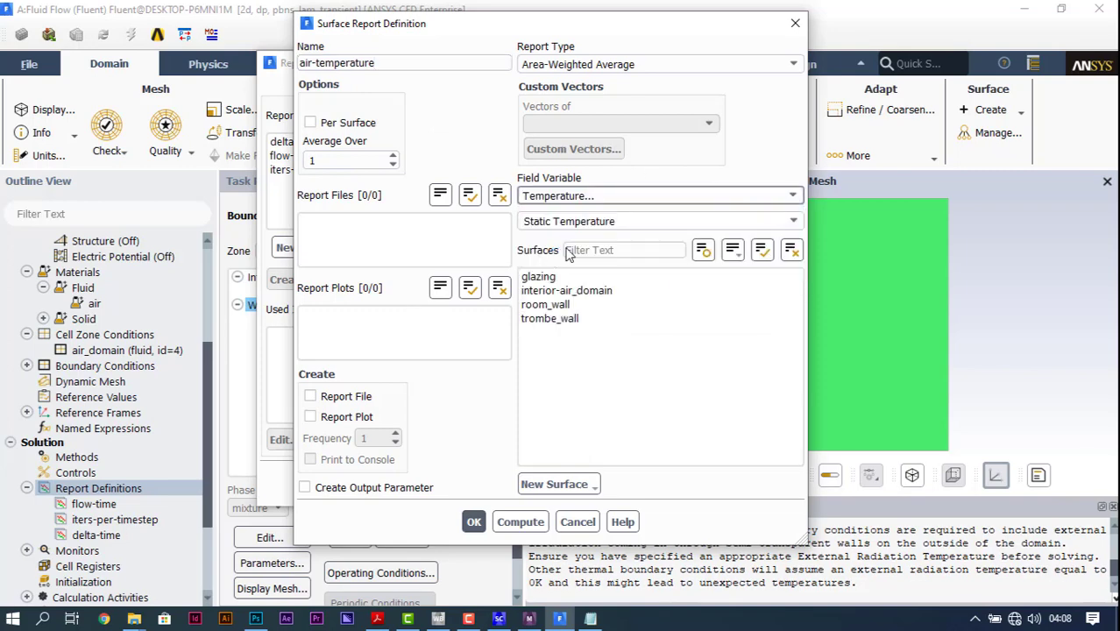
{"action": "left_click", "coordinate": [792, 220]}
{"action": "left_click", "coordinate": [569, 249]}
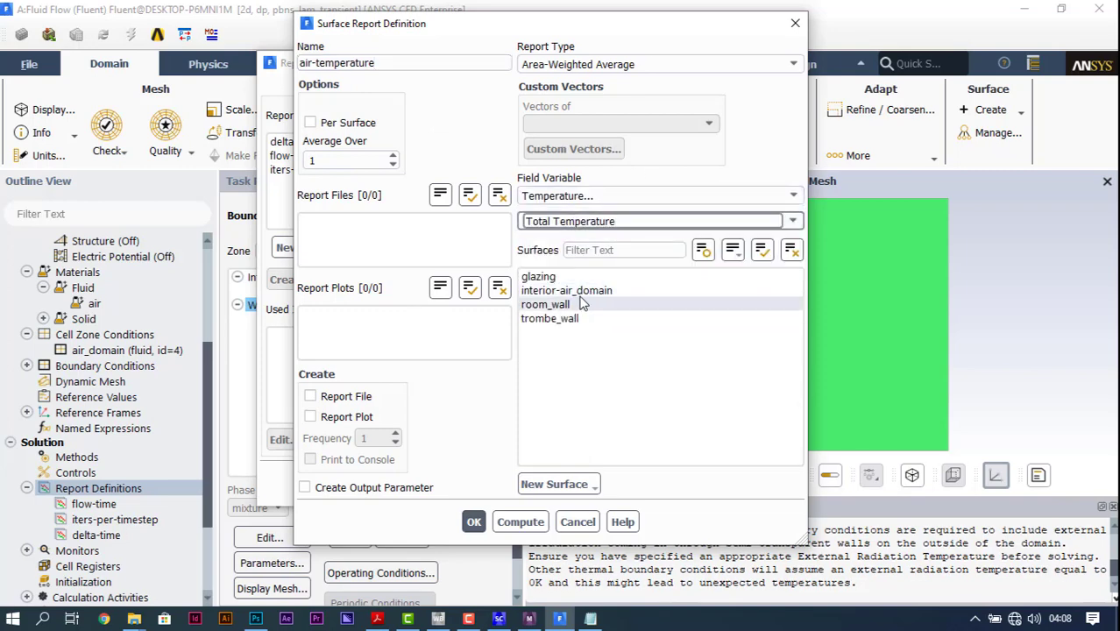
{"action": "left_click", "coordinate": [583, 291]}
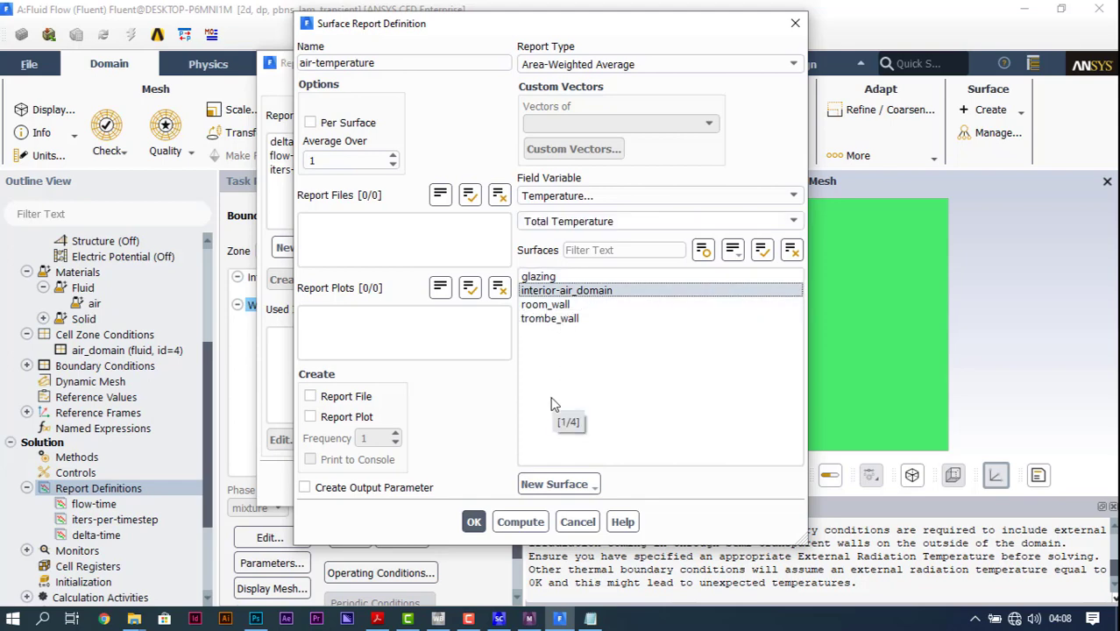
{"action": "left_click", "coordinate": [346, 417]}
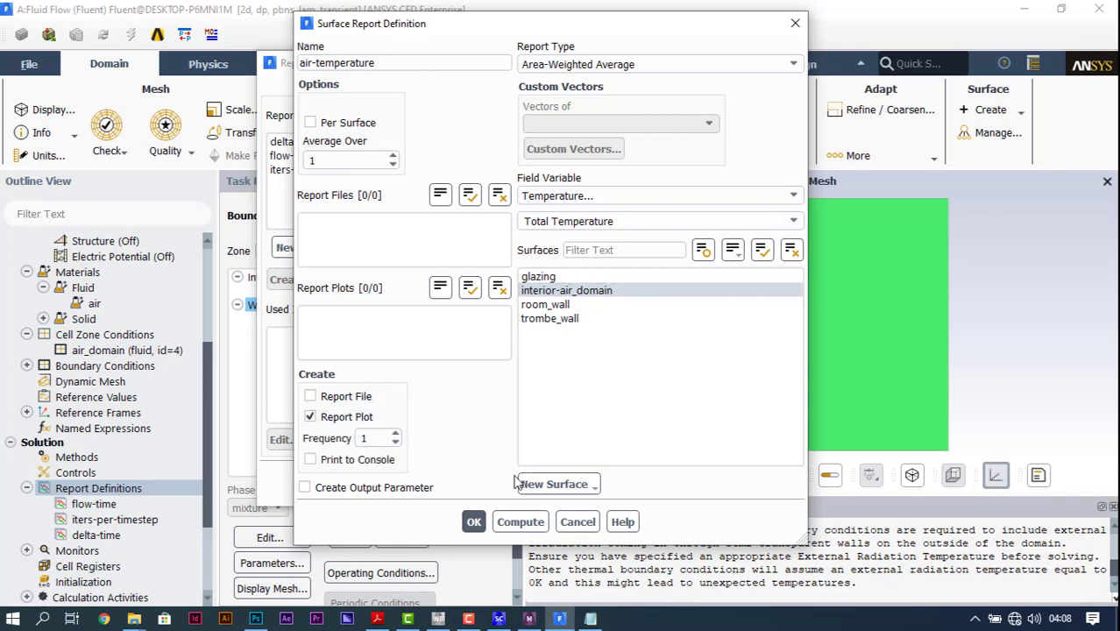
{"action": "left_click", "coordinate": [474, 521]}
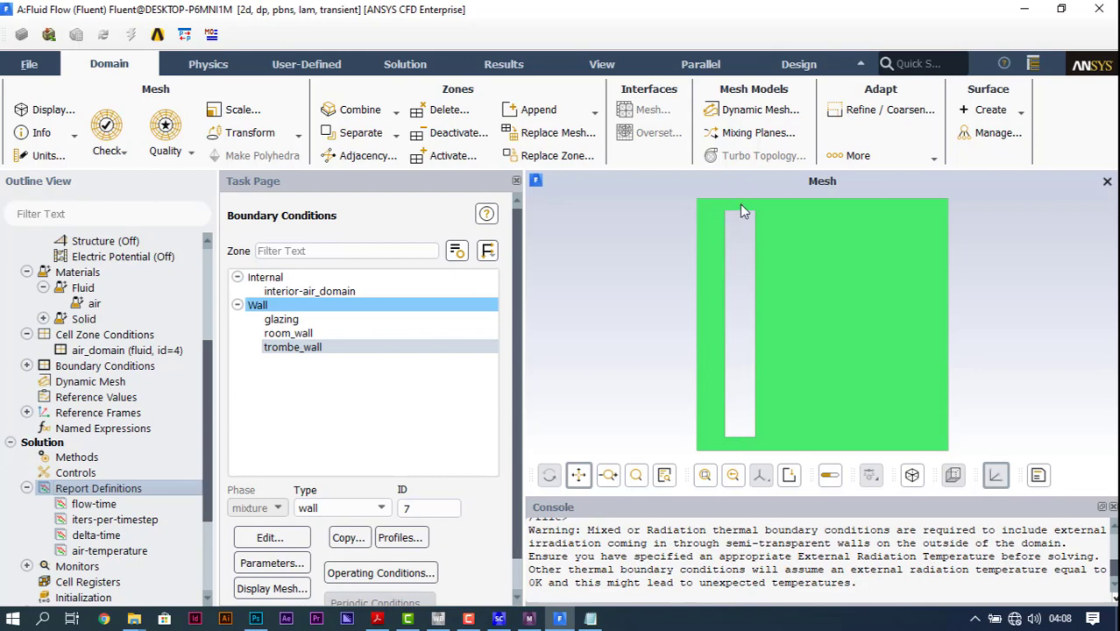
Step: Start a new point surface and pick its location in the air gap above the Trombe wall, at about x 0.514 m, y -0.047 m
{"action": "scroll", "coordinate": [742, 210], "scroll_direction": "down", "scroll_amount": 2}
{"action": "scroll", "coordinate": [742, 210], "scroll_direction": "up", "scroll_amount": 2}
{"action": "scroll", "coordinate": [743, 210], "scroll_direction": "down", "scroll_amount": 2}
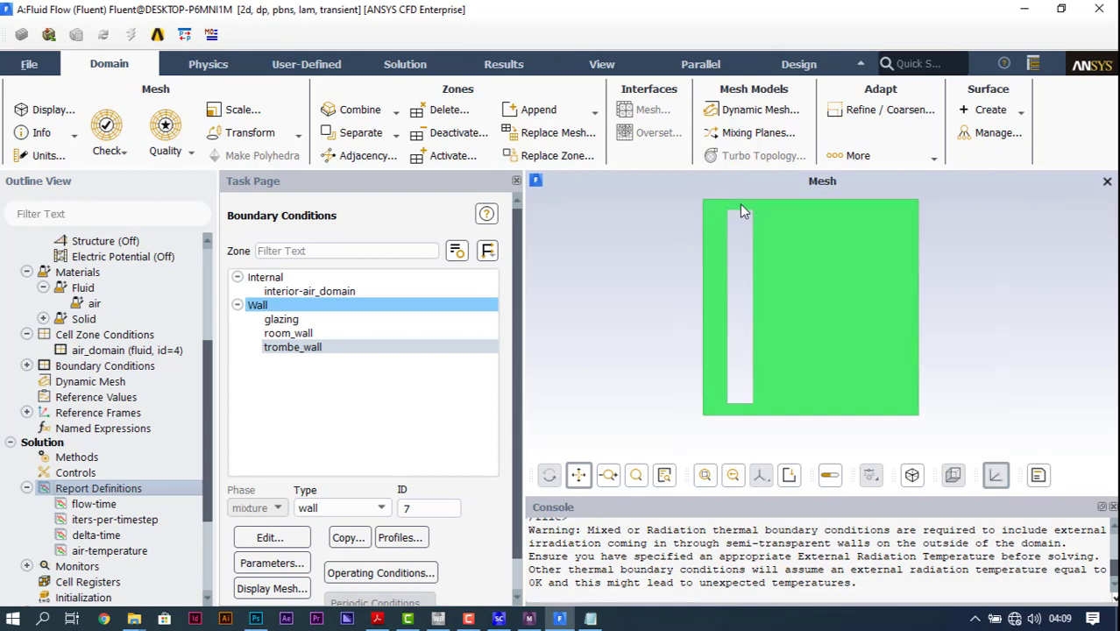
{"action": "scroll", "coordinate": [741, 210], "scroll_direction": "down", "scroll_amount": 2}
{"action": "scroll", "coordinate": [740, 211], "scroll_direction": "up", "scroll_amount": 2}
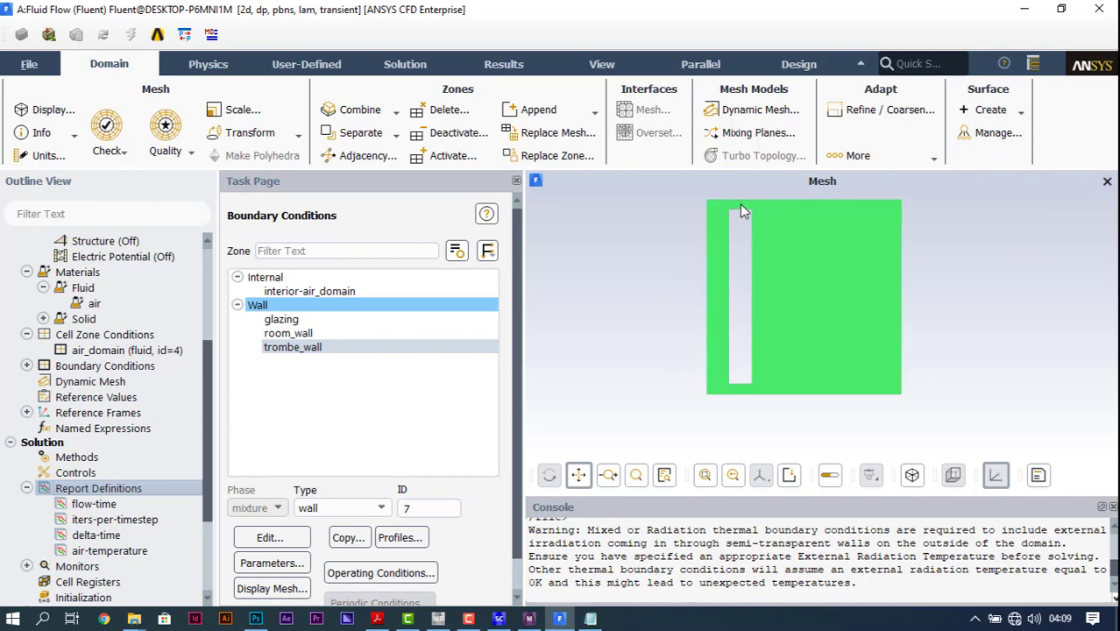
{"action": "scroll", "coordinate": [740, 210], "scroll_direction": "up", "scroll_amount": 3}
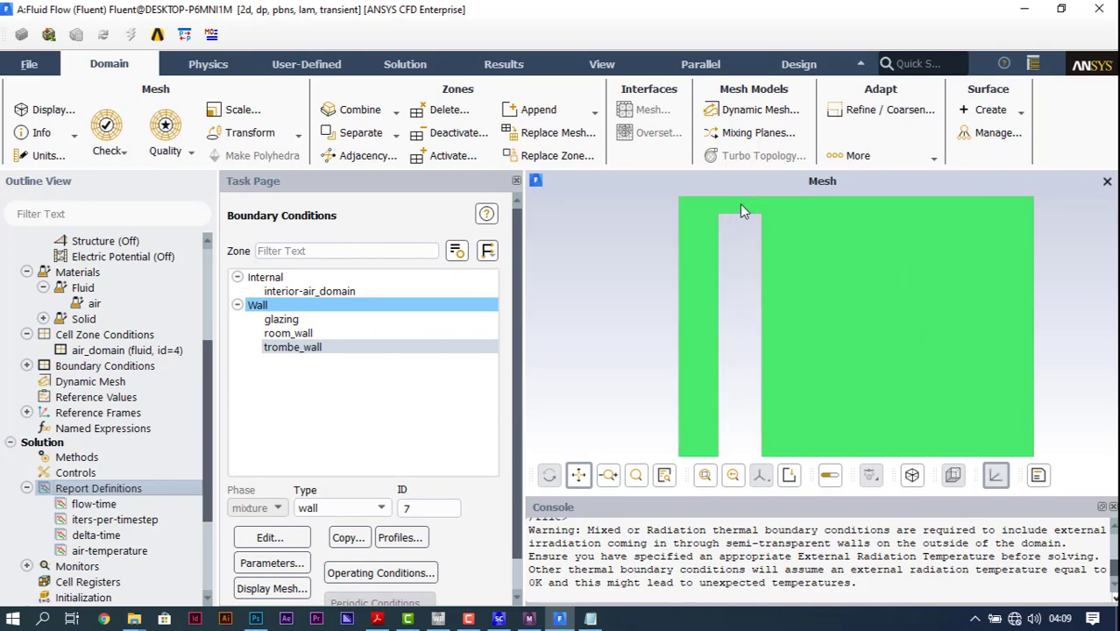
{"action": "left_click", "coordinate": [1019, 116]}
{"action": "left_click", "coordinate": [997, 202]}
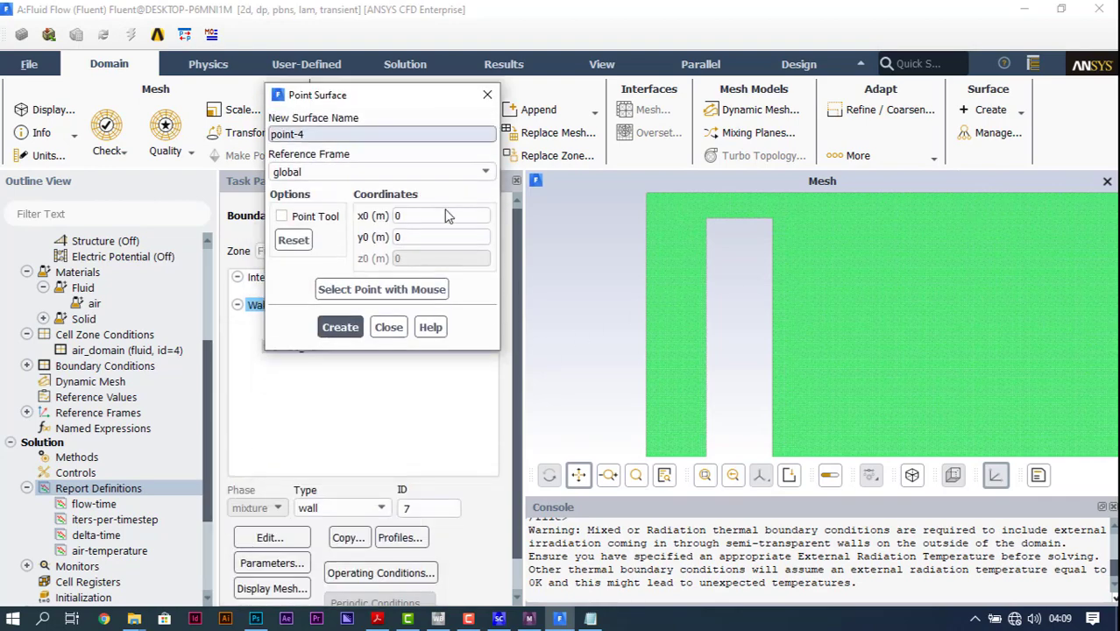
{"action": "left_click", "coordinate": [383, 290]}
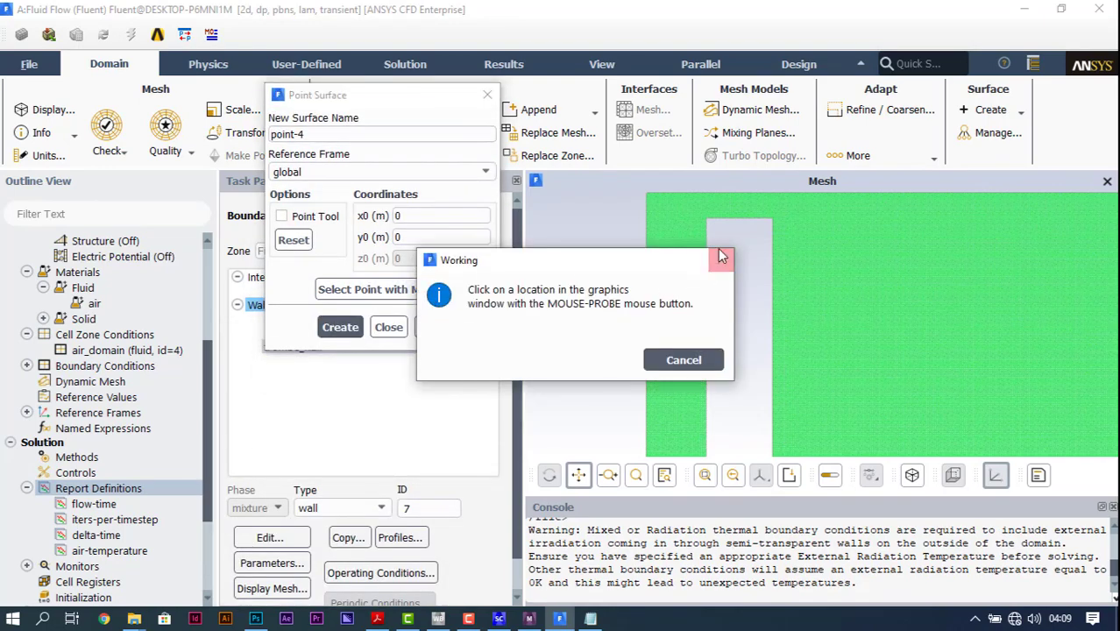
{"action": "right_click", "coordinate": [740, 203]}
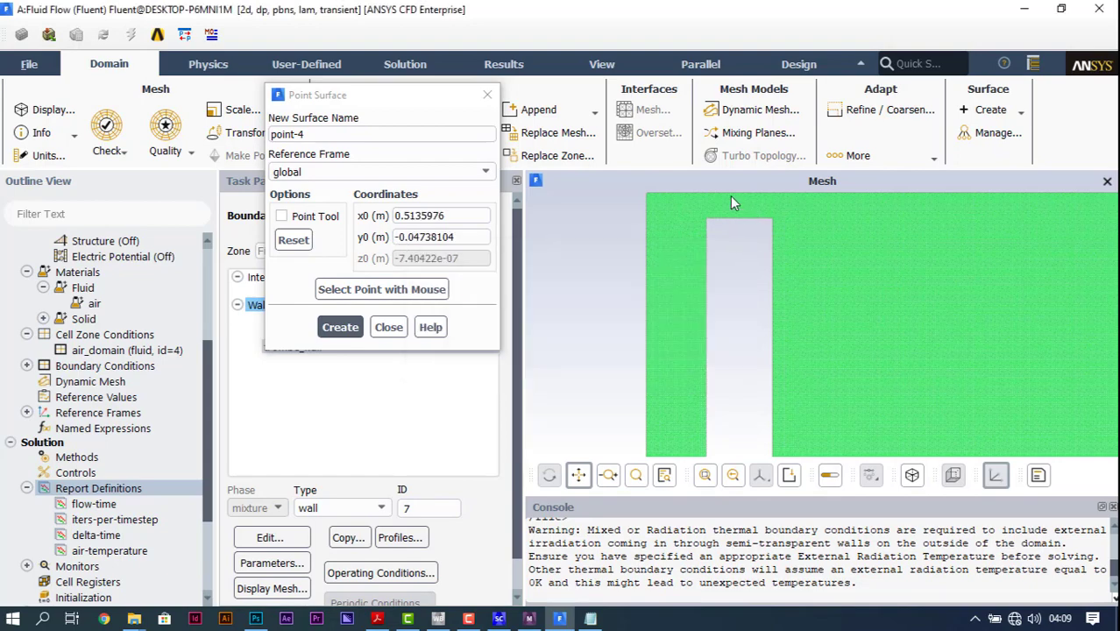
Step: Name the picked point surface upper-air-vent and create it
{"action": "scroll", "coordinate": [744, 210], "scroll_direction": "up", "scroll_amount": 5}
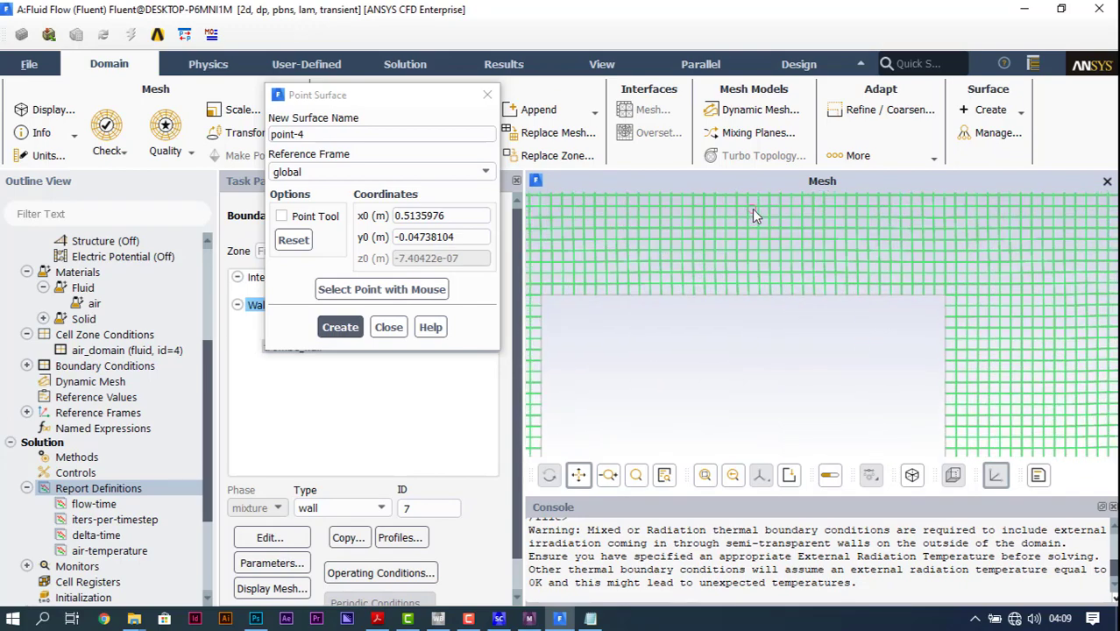
{"action": "left_click_drag", "start_coordinate": [751, 209], "coordinate": [755, 285]}
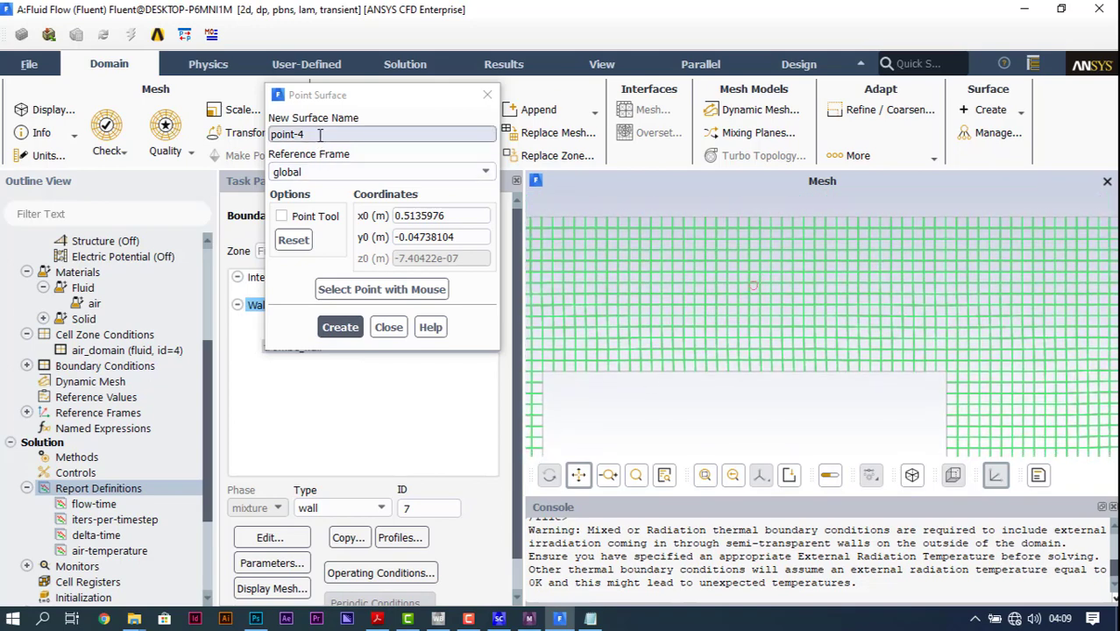
{"action": "left_click_drag", "start_coordinate": [318, 134], "coordinate": [257, 131]}
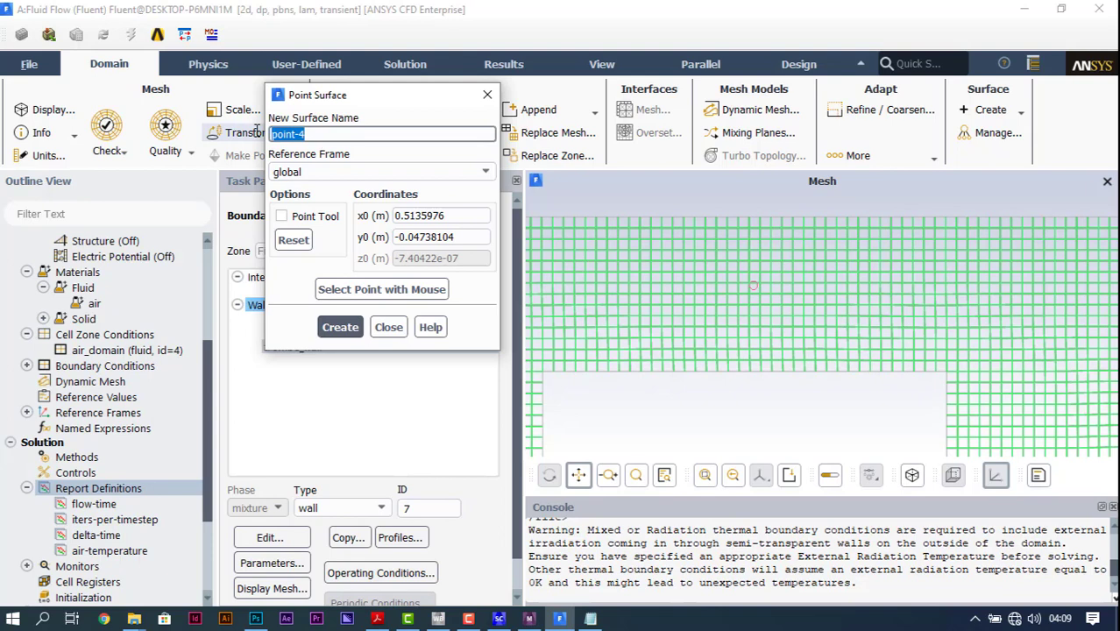
{"action": "type", "text": "upper-air-ve"}
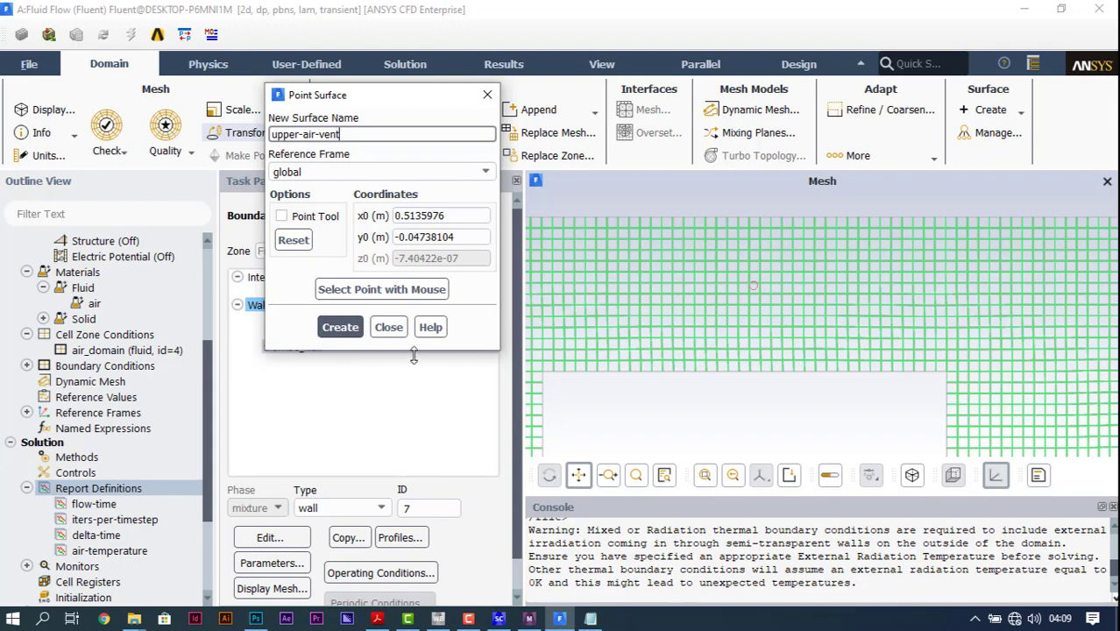
{"action": "left_click", "coordinate": [340, 327]}
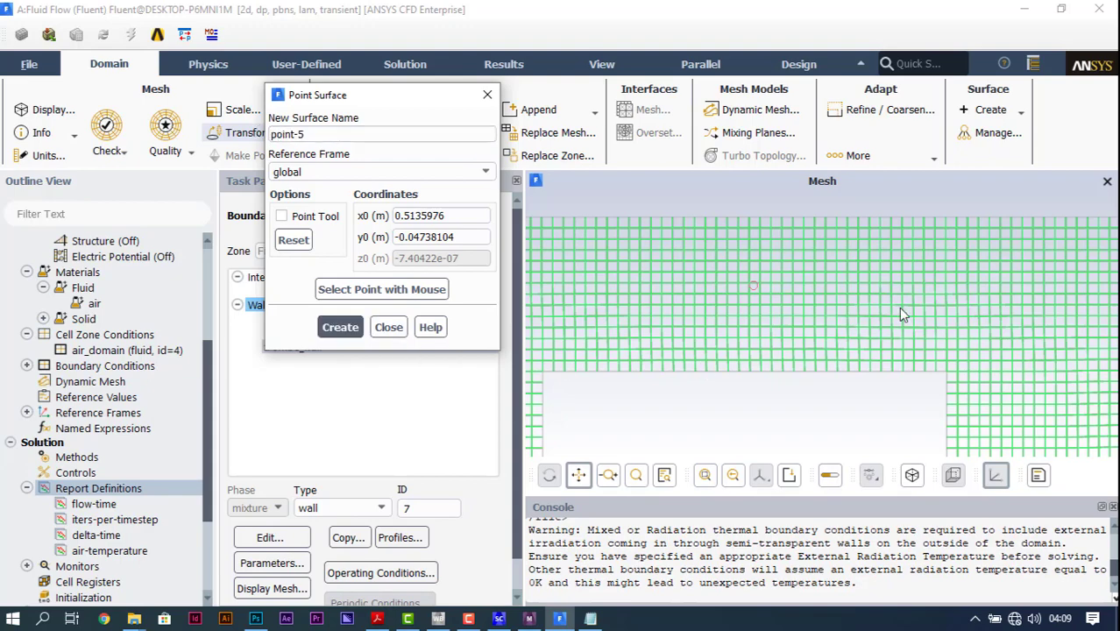
Step: Pick a second point surface location in the air gap below the Trombe wall, at about x 0.522 m, y -2.903 m
{"action": "scroll", "coordinate": [898, 306], "scroll_direction": "down", "scroll_amount": 6}
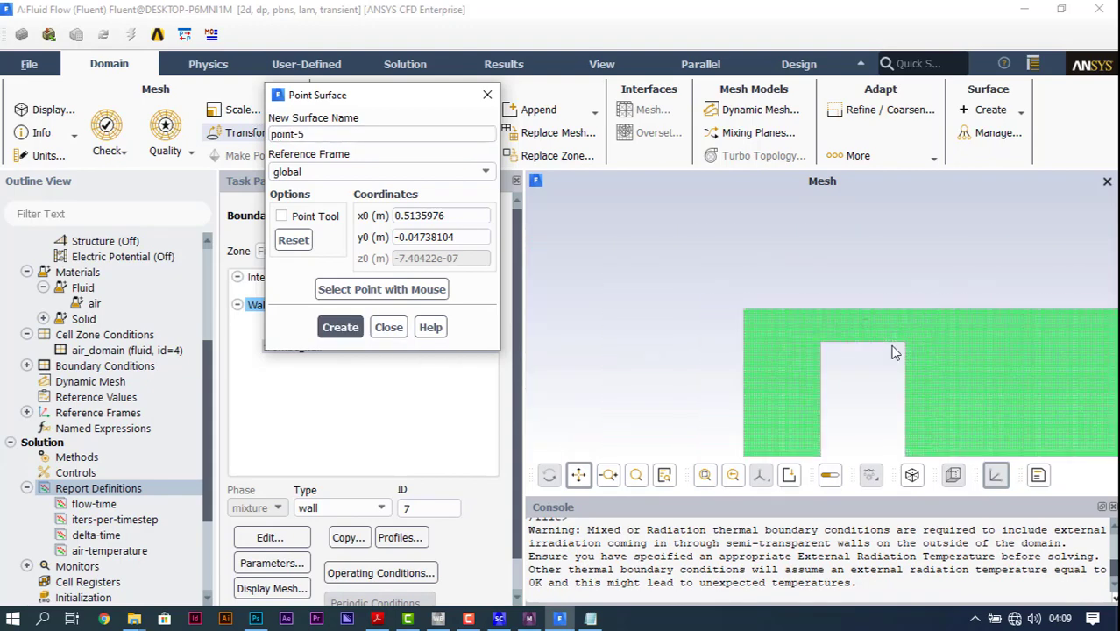
{"action": "left_click", "coordinate": [578, 475]}
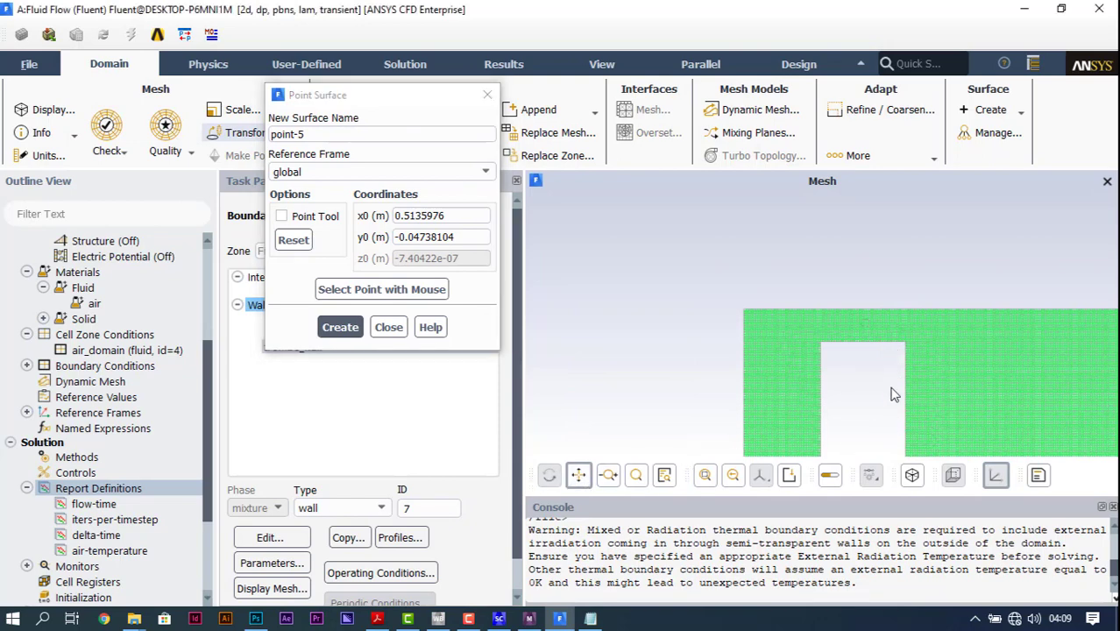
{"action": "left_click_drag", "start_coordinate": [908, 421], "coordinate": [893, 325]}
{"action": "left_click_drag", "start_coordinate": [833, 213], "coordinate": [829, 203]}
{"action": "left_click_drag", "start_coordinate": [899, 377], "coordinate": [856, 270]}
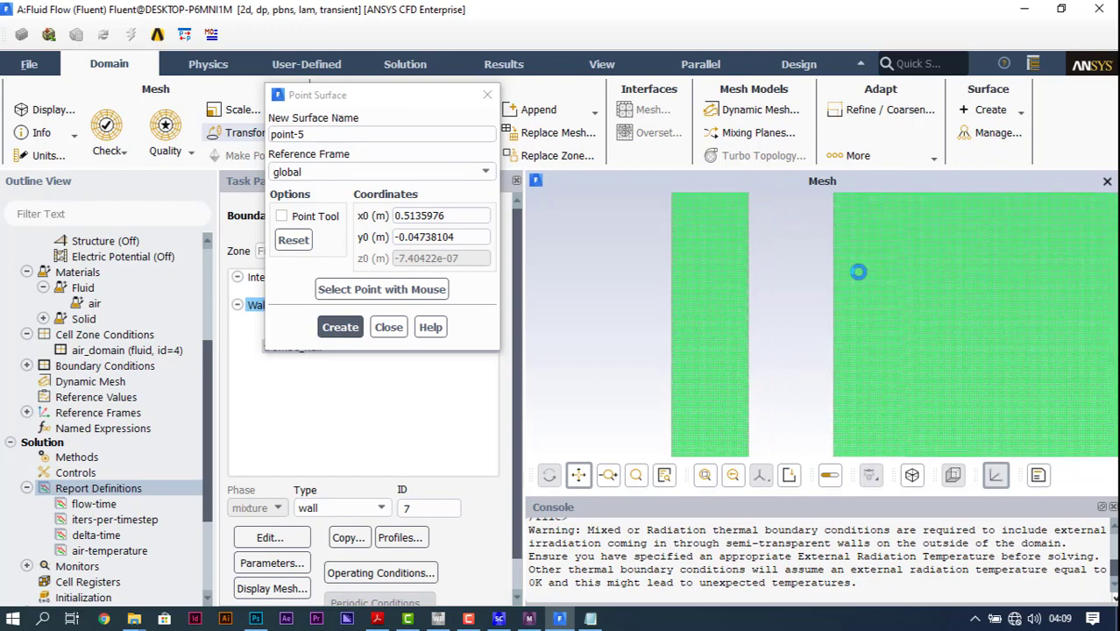
{"action": "scroll", "coordinate": [868, 408], "scroll_direction": "up", "scroll_amount": 3}
{"action": "scroll", "coordinate": [868, 408], "scroll_direction": "up", "scroll_amount": 2}
{"action": "left_click_drag", "start_coordinate": [869, 409], "coordinate": [971, 414]}
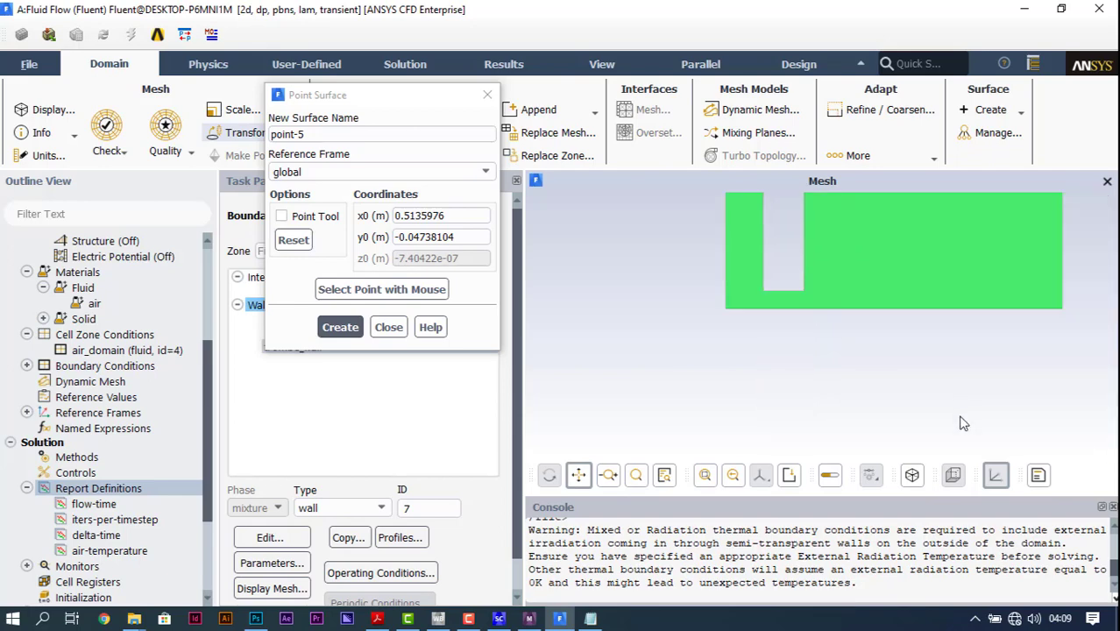
{"action": "scroll", "coordinate": [799, 294], "scroll_direction": "up", "scroll_amount": 5}
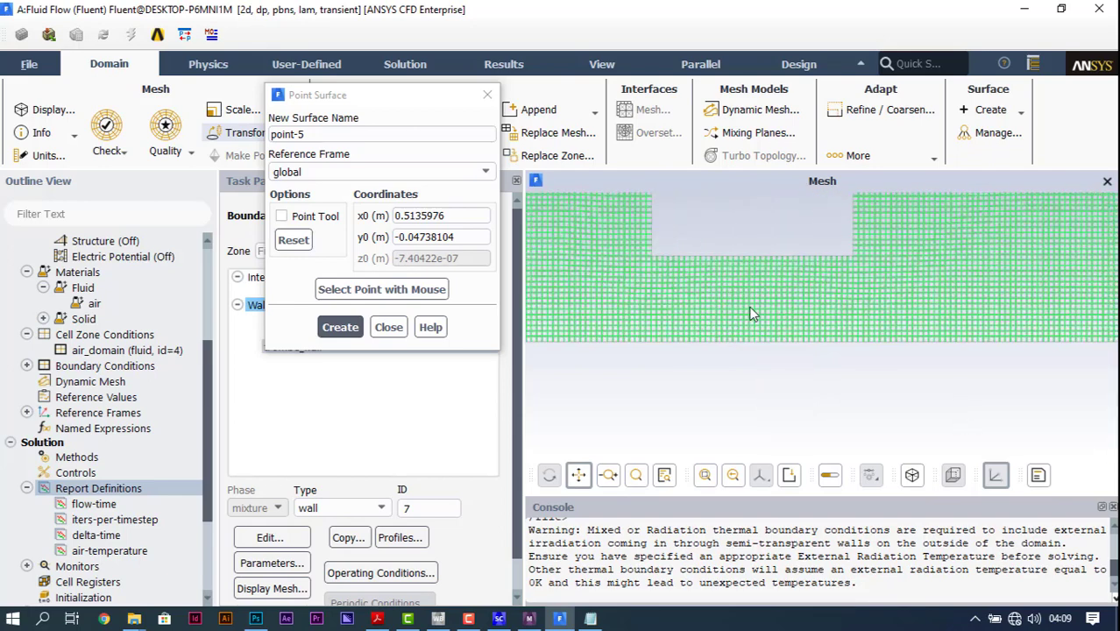
{"action": "left_click", "coordinate": [370, 290]}
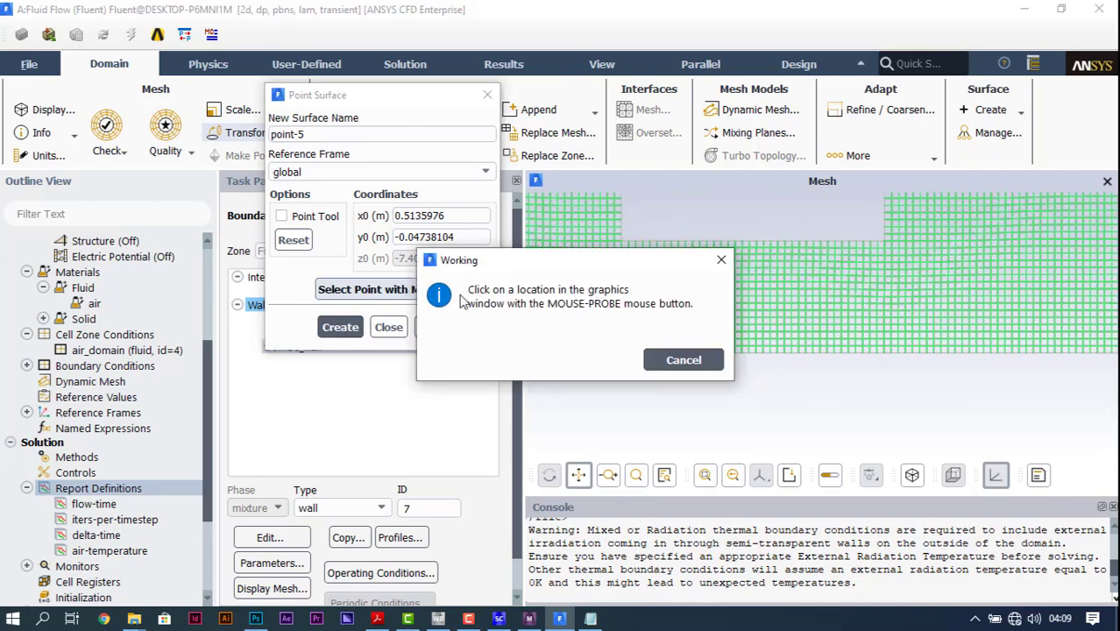
{"action": "right_click", "coordinate": [763, 293]}
Step: Name the second point surface lower-air-vent, create it and finish adding point surfaces
{"action": "key", "text": "BackSpace"}
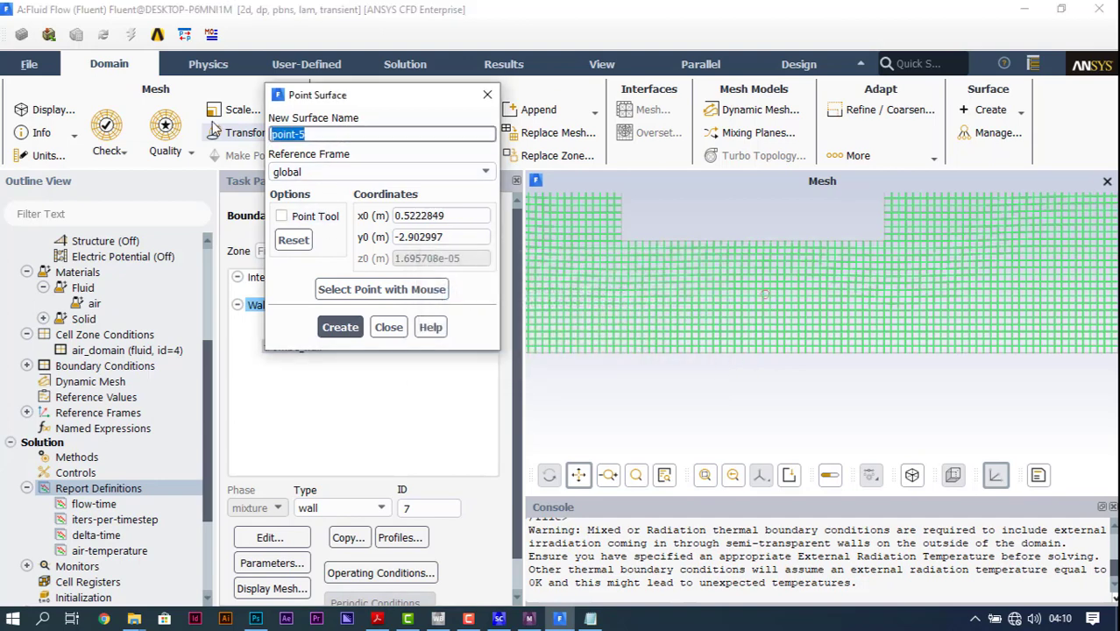
{"action": "type", "text": "lower-air-vent"}
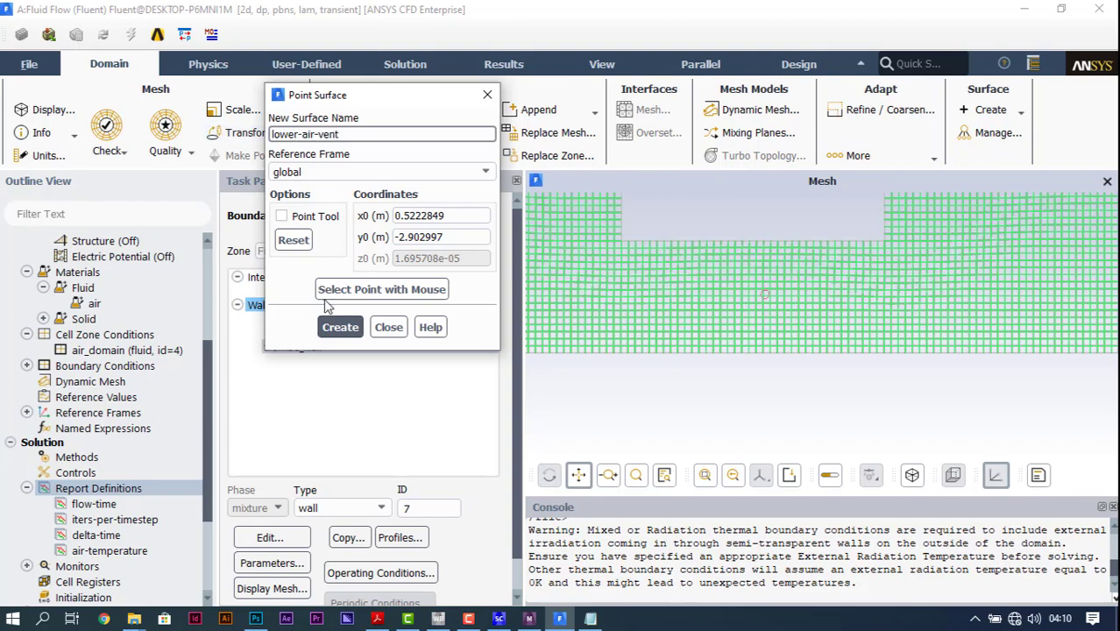
{"action": "left_click", "coordinate": [337, 327]}
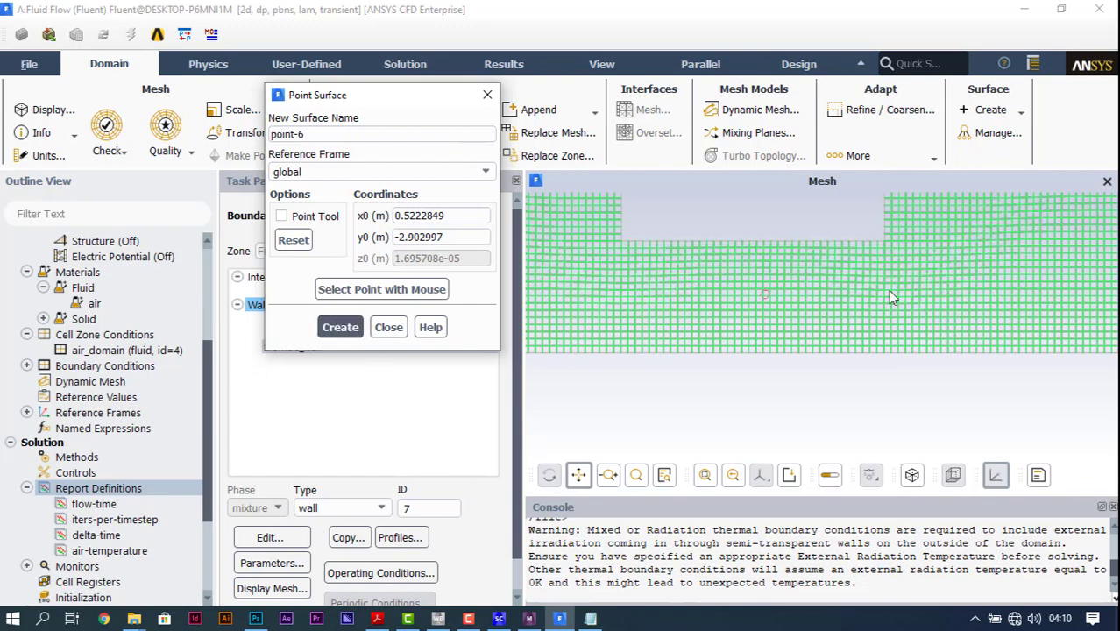
{"action": "left_click", "coordinate": [388, 328]}
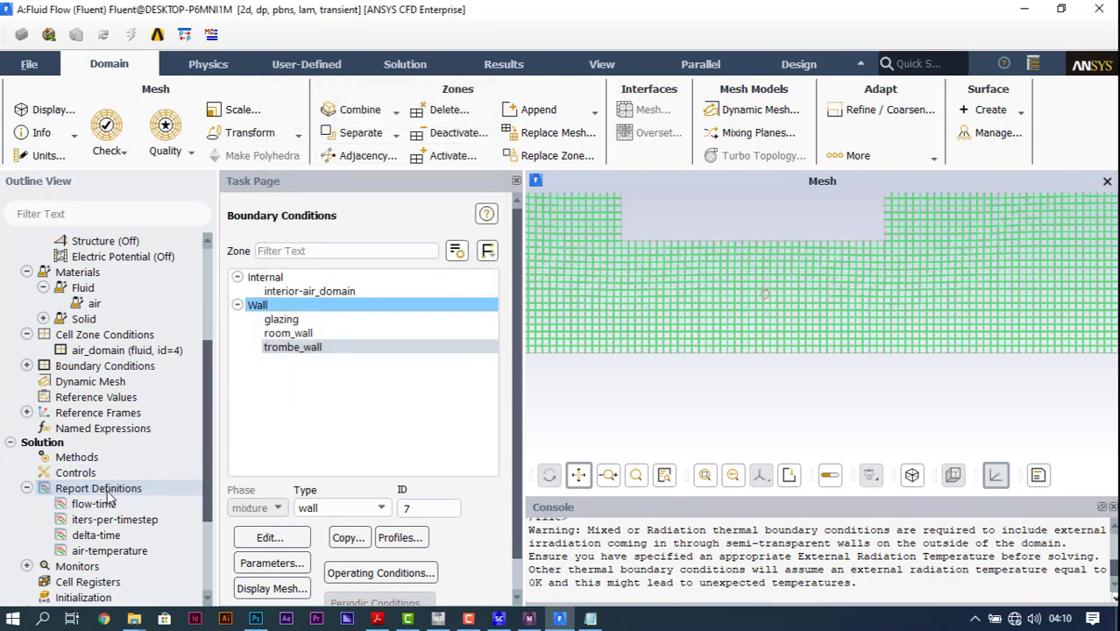
Step: Create a new area-weighted average surface report definition named upper-airvent-temp
{"action": "double_click", "coordinate": [104, 490]}
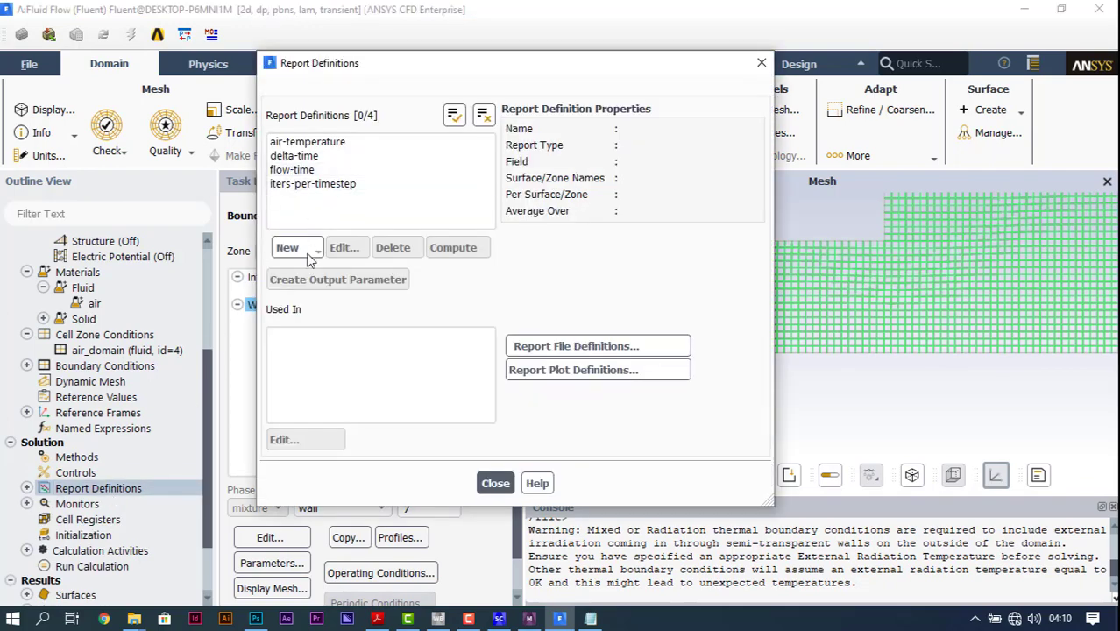
{"action": "left_click", "coordinate": [307, 254]}
{"action": "mouse_move", "coordinate": [331, 294]}
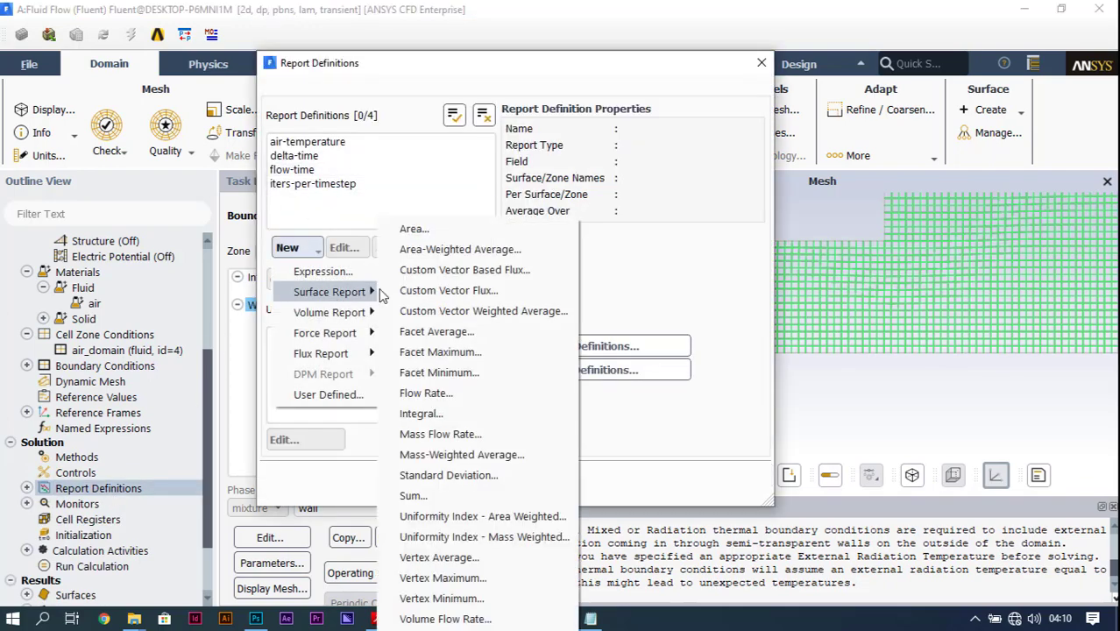
{"action": "left_click", "coordinate": [425, 249]}
{"action": "left_click", "coordinate": [375, 64]}
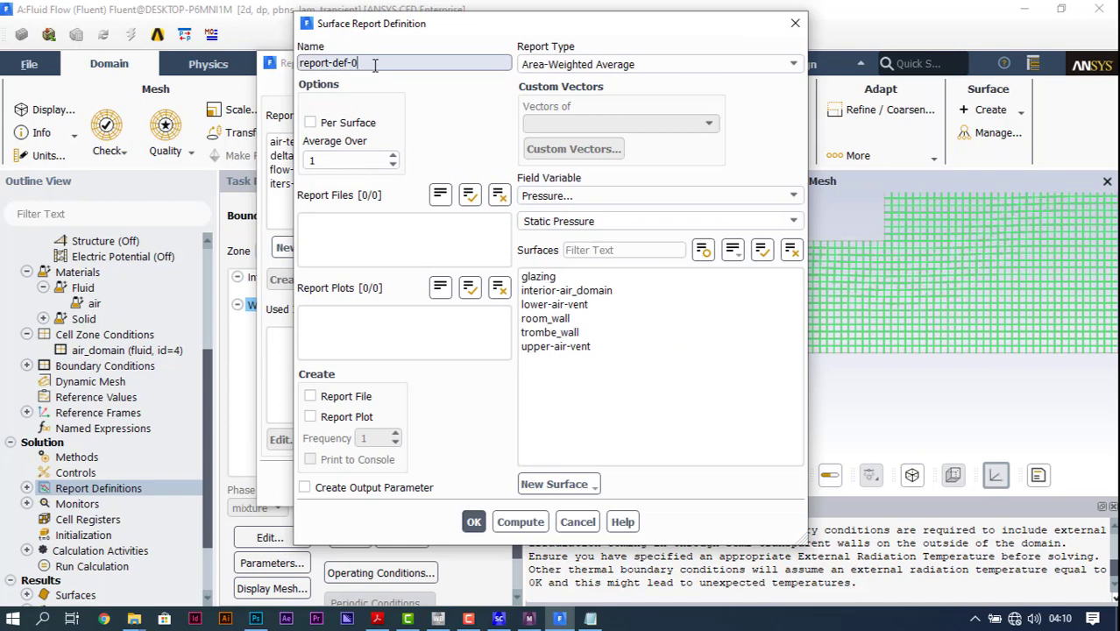
{"action": "left_click_drag", "start_coordinate": [375, 63], "coordinate": [284, 55]}
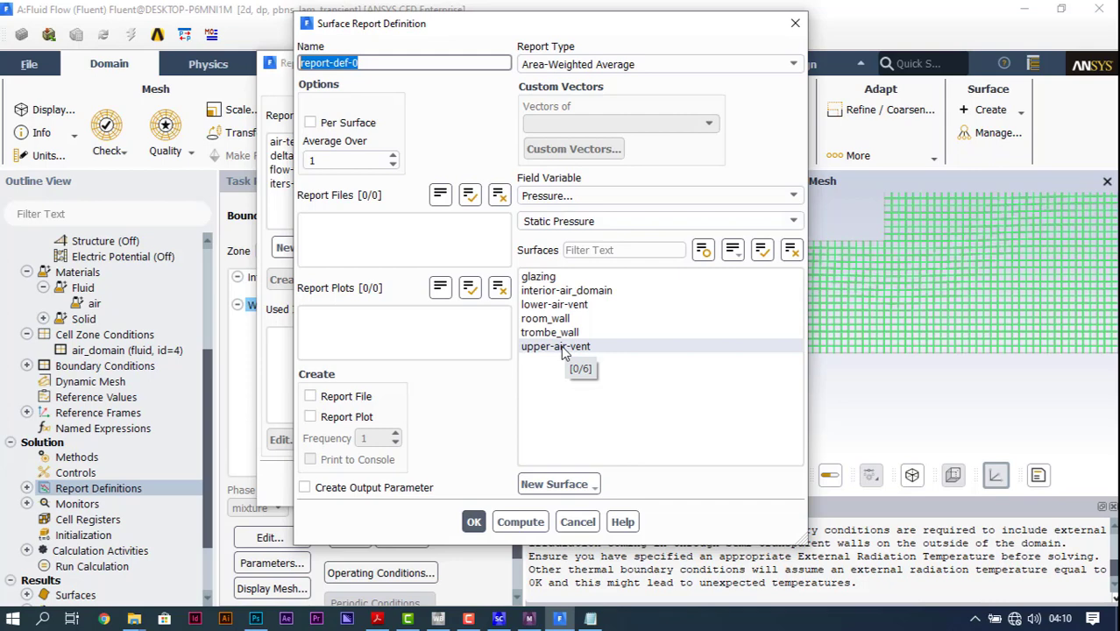
{"action": "type", "text": "upper-"}
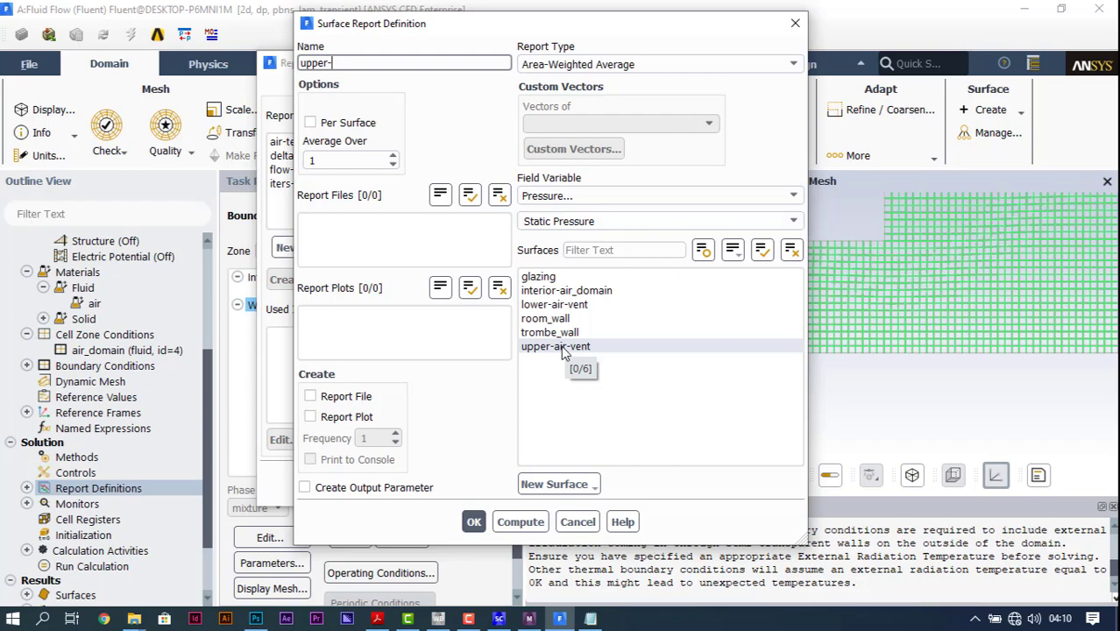
{"action": "type", "text": "airvent-temp"}
Step: Have the upper-airvent-temp report monitor Total Temperature on upper-air-vent, with a report plot, and save the definition
{"action": "left_click", "coordinate": [573, 346]}
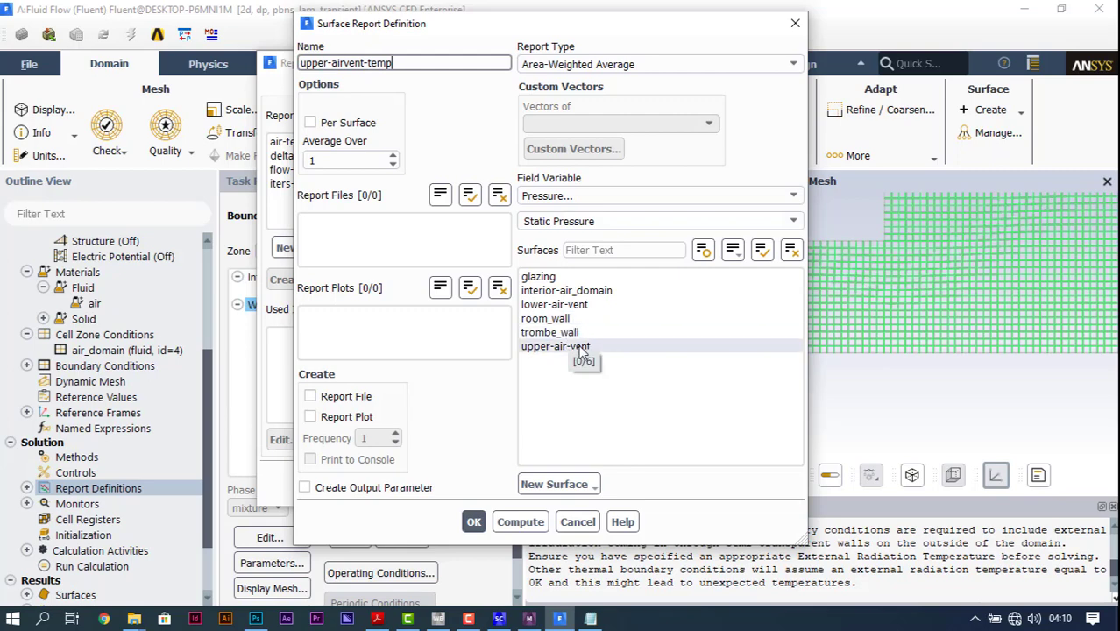
{"action": "left_click", "coordinate": [678, 197]}
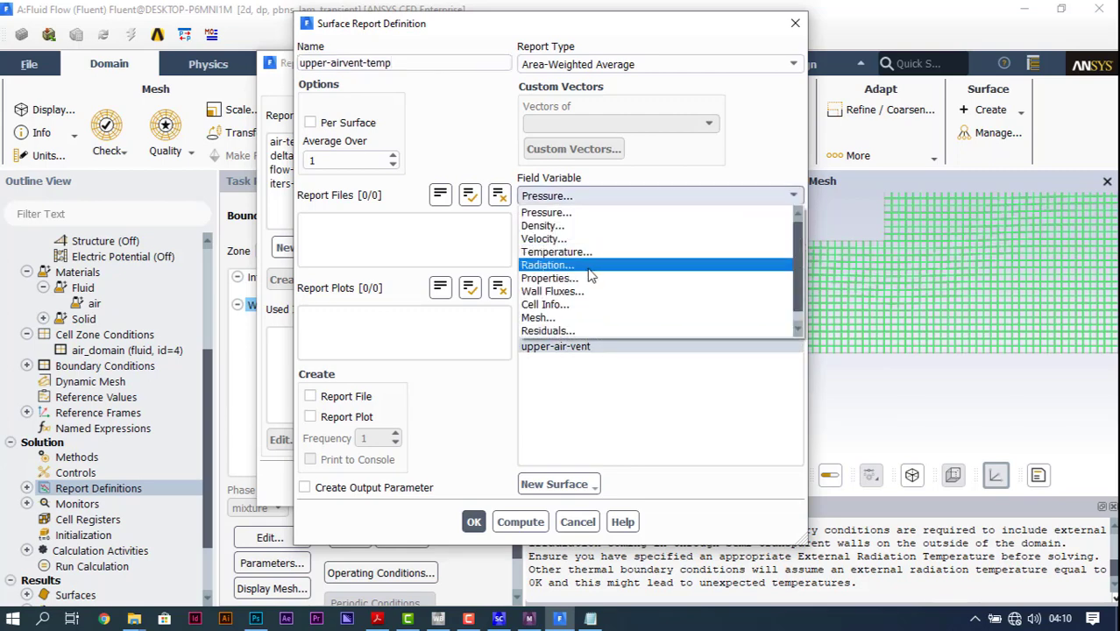
{"action": "left_click", "coordinate": [642, 252]}
{"action": "left_click", "coordinate": [791, 222]}
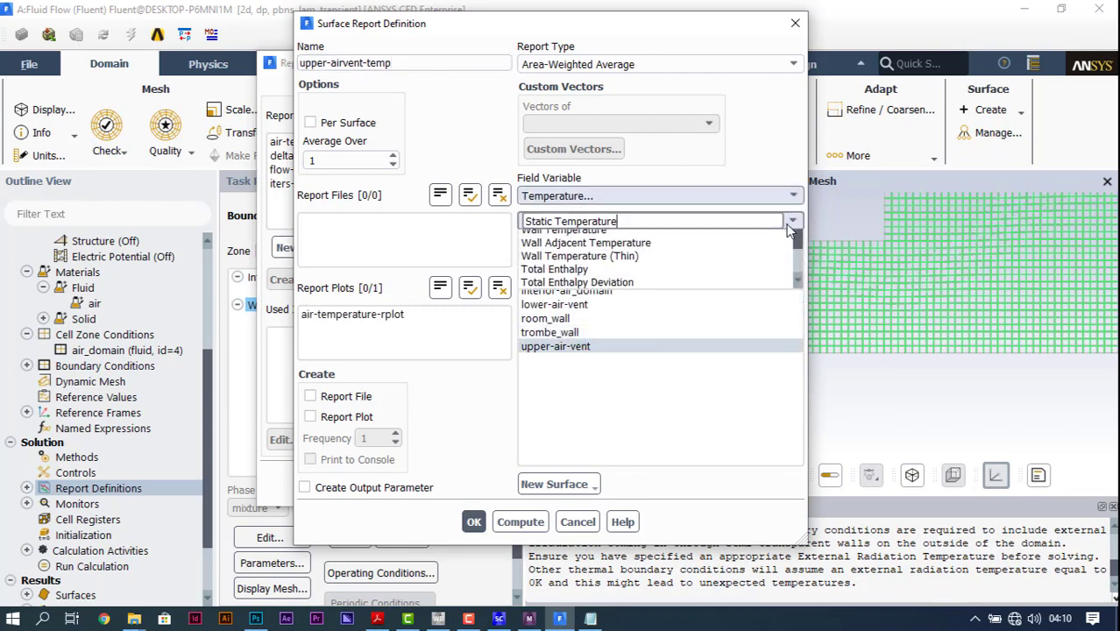
{"action": "left_click", "coordinate": [596, 253]}
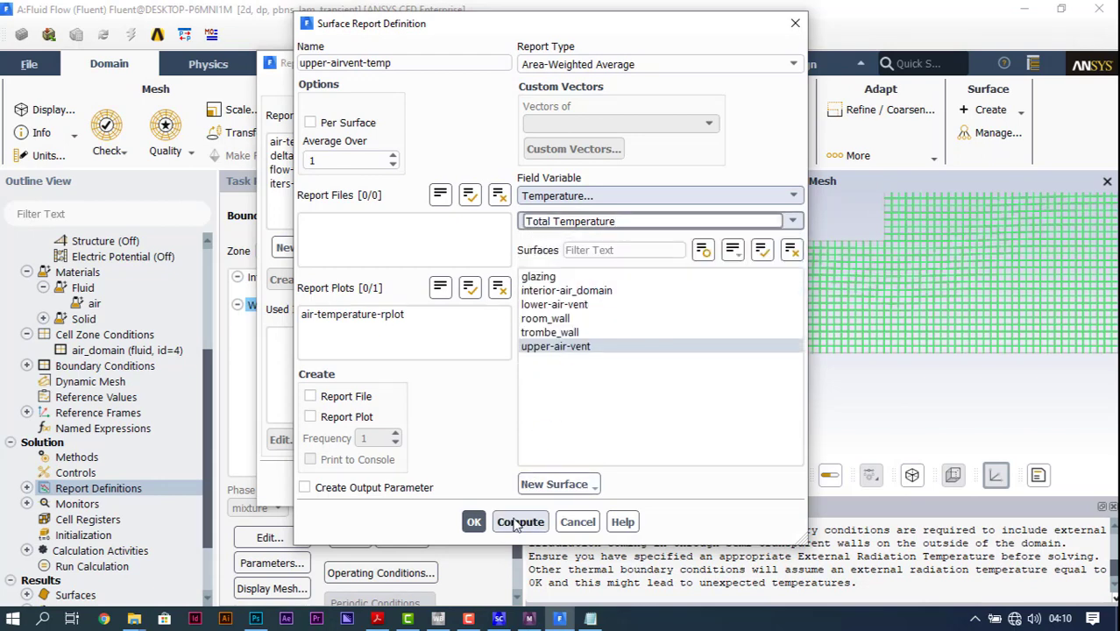
{"action": "left_click", "coordinate": [326, 417]}
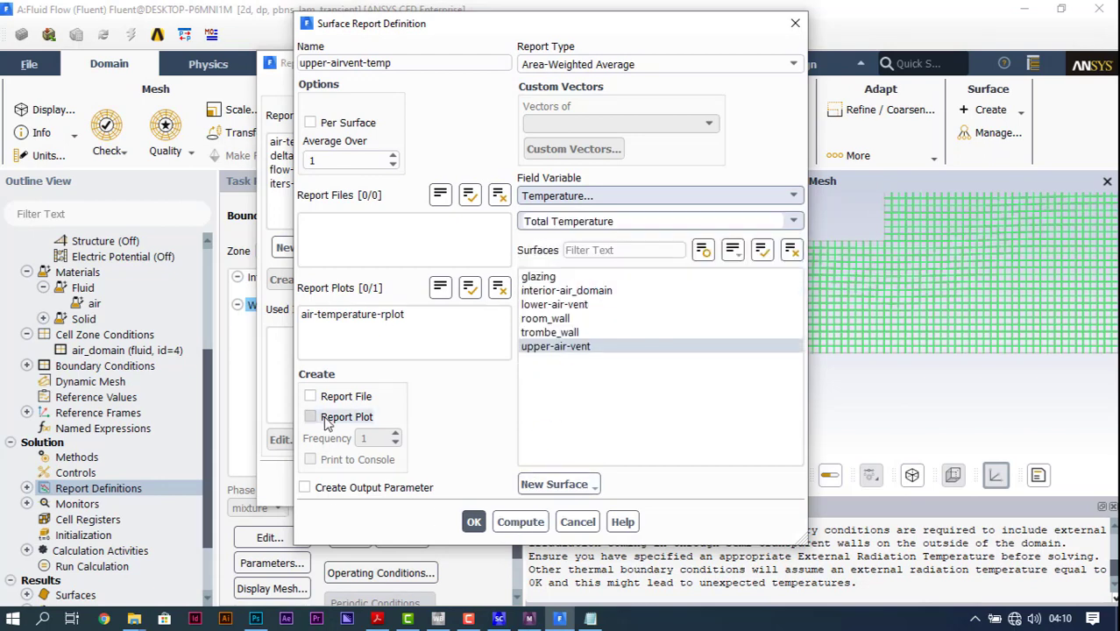
{"action": "left_click", "coordinate": [473, 521]}
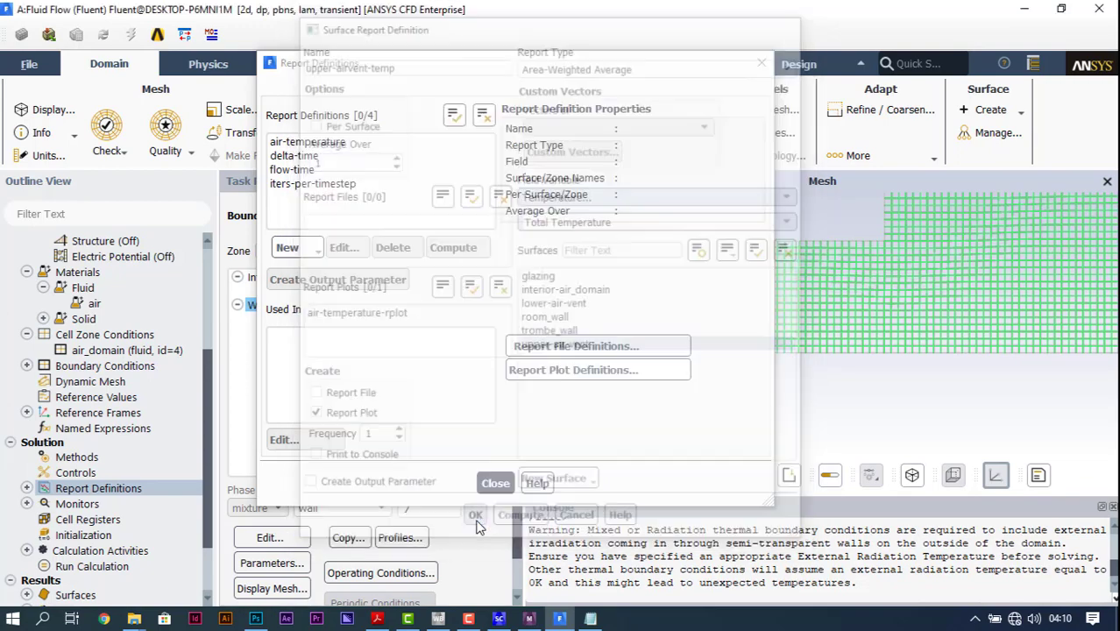
Step: Create a new area-weighted average surface report definition named lower-air-vent-temp
{"action": "left_click", "coordinate": [290, 247]}
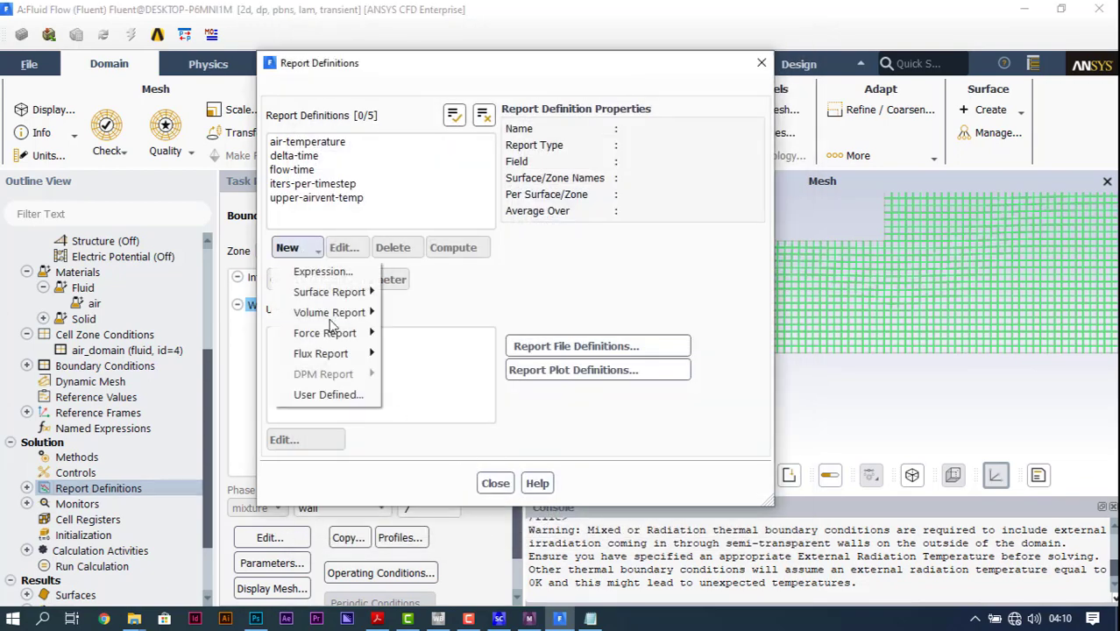
{"action": "mouse_move", "coordinate": [346, 308]}
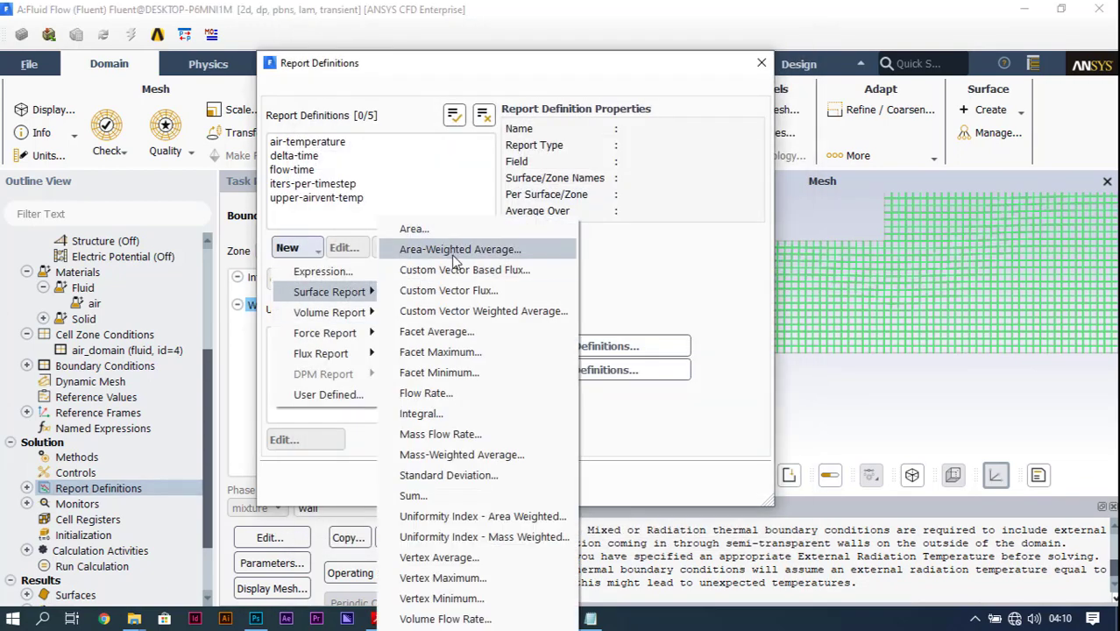
{"action": "left_click", "coordinate": [449, 252]}
{"action": "triple_click", "coordinate": [388, 67]}
{"action": "key", "text": "BackSpace"}
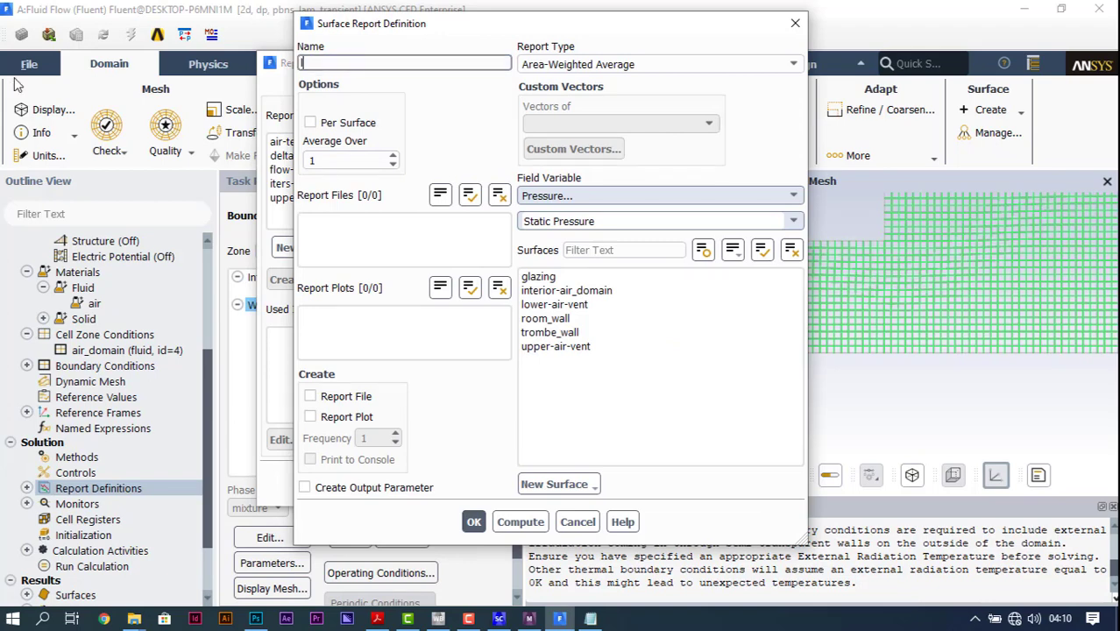
{"action": "type", "text": "lower-air-vent-temp"}
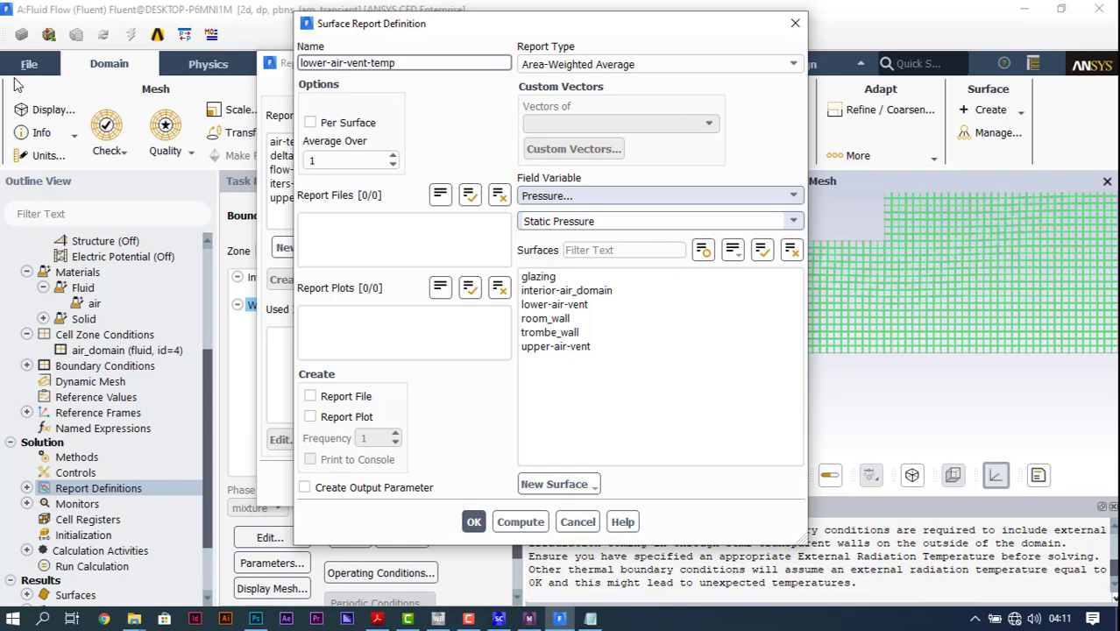
Step: Have the lower-air-vent-temp report monitor Total Temperature on lower-air-vent, with a report plot, and save the definition
{"action": "left_click", "coordinate": [555, 305]}
{"action": "left_click", "coordinate": [657, 196]}
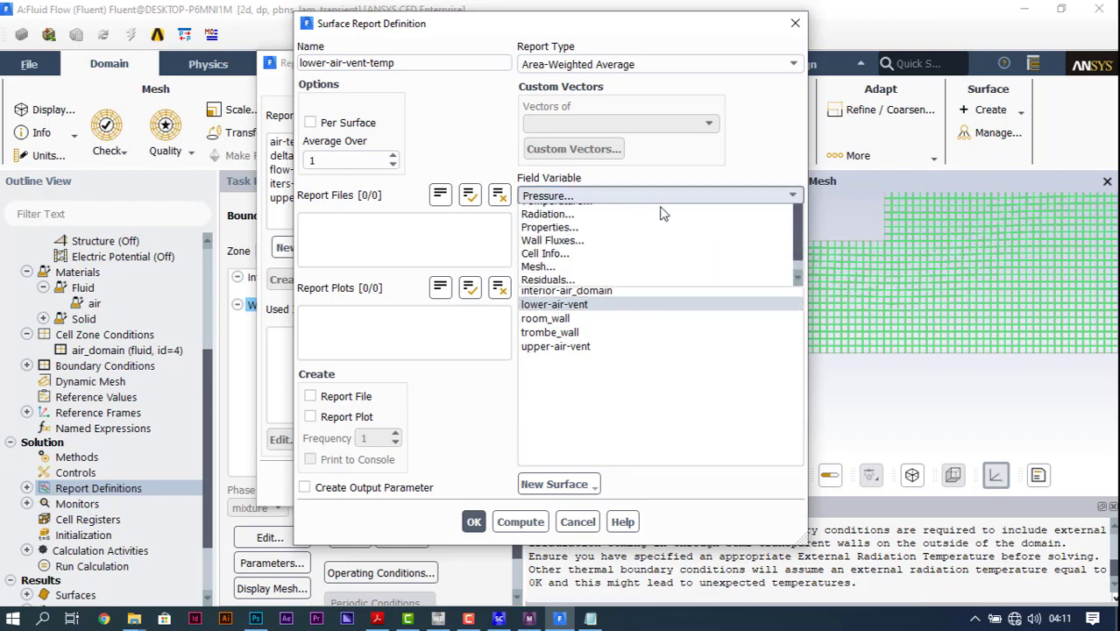
{"action": "left_click", "coordinate": [625, 249]}
{"action": "left_click", "coordinate": [641, 221]}
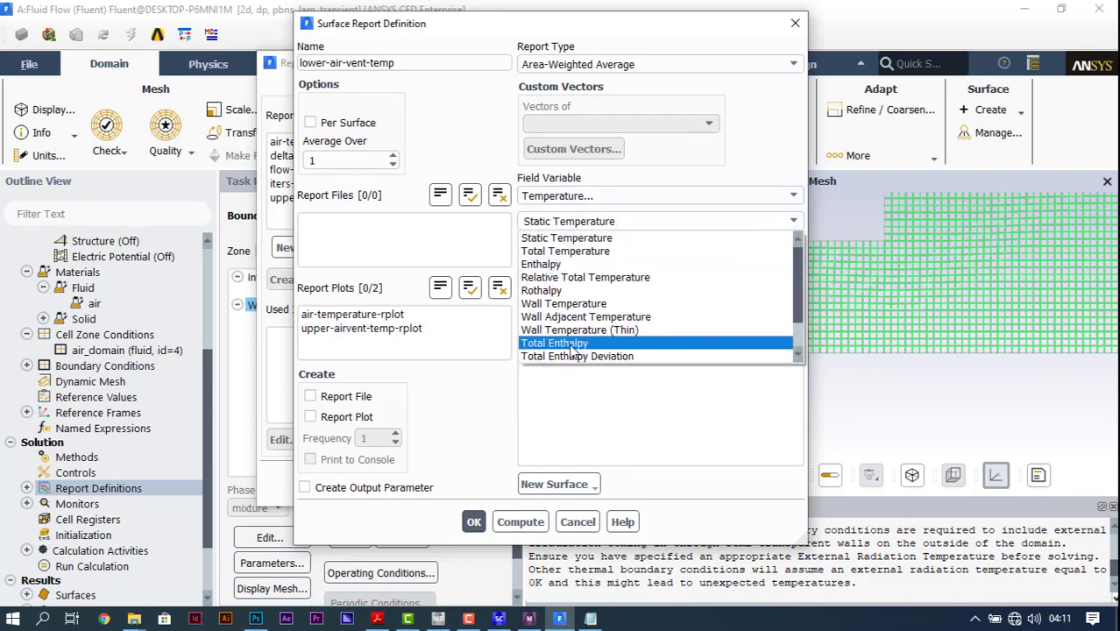
{"action": "left_click", "coordinate": [601, 252]}
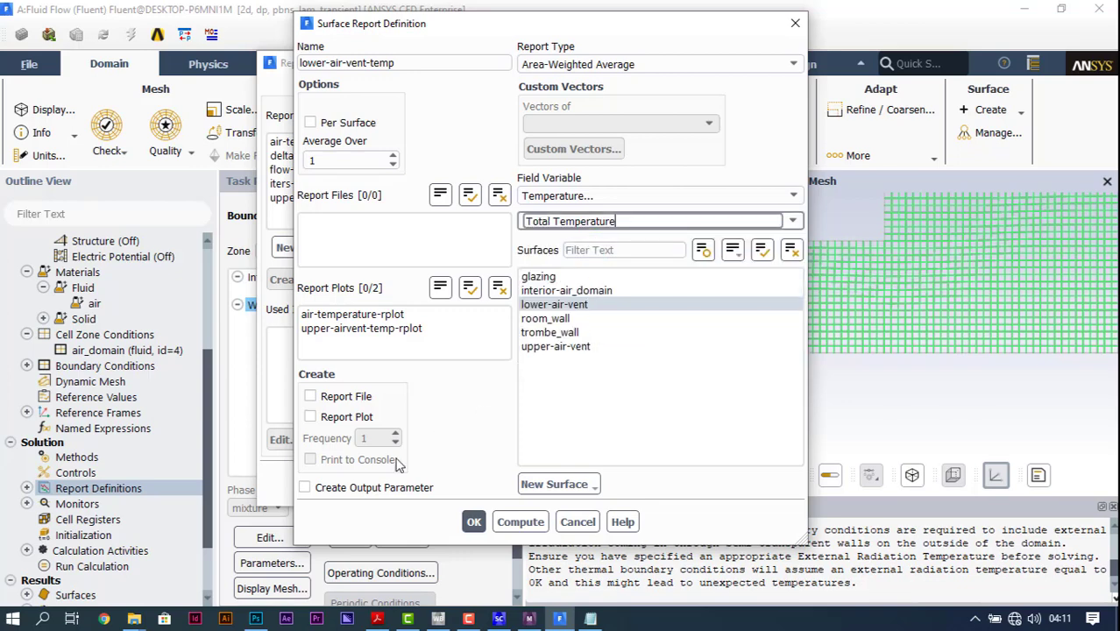
{"action": "left_click", "coordinate": [339, 418]}
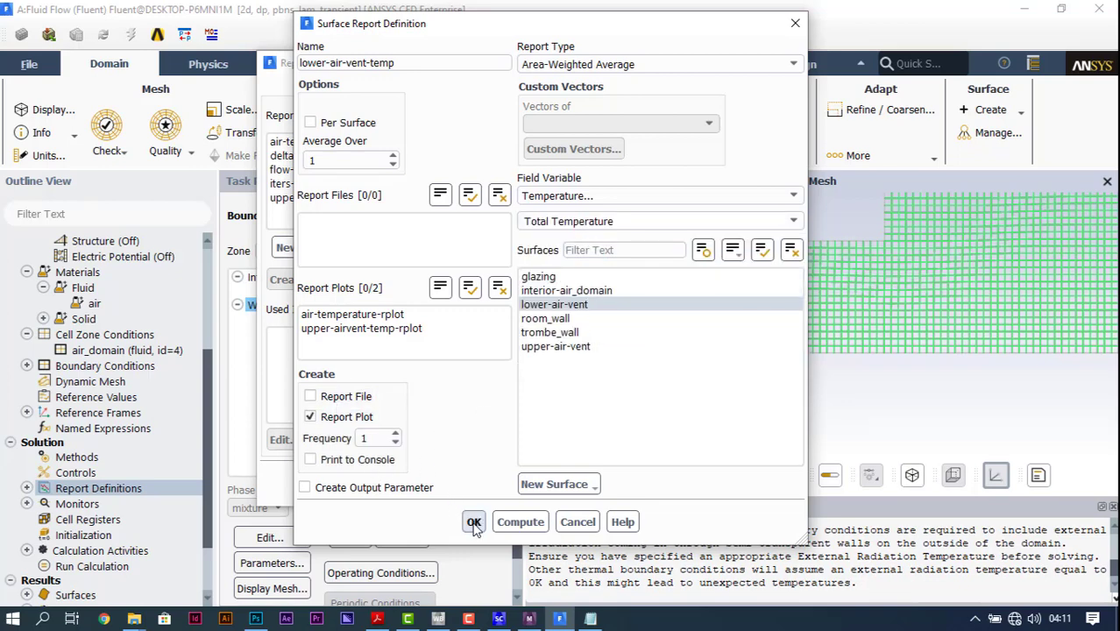
{"action": "left_click", "coordinate": [473, 522]}
Step: Create a new area-weighted average surface report definition named glazing-temp
{"action": "left_click", "coordinate": [302, 253]}
{"action": "mouse_move", "coordinate": [344, 301]}
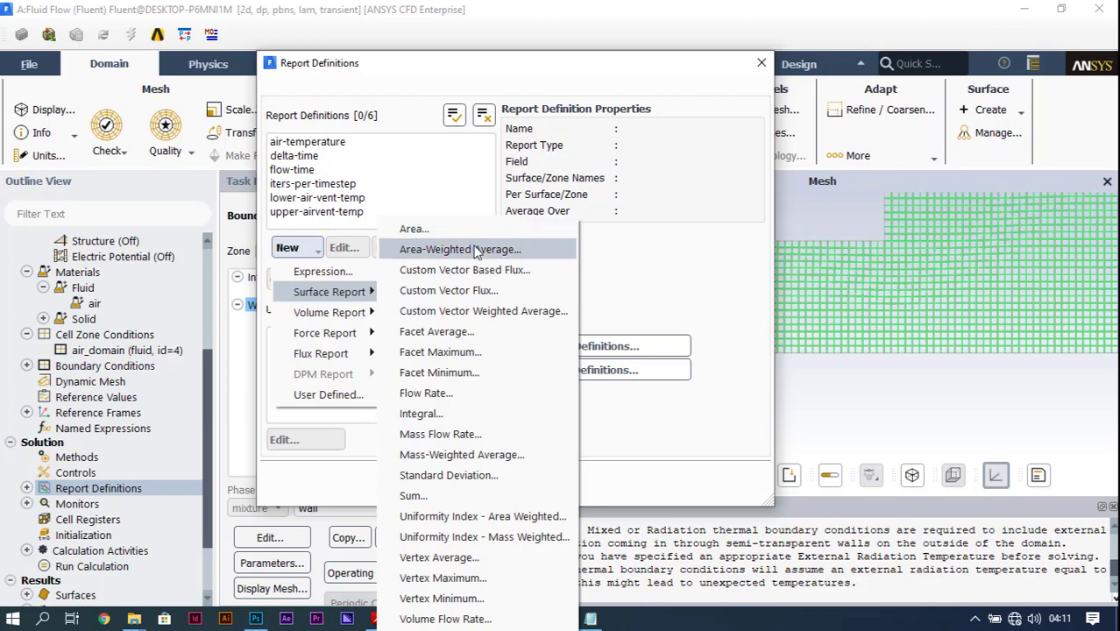
{"action": "left_click", "coordinate": [444, 250]}
{"action": "left_click_drag", "start_coordinate": [342, 62], "coordinate": [296, 62]}
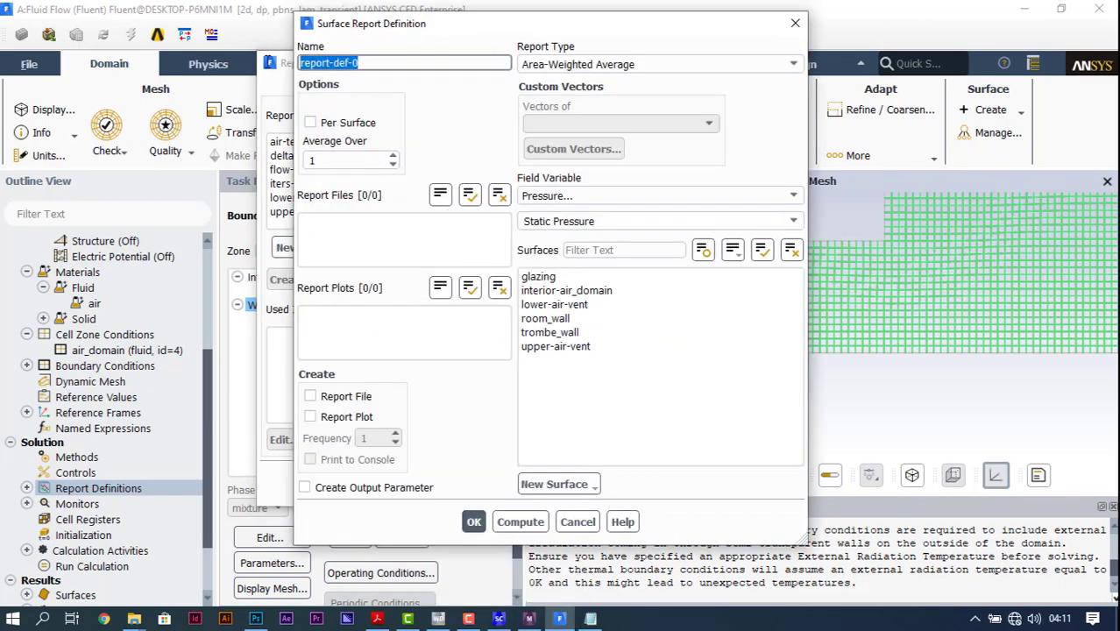
{"action": "type", "text": "gla"}
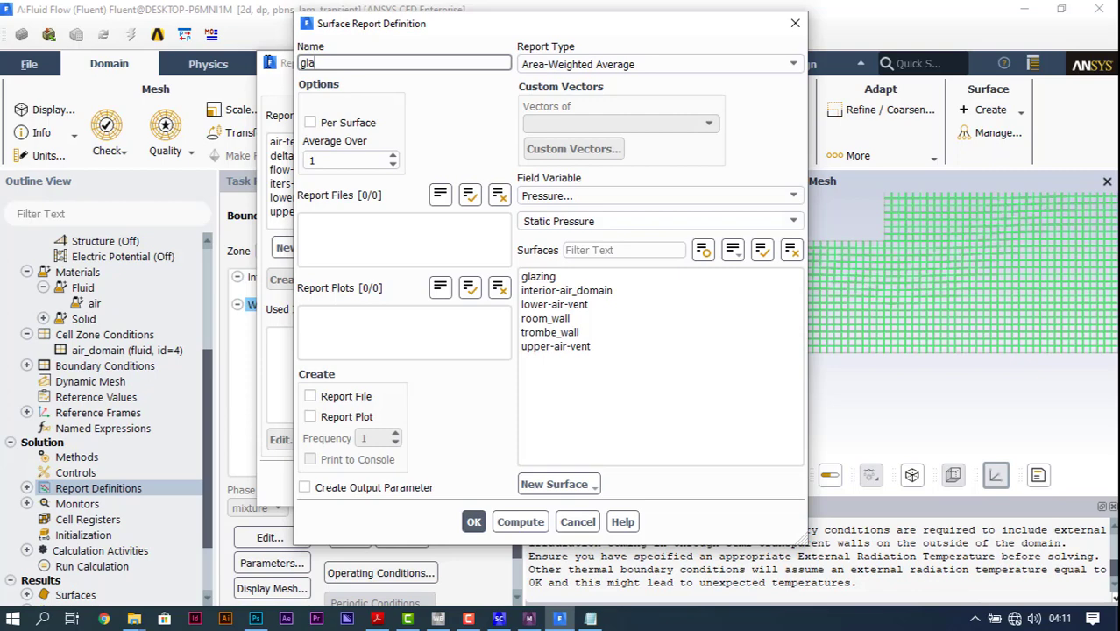
{"action": "type", "text": "zing-temp"}
Step: Have the glazing-temp report monitor Total Temperature on glazing, with a report plot, then save it and finish the report definitions
{"action": "left_click", "coordinate": [736, 196]}
{"action": "scroll", "coordinate": [736, 232], "scroll_direction": "up", "scroll_amount": 1}
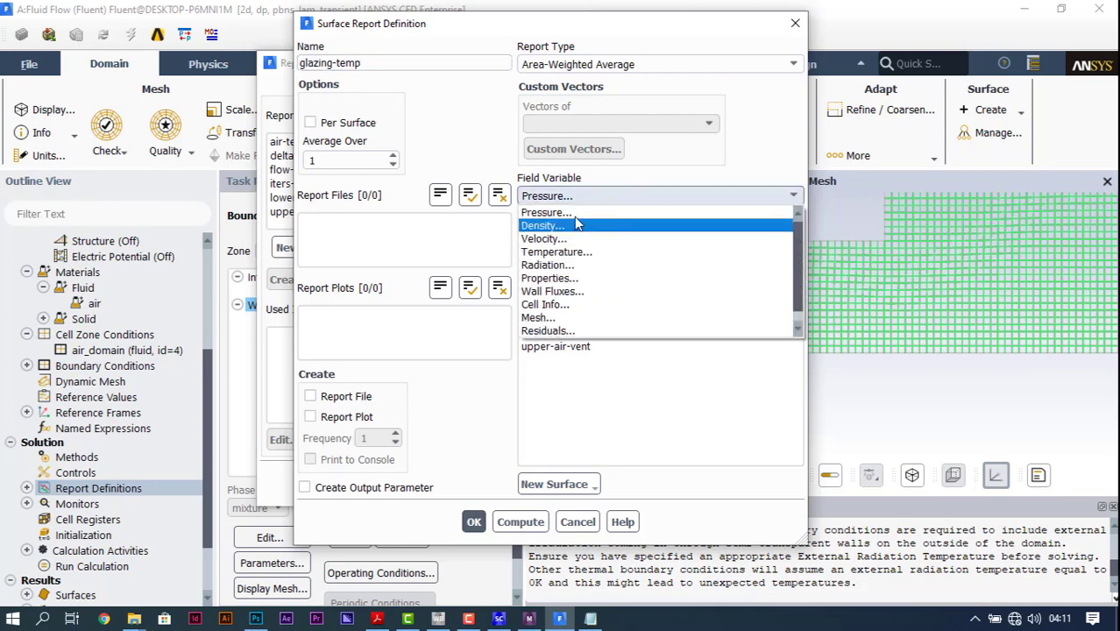
{"action": "left_click", "coordinate": [736, 250]}
{"action": "left_click", "coordinate": [792, 223]}
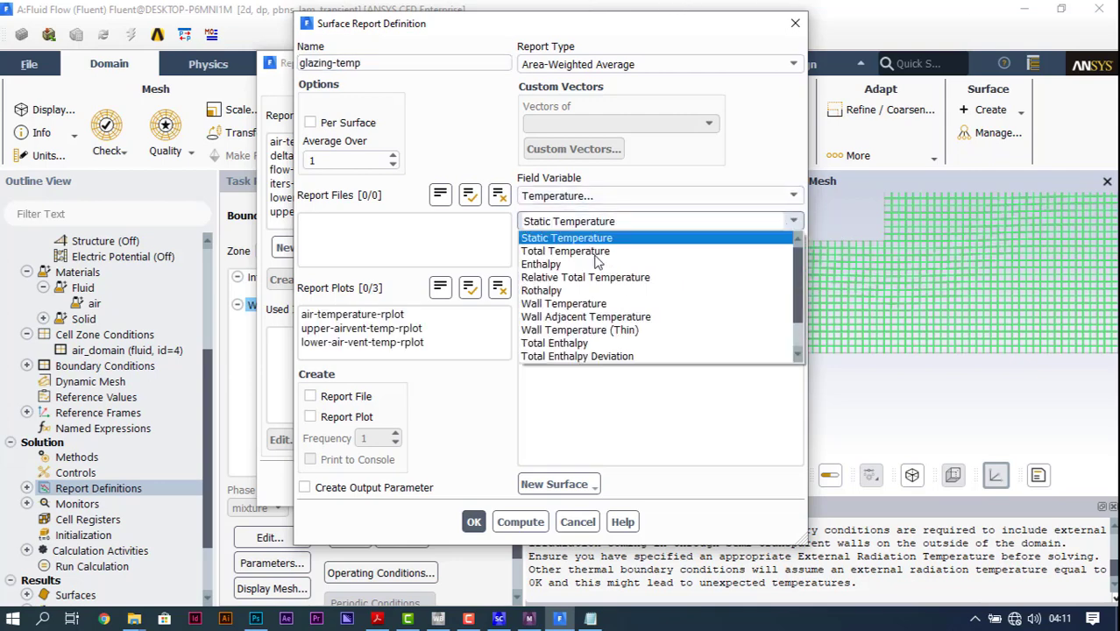
{"action": "left_click", "coordinate": [571, 252]}
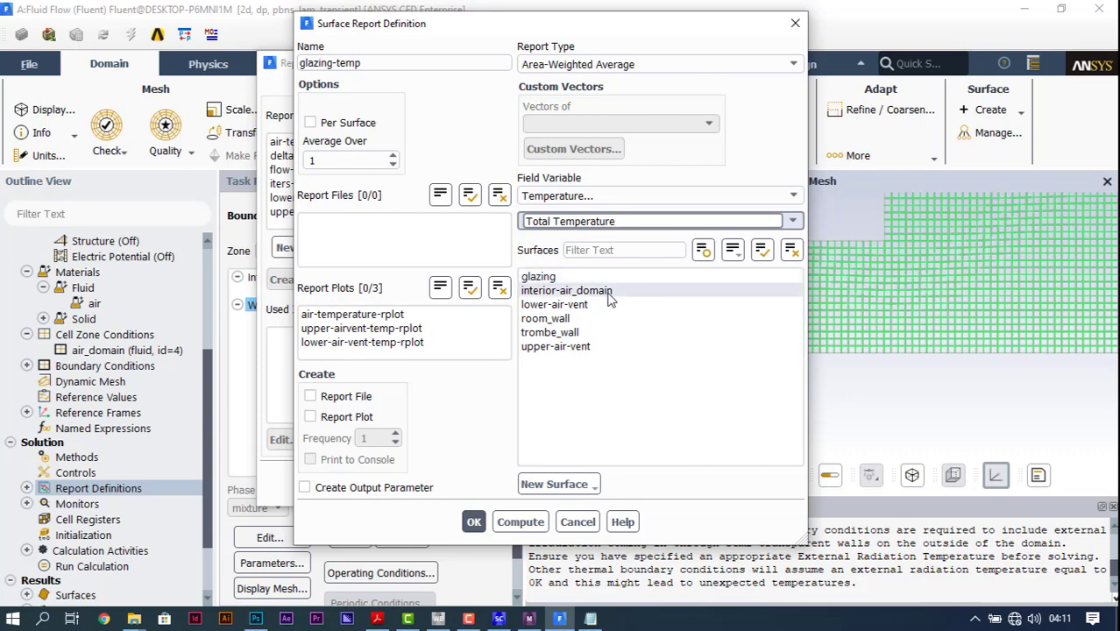
{"action": "left_click", "coordinate": [544, 277]}
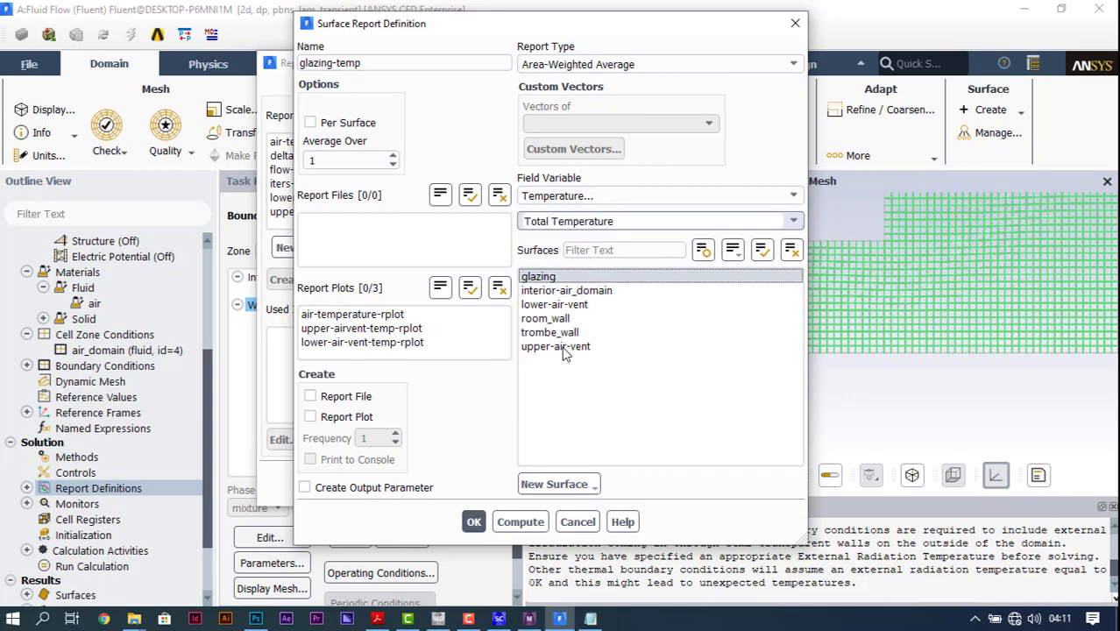
{"action": "left_click", "coordinate": [333, 417]}
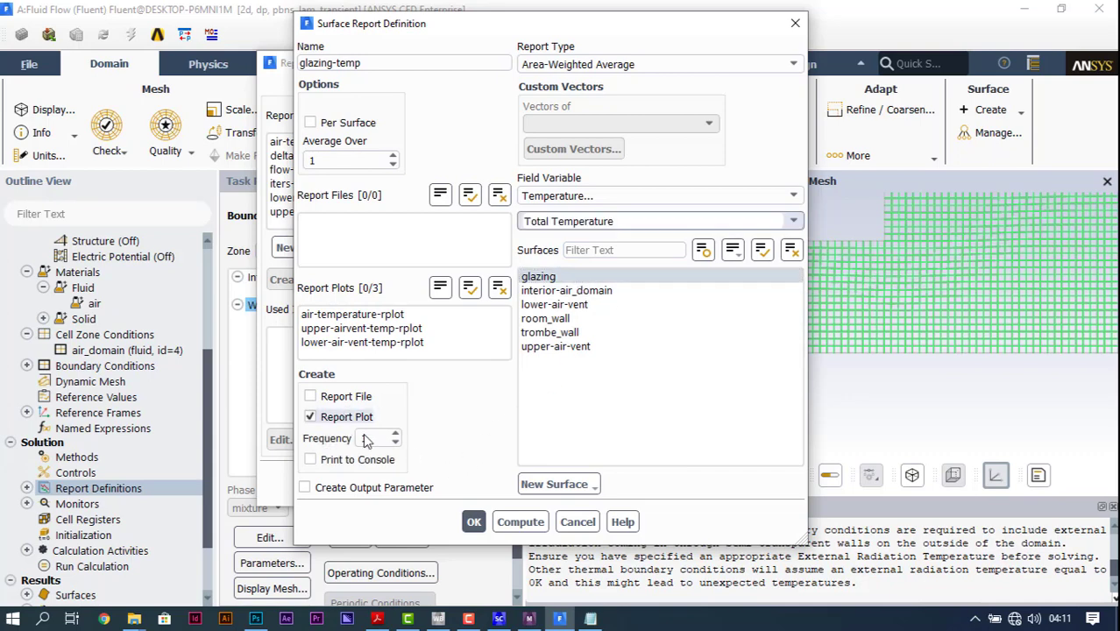
{"action": "left_click", "coordinate": [473, 522]}
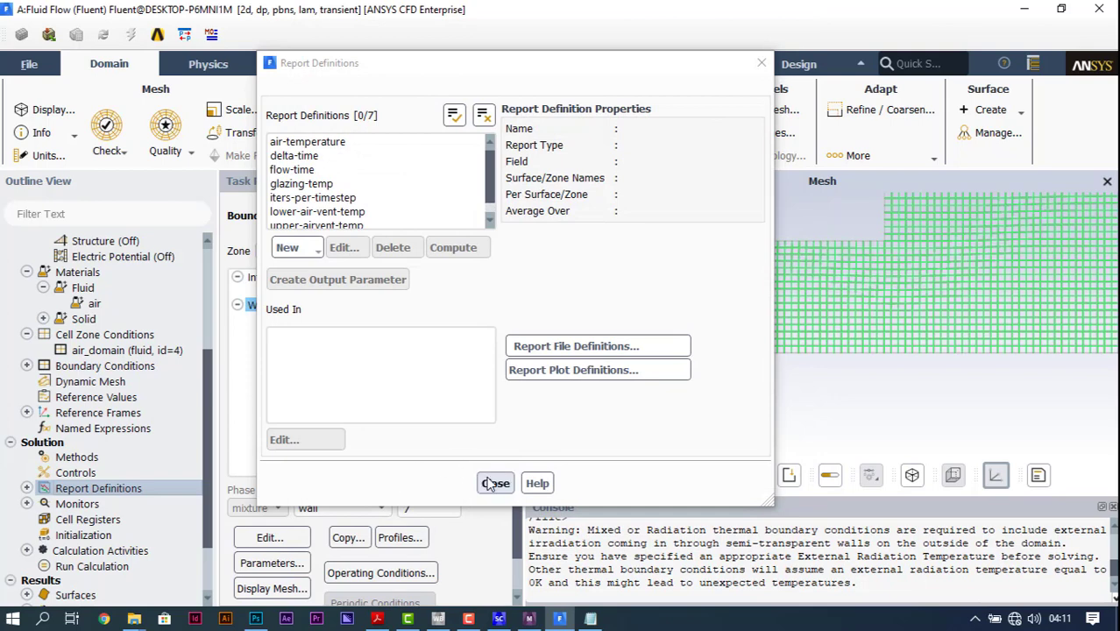
{"action": "left_click", "coordinate": [495, 483]}
Step: Expand the report definitions and solution monitors in the outline and start a new report file
{"action": "scroll", "coordinate": [149, 506], "scroll_direction": "down", "scroll_amount": 2}
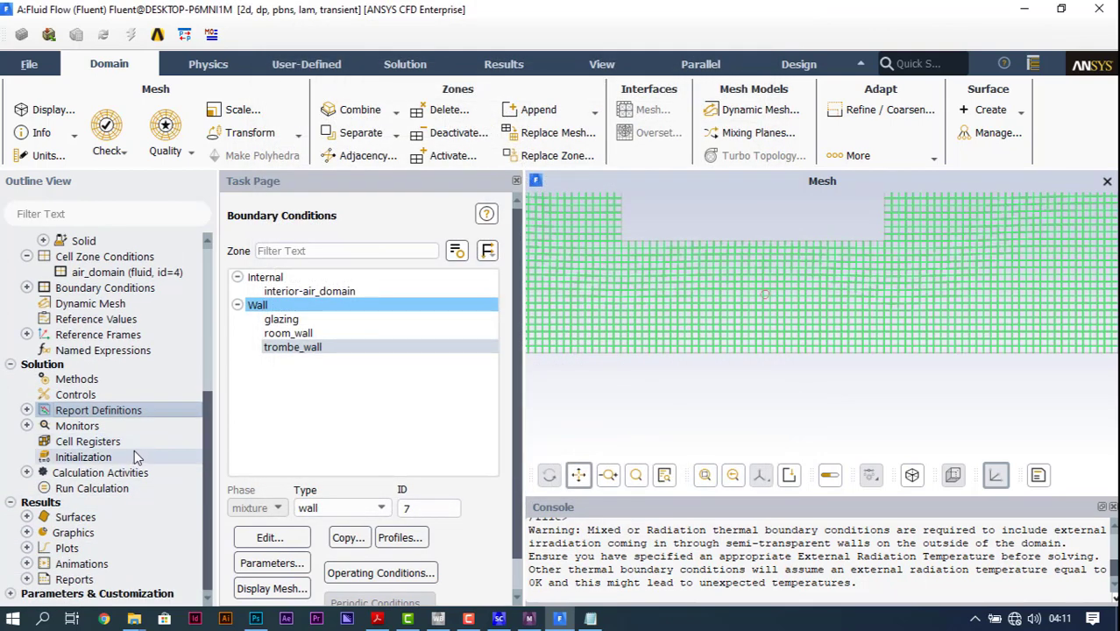
{"action": "left_click", "coordinate": [26, 411]}
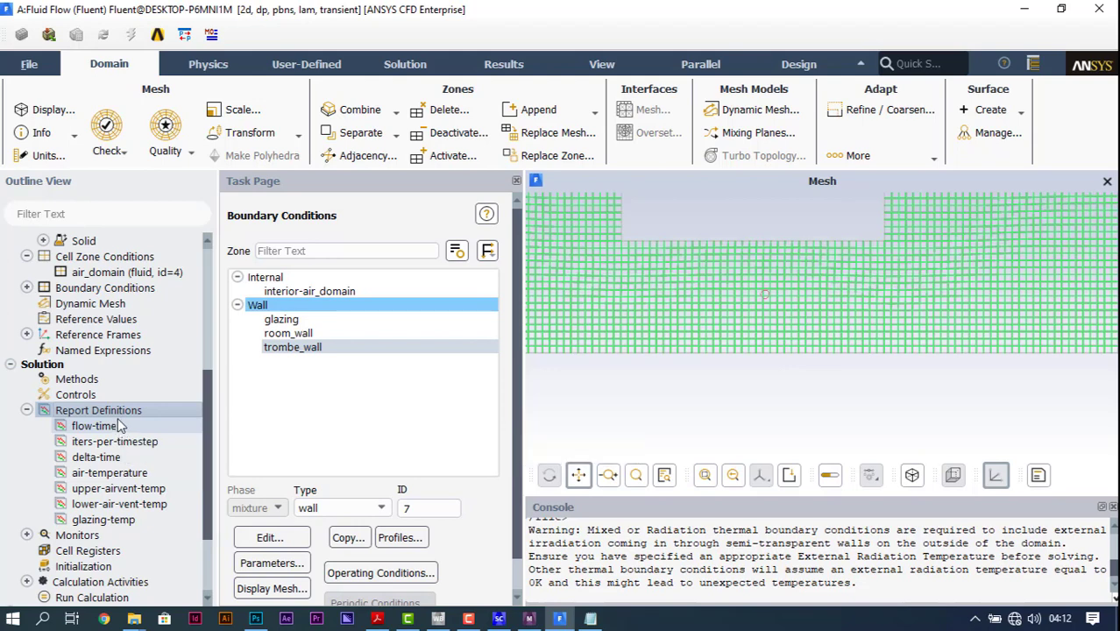
{"action": "left_click", "coordinate": [27, 535]}
{"action": "scroll", "coordinate": [105, 508], "scroll_direction": "down", "scroll_amount": 3}
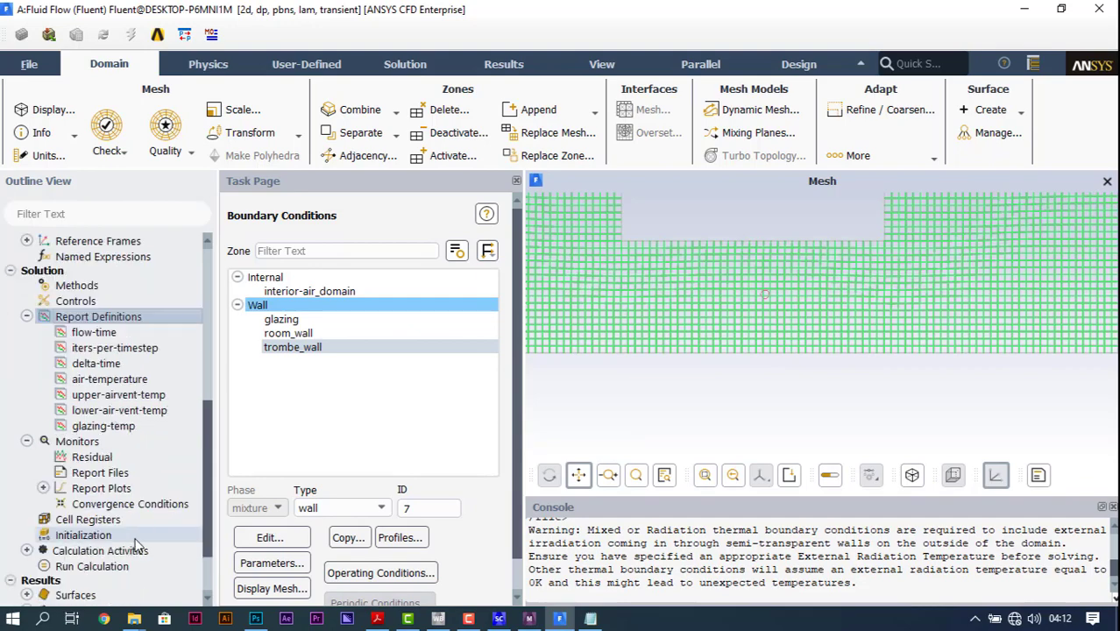
{"action": "left_click", "coordinate": [114, 430]}
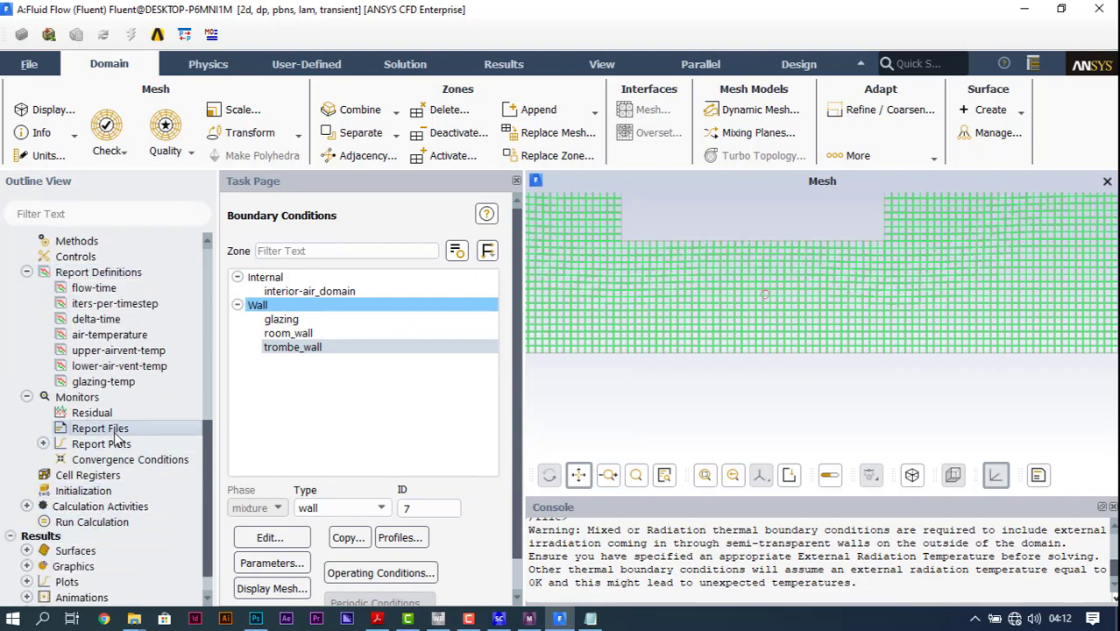
{"action": "double_click", "coordinate": [115, 434]}
{"action": "left_click_drag", "start_coordinate": [443, 273], "coordinate": [532, 95]}
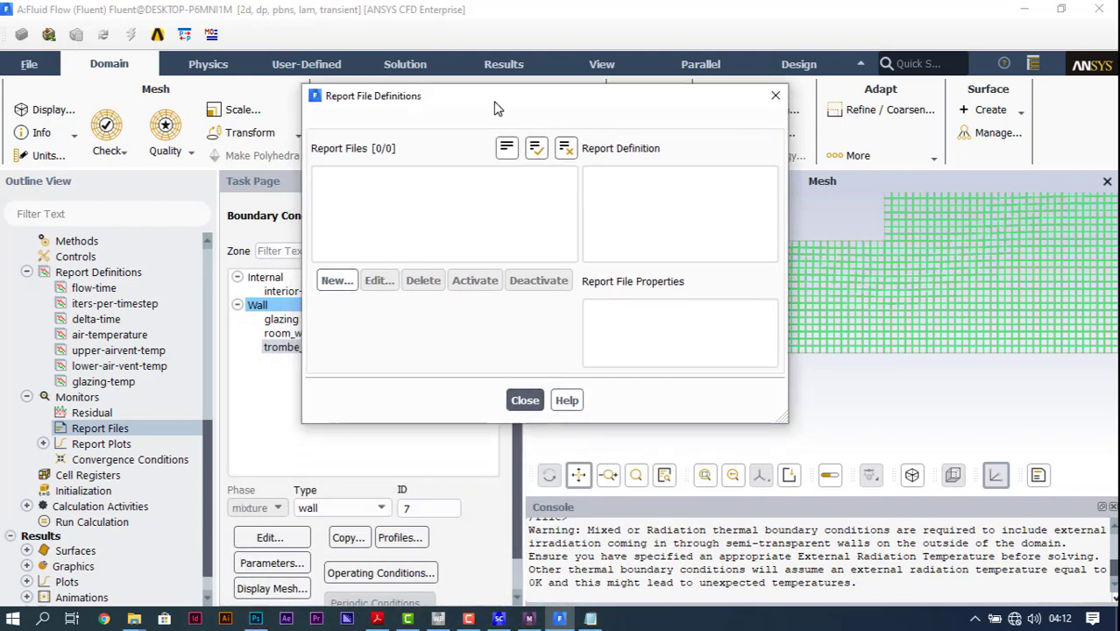
{"action": "left_click", "coordinate": [332, 281]}
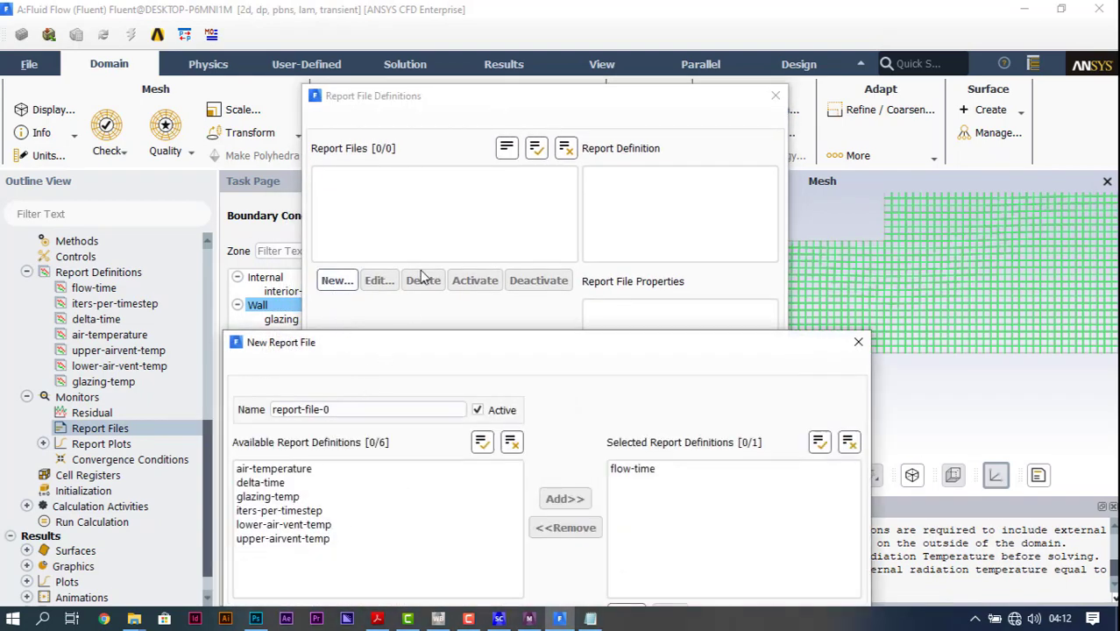
{"action": "left_click_drag", "start_coordinate": [382, 409], "coordinate": [469, 78]}
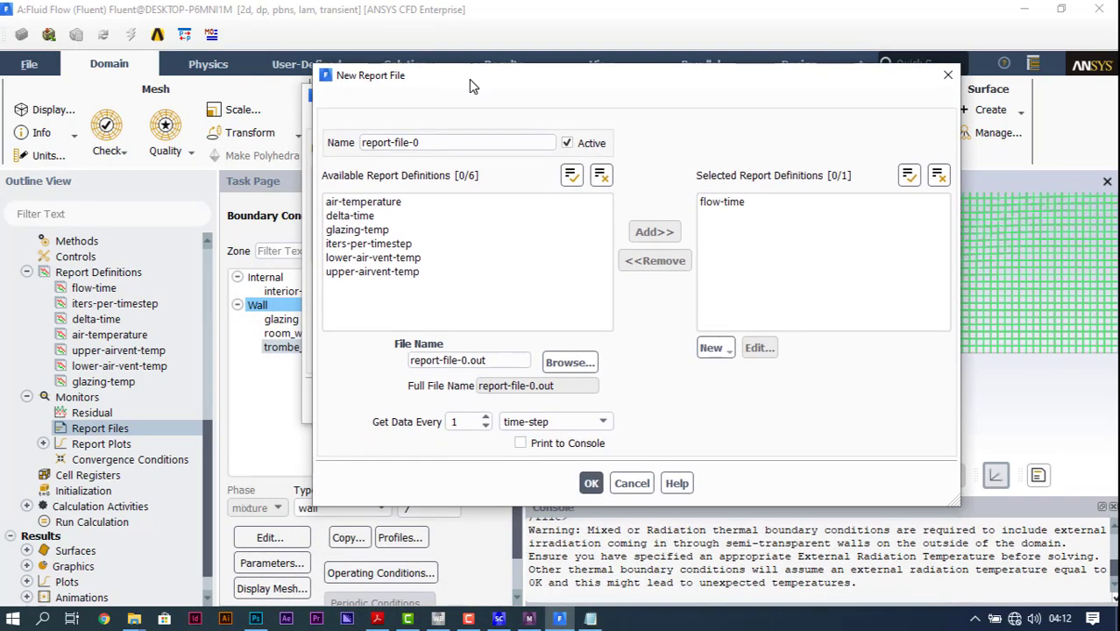
Step: Add upper-airvent-temp, lower-air-vent-temp, glazing-temp and air-temperature to the new report file's selected definitions
{"action": "left_click", "coordinate": [415, 274]}
{"action": "left_click", "coordinate": [403, 258]}
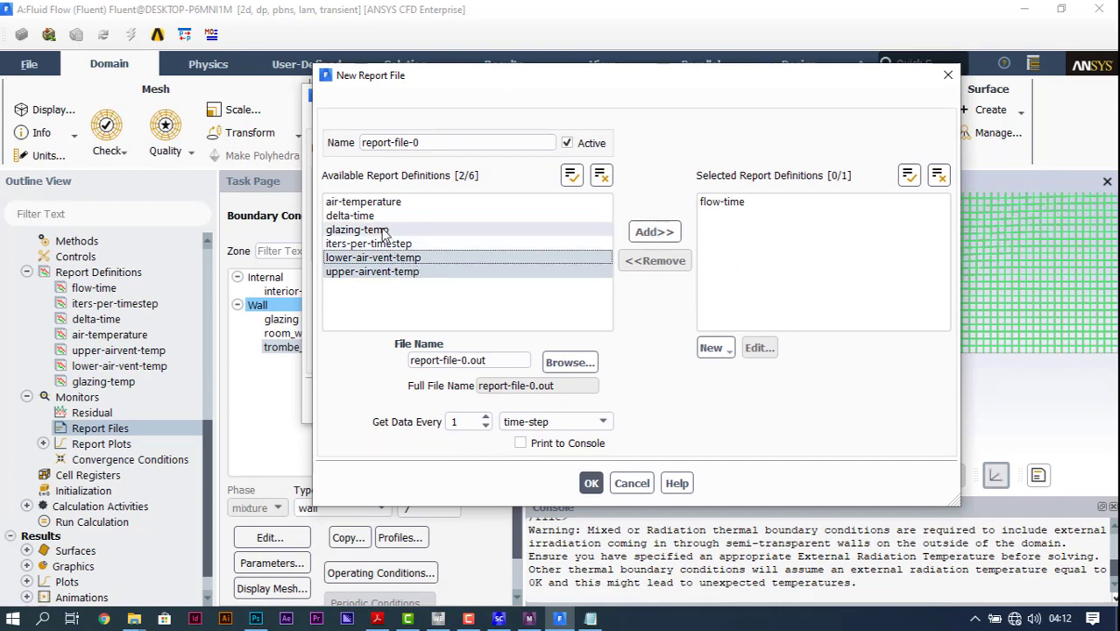
{"action": "left_click", "coordinate": [383, 230]}
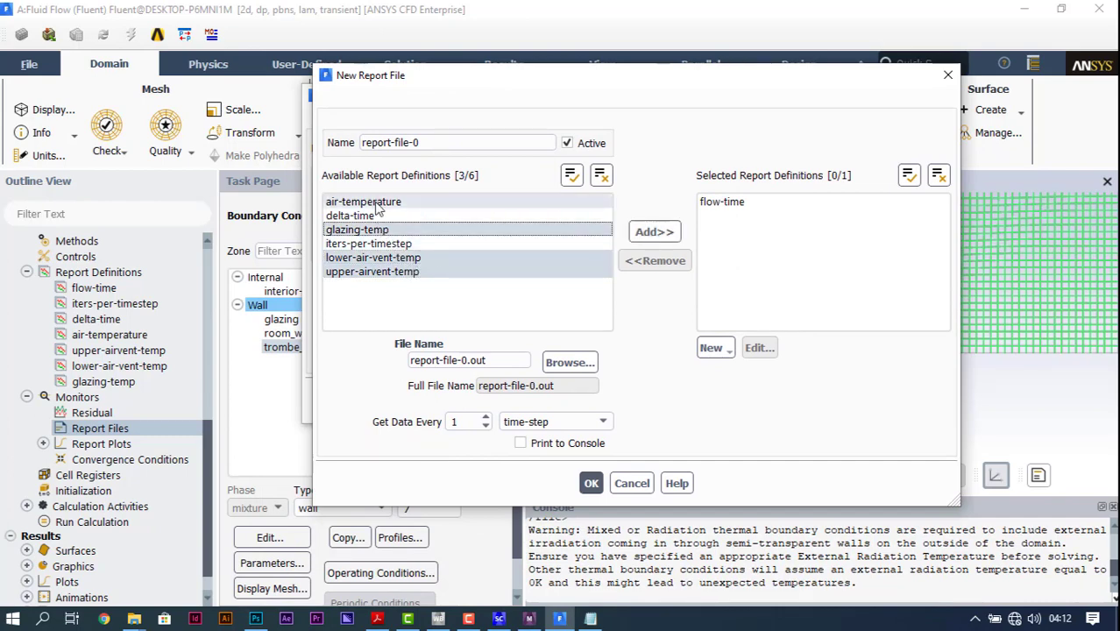
{"action": "left_click", "coordinate": [375, 203]}
{"action": "left_click", "coordinate": [649, 232]}
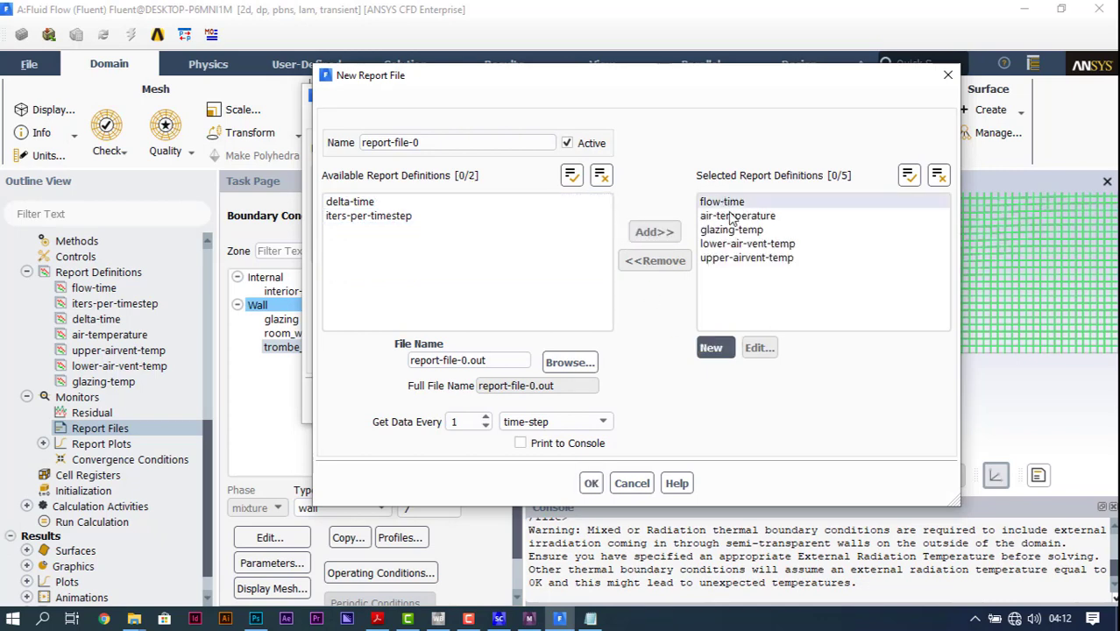
Step: Set the report's output file name to importantsimulation and save the report file definition
{"action": "left_click_drag", "start_coordinate": [487, 361], "coordinate": [252, 353]}
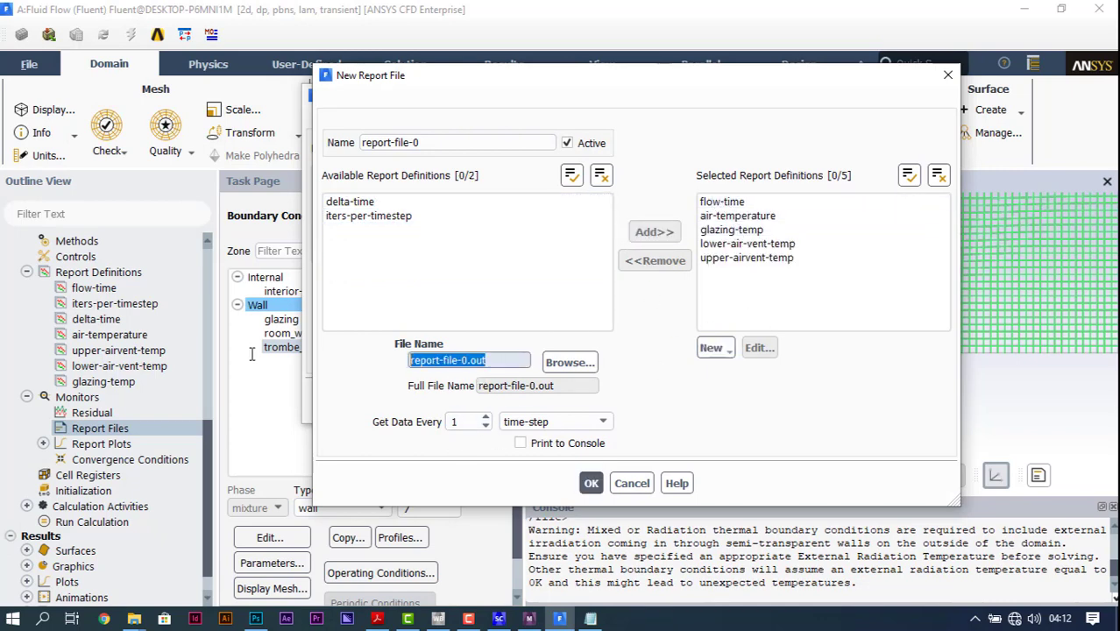
{"action": "type", "text": "important"}
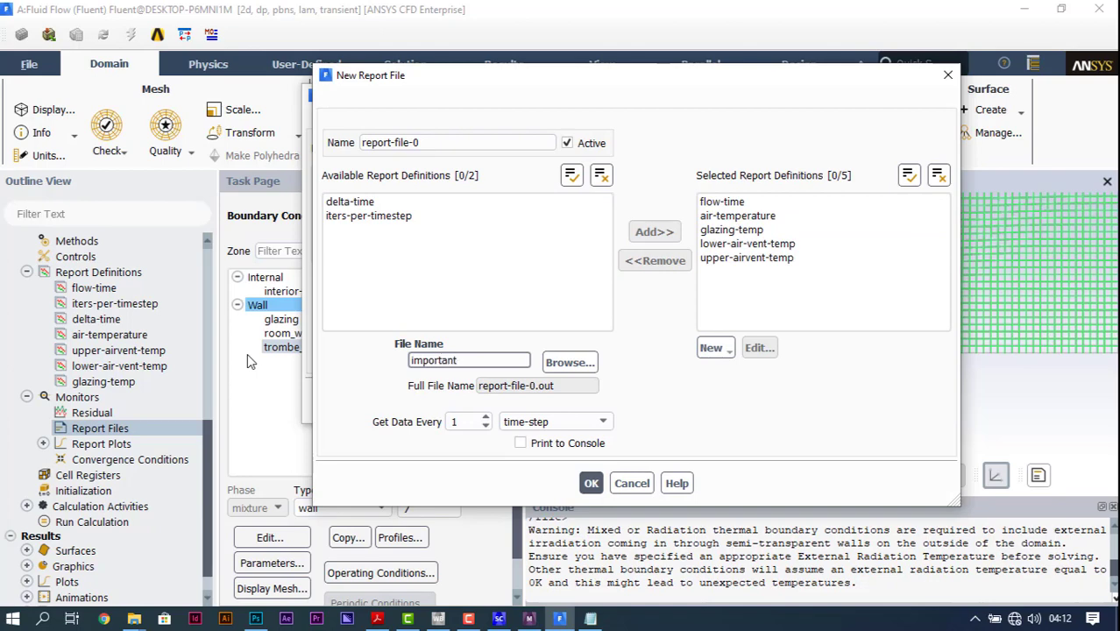
{"action": "type", "text": "simulationfiles"}
{"action": "key", "text": "Return"}
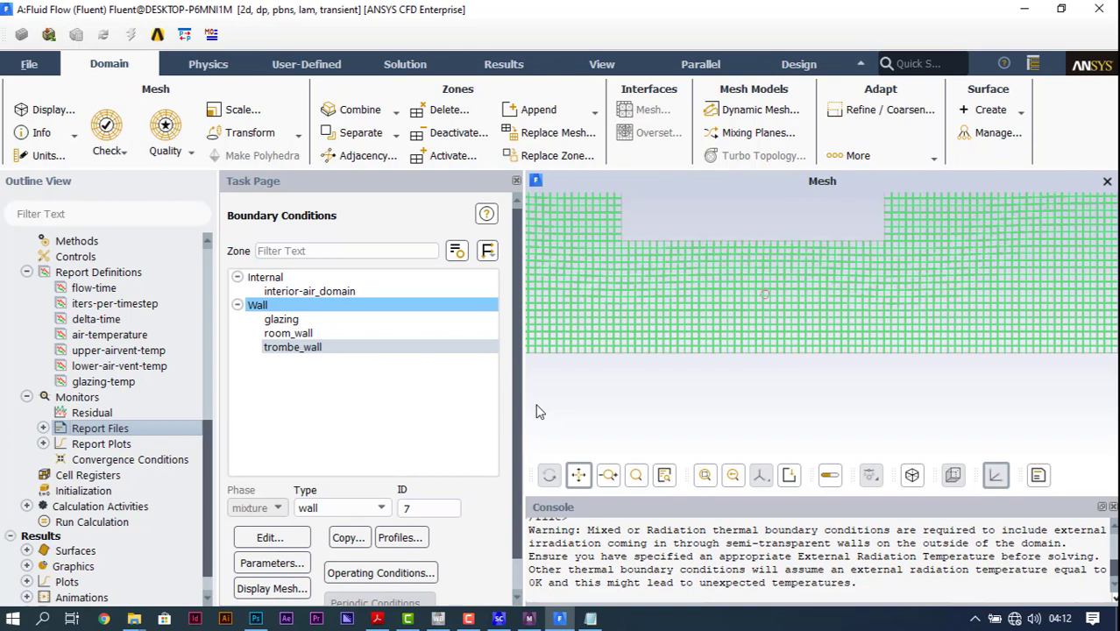
Step: Create a new report plot and add upper-airvent-temp, lower-air-vent-temp, glazing-temp and air-temperature to its selected definitions
{"action": "double_click", "coordinate": [154, 439]}
{"action": "left_click_drag", "start_coordinate": [331, 353], "coordinate": [346, 132]}
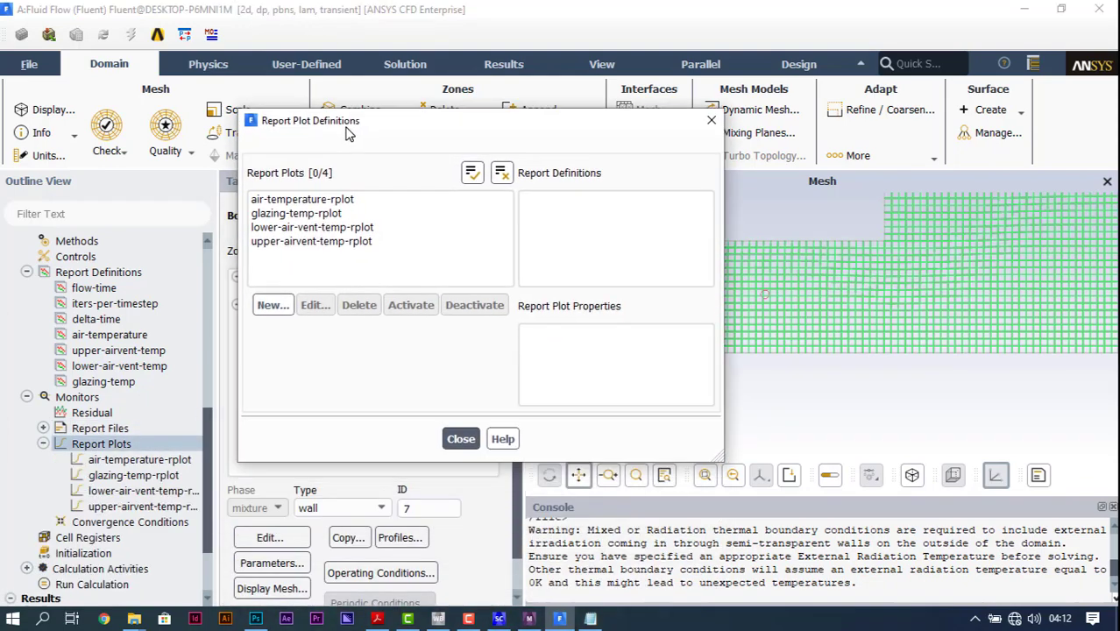
{"action": "left_click", "coordinate": [269, 306]}
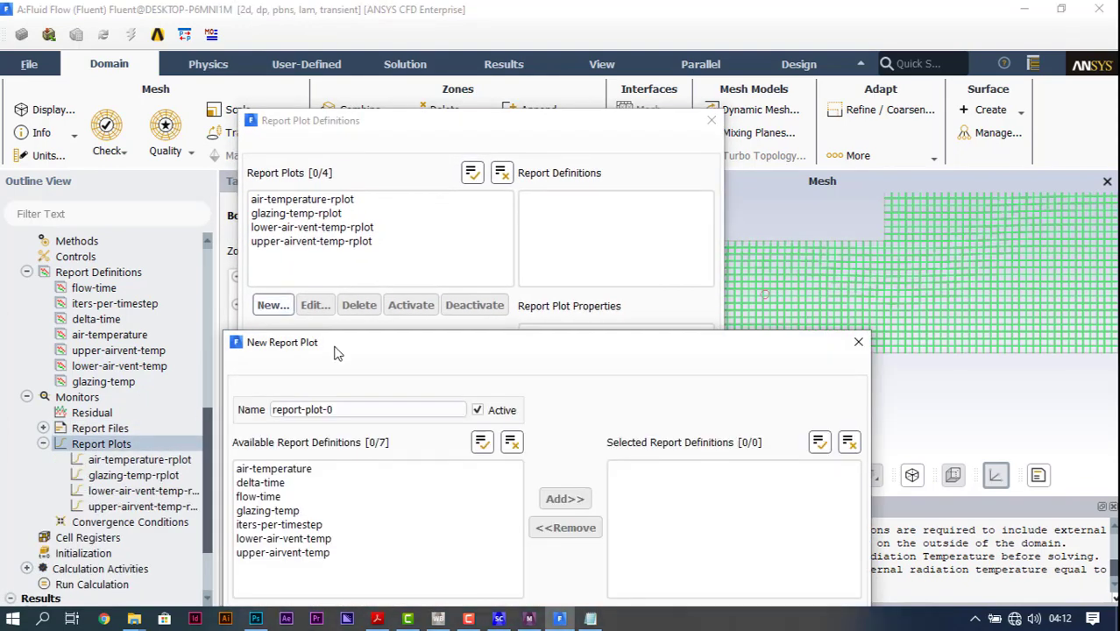
{"action": "left_click_drag", "start_coordinate": [337, 352], "coordinate": [415, 74]}
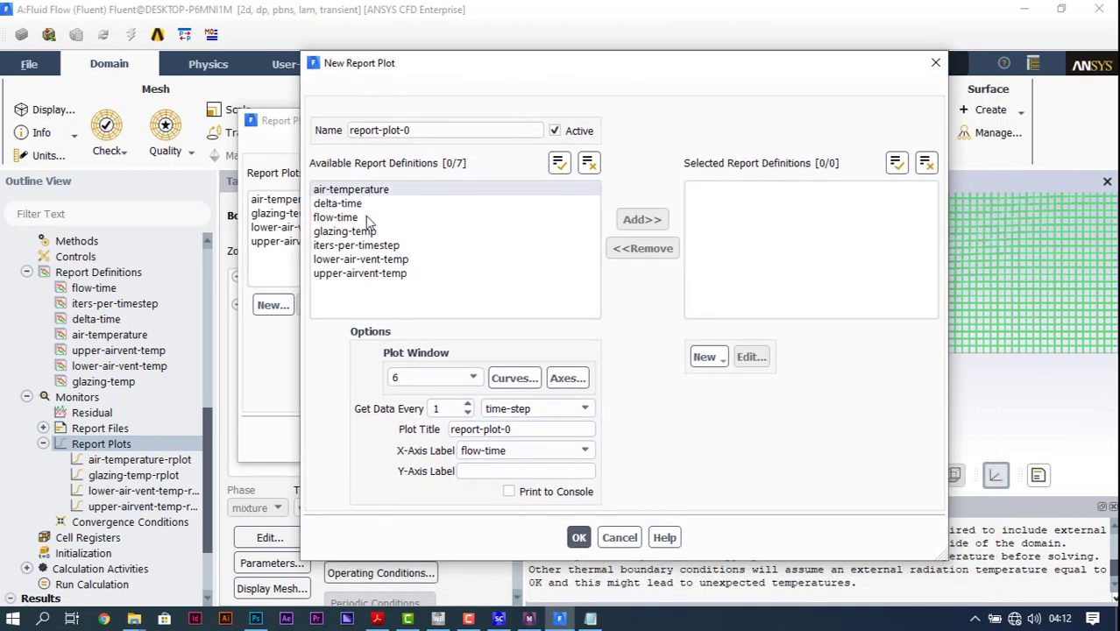
{"action": "left_click", "coordinate": [495, 274]}
{"action": "left_click", "coordinate": [653, 221]}
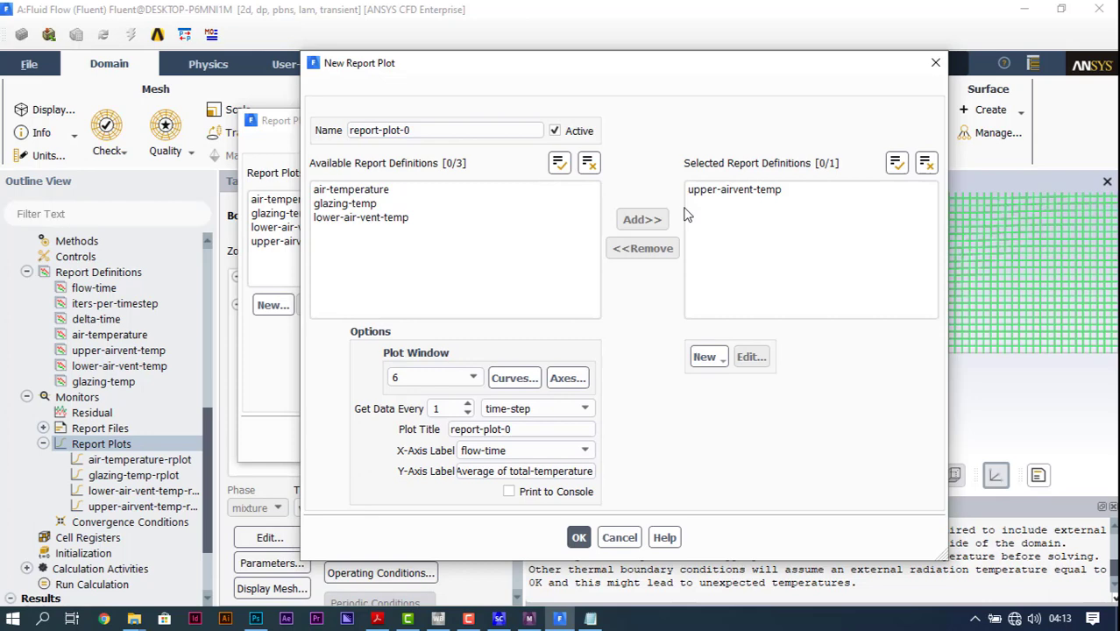
{"action": "left_click", "coordinate": [403, 218]}
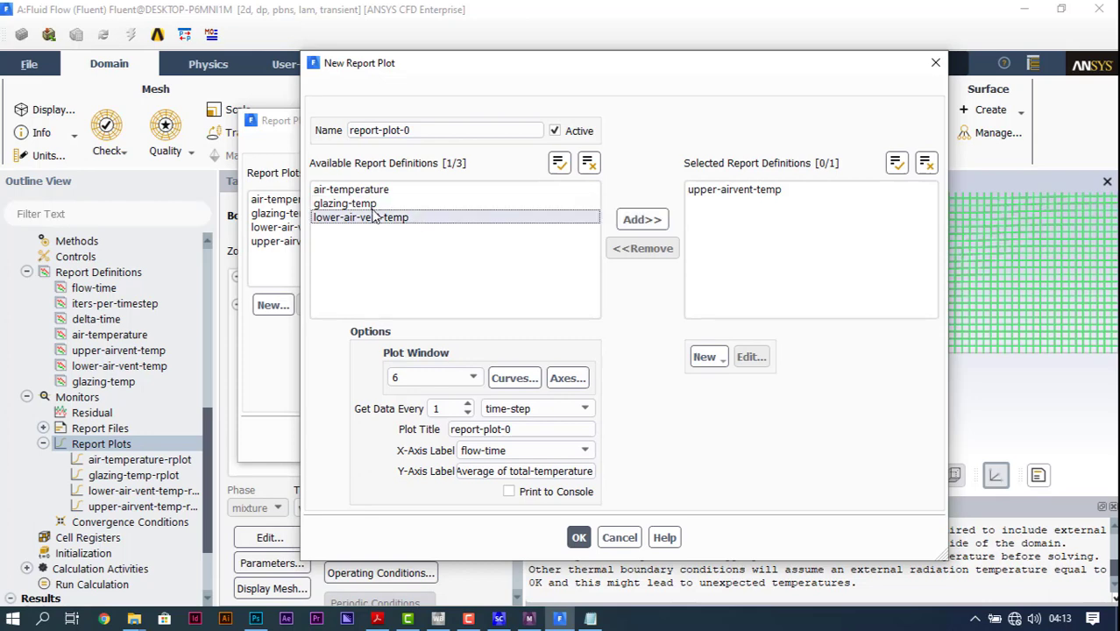
{"action": "left_click", "coordinate": [370, 206]}
{"action": "left_click", "coordinate": [350, 189]}
{"action": "left_click", "coordinate": [643, 219]}
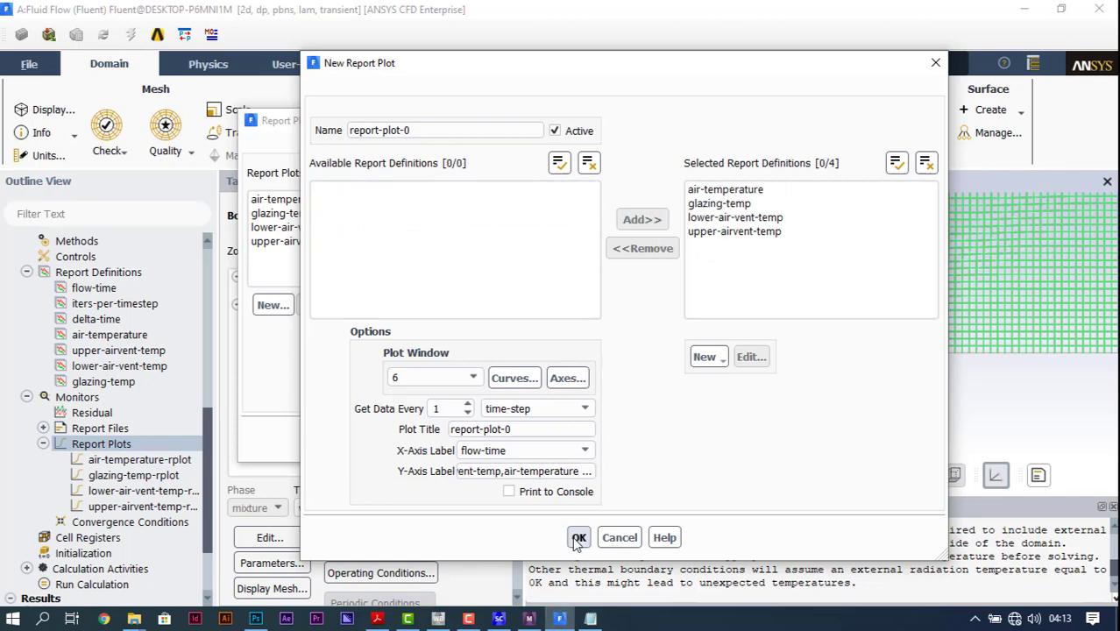
Step: Set the report plot's title to comparison-plot, save it and finish the report plot definitions
{"action": "left_click_drag", "start_coordinate": [536, 430], "coordinate": [377, 430]}
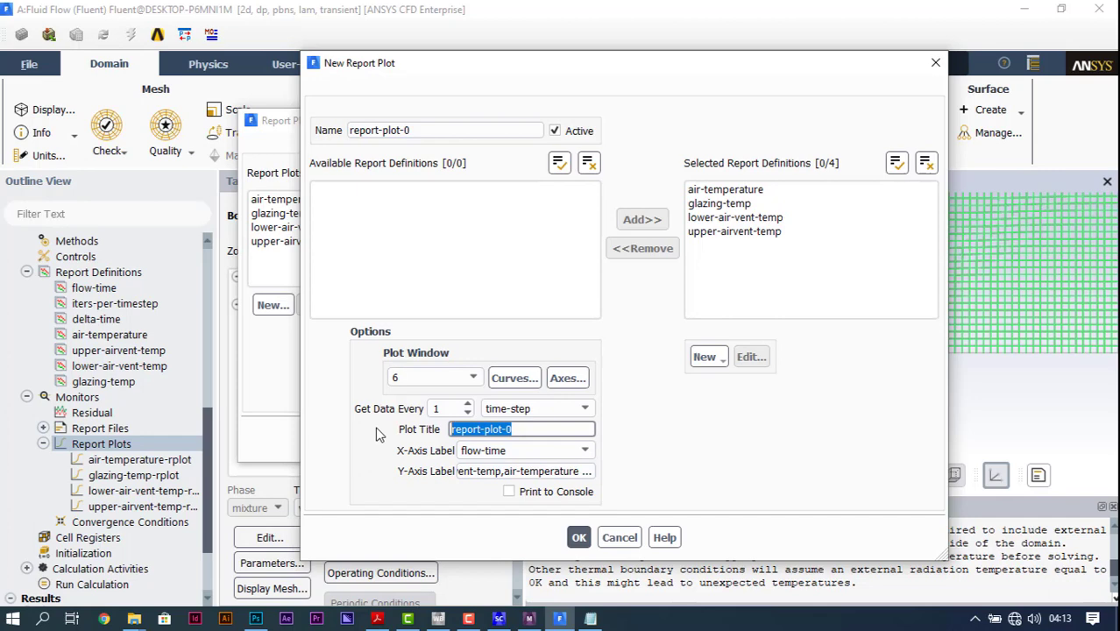
{"action": "type", "text": "comparison plot"}
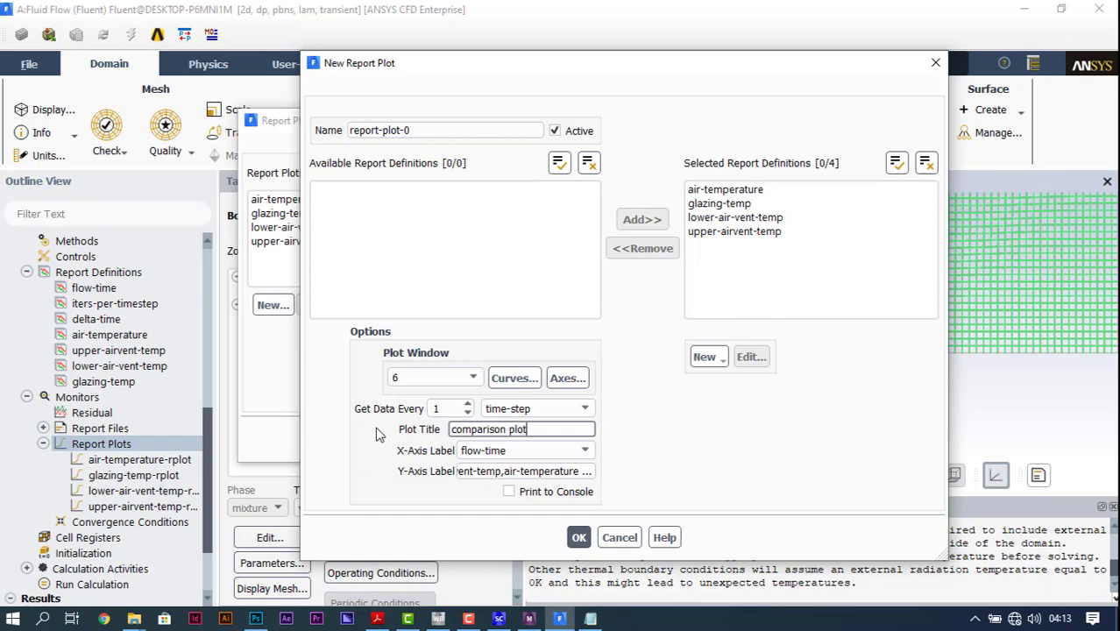
{"action": "left_click", "coordinate": [511, 430]}
{"action": "key", "text": "BackSpace"}
{"action": "type", "text": "-"}
{"action": "left_click", "coordinate": [578, 538]}
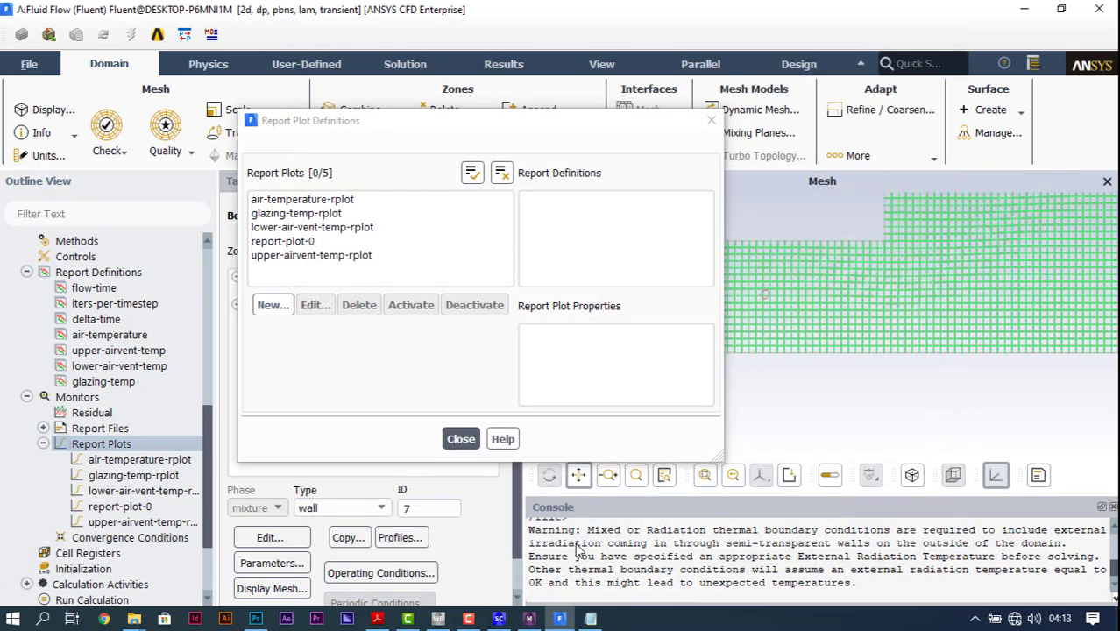
{"action": "left_click", "coordinate": [460, 439]}
Step: Set the calculation activities to autosave every 1 time step
{"action": "scroll", "coordinate": [97, 438], "scroll_direction": "down", "scroll_amount": 3}
{"action": "left_click", "coordinate": [83, 459]}
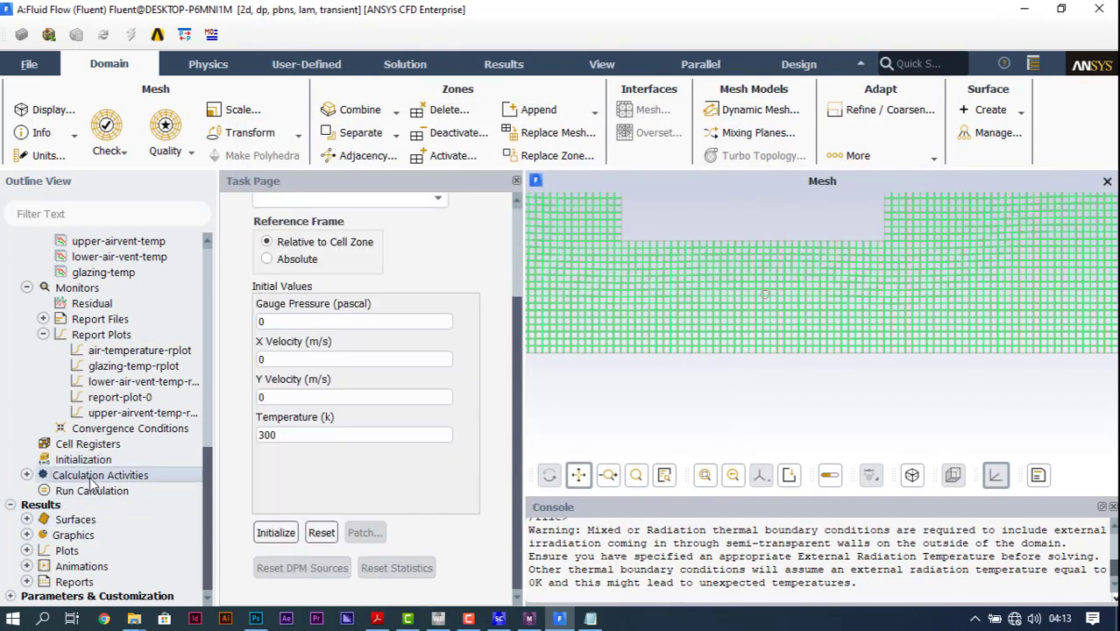
{"action": "double_click", "coordinate": [94, 476]}
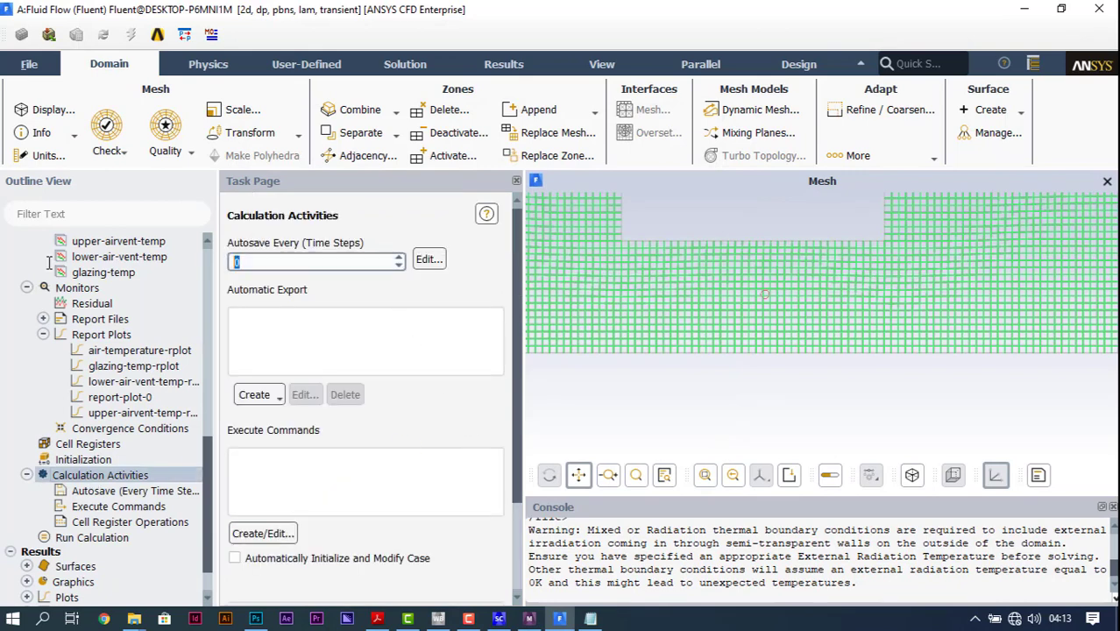
{"action": "type", "text": "1"}
Step: Initialize the solution with the existing initial values
{"action": "scroll", "coordinate": [104, 499], "scroll_direction": "down", "scroll_amount": 1}
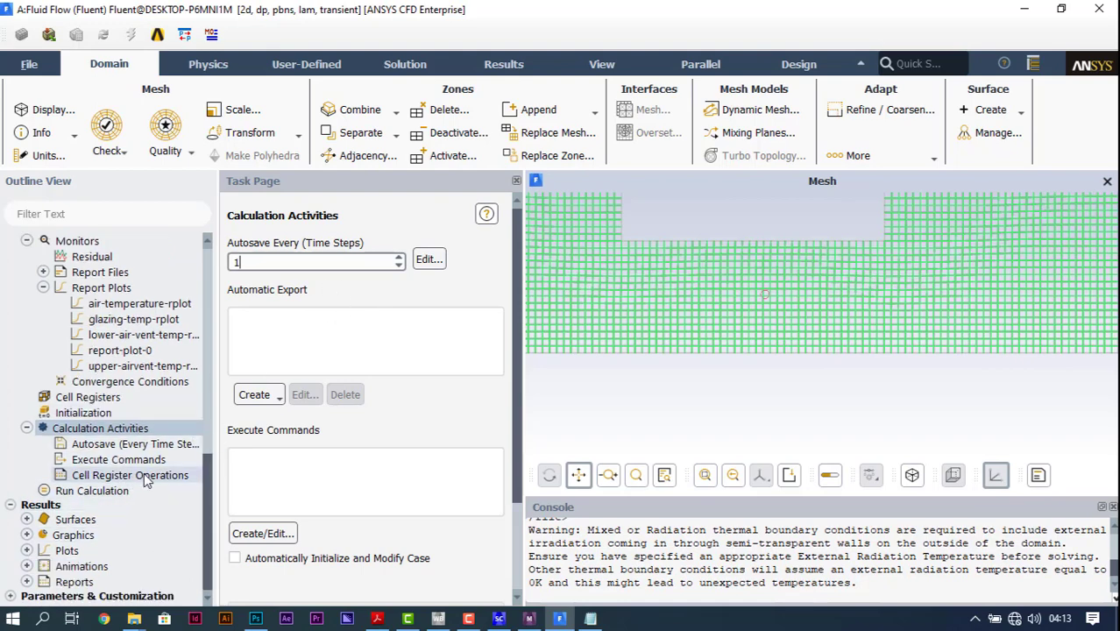
{"action": "left_click", "coordinate": [122, 491]}
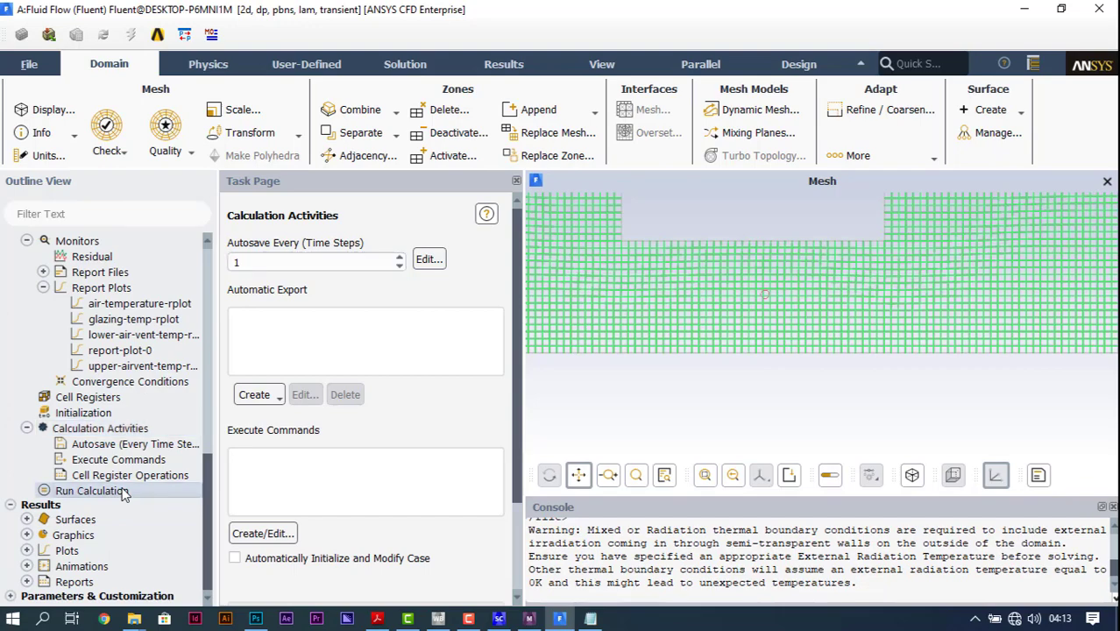
{"action": "left_click", "coordinate": [80, 414]}
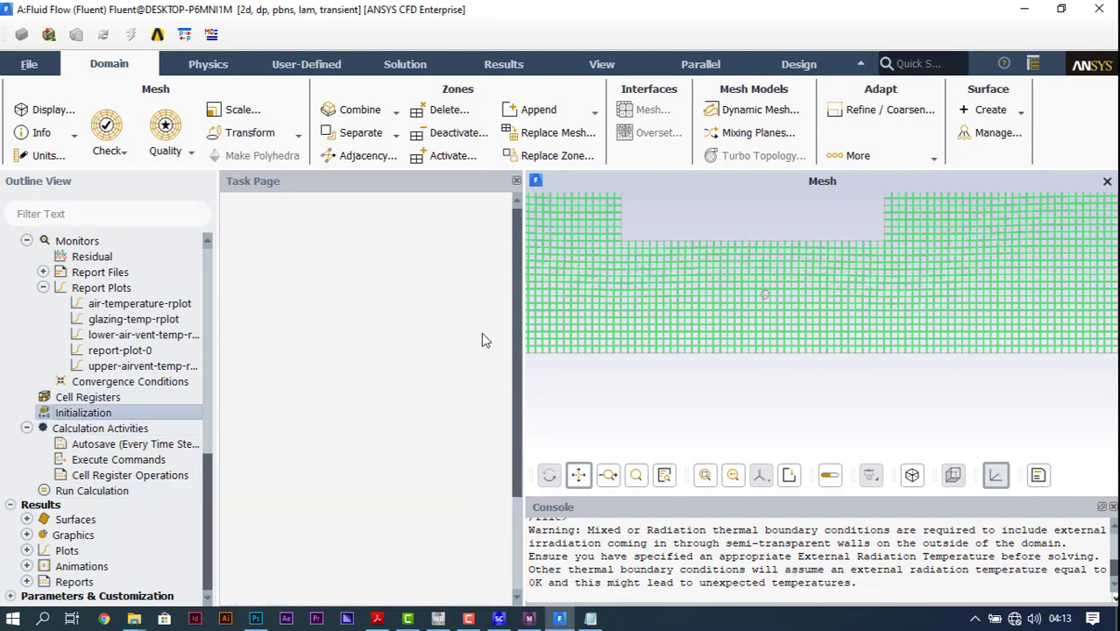
{"action": "left_click", "coordinate": [277, 534]}
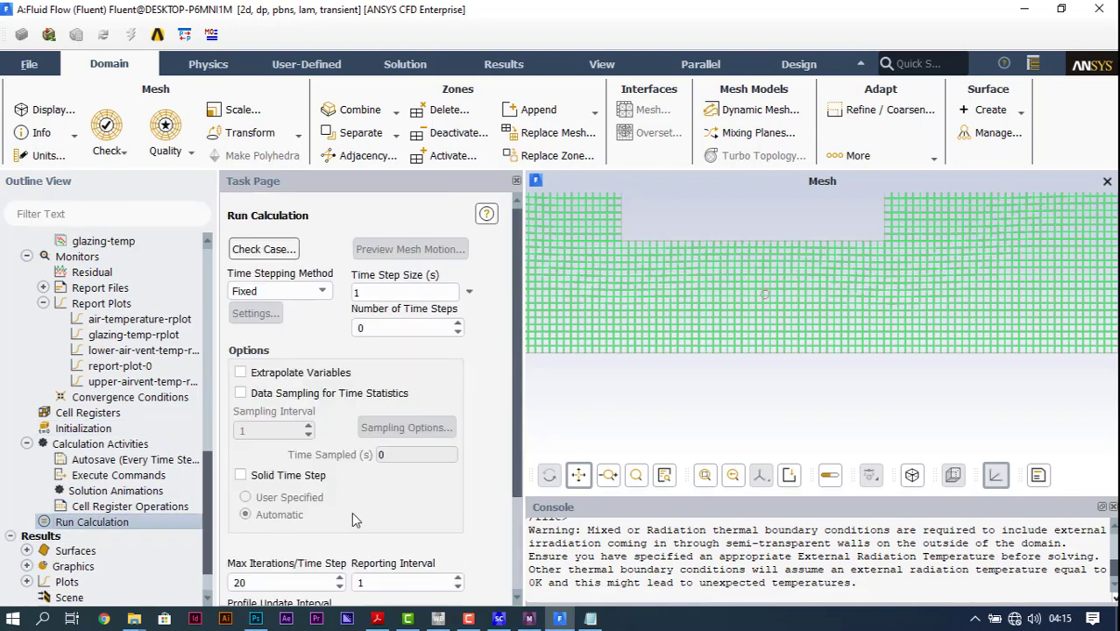
Step: Set the run calculation's time step size to 1800 s and the number of time steps to 9
{"action": "scroll", "coordinate": [407, 536], "scroll_direction": "down", "scroll_amount": 2}
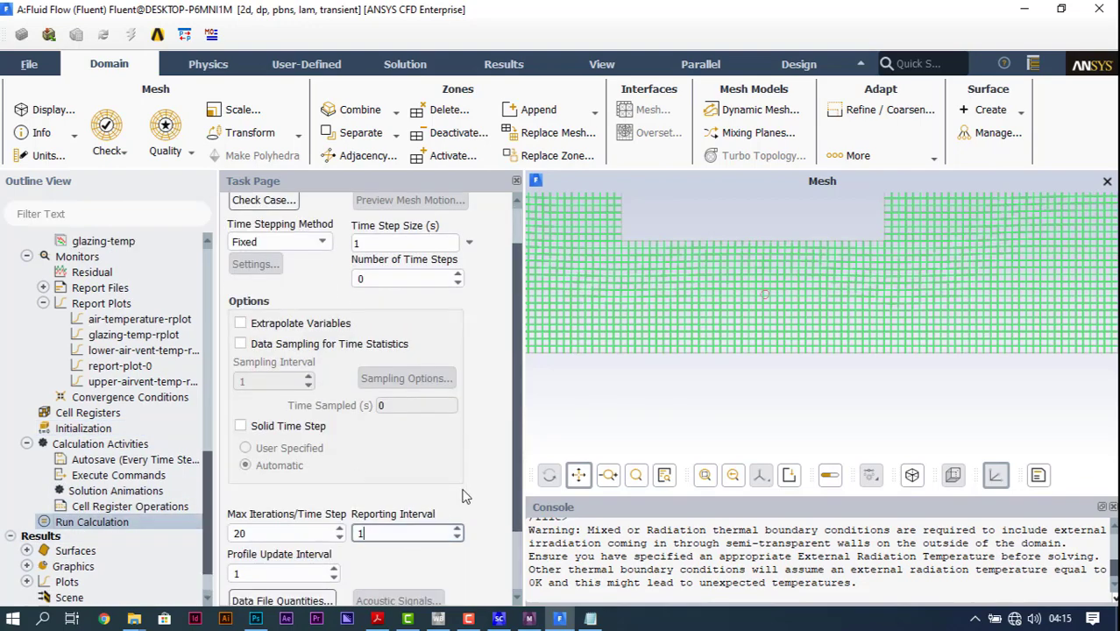
{"action": "scroll", "coordinate": [462, 490], "scroll_direction": "up", "scroll_amount": 1}
{"action": "double_click", "coordinate": [426, 291]}
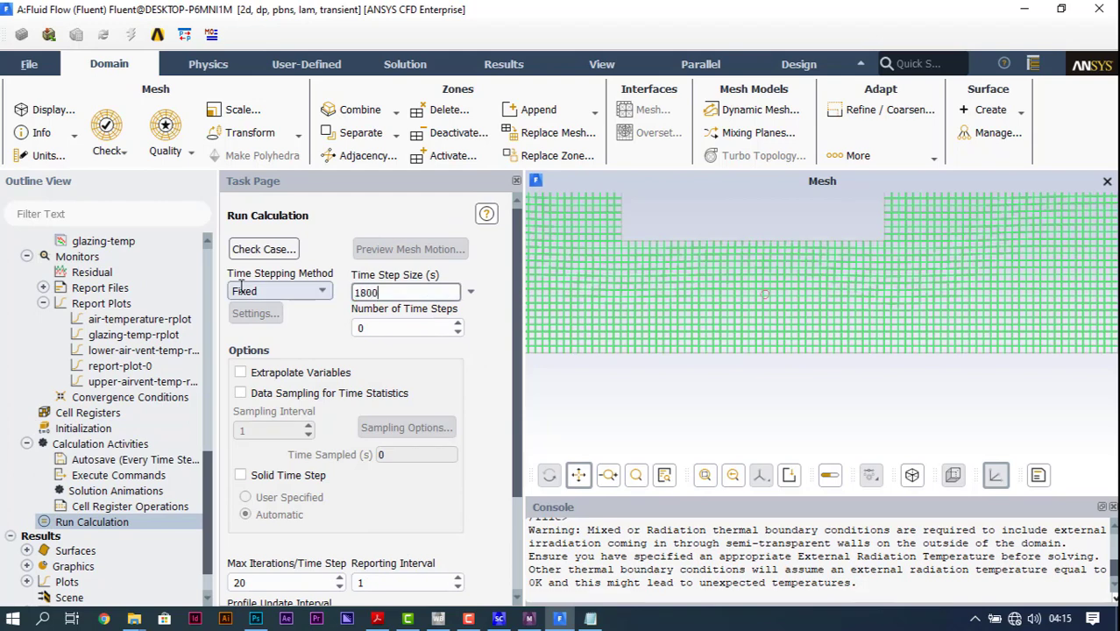
{"action": "double_click", "coordinate": [368, 327]}
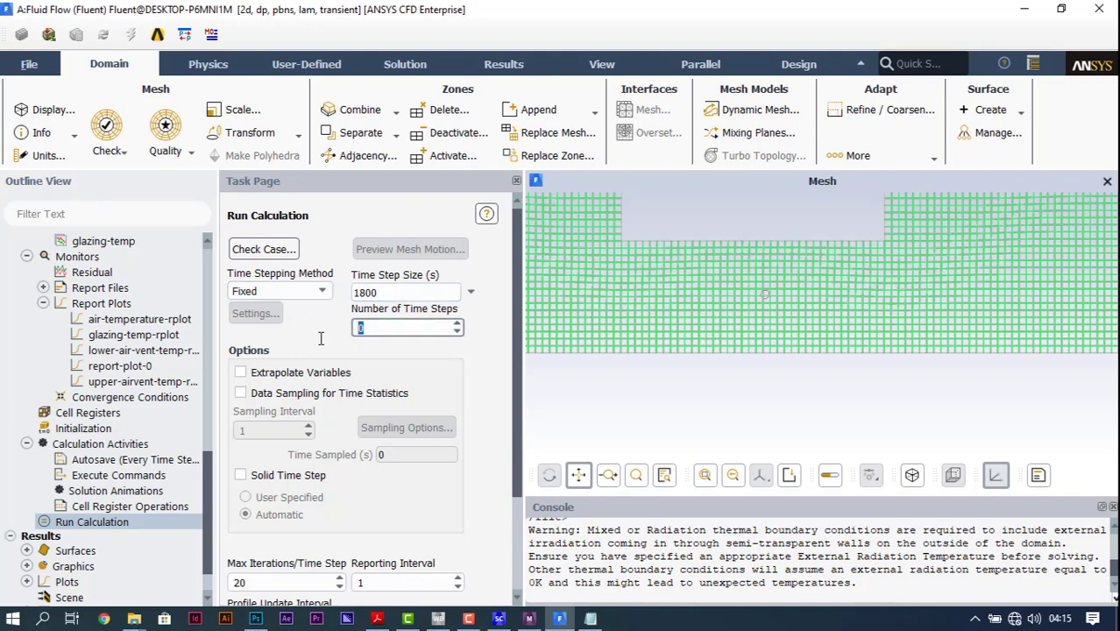
{"action": "type", "text": "9"}
{"action": "scroll", "coordinate": [480, 438], "scroll_direction": "down", "scroll_amount": 3}
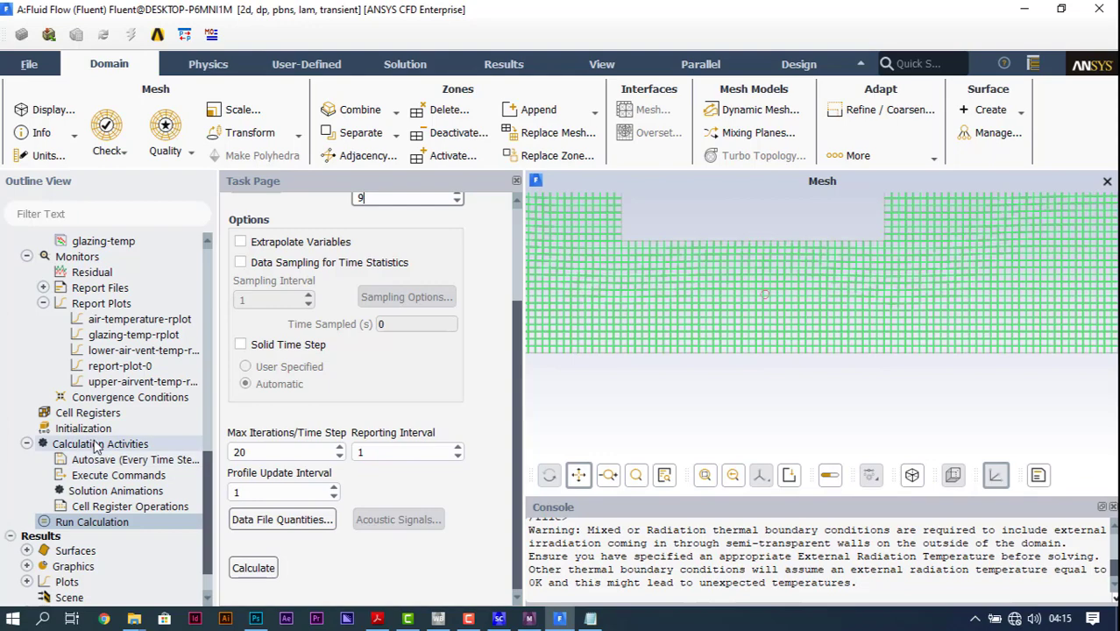
Step: Set the residual monitors' absolute criteria for continuity, x-velocity and y-velocity to 0.000001 and confirm
{"action": "double_click", "coordinate": [92, 271]}
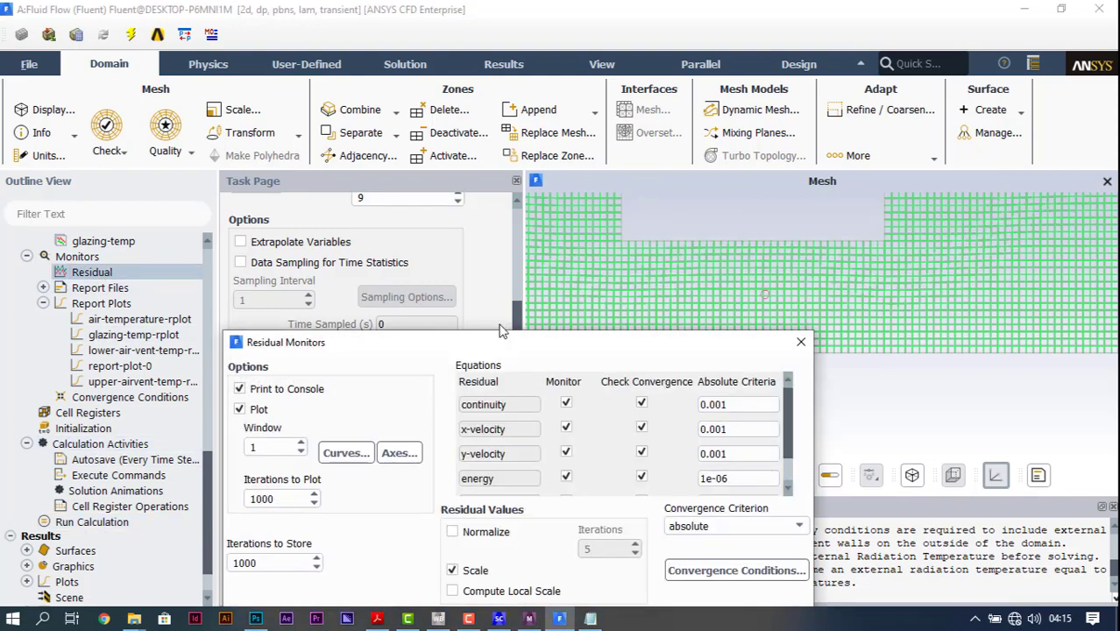
{"action": "left_click", "coordinate": [685, 208]}
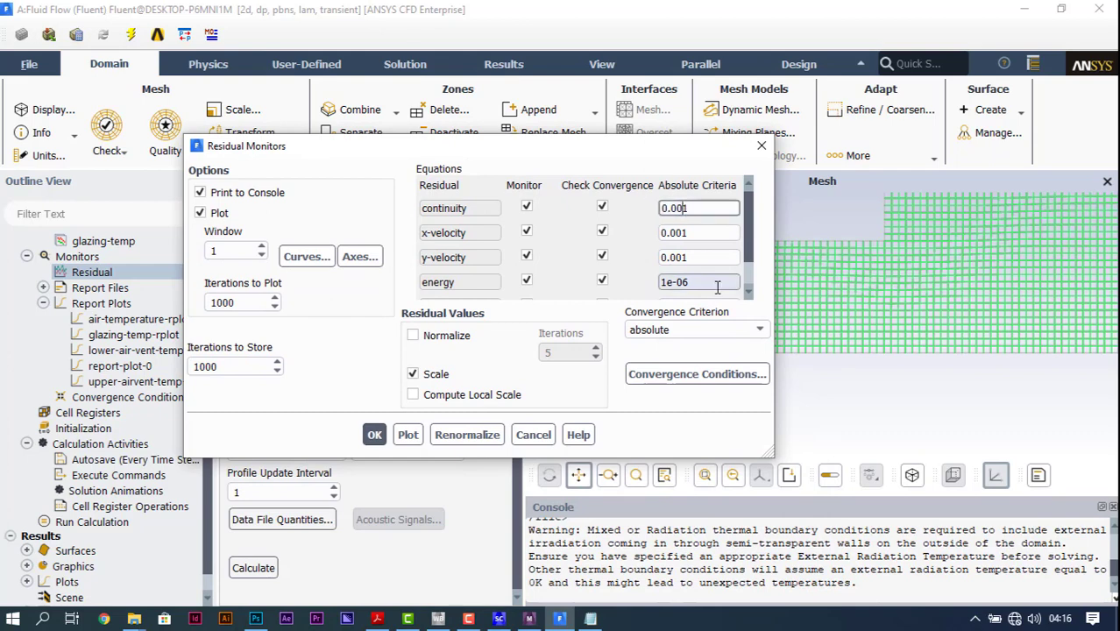
{"action": "type", "text": "00000"}
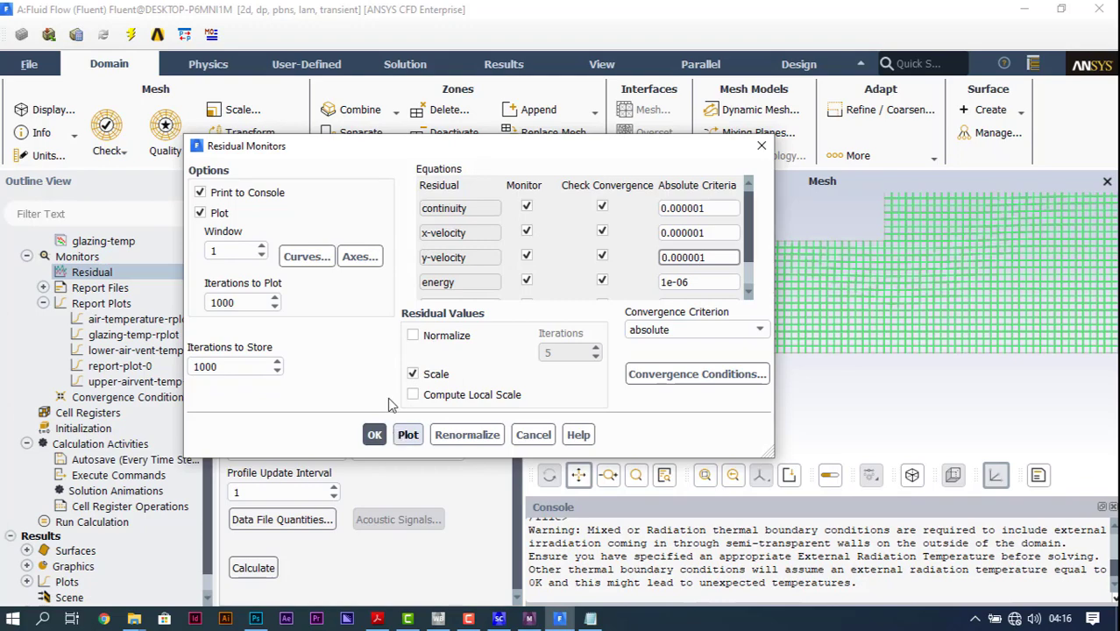
{"action": "left_click", "coordinate": [374, 435]}
Step: Set the maximum iterations per time step to 100 and run the calculation
{"action": "scroll", "coordinate": [152, 474], "scroll_direction": "down", "scroll_amount": 1}
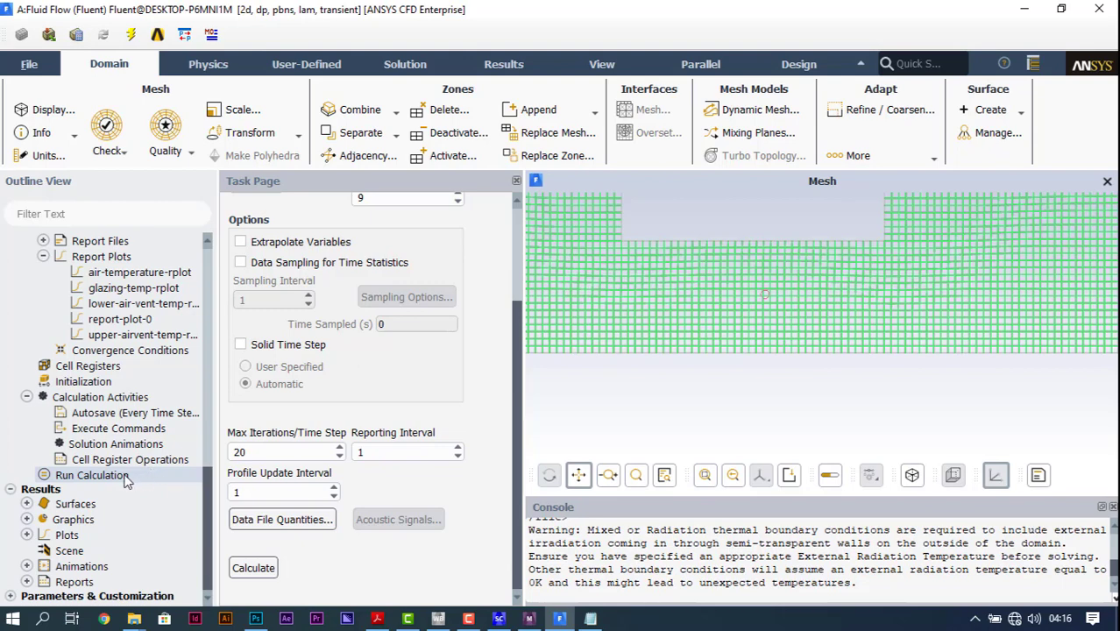
{"action": "left_click", "coordinate": [125, 478]}
{"action": "left_click", "coordinate": [263, 568]}
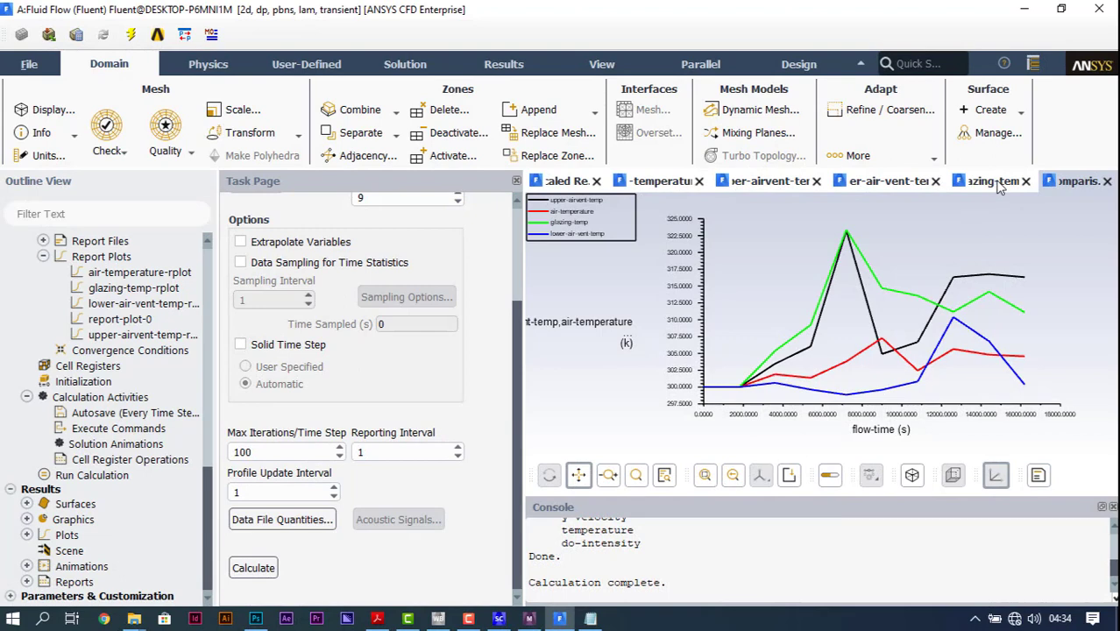
Step: Examine the residuals, air temperature, upper vent, lower vent, glazing and comparison plots over the simulated time
{"action": "left_click", "coordinate": [650, 184]}
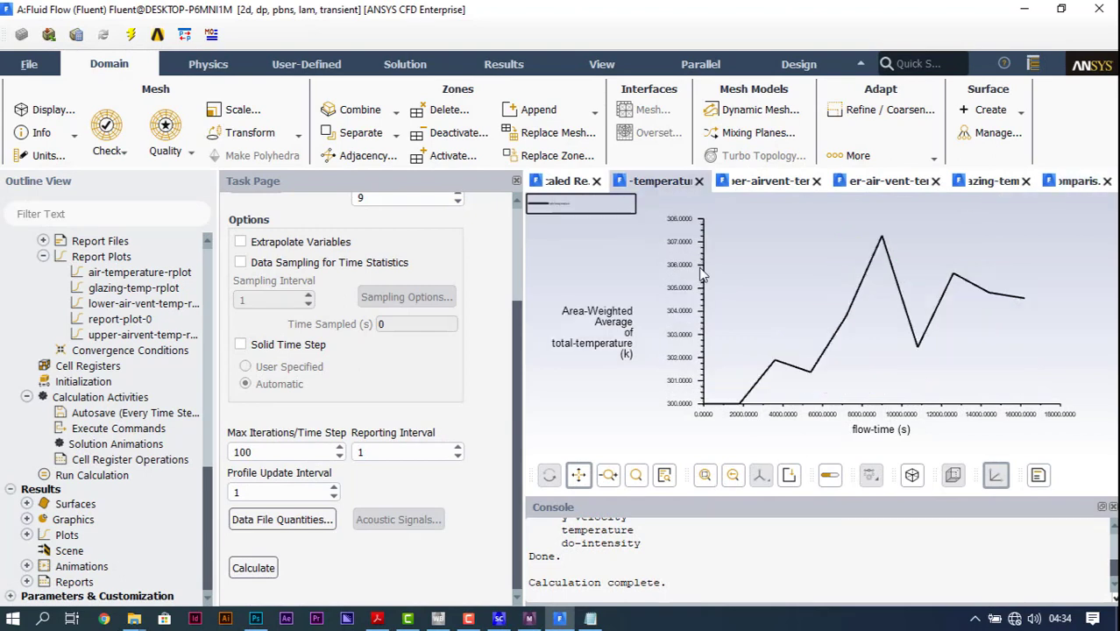
{"action": "left_click", "coordinate": [567, 184]}
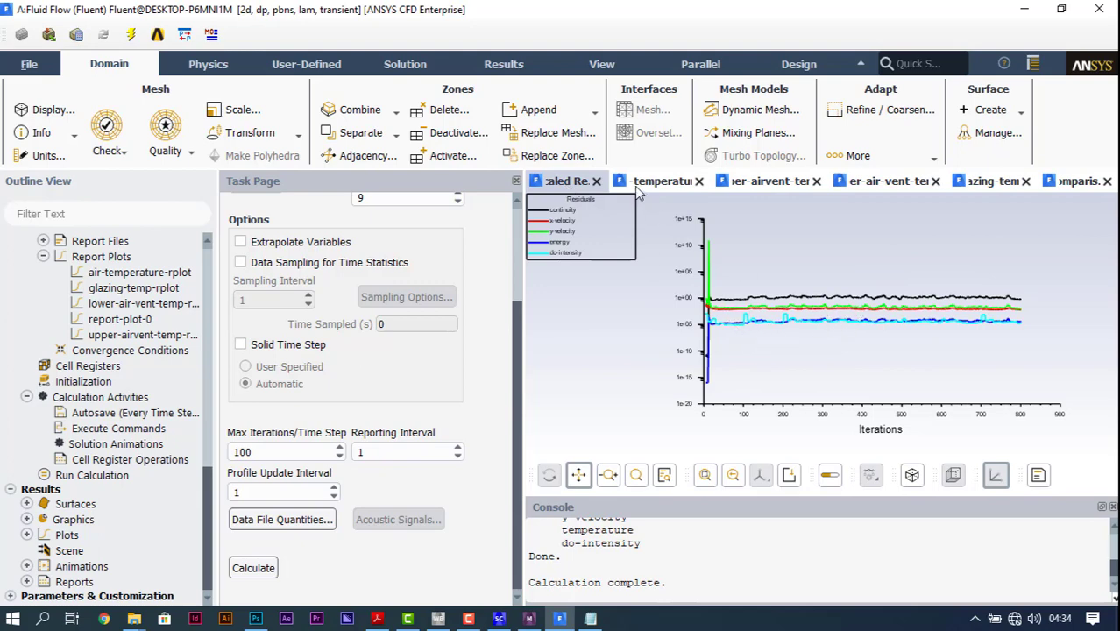
{"action": "left_click", "coordinate": [659, 183]}
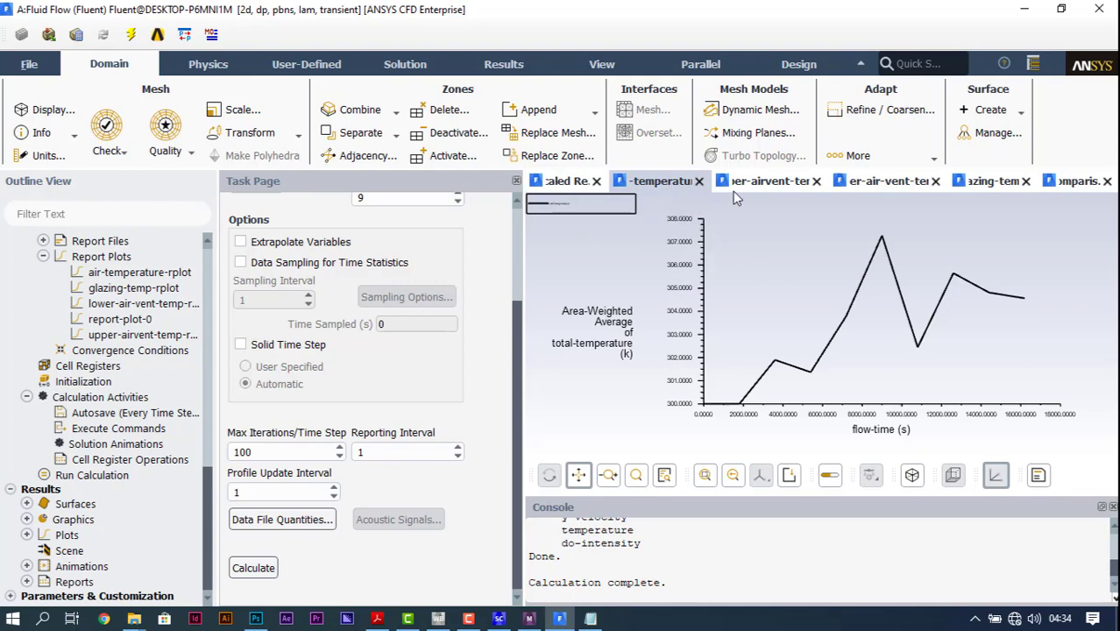
{"action": "left_click", "coordinate": [753, 180]}
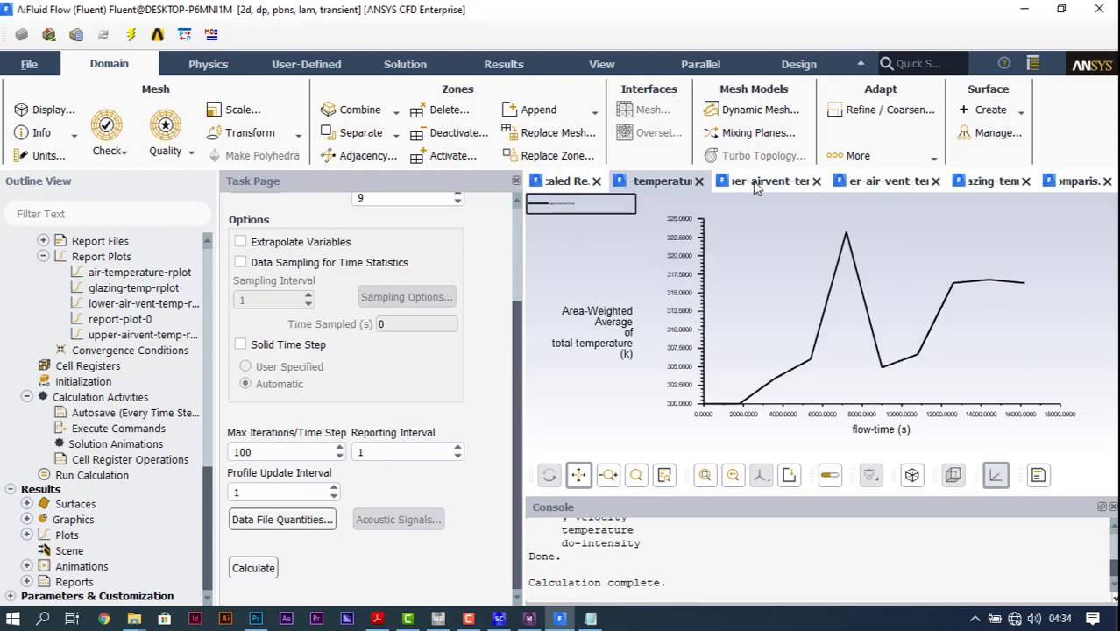
{"action": "left_click", "coordinate": [873, 184]}
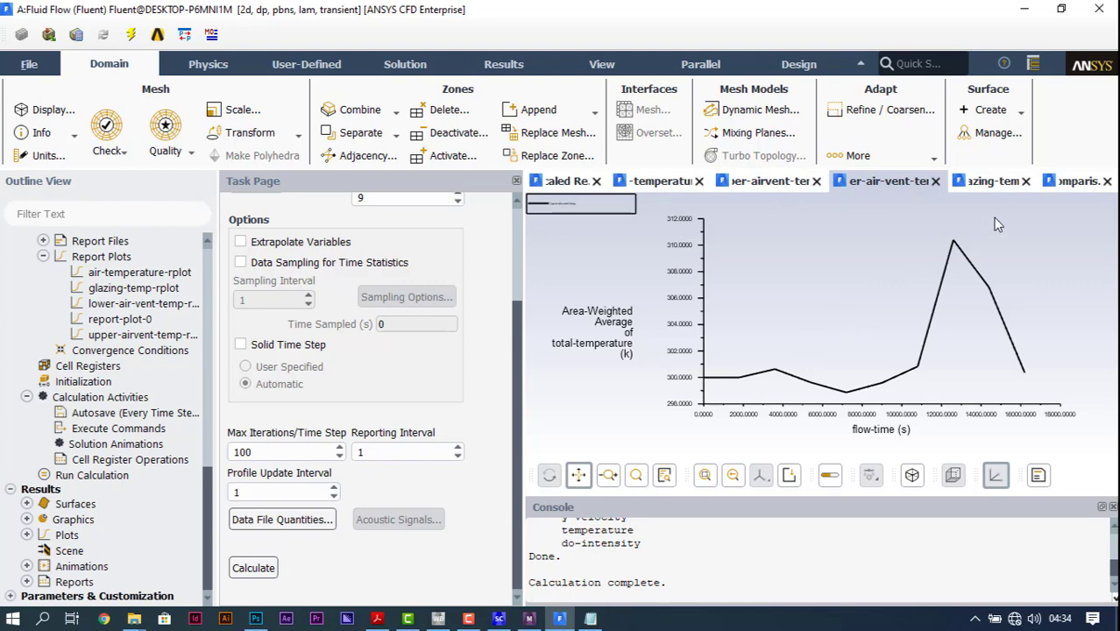
{"action": "left_click", "coordinate": [992, 186]}
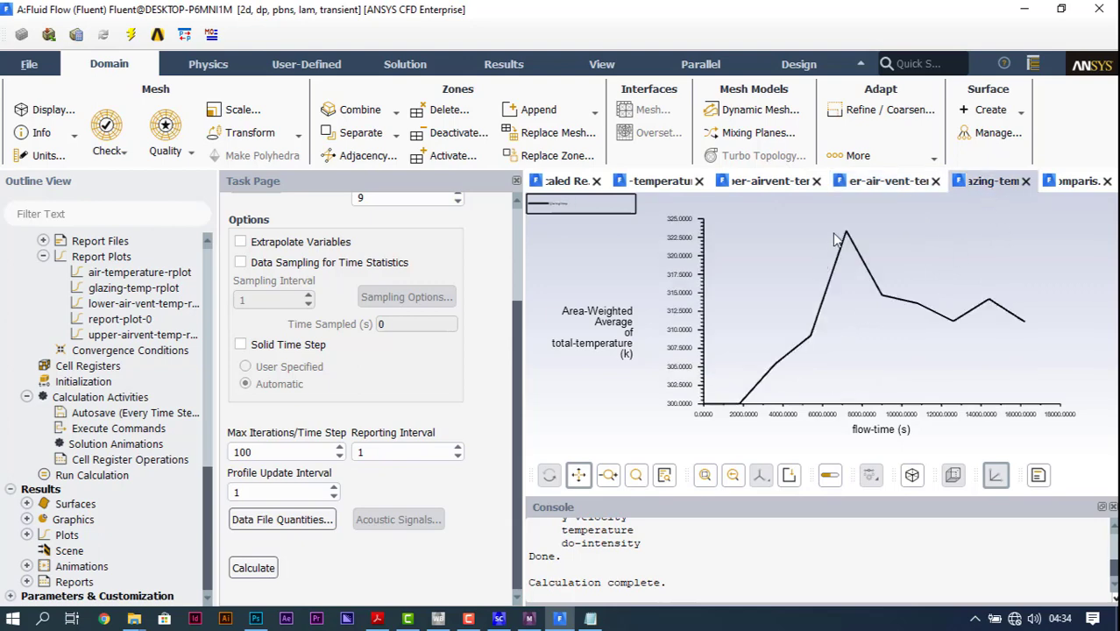
{"action": "left_click", "coordinate": [1071, 184]}
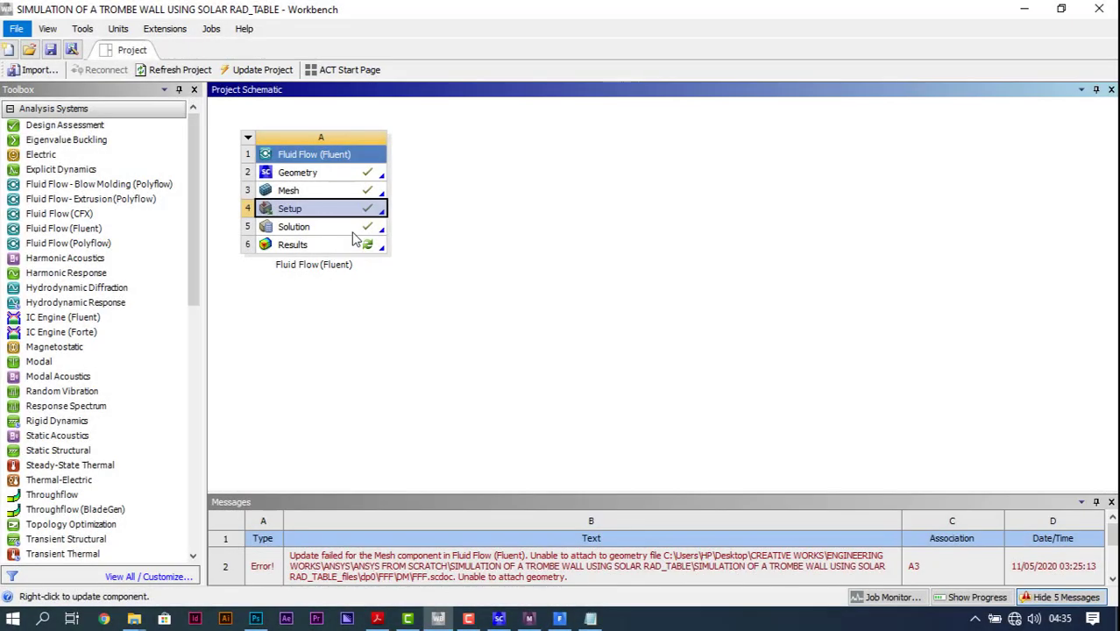
Step: Open the Fluid Flow results in CFD-Post from Workbench, view the model along +Z and display symmetry 1
{"action": "double_click", "coordinate": [359, 245]}
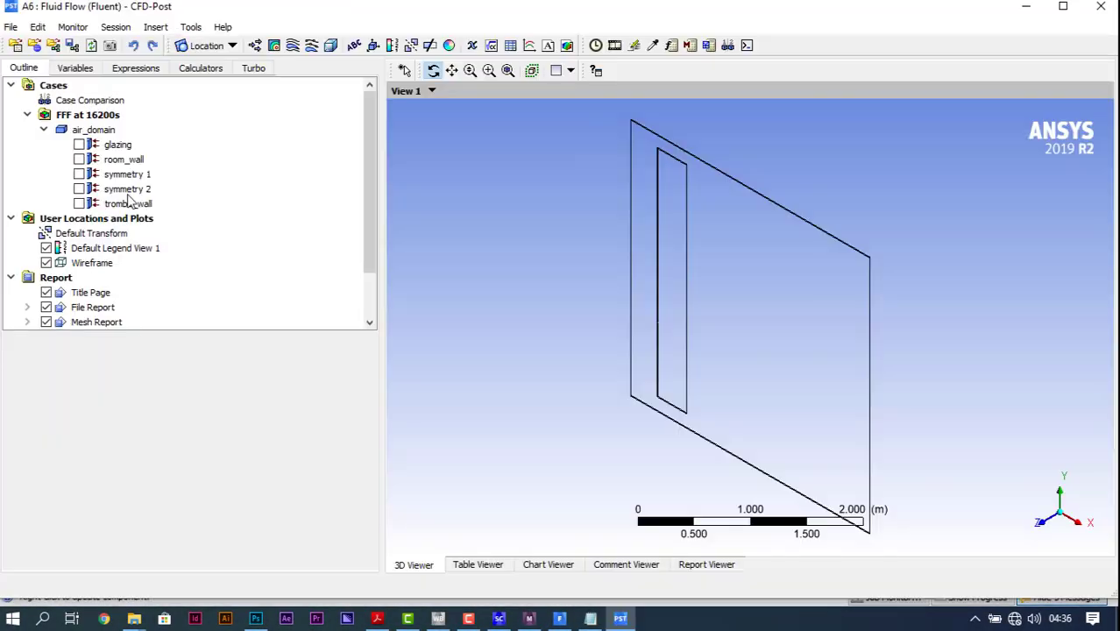
{"action": "left_click", "coordinate": [1042, 522]}
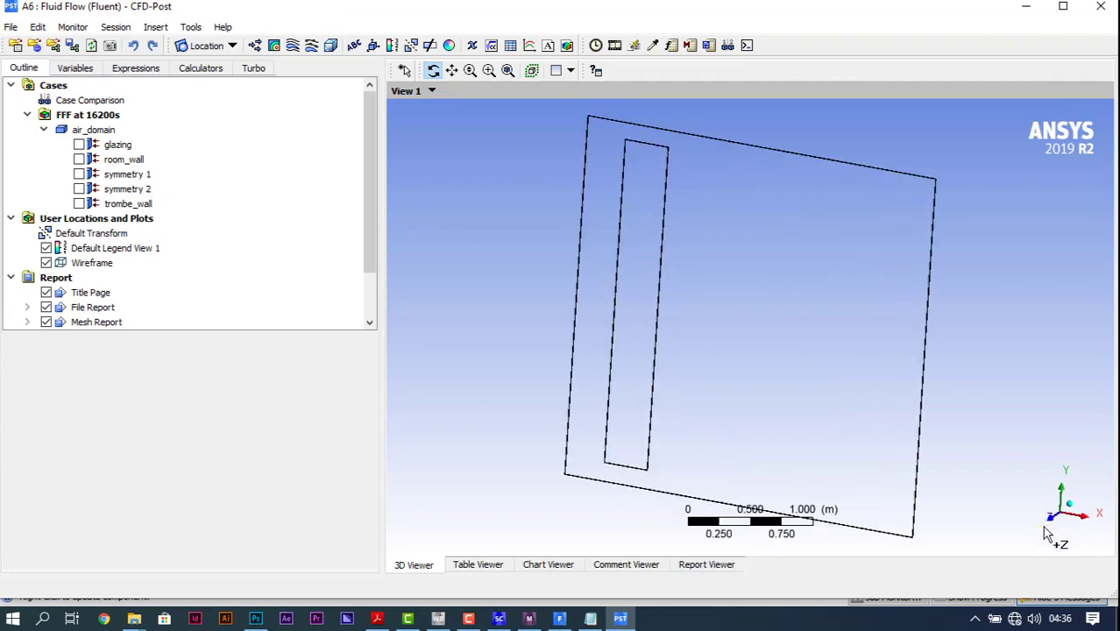
{"action": "left_click", "coordinate": [112, 175]}
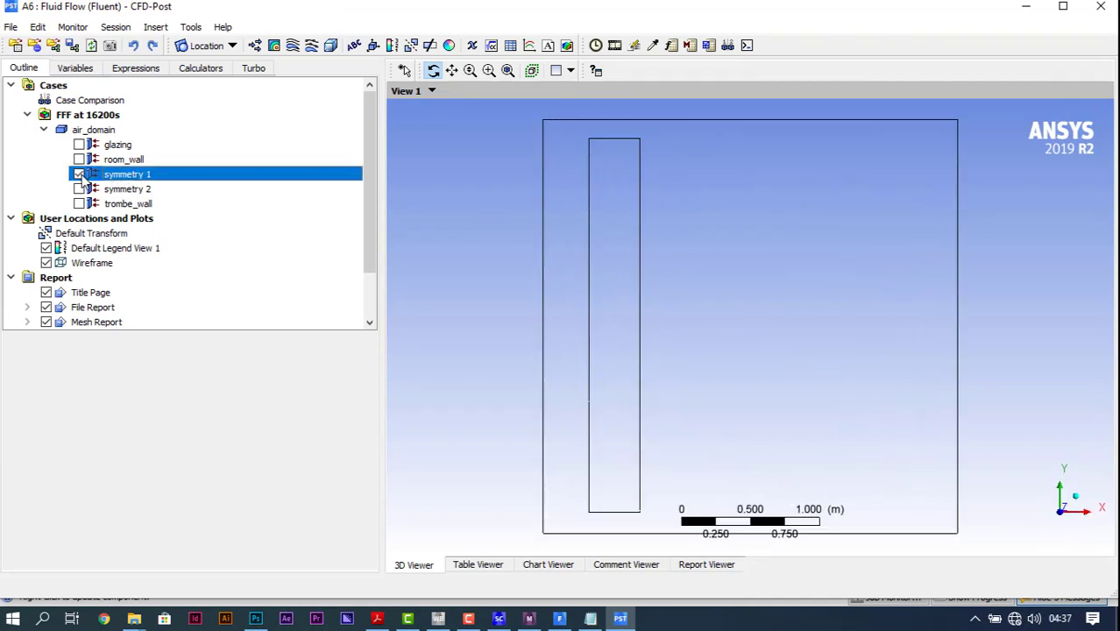
{"action": "left_click", "coordinate": [79, 174]}
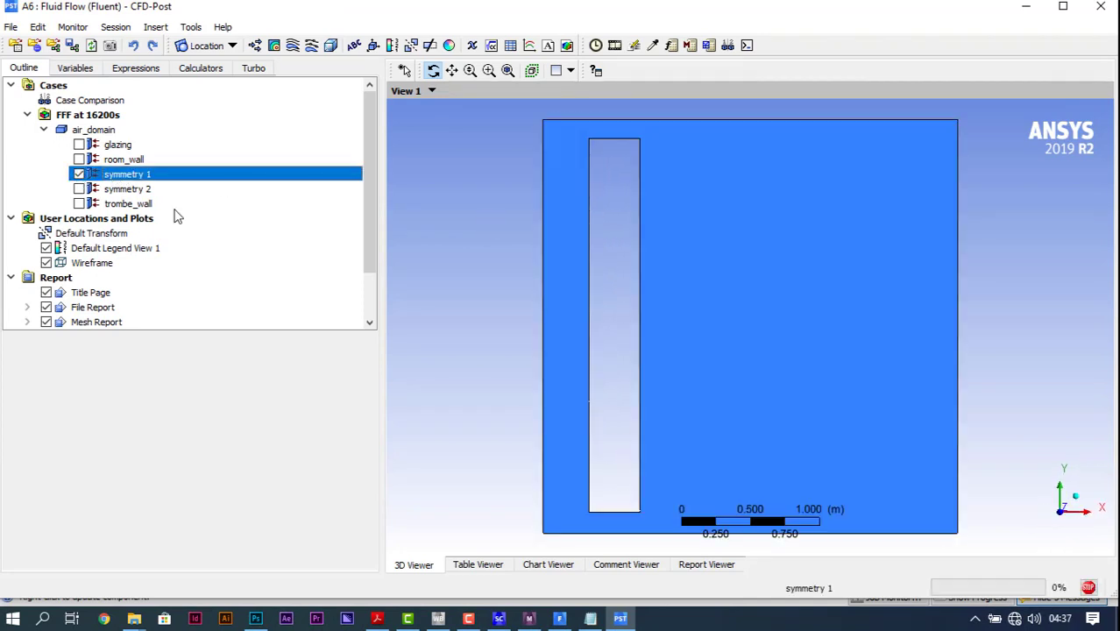
Step: Insert a contour on symmetry 1 and name it roomtemp
{"action": "right_click", "coordinate": [131, 177]}
{"action": "mouse_move", "coordinate": [196, 188]}
{"action": "left_click", "coordinate": [319, 207]}
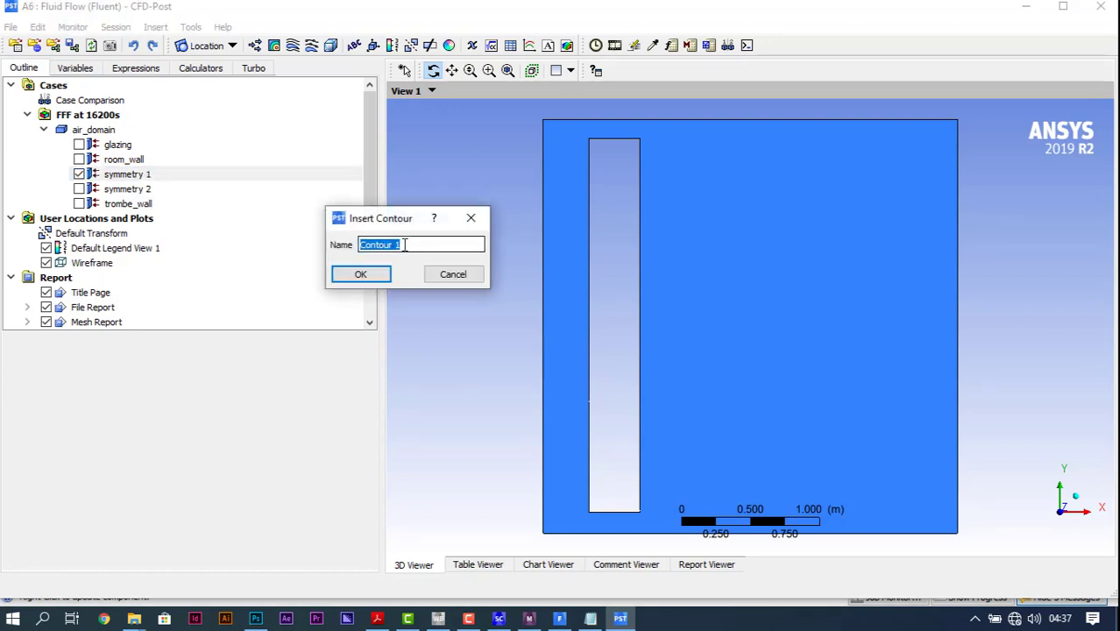
{"action": "type", "text": "tempert"}
{"action": "double_click", "coordinate": [404, 244]}
{"action": "type", "text": "roomtem"}
{"action": "key", "text": "Return"}
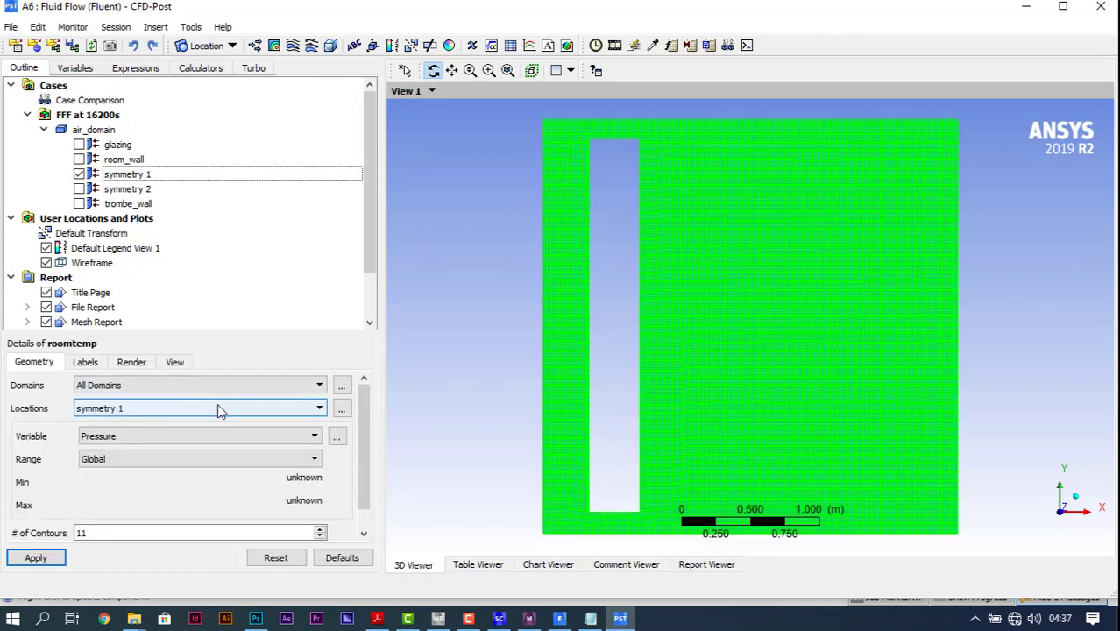
Step: Plot temperature on the roomtemp contour with a user-specified range from 300 K to 325 K
{"action": "left_click", "coordinate": [231, 436]}
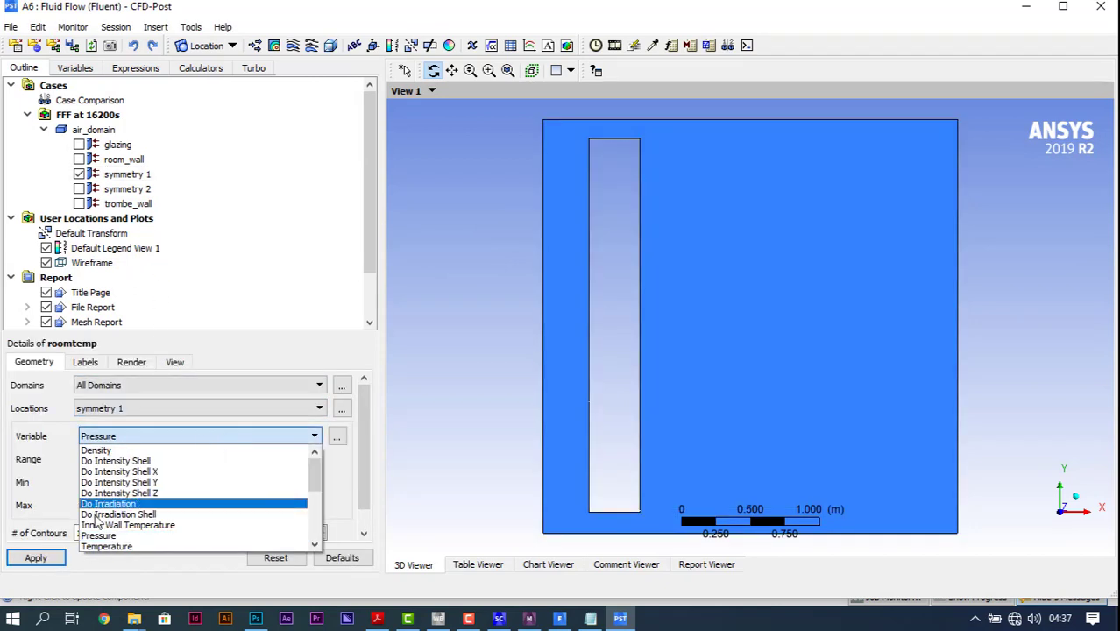
{"action": "left_click", "coordinate": [112, 546]}
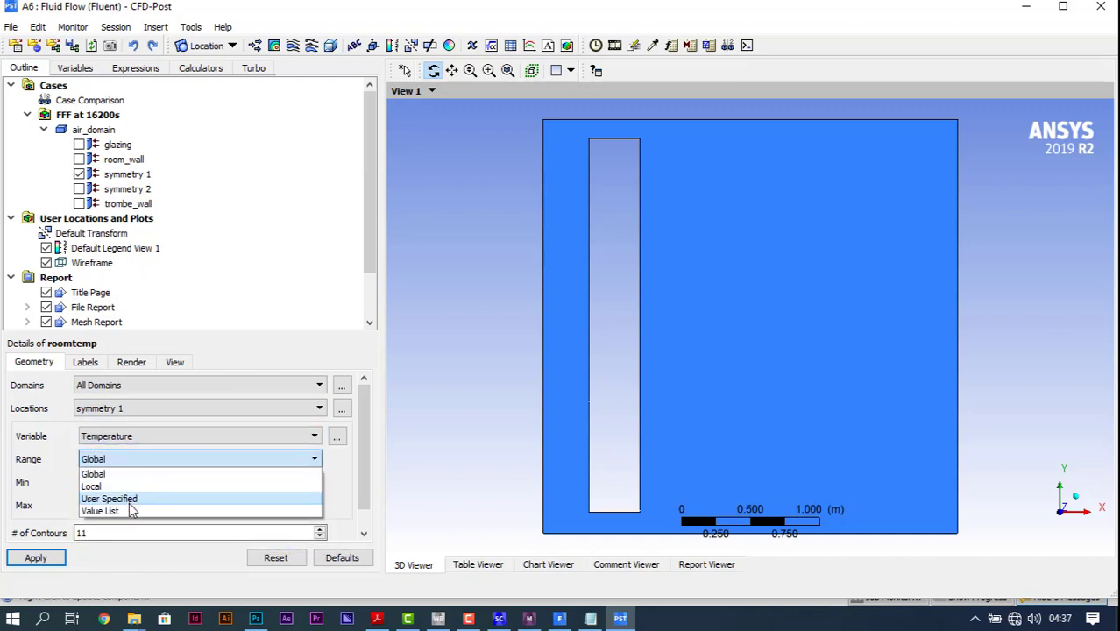
{"action": "left_click", "coordinate": [135, 500]}
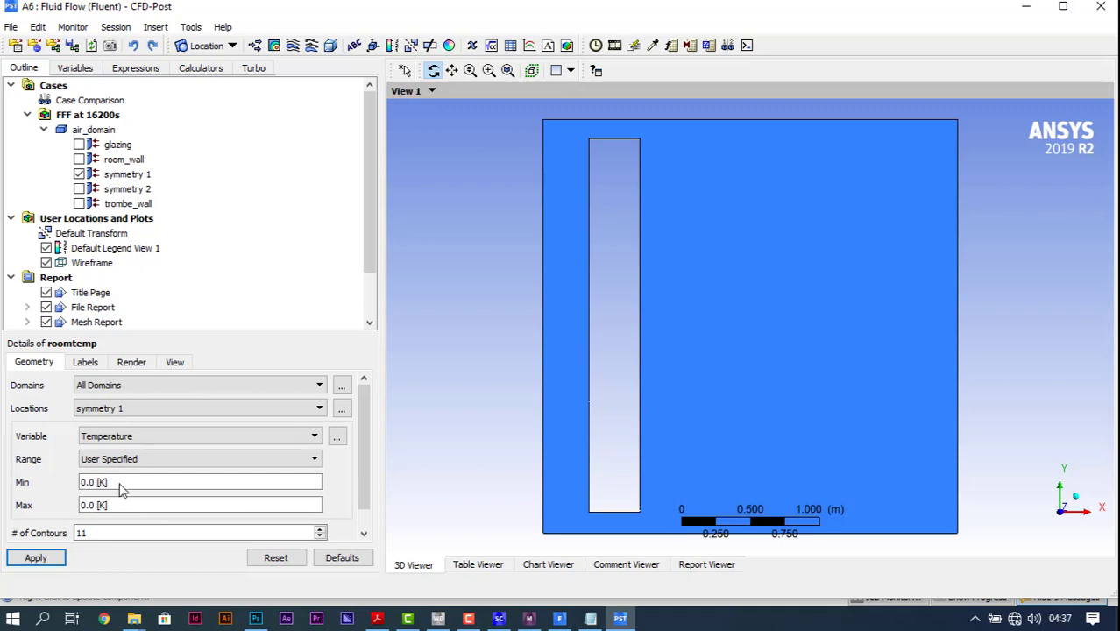
{"action": "left_click", "coordinate": [121, 486]}
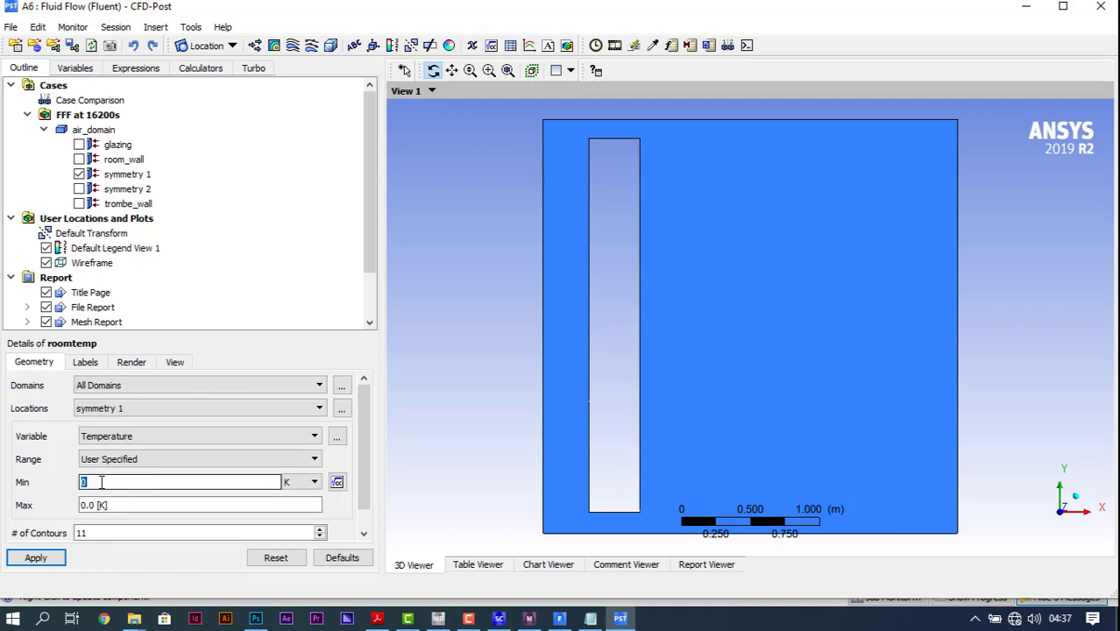
{"action": "type", "text": "300"}
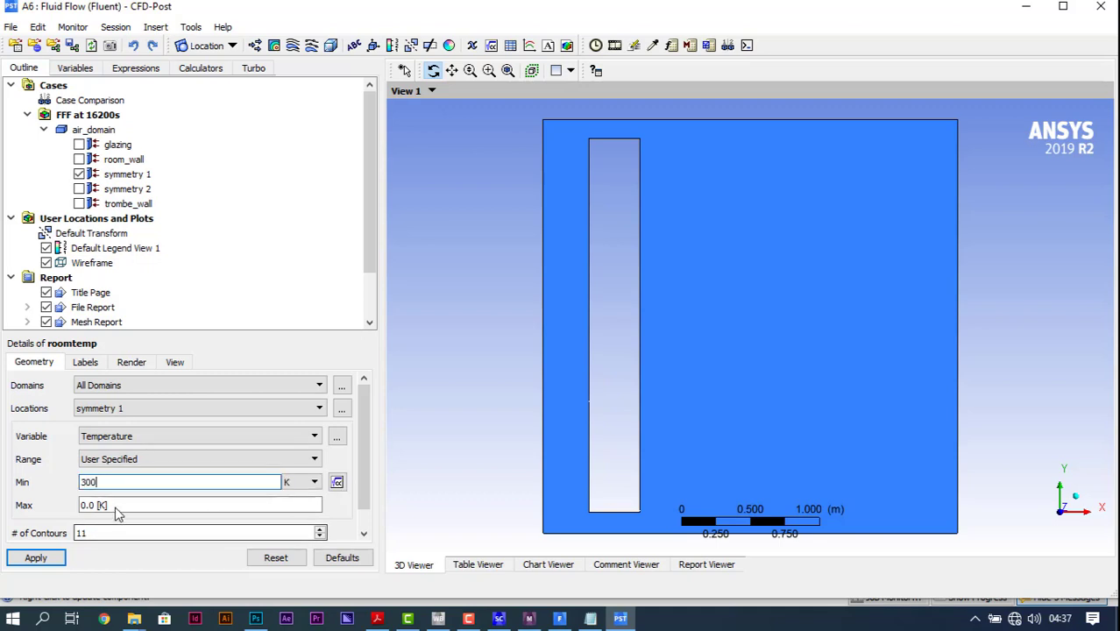
{"action": "left_click", "coordinate": [115, 506]}
{"action": "type", "text": "3"}
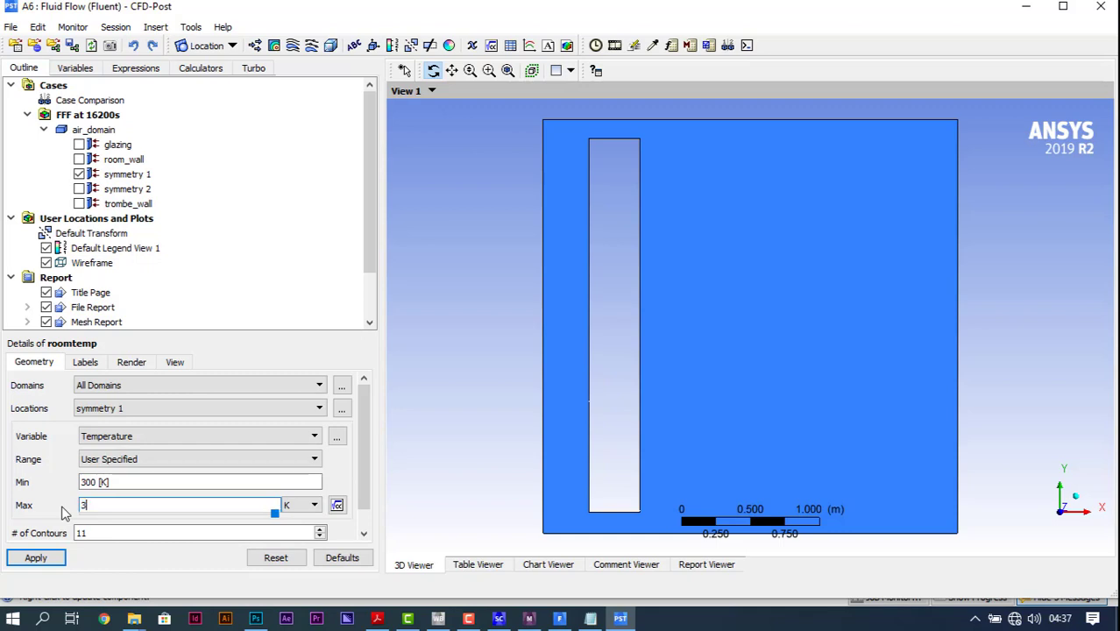
{"action": "type", "text": "25"}
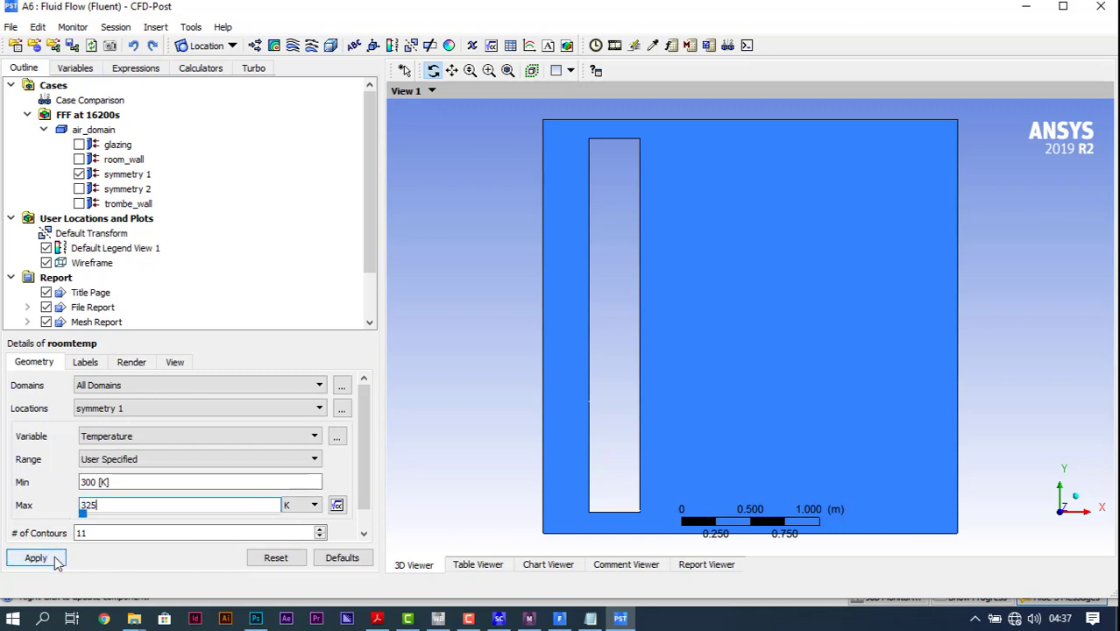
{"action": "left_click", "coordinate": [58, 561]}
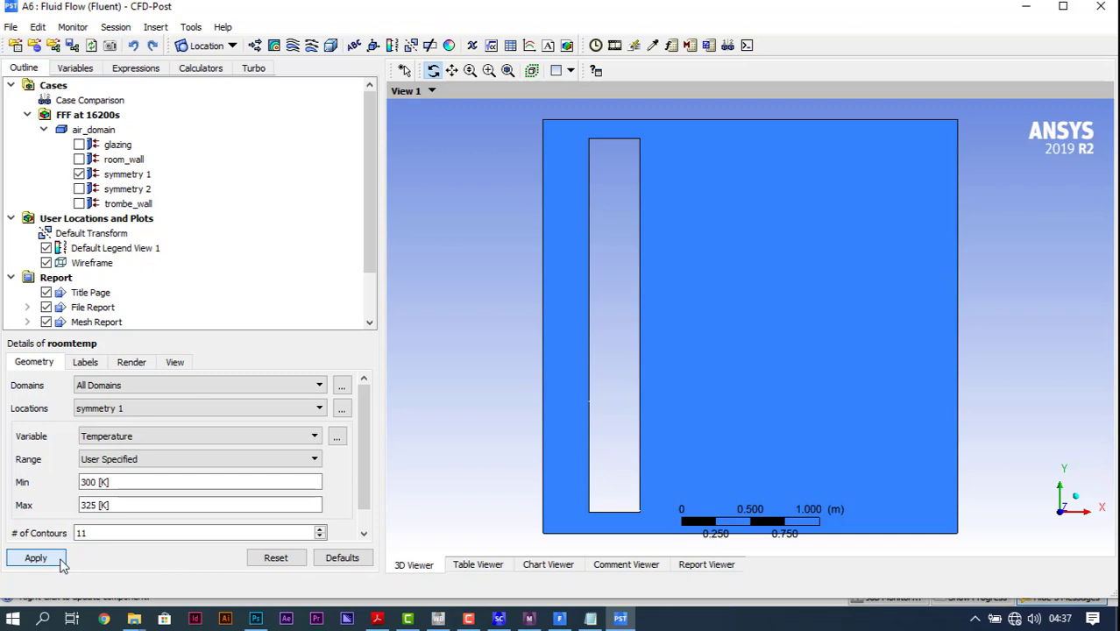
{"action": "left_click", "coordinate": [36, 558]}
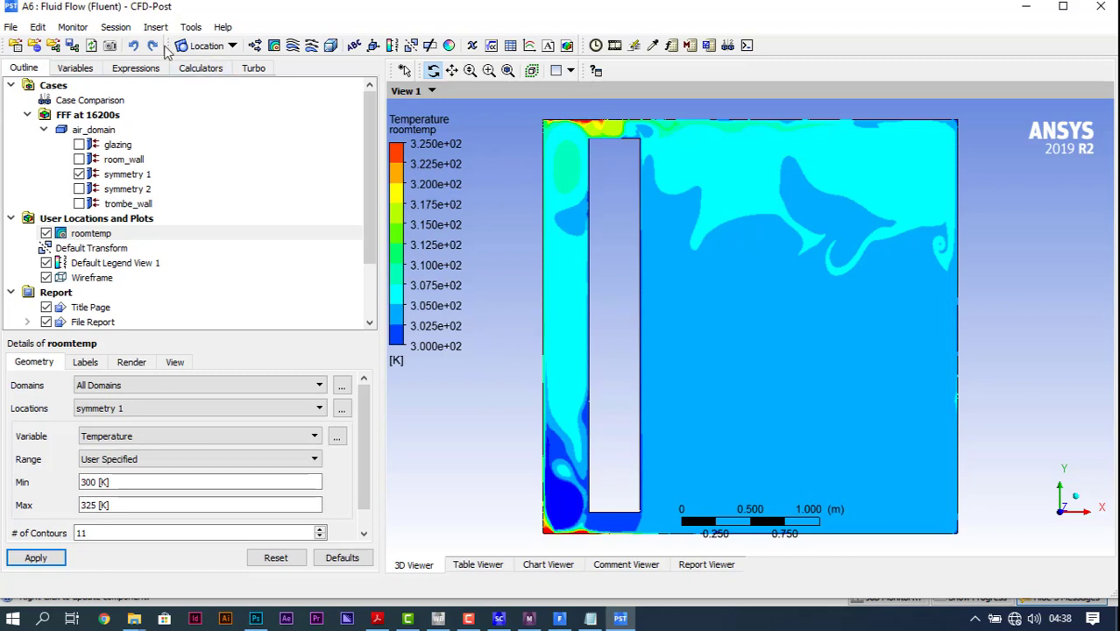
Step: Set up a Timestep Animation of the temperature contour and play it
{"action": "left_click", "coordinate": [191, 27]}
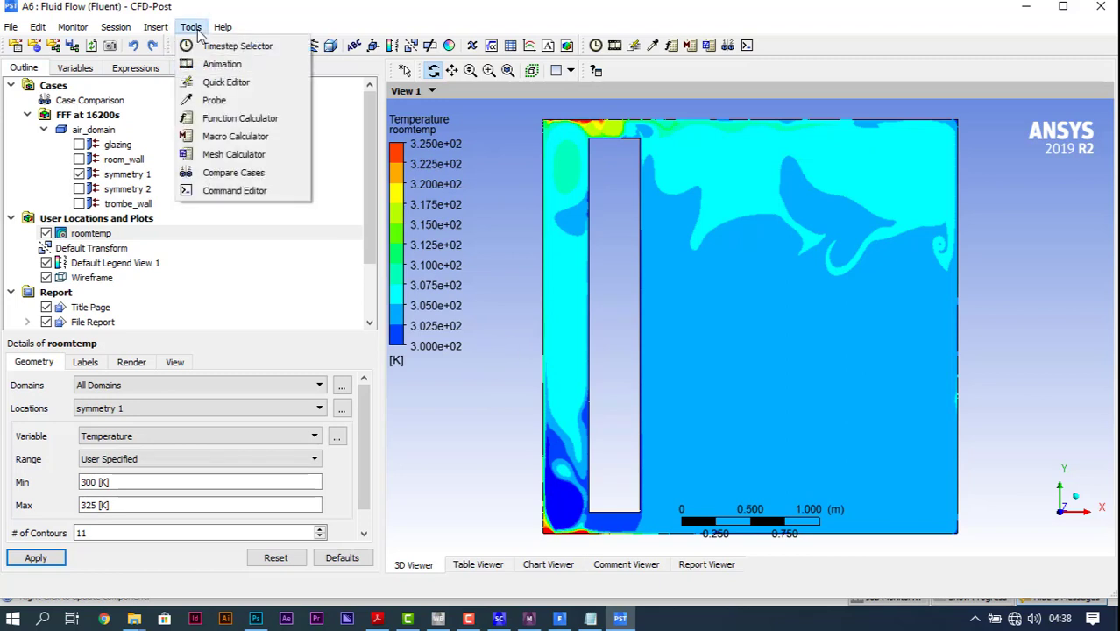
{"action": "left_click", "coordinate": [248, 66]}
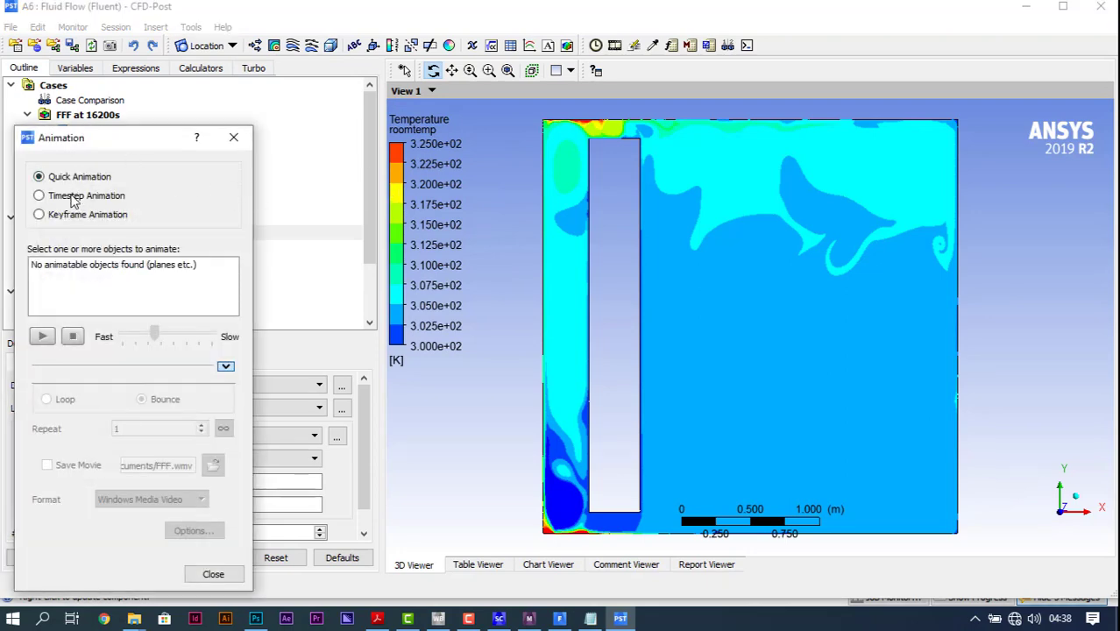
{"action": "left_click", "coordinate": [75, 199]}
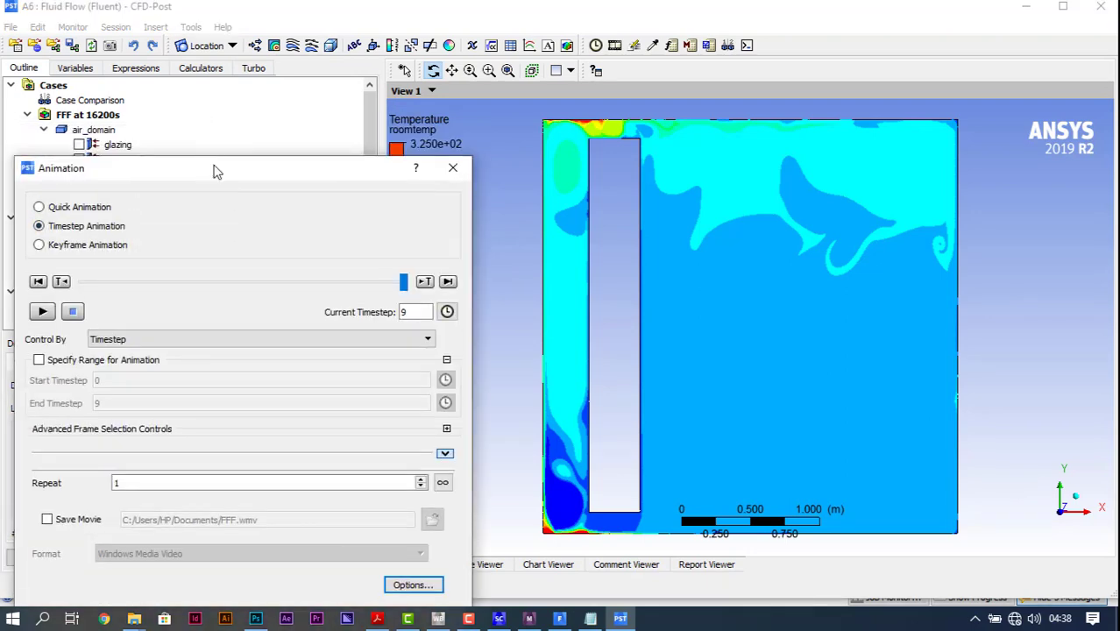
{"action": "left_click_drag", "start_coordinate": [214, 170], "coordinate": [308, 52]}
{"action": "left_click", "coordinate": [138, 193]}
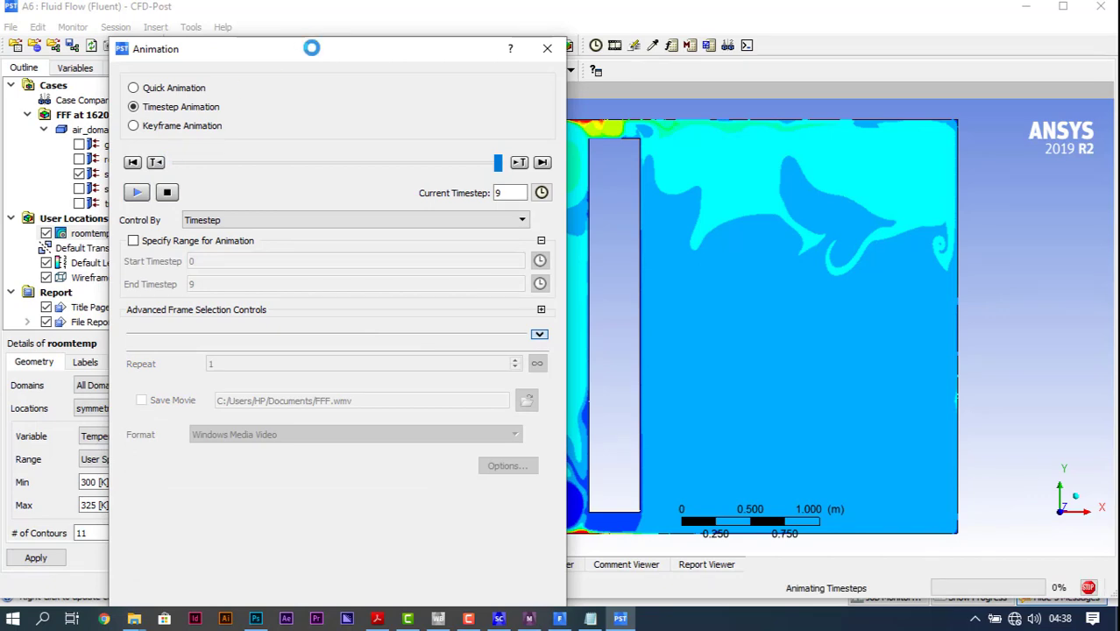